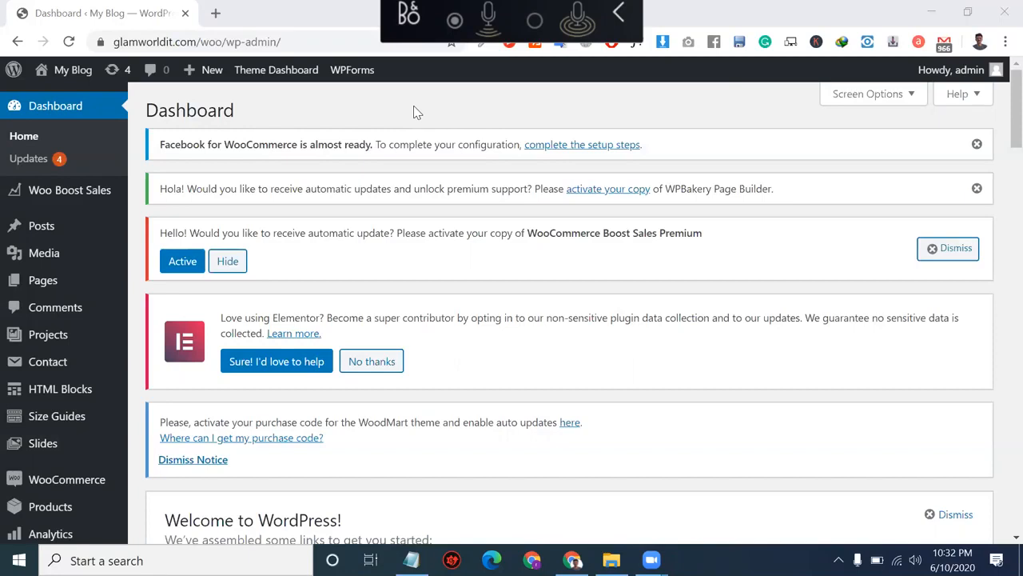
Step: Open a new browser tab beside the WordPress admin Dashboard tab
left_click(216, 13)
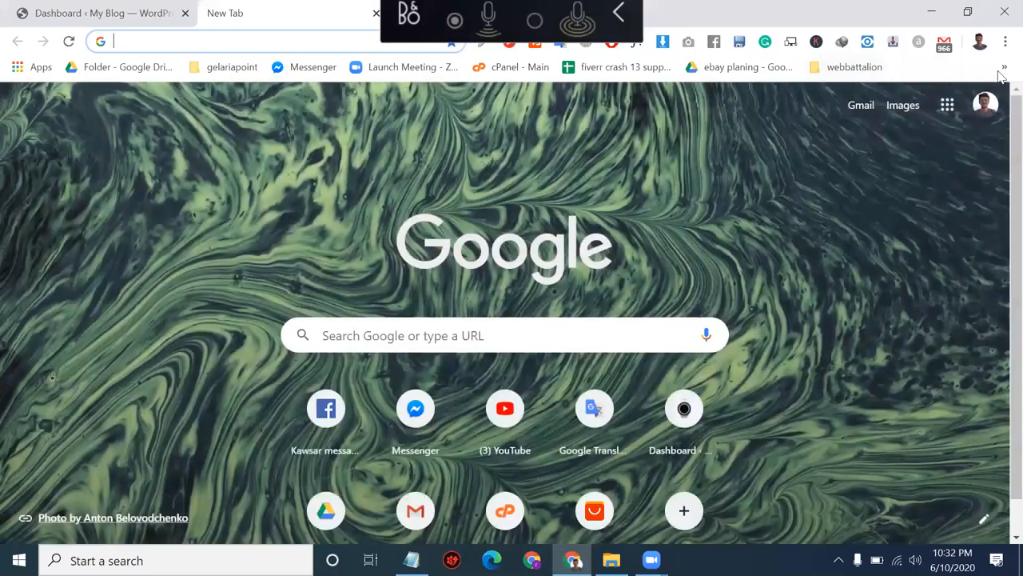
Step: Open the notepad.pw note from the shopify folder in the bookmarks overflow
left_click(1005, 67)
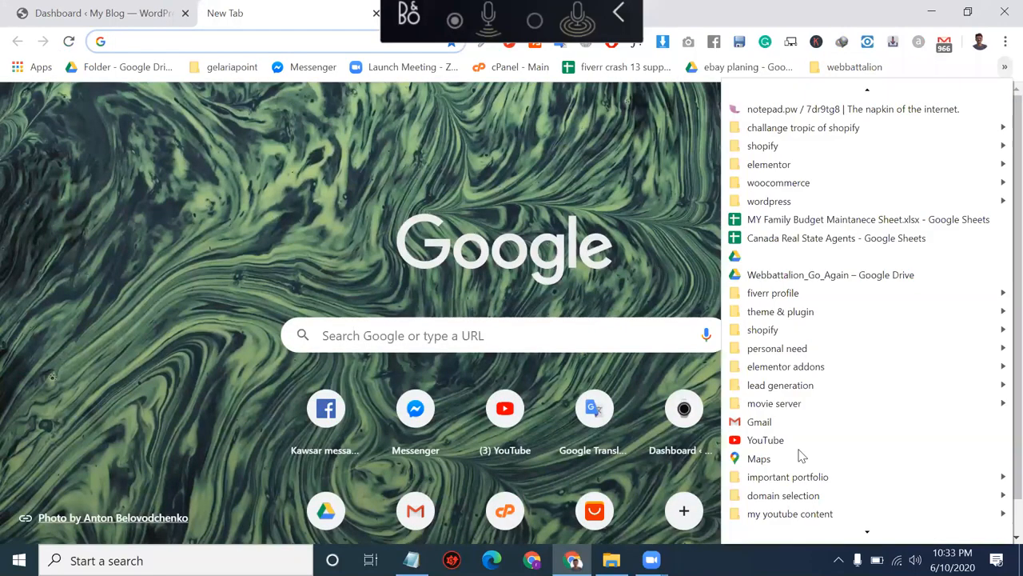
scroll(801, 456, "down", 3)
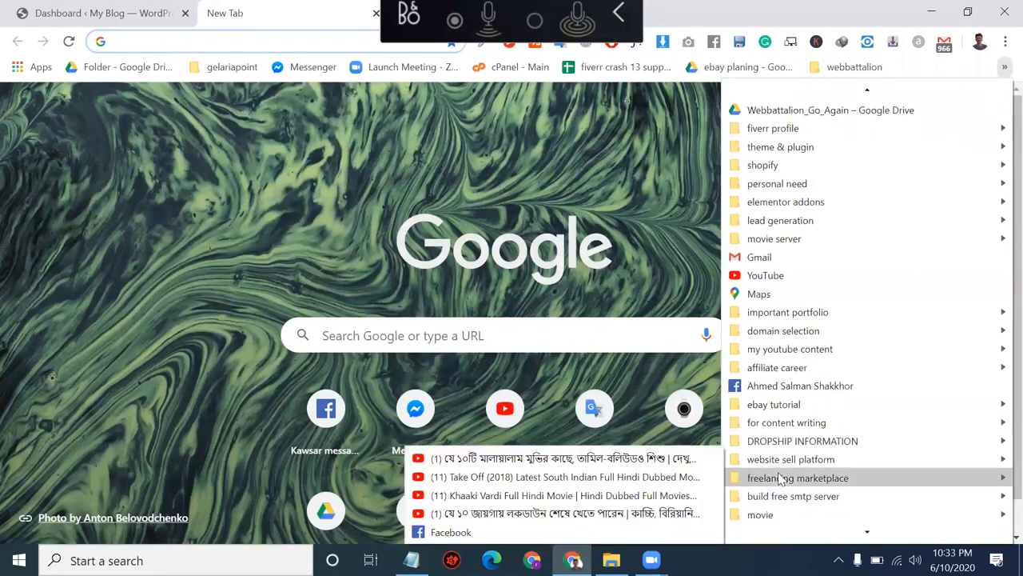
mouse_move(779, 478)
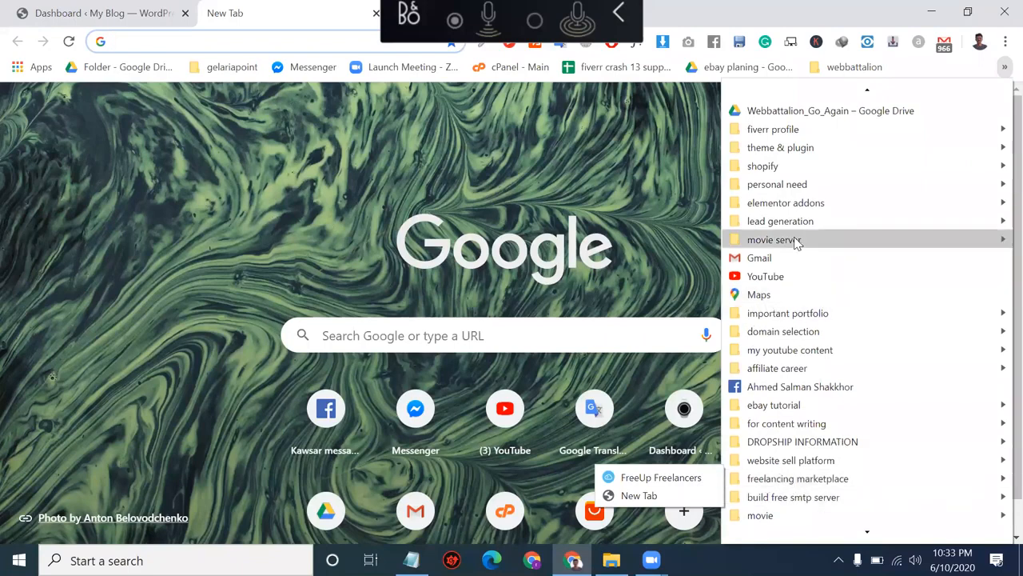
mouse_move(780, 179)
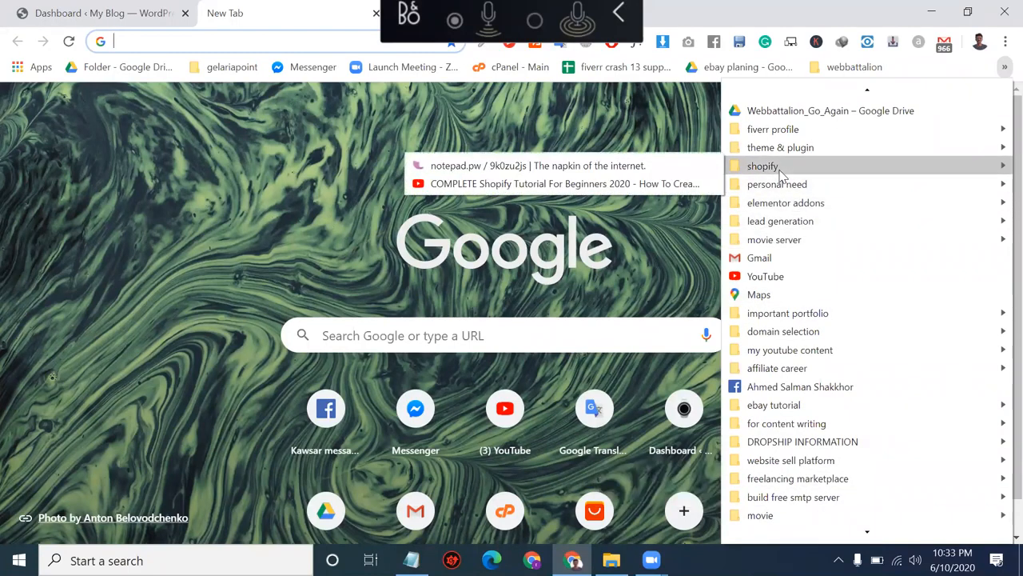
left_click(663, 167)
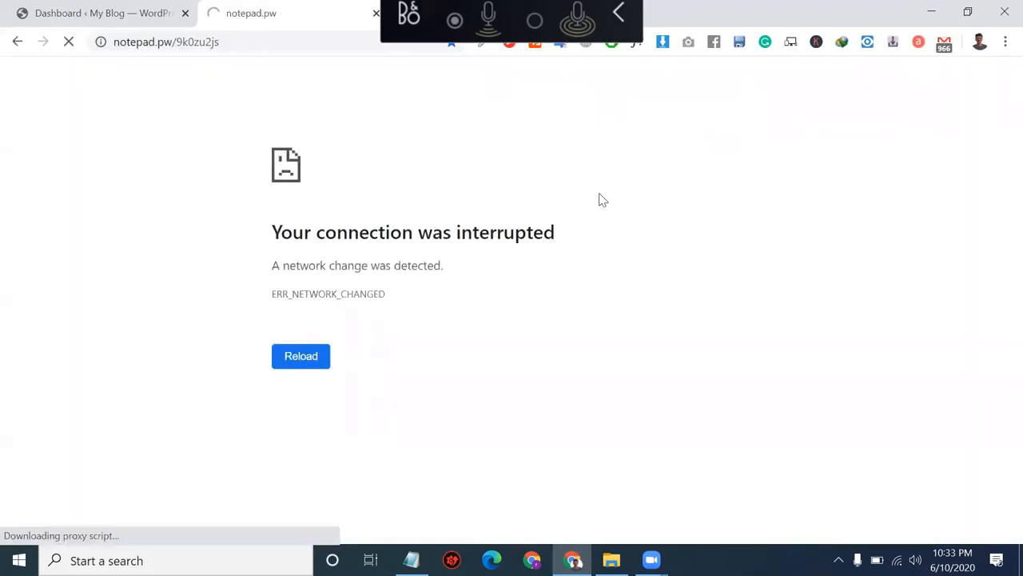
Step: Turn Browsec protection on so the note loads, then minimize Chrome to the desktop
left_click(586, 45)
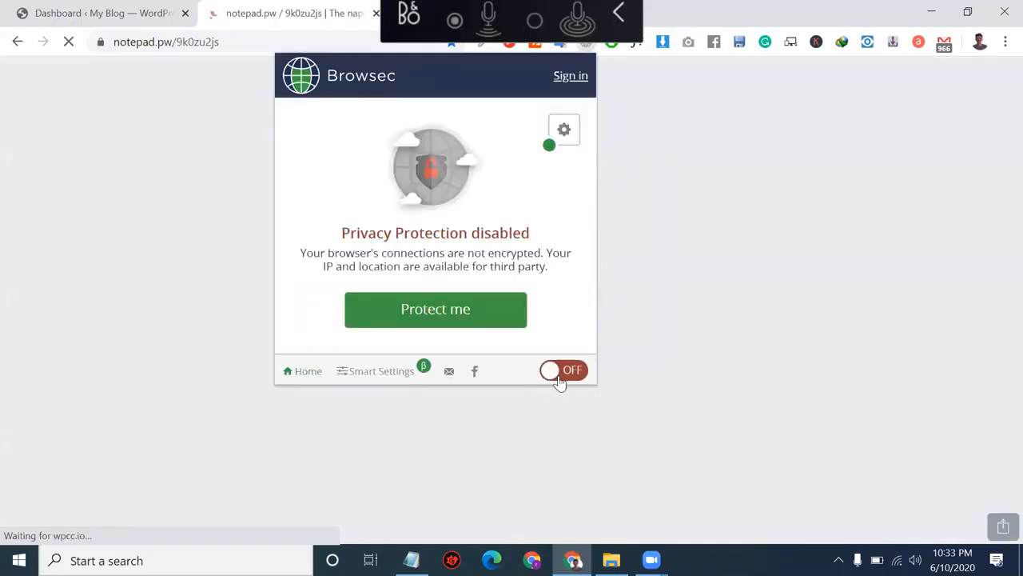
left_click(559, 378)
left_click(169, 281)
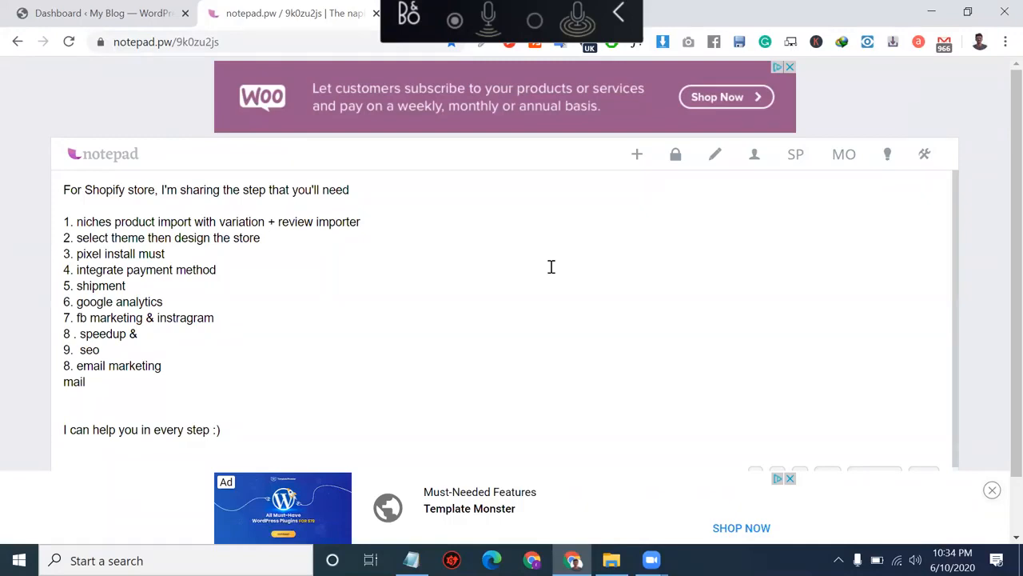
left_click(924, 16)
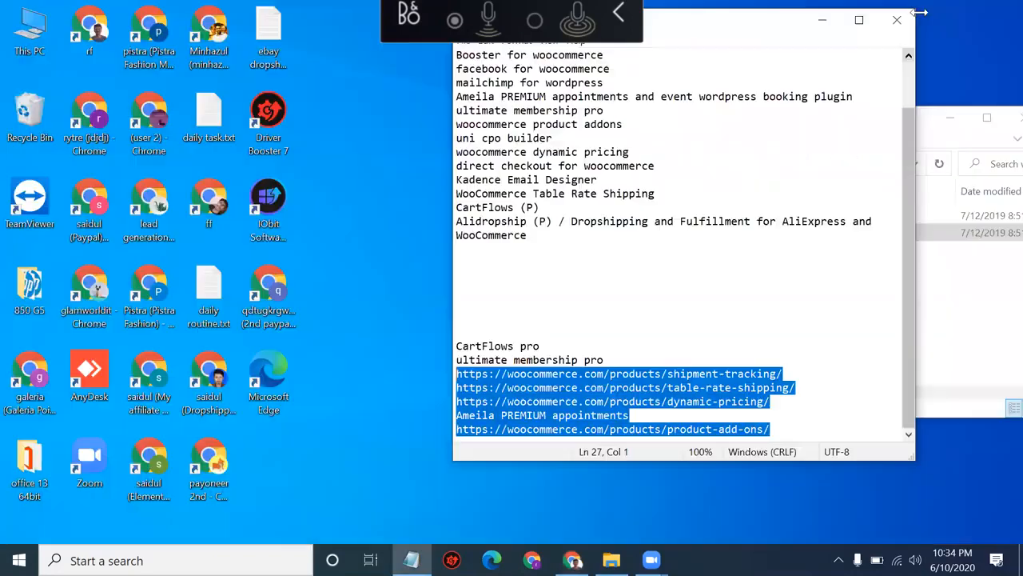
left_click(824, 21)
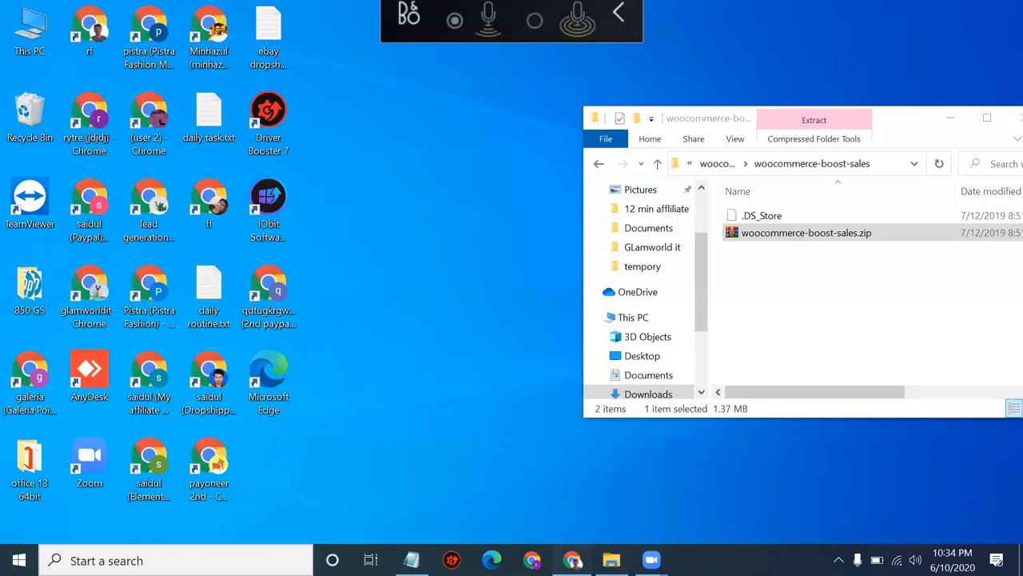
left_click(573, 560)
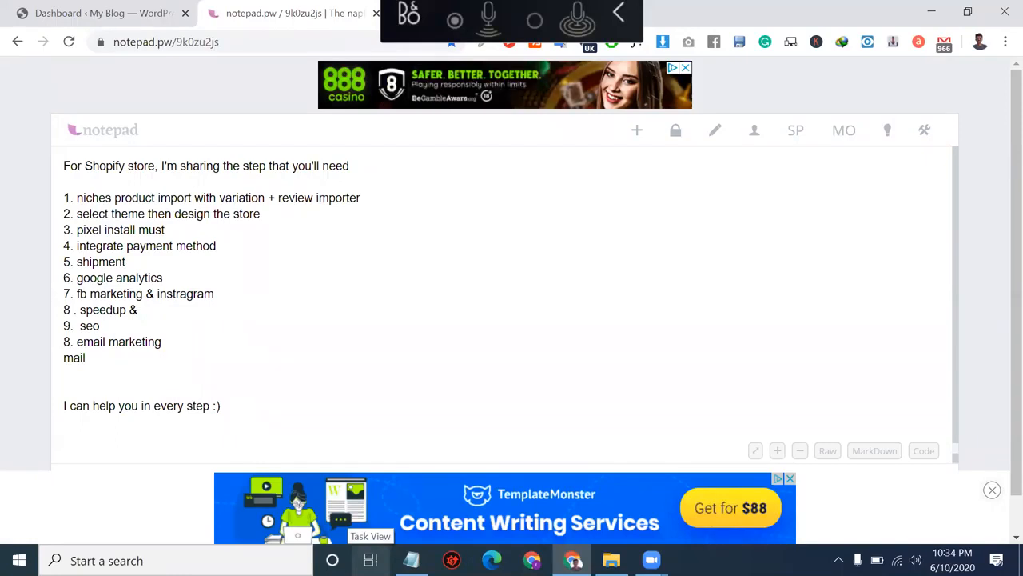
Step: Delete the word 'Shopify' from the note's first line, then look over the body text
double_click(111, 162)
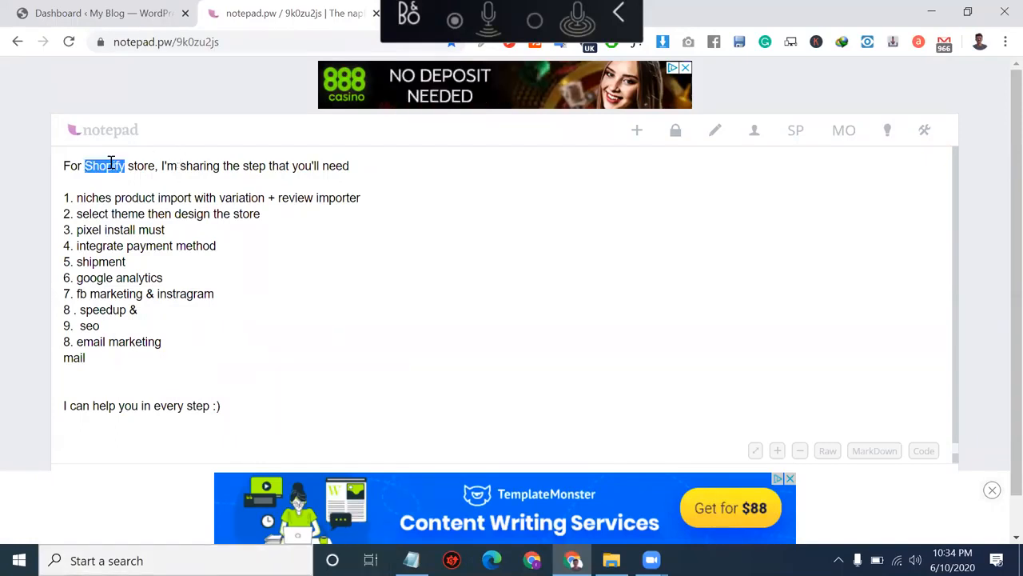
left_click(111, 162)
double_click(111, 162)
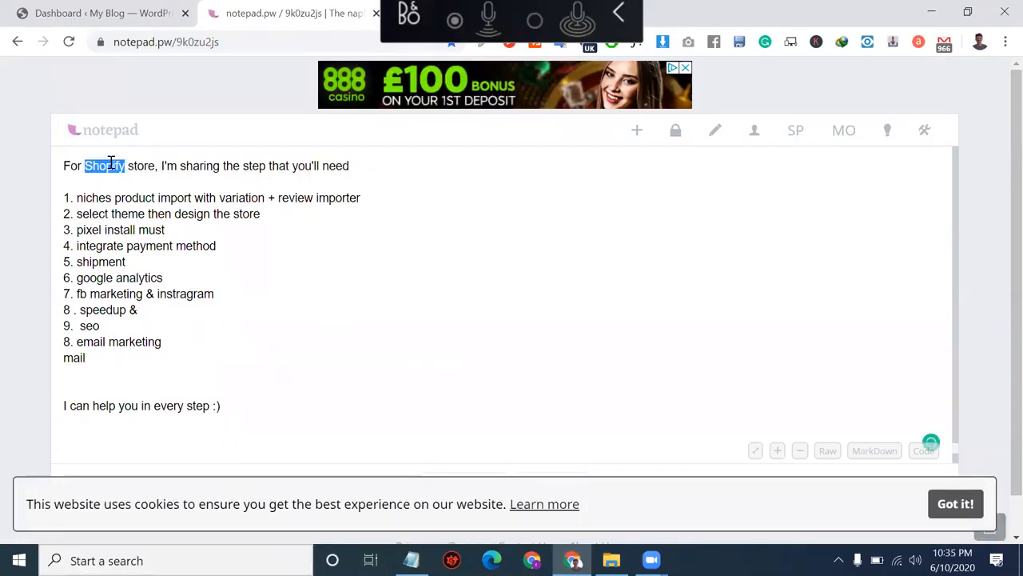
key("BackSpace")
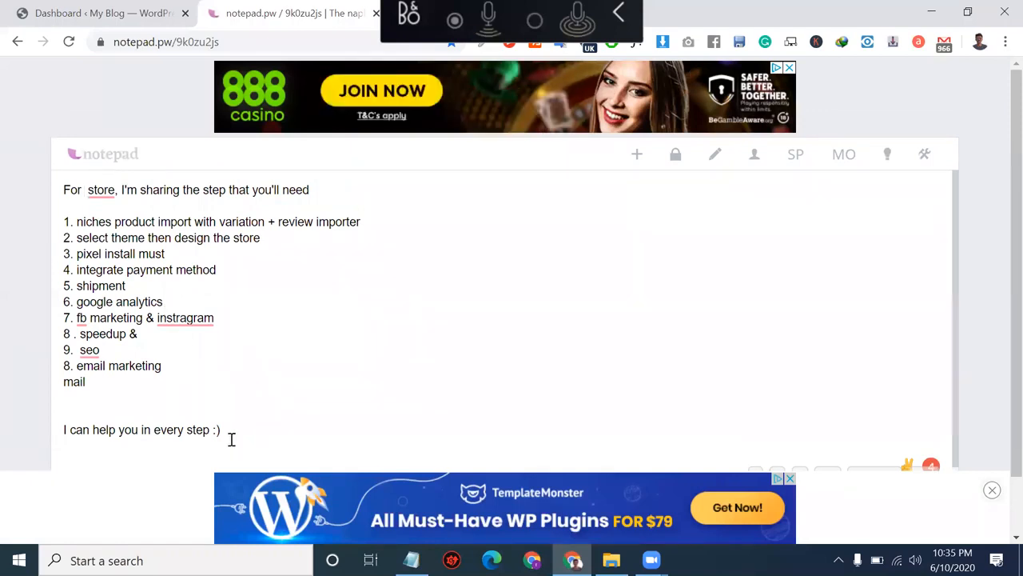
left_click_drag(231, 437, 54, 200)
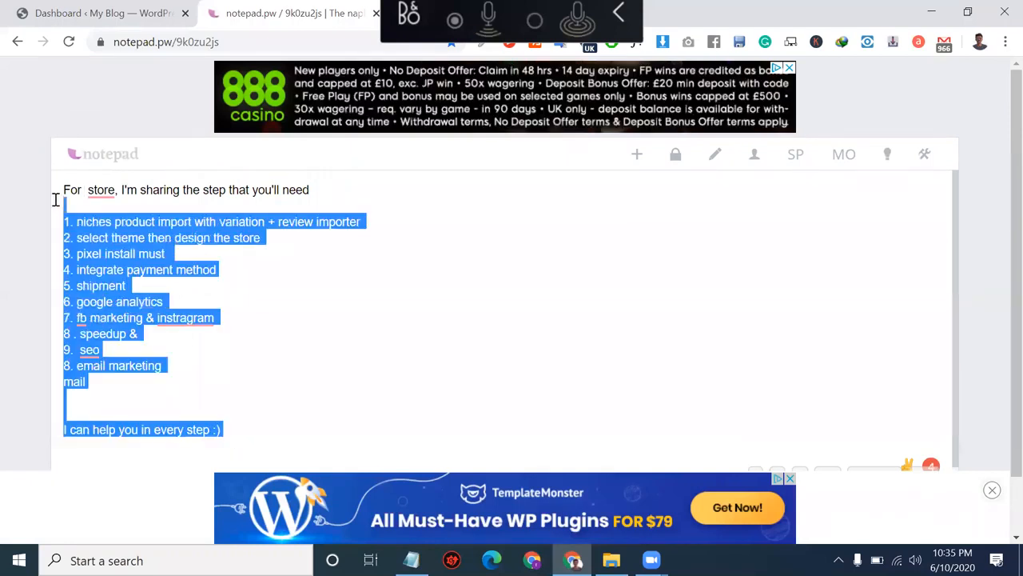
double_click(215, 250)
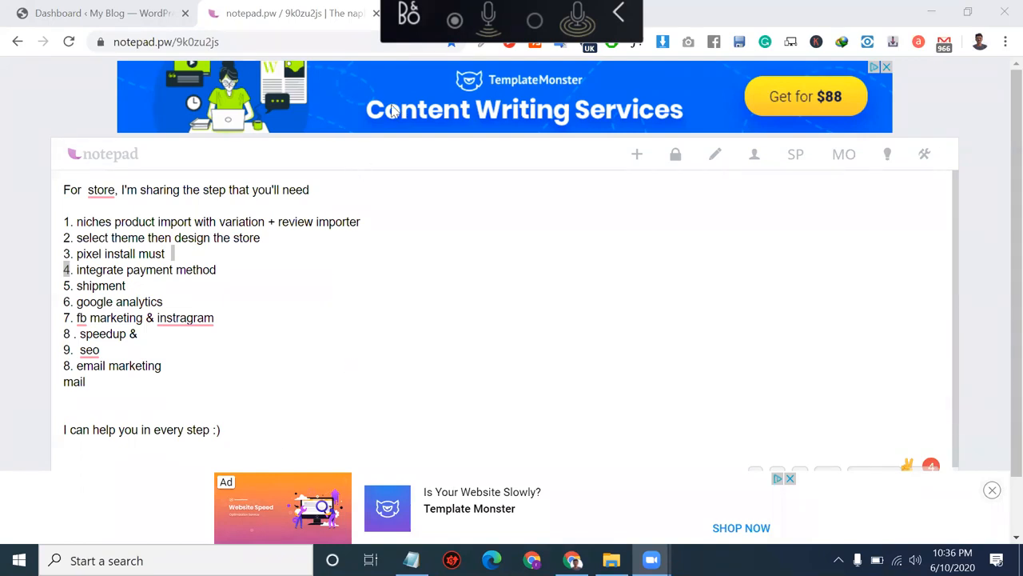
left_click(621, 9)
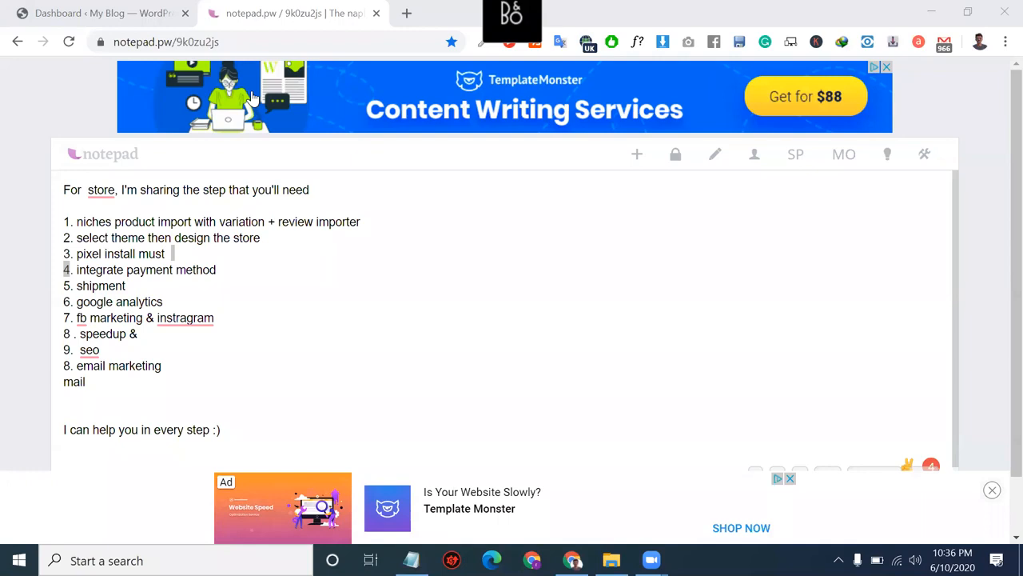
left_click(586, 42)
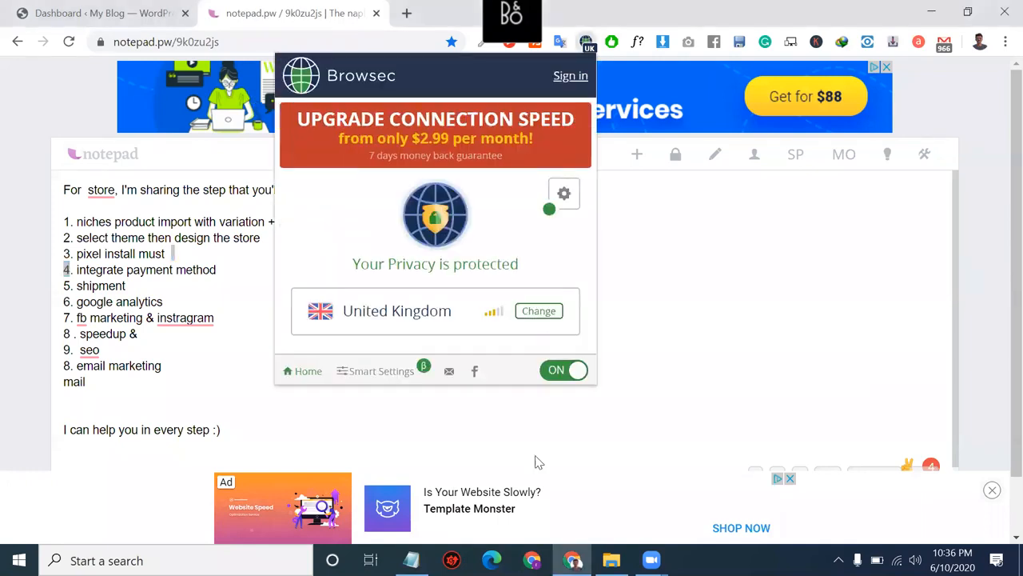
left_click(652, 560)
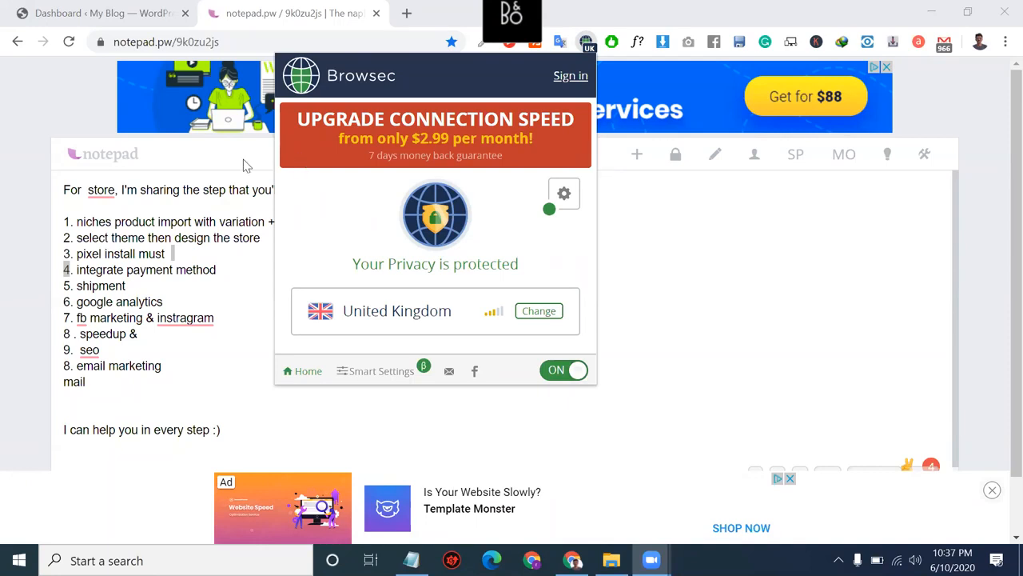
left_click(210, 221)
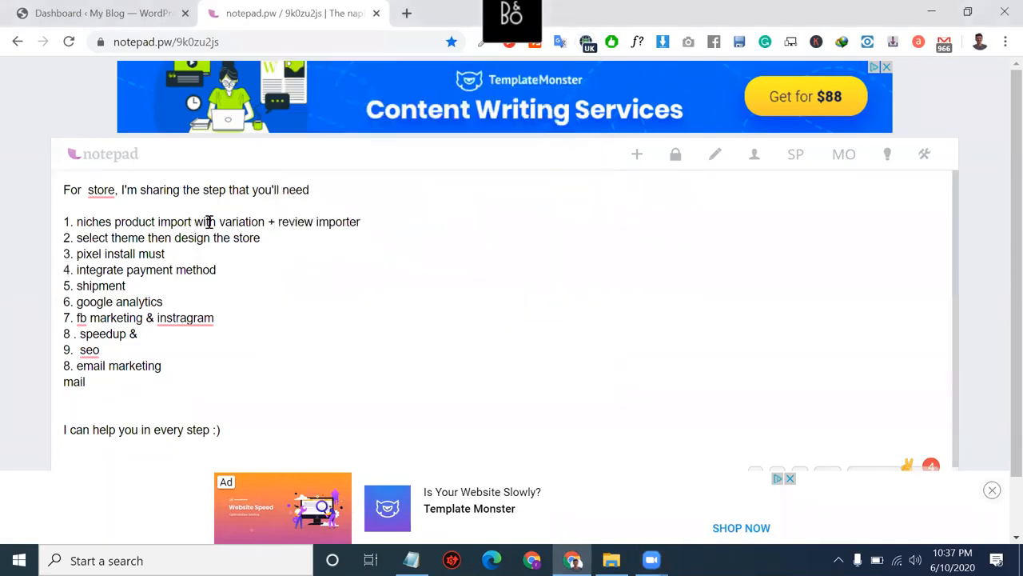
Step: Select the note's text and check the change-address option, leaving the address unchanged
triple_click(209, 221)
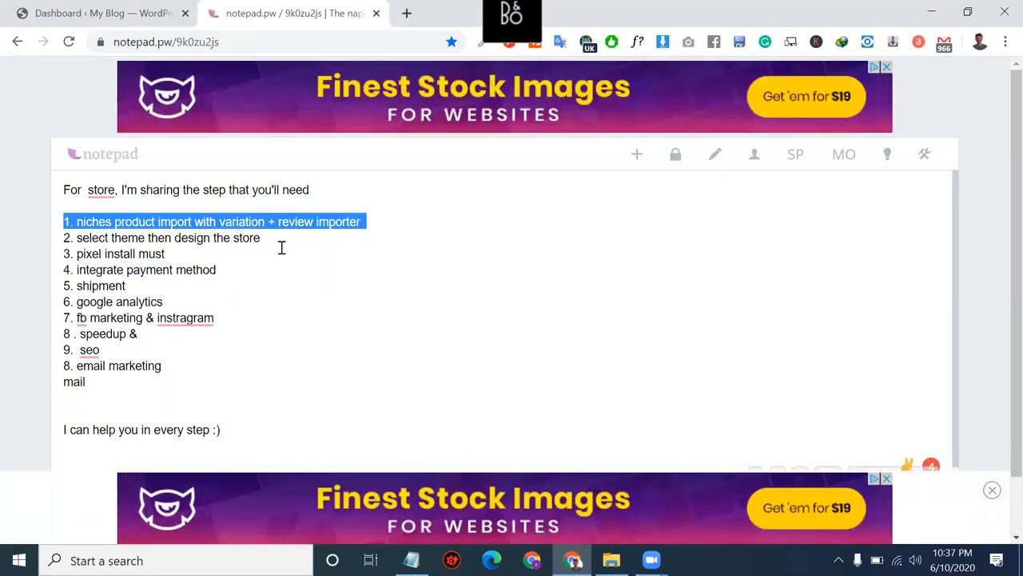
left_click_drag(237, 429, 136, 366)
left_click_drag(40, 211, 29, 102)
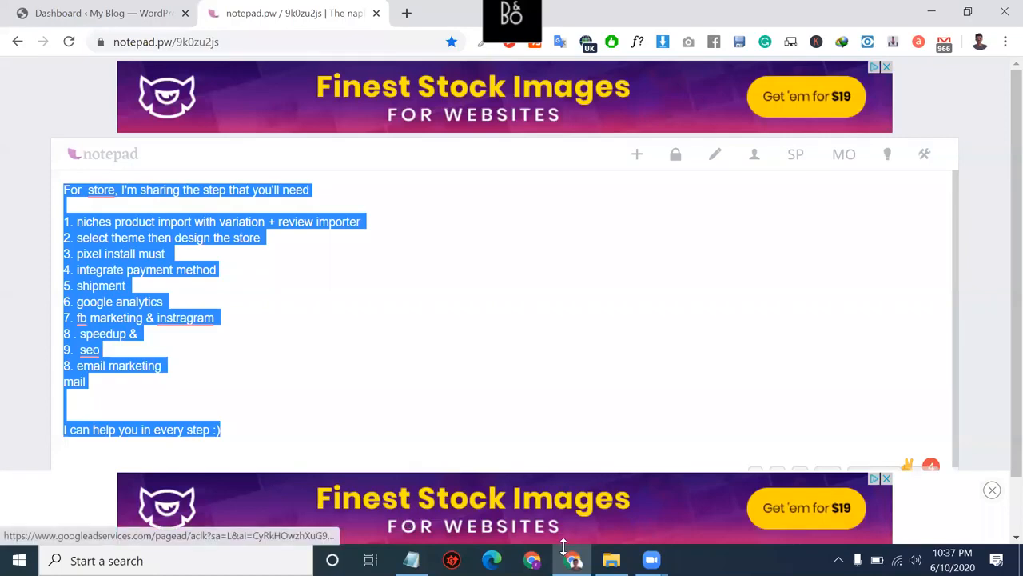
left_click(652, 560)
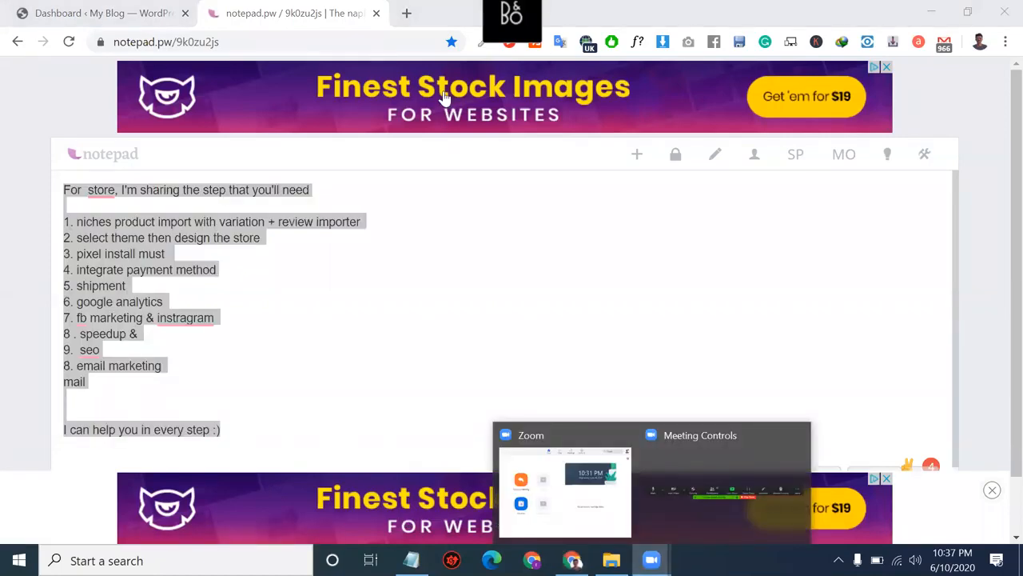
left_click(392, 42)
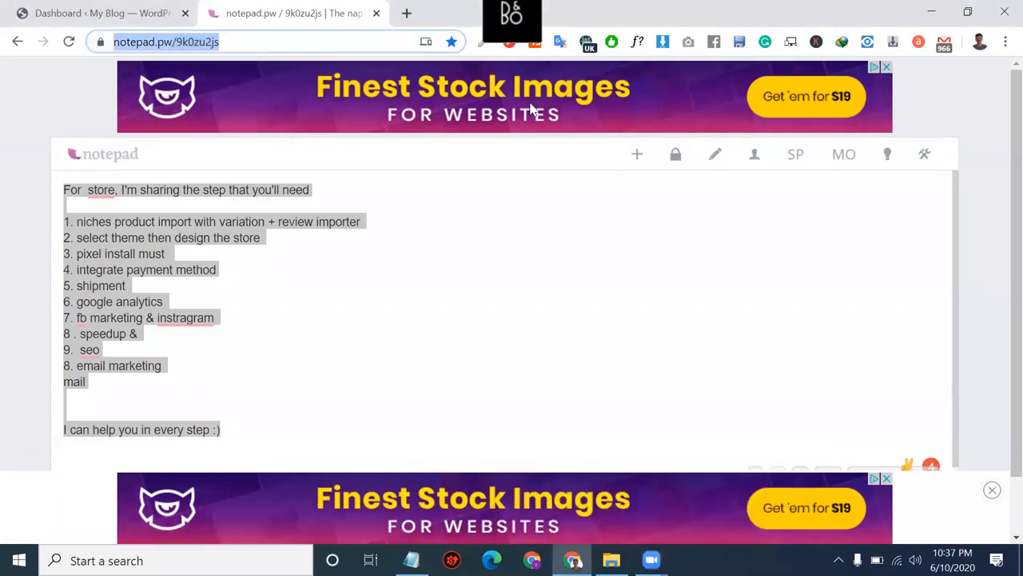
left_click(532, 307)
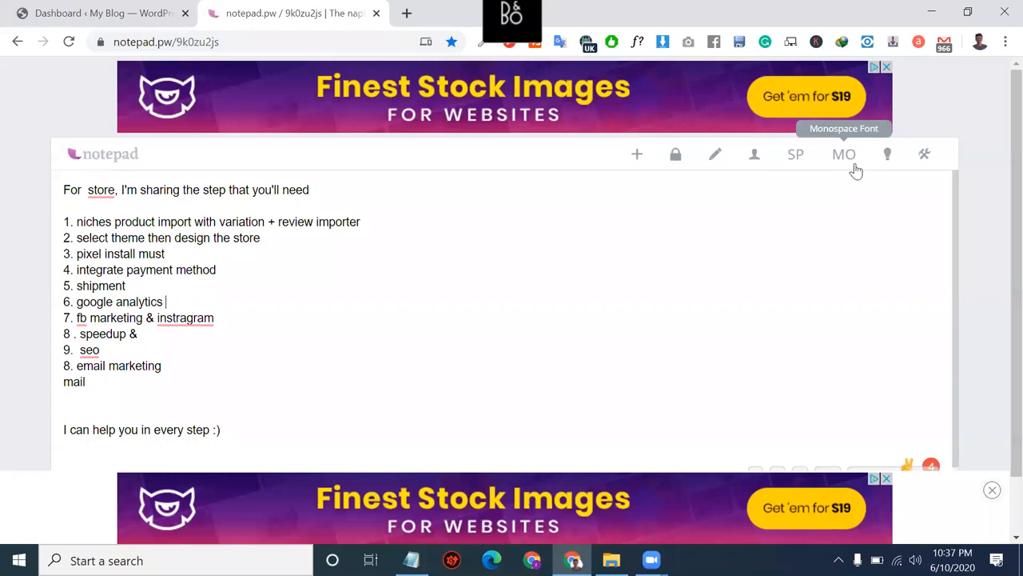
left_click(717, 158)
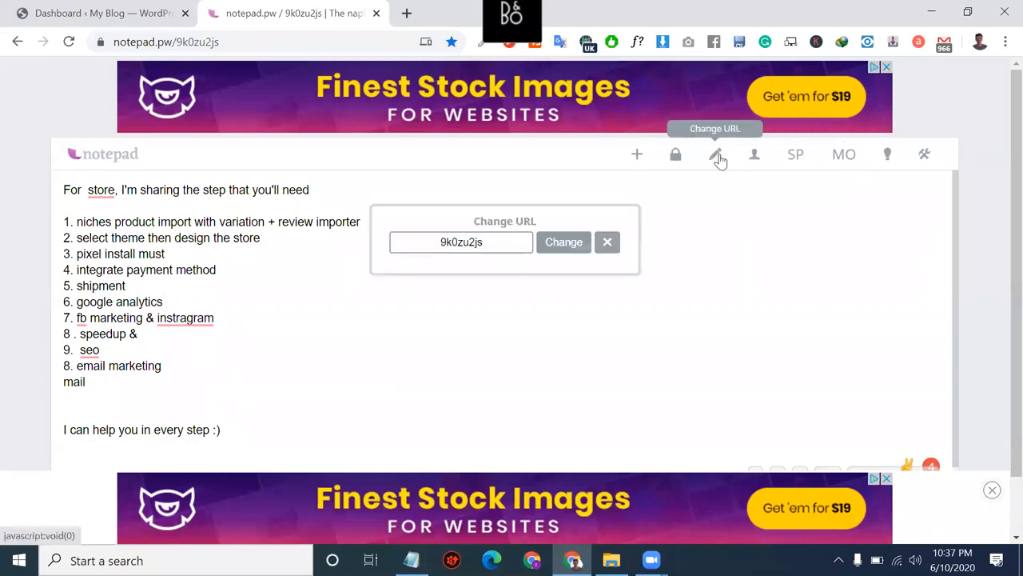
left_click(608, 244)
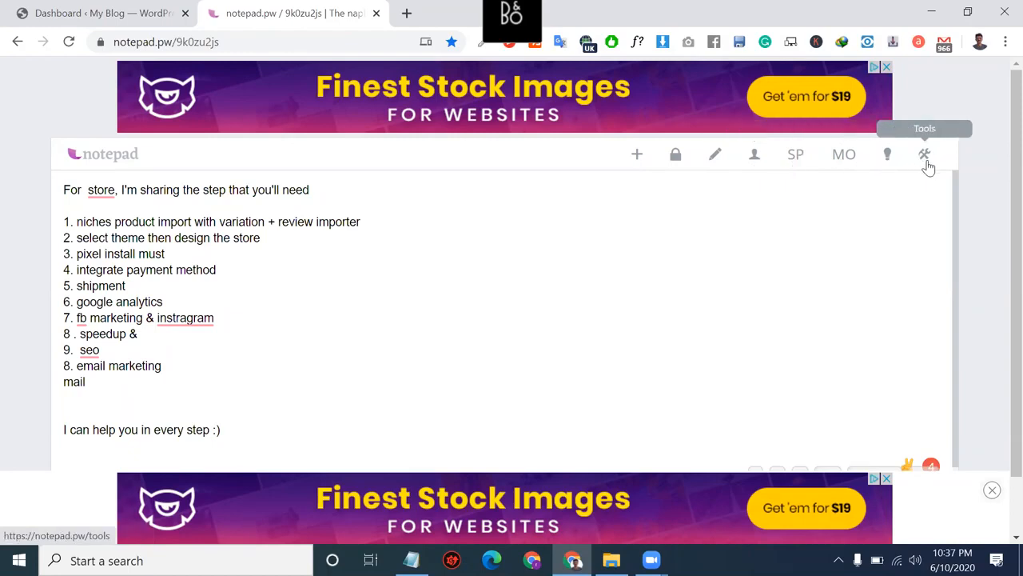
Step: Accept the cookie notice and close the bottom ad to reveal the share options
scroll(607, 372, "down", 1)
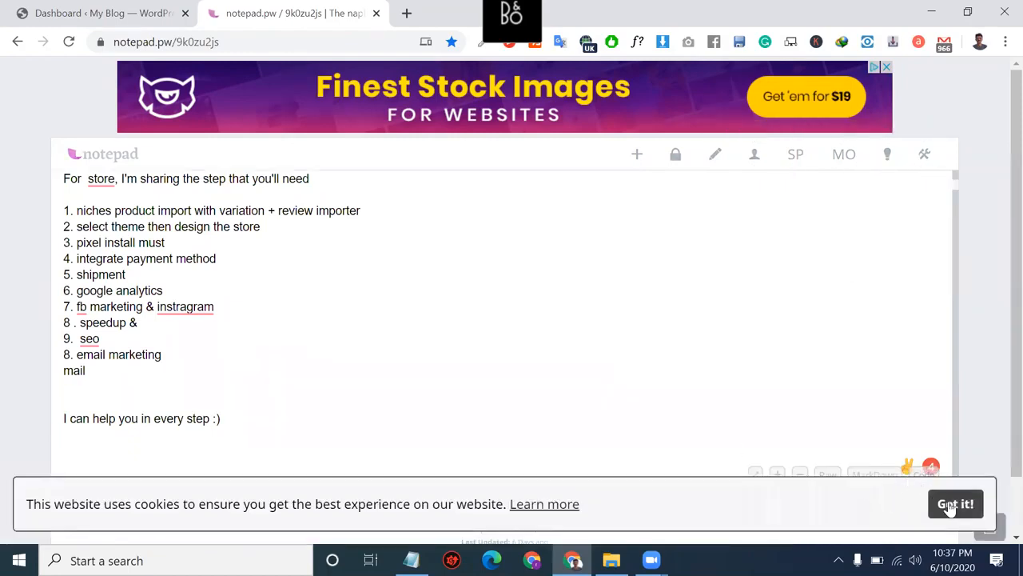
left_click(953, 505)
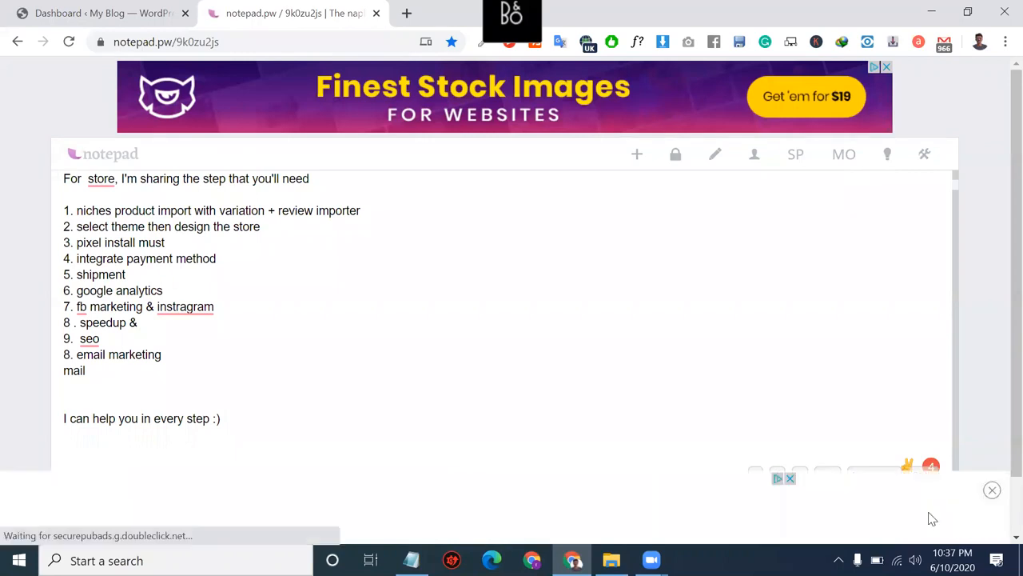
left_click(992, 491)
scroll(808, 490, "down", 1)
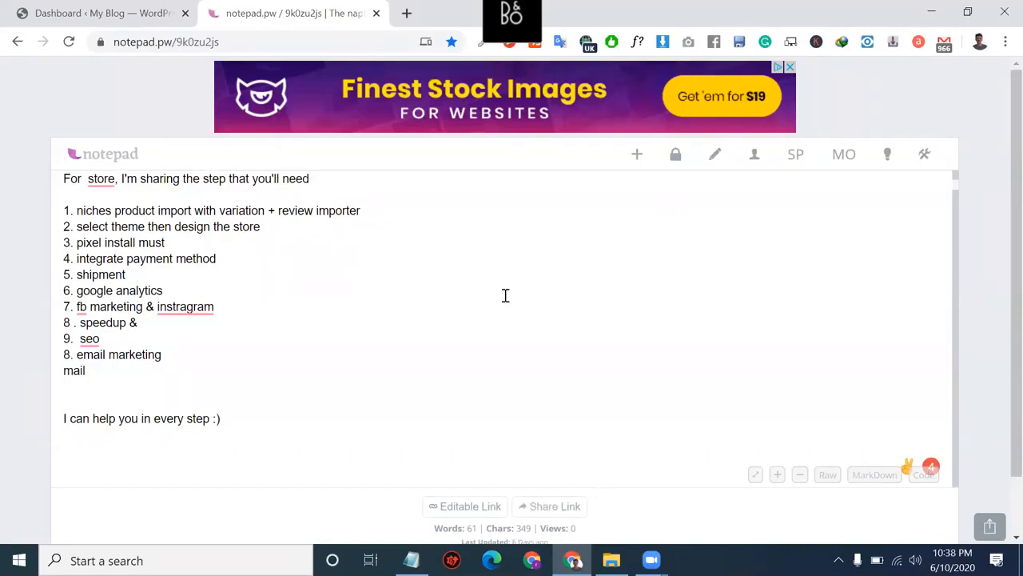
Step: Paste the note's share link into a new tab and load it
left_click(406, 12)
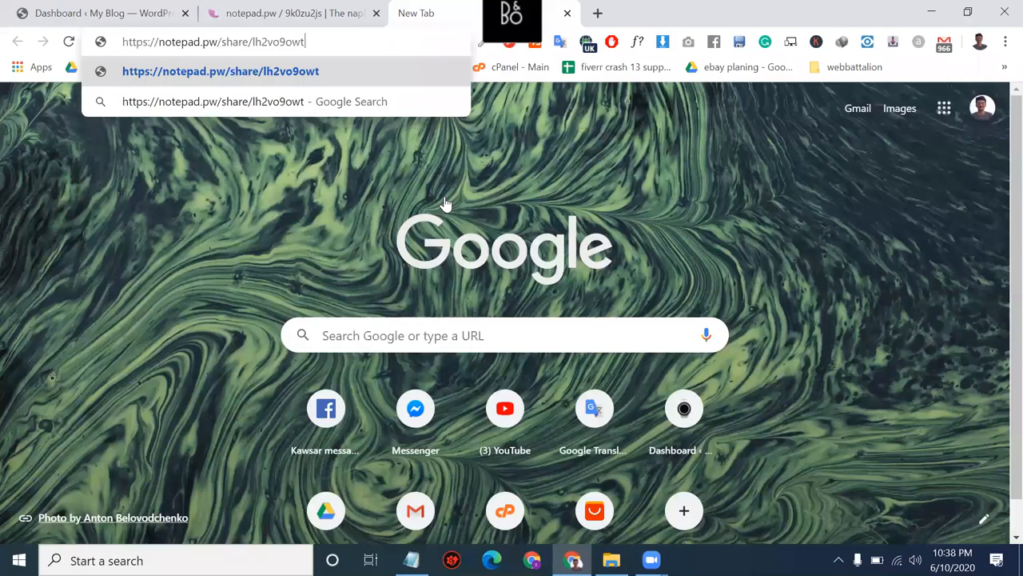
key("Return")
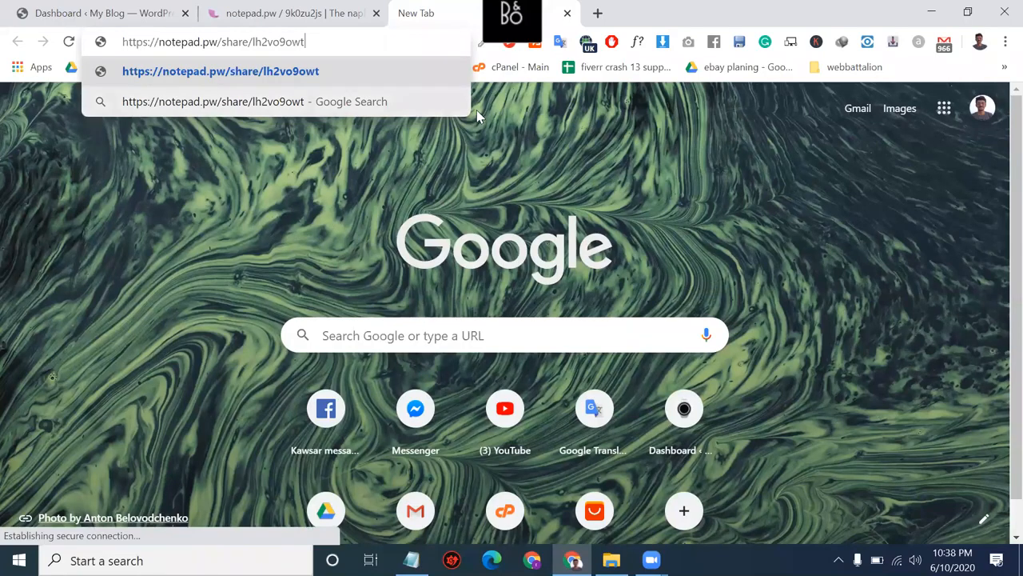
Step: Minimize and restore Chrome, then return to the notepad.pw note tab
left_click(932, 11)
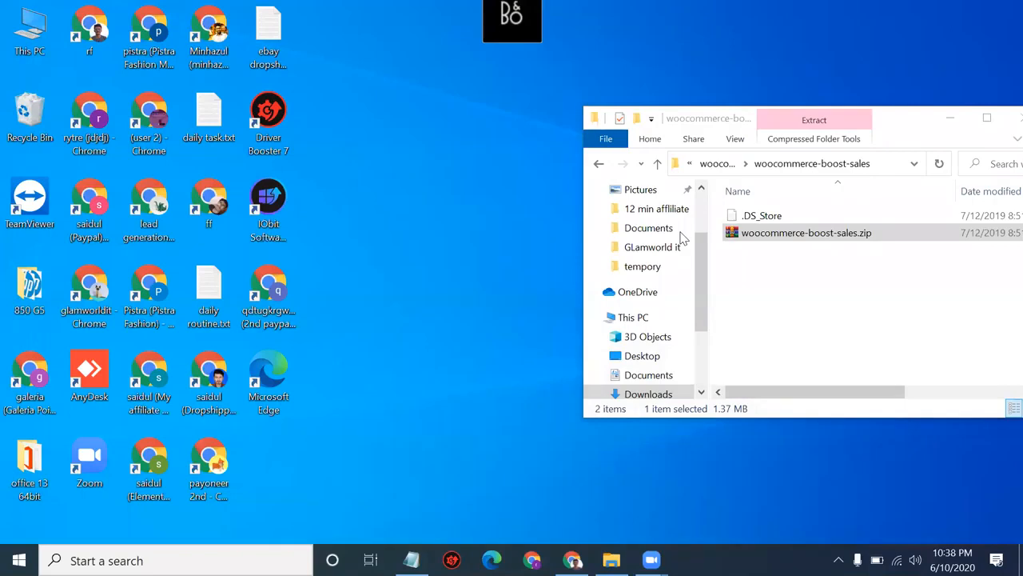
left_click(572, 559)
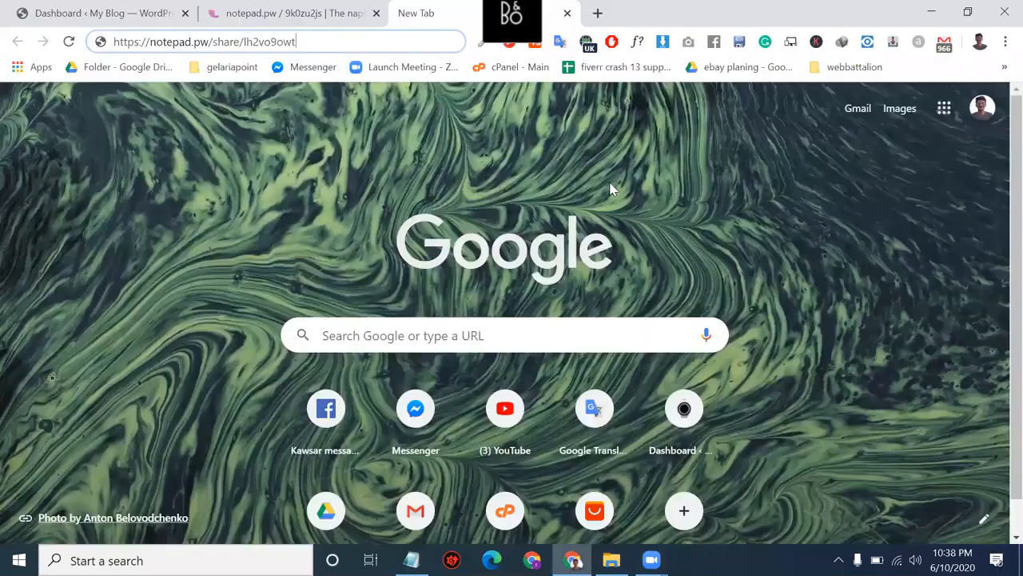
left_click(341, 7)
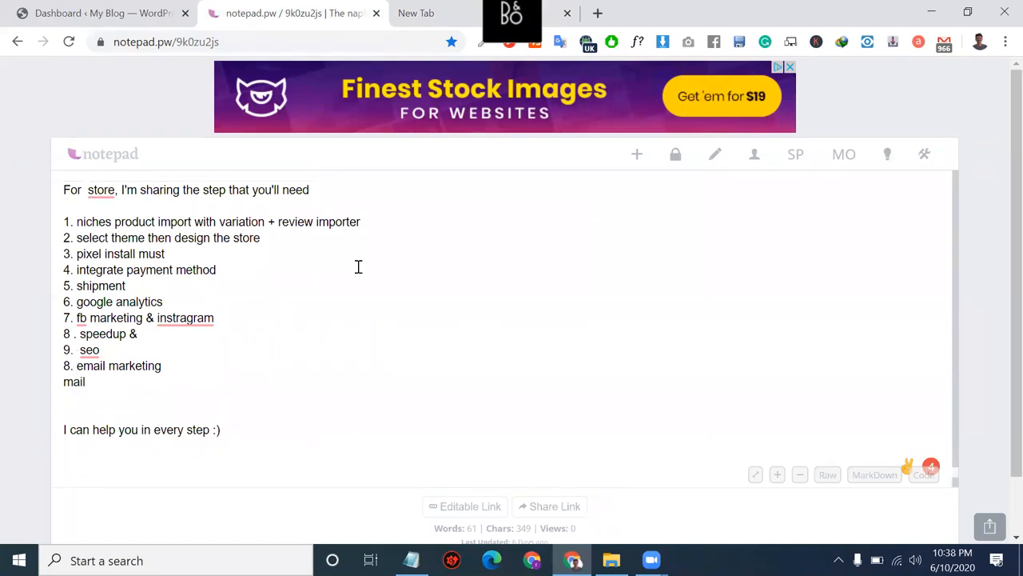
Step: Undo the latest note edits so item 5 reads 'shipme' and item 9 'se'
scroll(358, 266, "down", 1)
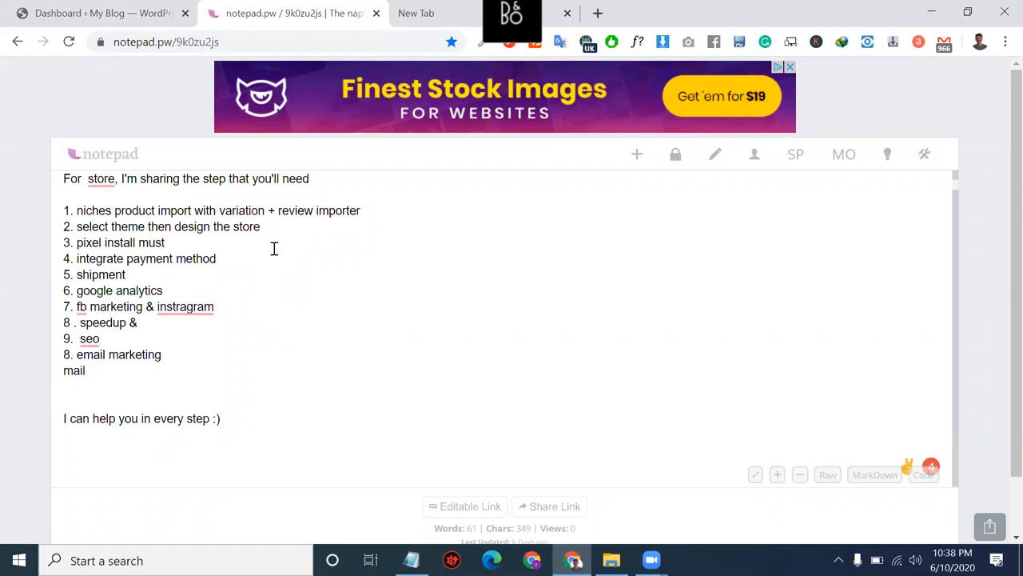
key("ctrl+z")
key("ctrl+z")
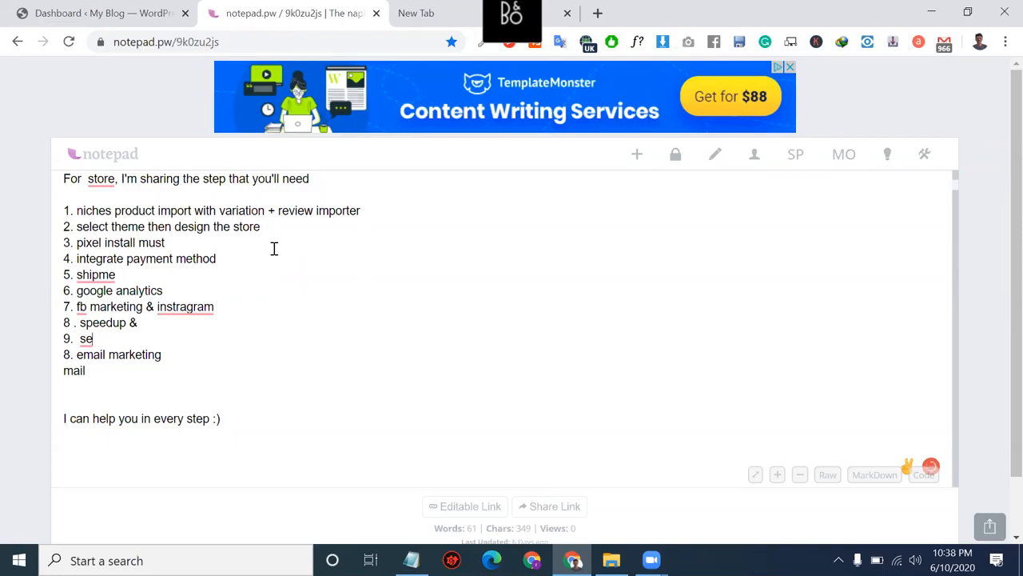
Step: Add 'o' to restore 'seo' in item 9, go over steps 1–3, then open the share-link tab
type("o")
left_click_drag(362, 210, 54, 223)
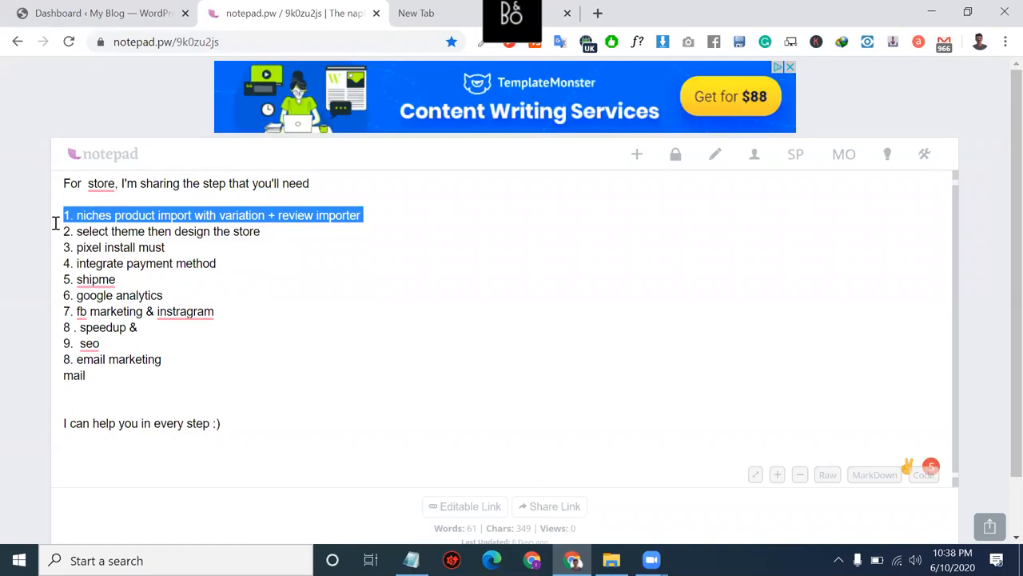
left_click_drag(260, 231, 193, 231)
left_click_drag(73, 236, 72, 236)
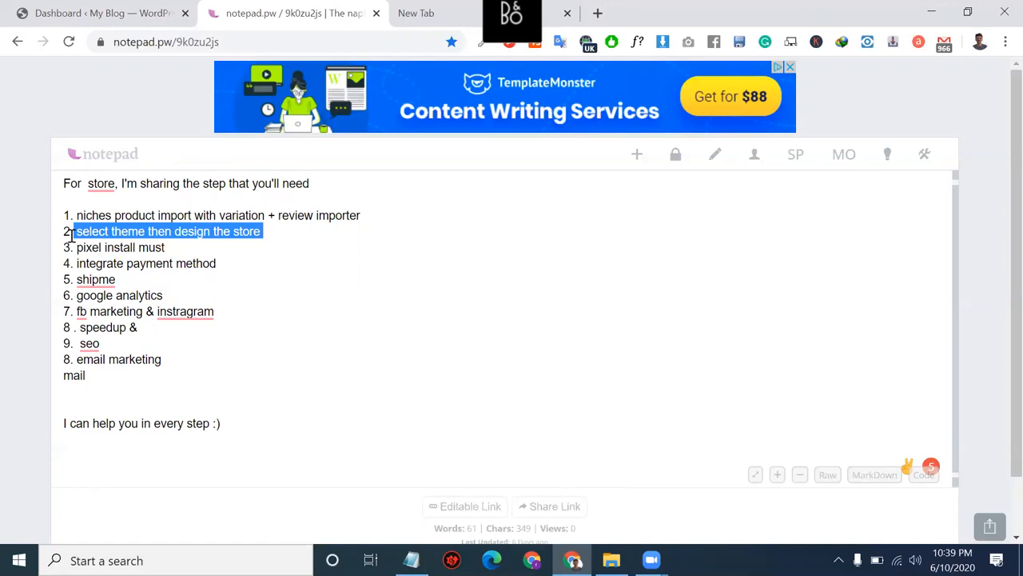
left_click(164, 247)
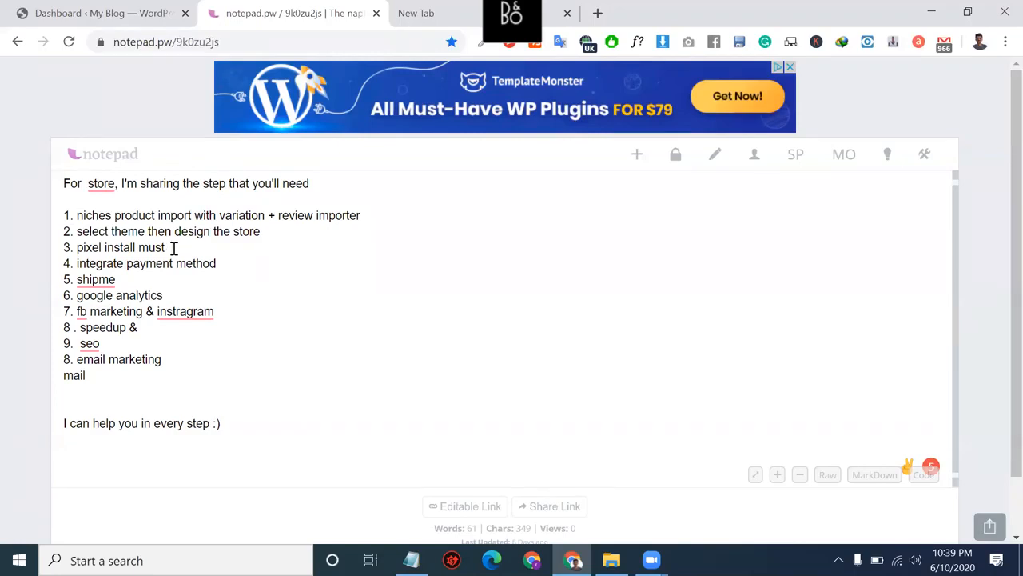
left_click(464, 7)
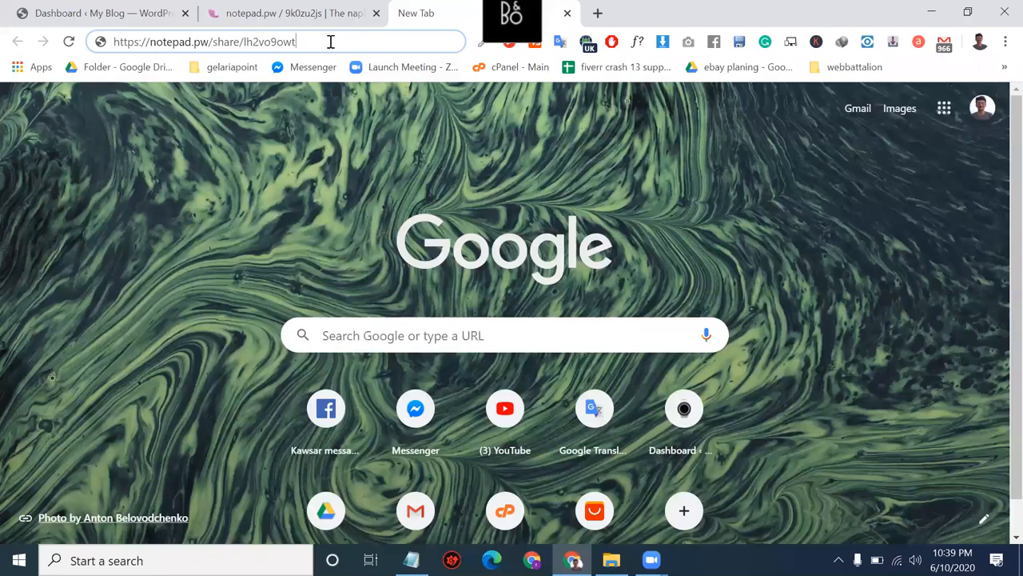
Step: Replace the share link with facebook.com and open another new tab
key("ctrl+a")
key("BackSpace")
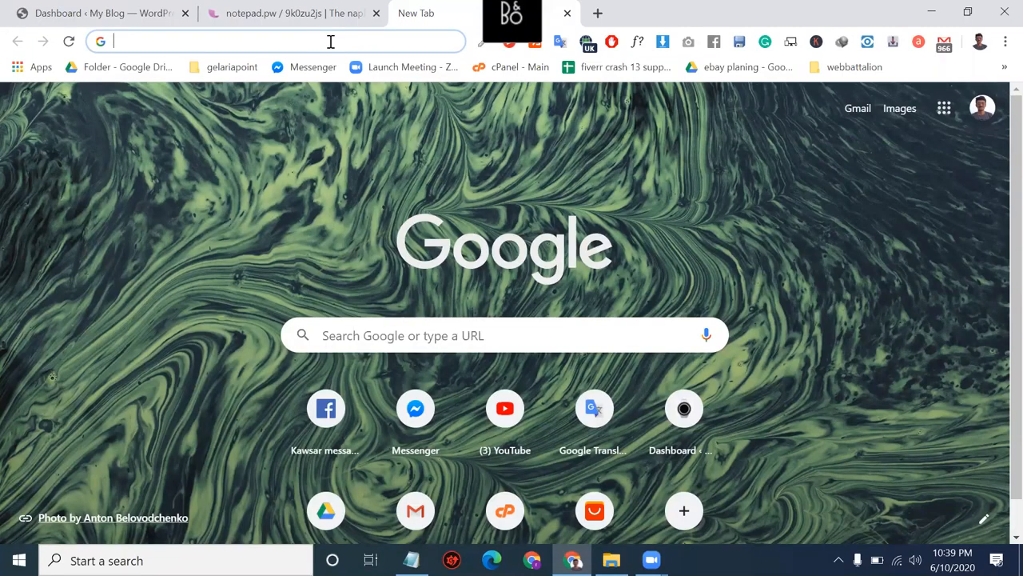
type("facebook.com")
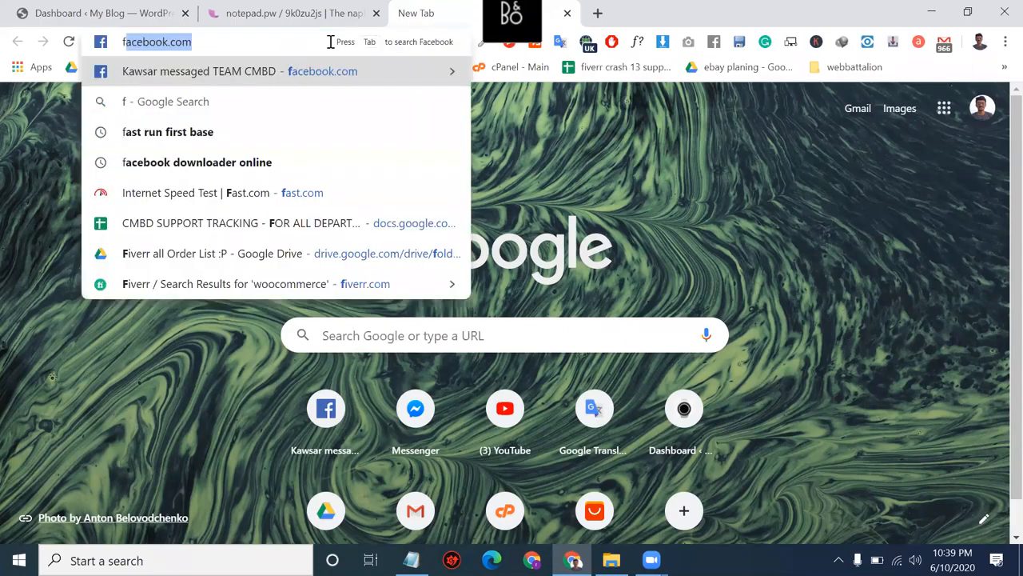
key("Return")
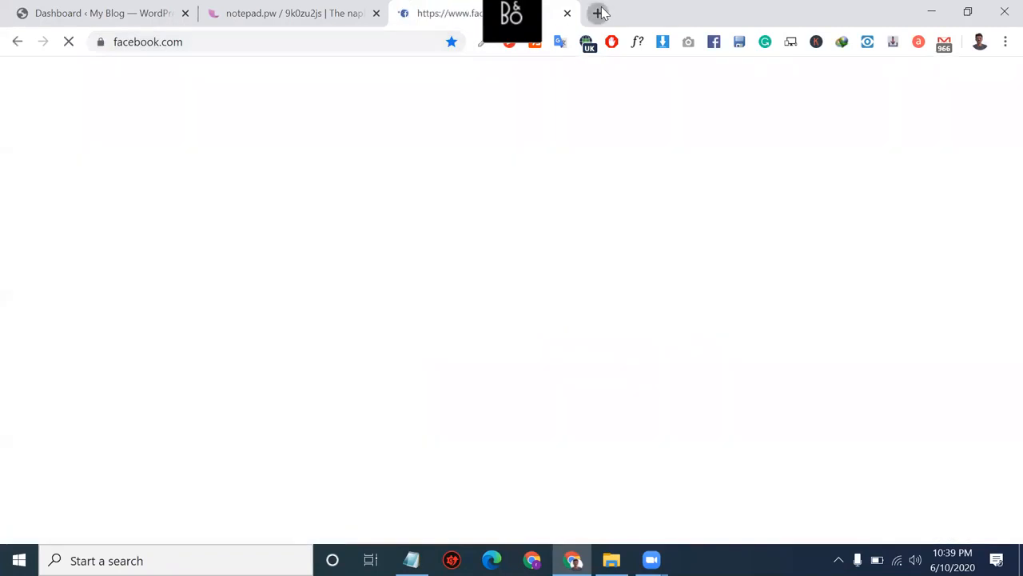
left_click(599, 13)
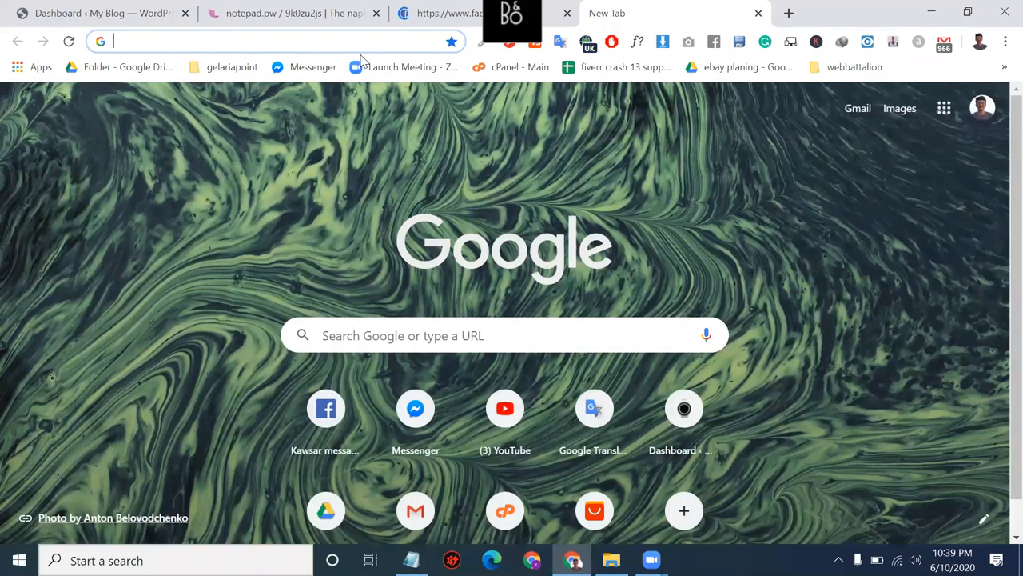
Step: Turn Browsec protection off, close the Facebook tab, and return to the notepad.pw note
left_click(588, 41)
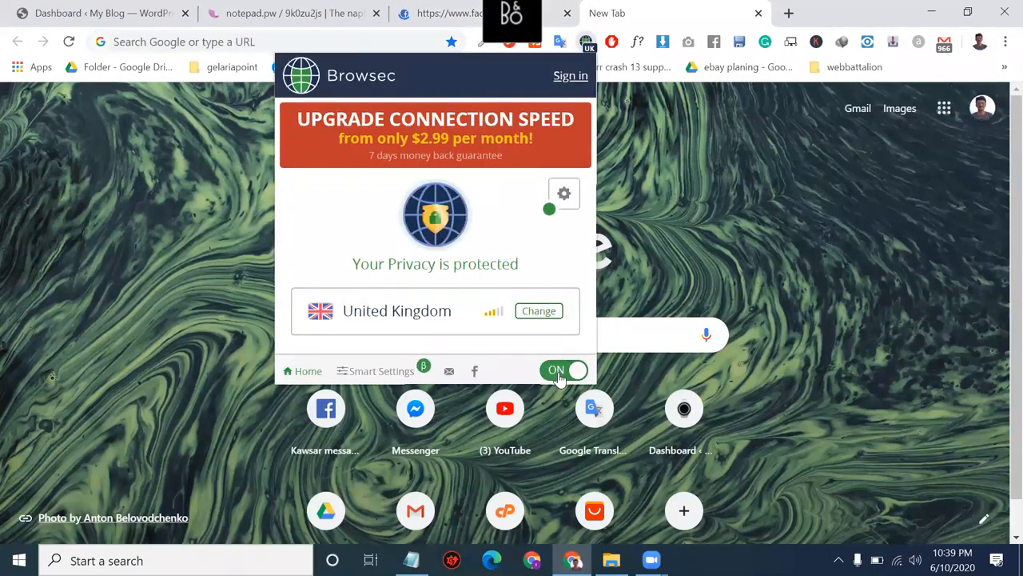
left_click(560, 378)
left_click(675, 162)
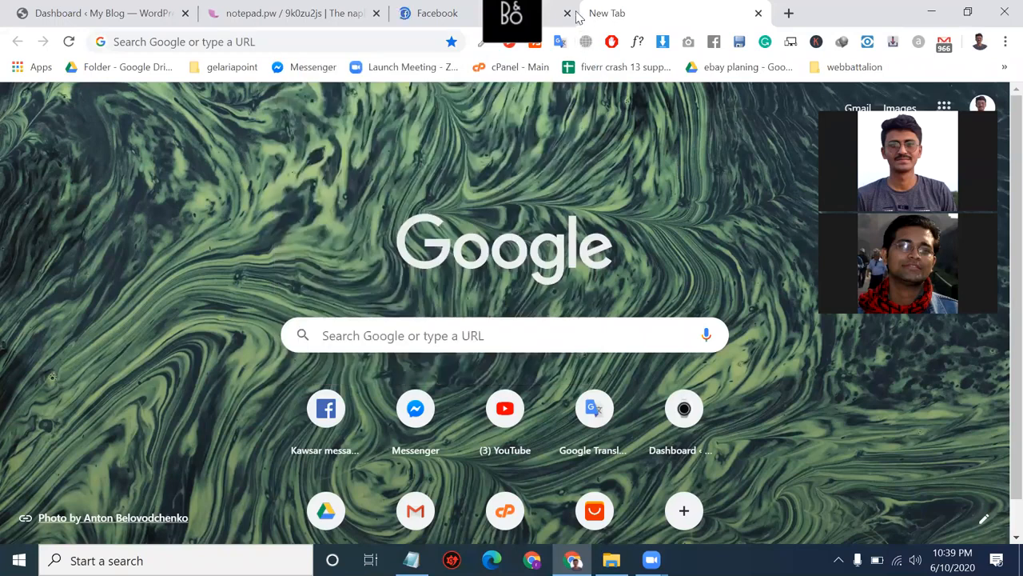
left_click(568, 14)
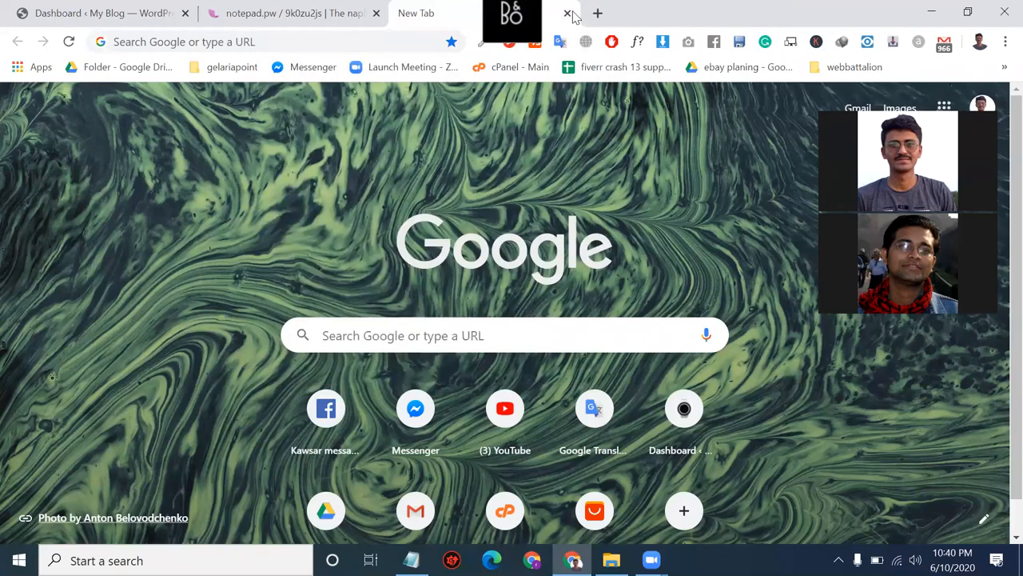
left_click(327, 11)
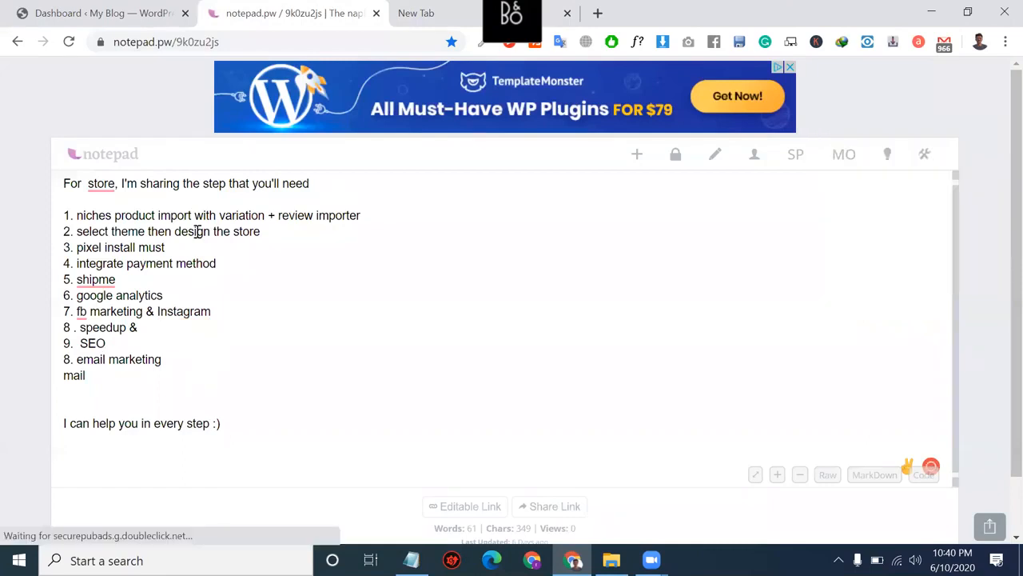
Step: Add 'nt', review steps 3 and 4, and append '+ order tracking formula' to step 5
type("nt")
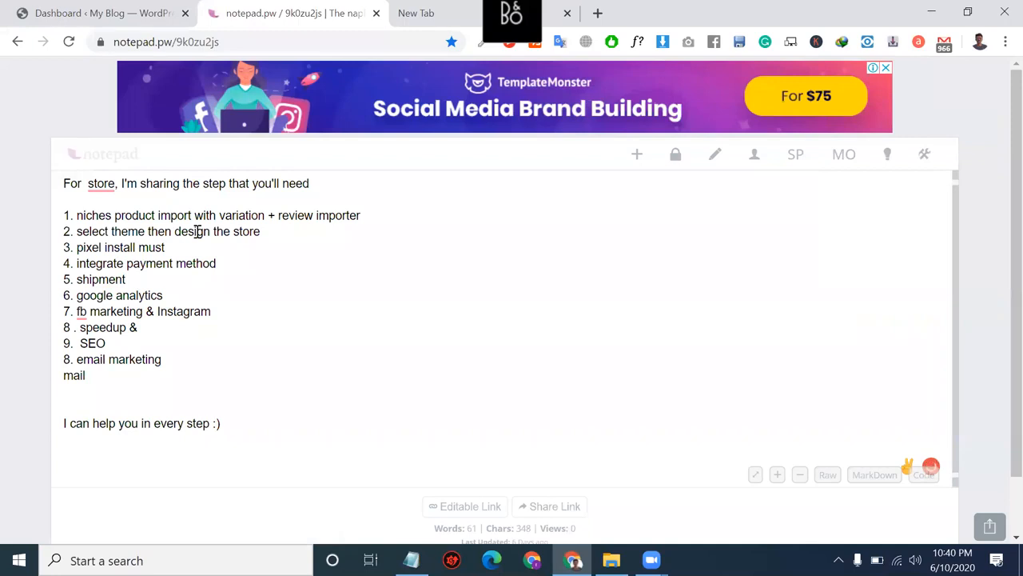
left_click_drag(185, 247, 76, 238)
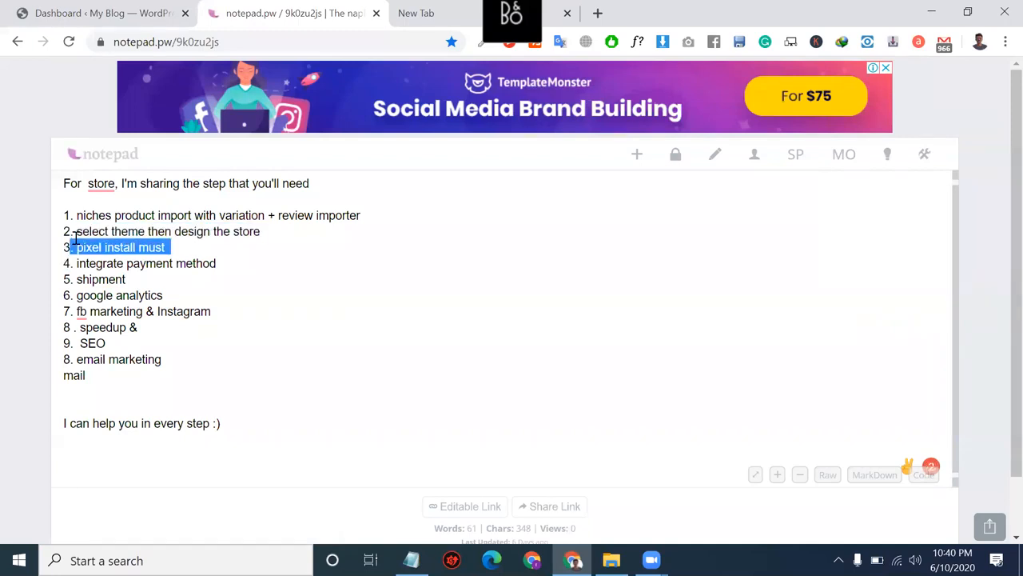
left_click_drag(217, 263, 74, 265)
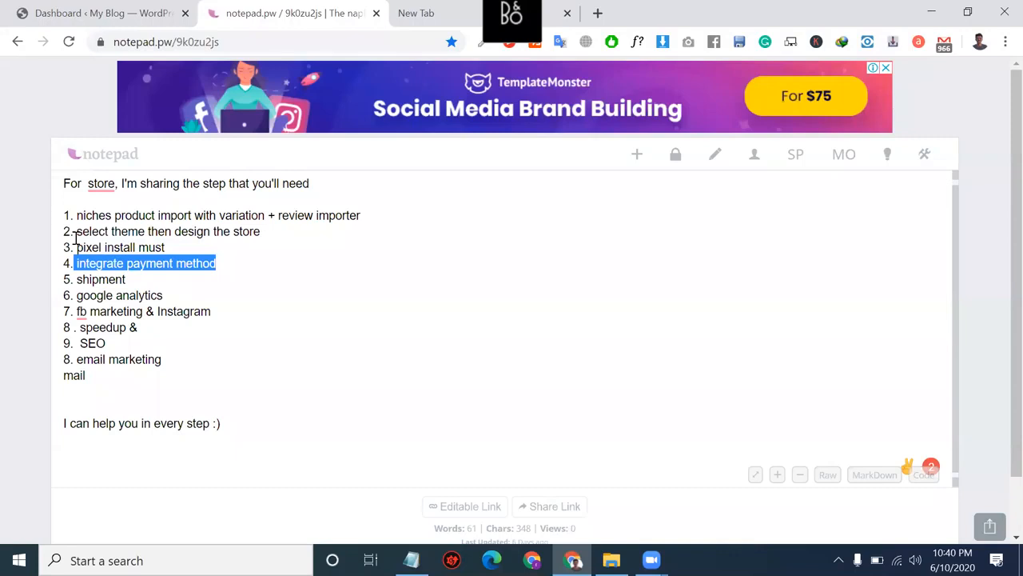
key("Down")
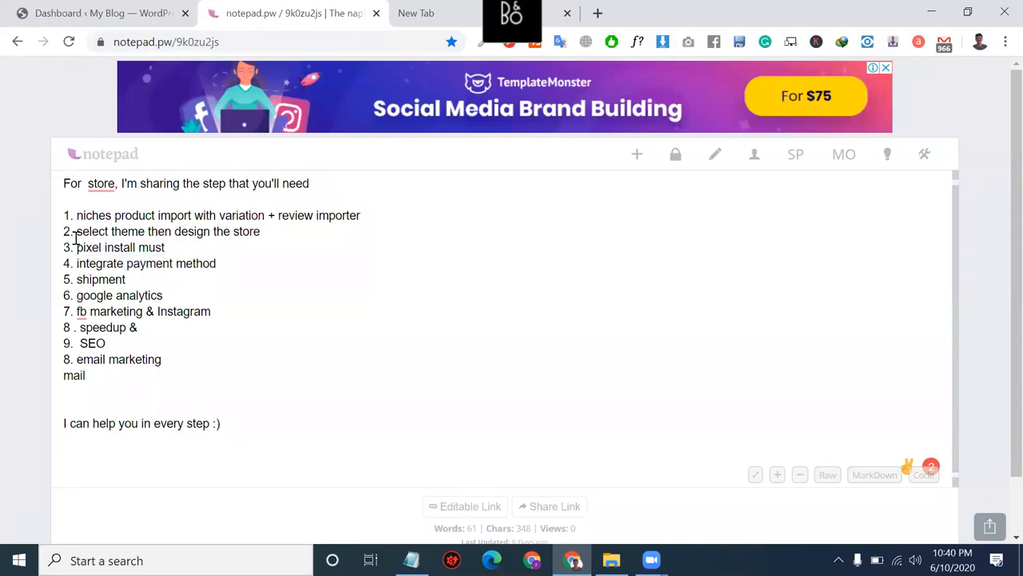
type("+ order ")
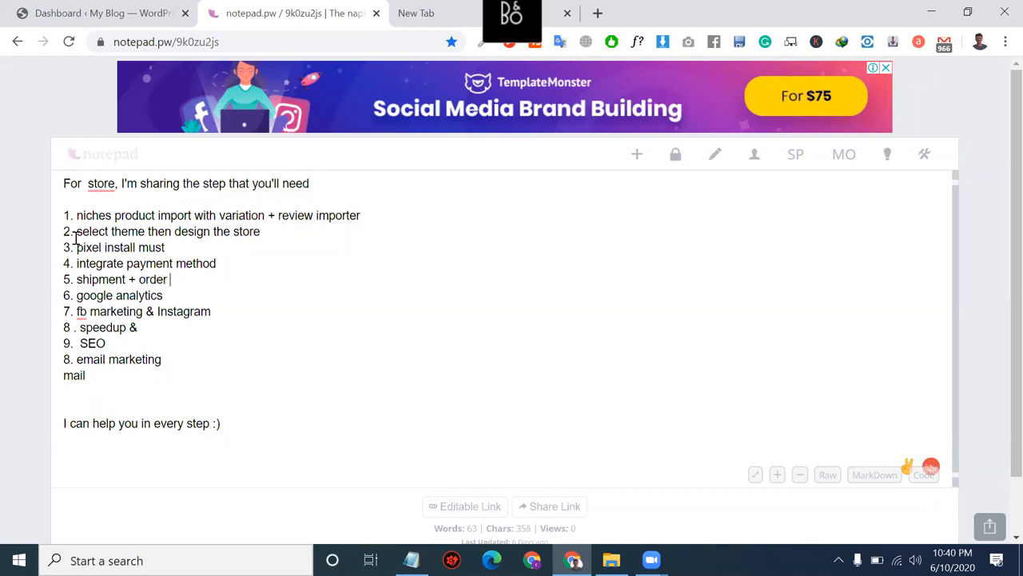
type("tracking")
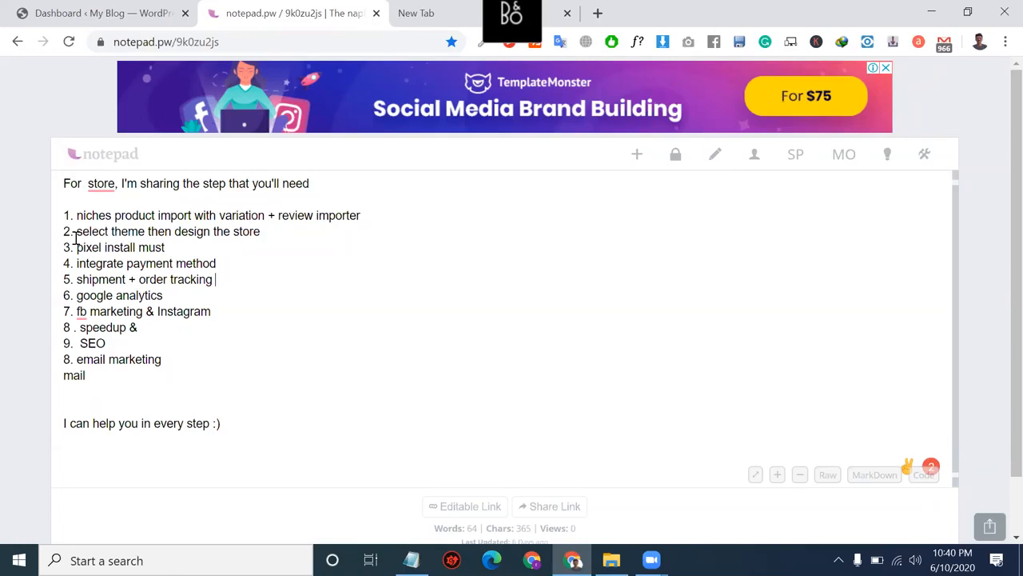
type(" formula")
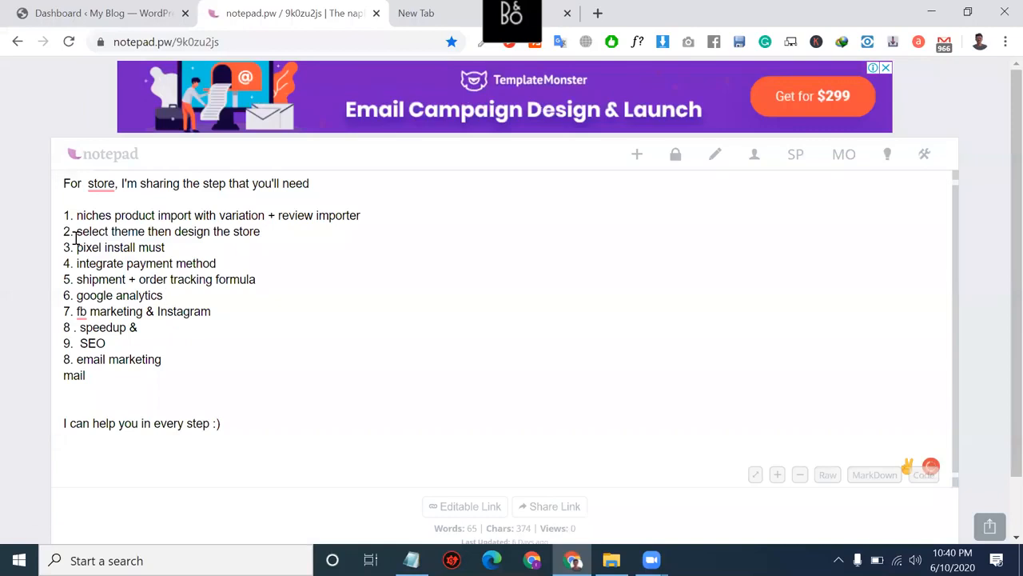
Step: Delete the google analytics step and its leftover empty line
key("shift+Left")
key("shift+Left")
key("shift+Left")
key("shift+Left")
key("shift+Left")
key("shift+Left")
key("shift+Left")
key("shift+Left")
key("shift+Left")
key("shift+Left")
key("shift+Left")
key("shift+Left")
key("shift+Left")
key("shift+Left")
key("shift+Left")
key("shift+Left")
key("shift+Left")
key("shift+Left")
key("shift+Left")
key("BackSpace")
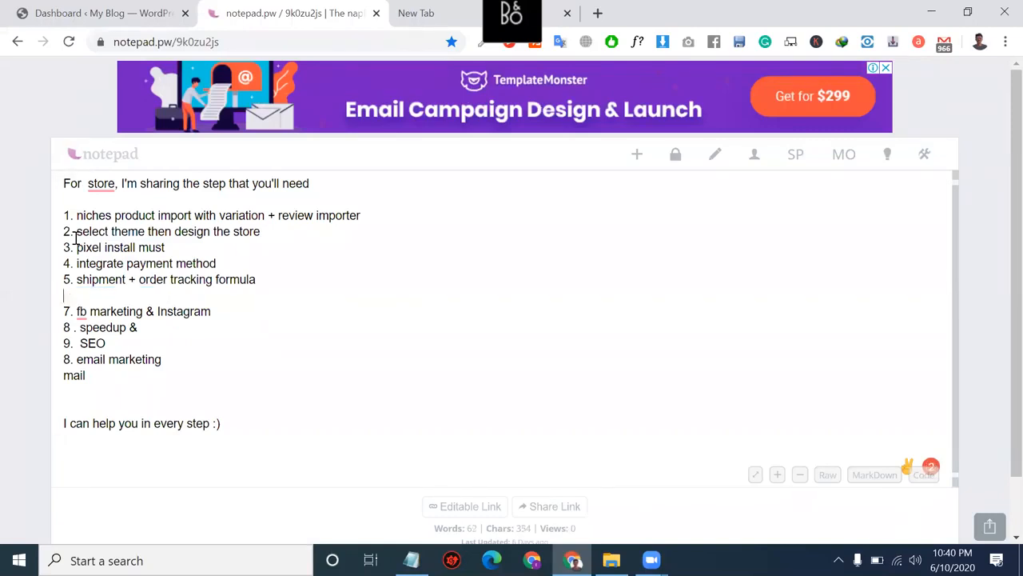
key("BackSpace")
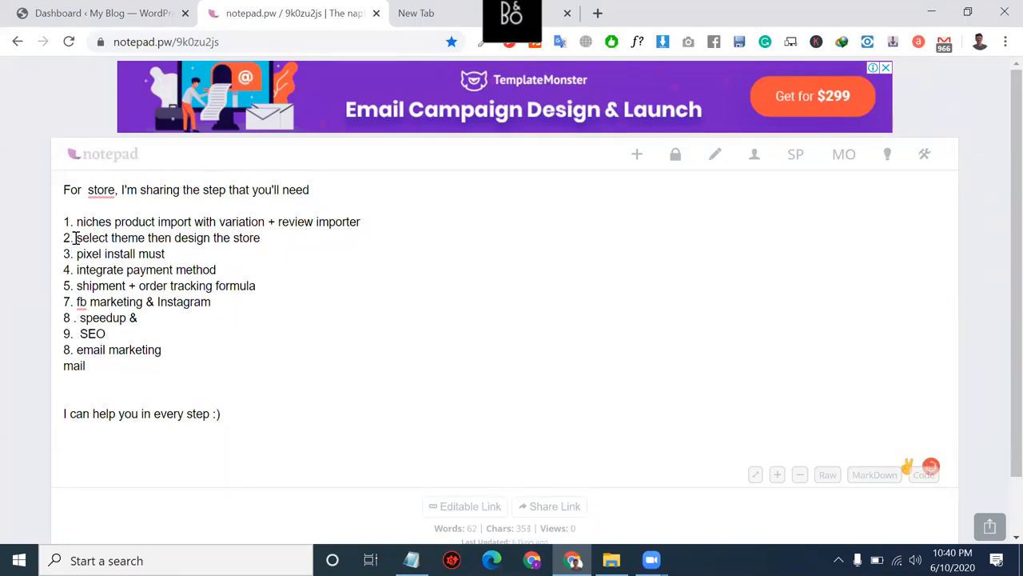
key("Down")
Step: Review the speedup, SEO and closing lines, then close the notepad.pw tab
double_click(122, 320)
double_click(84, 333)
left_click(88, 370)
key("ctrl+a")
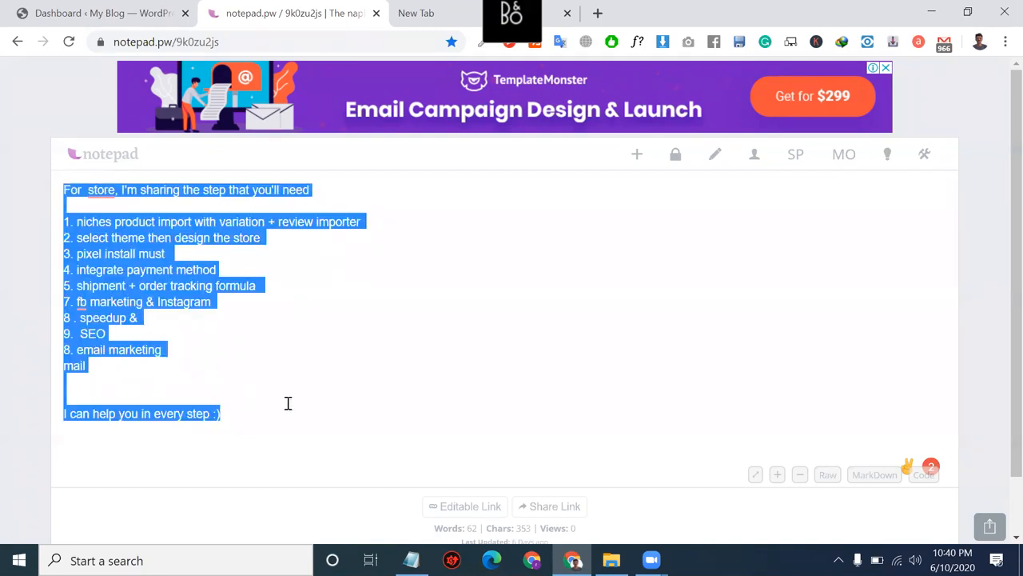
left_click(230, 429)
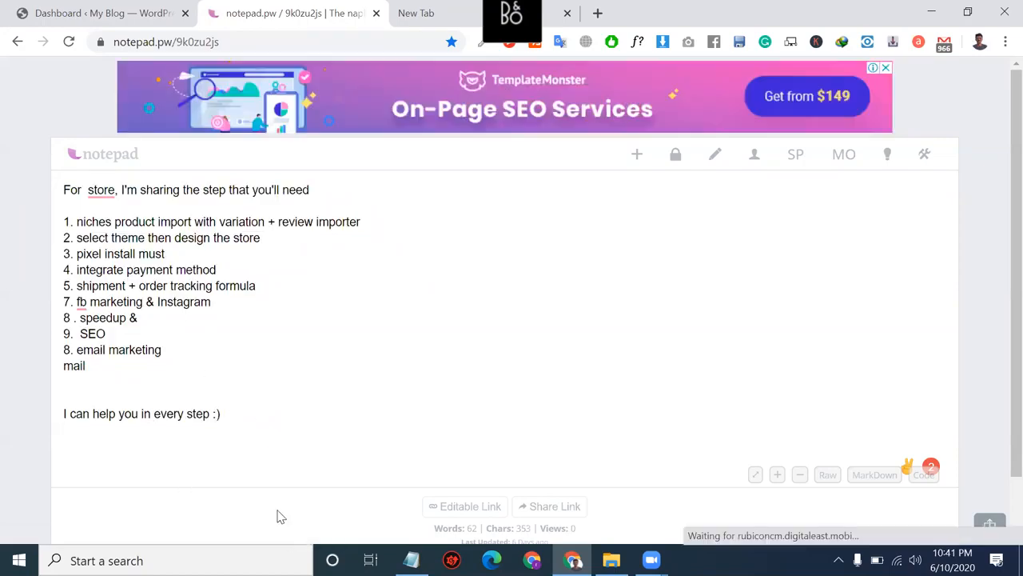
left_click_drag(231, 432, 35, 268)
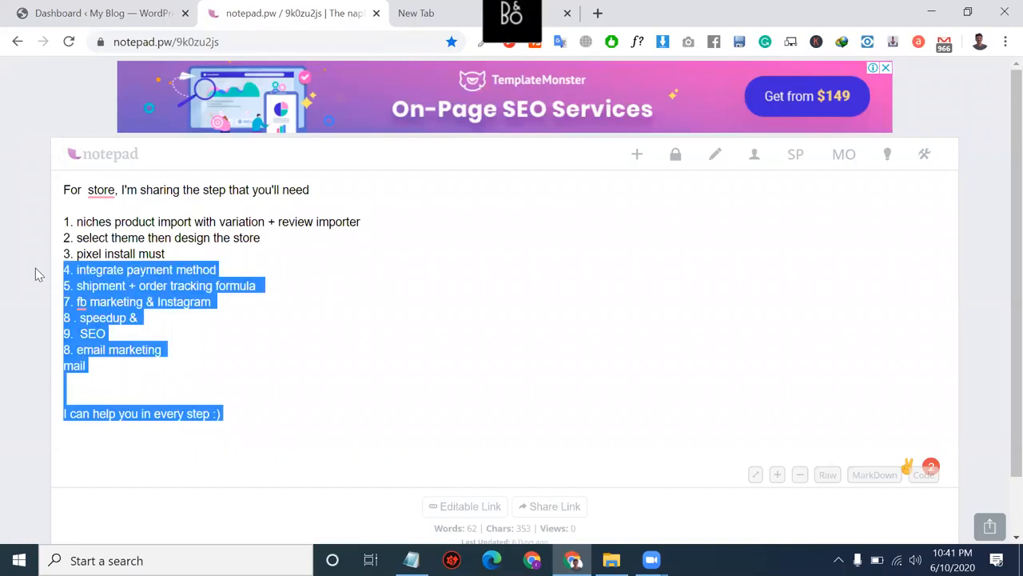
triple_click(173, 416)
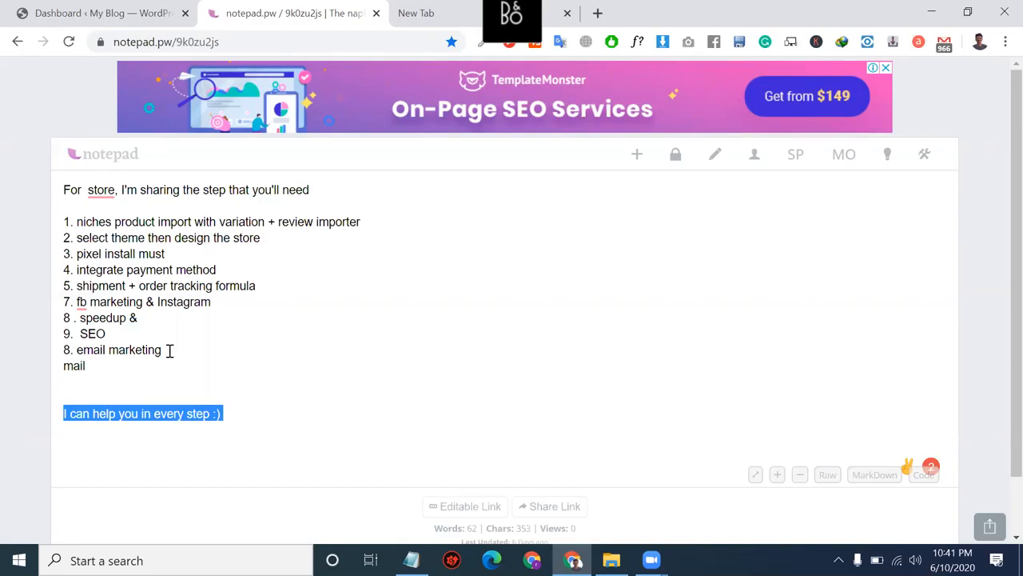
left_click(376, 13)
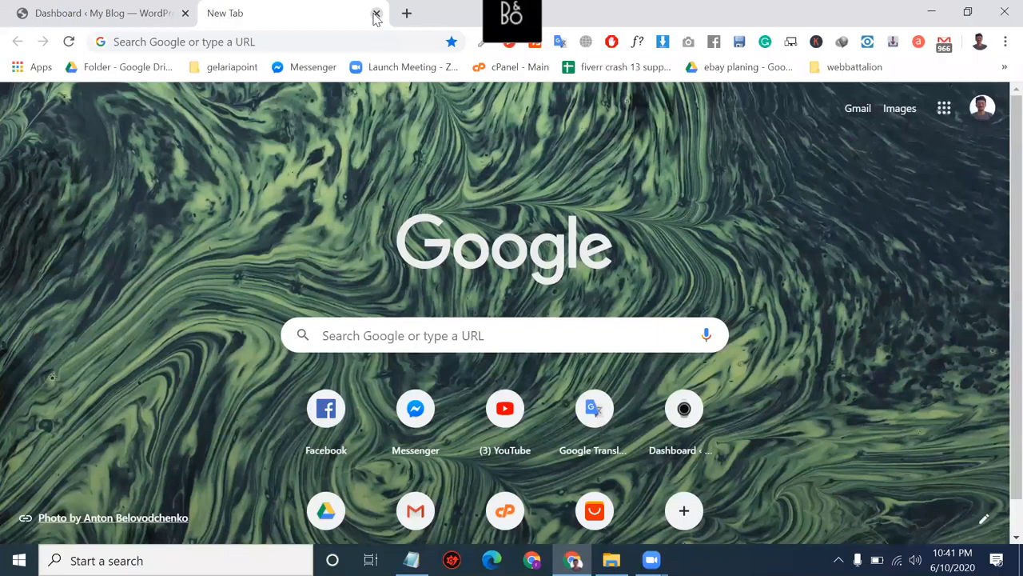
Step: Close the empty new tab and bring the Notepad WooCommerce plugin list to the front
left_click(376, 13)
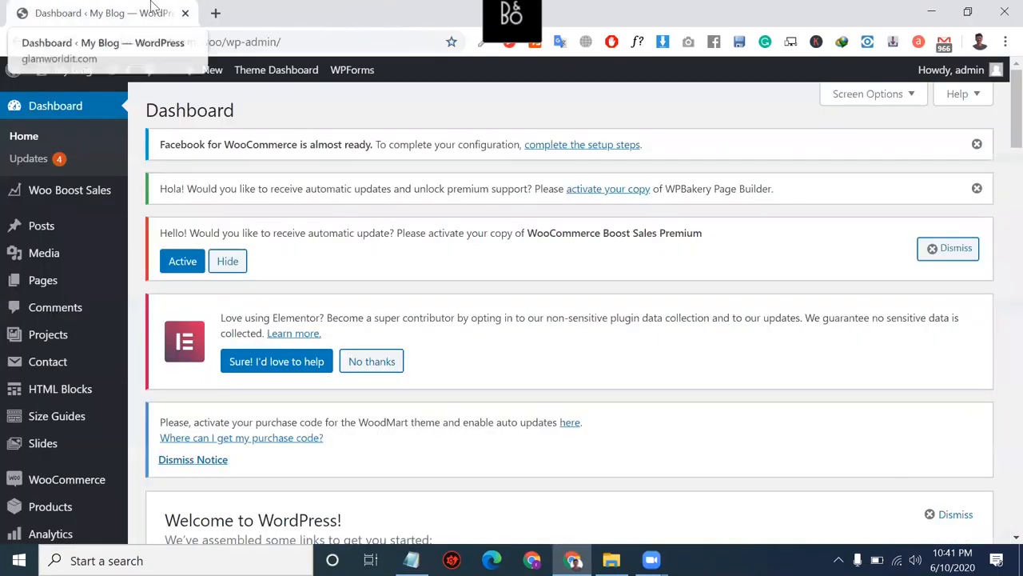
mouse_move(332, 79)
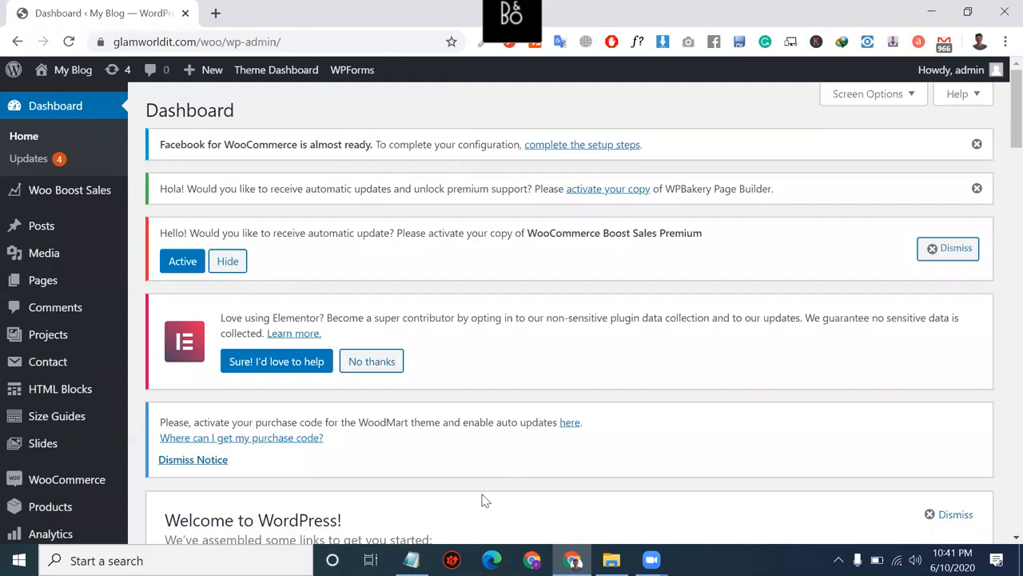
left_click(412, 560)
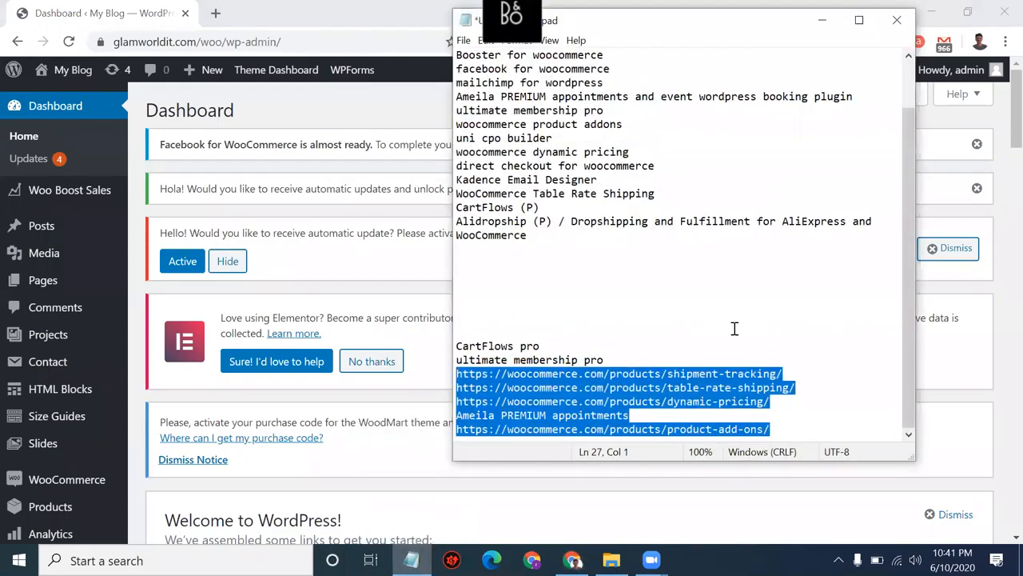
Step: Delete everything from CartFlows pro to the end of the Notepad list
left_click(787, 430)
left_click_drag(776, 430, 446, 344)
key("BackSpace")
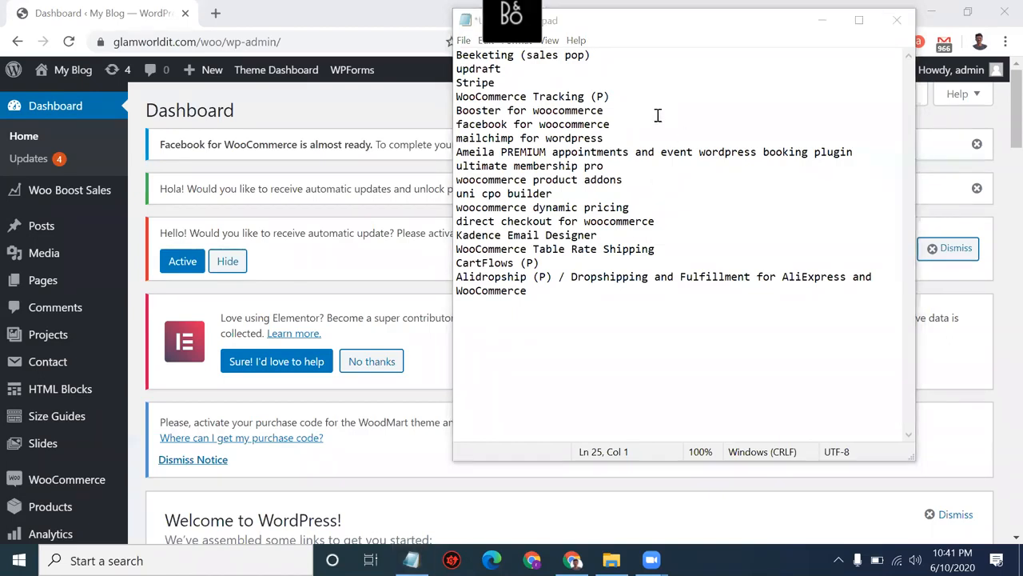
Step: Move 'updraft' from line 2 onto a new first line and remove the leftover blank line
left_click(601, 65)
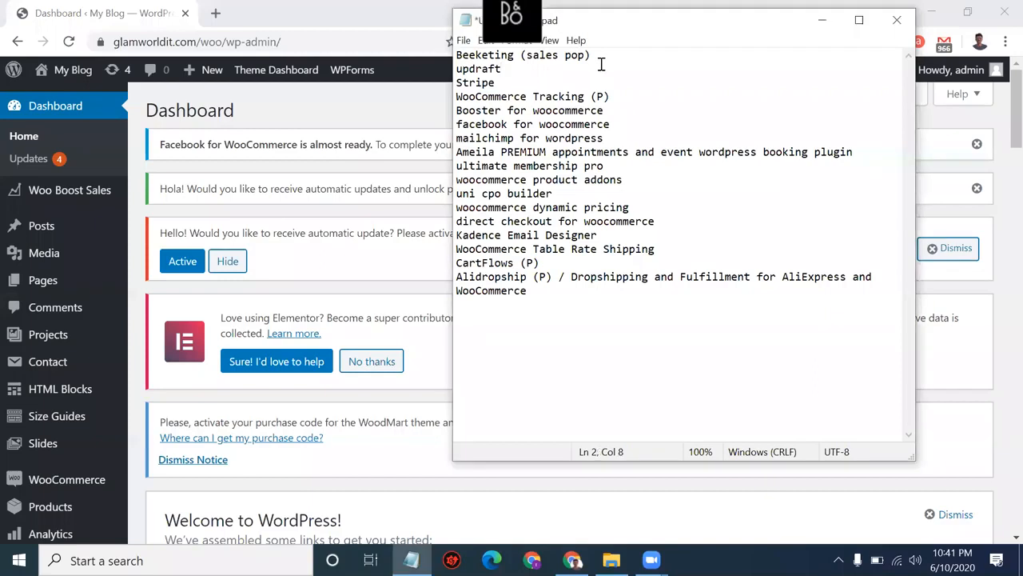
left_click_drag(508, 68, 445, 70)
key("ctrl+x")
left_click(457, 55)
key("Return")
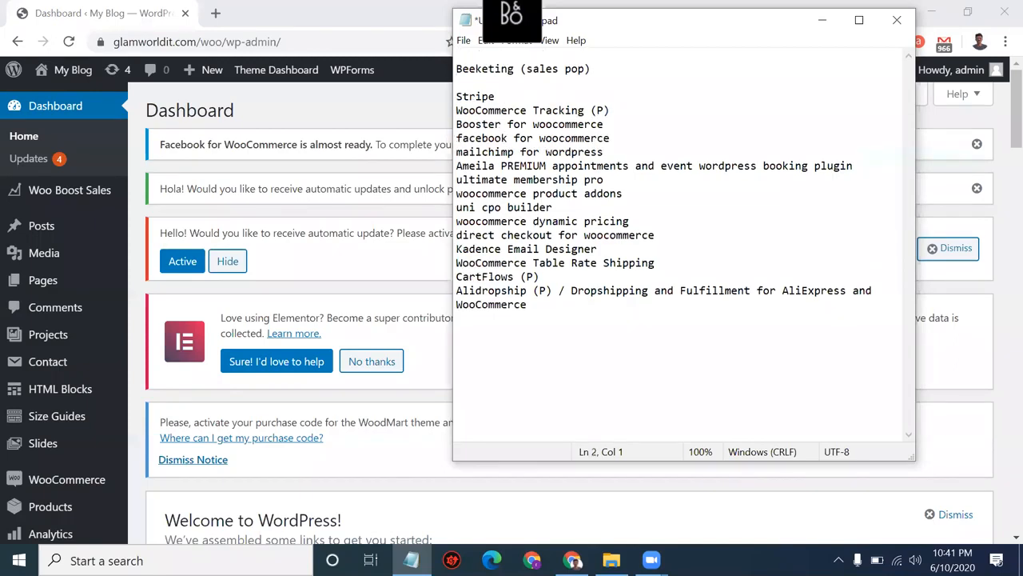
left_click(471, 52)
key("ctrl+v")
left_click(458, 96)
key("BackSpace")
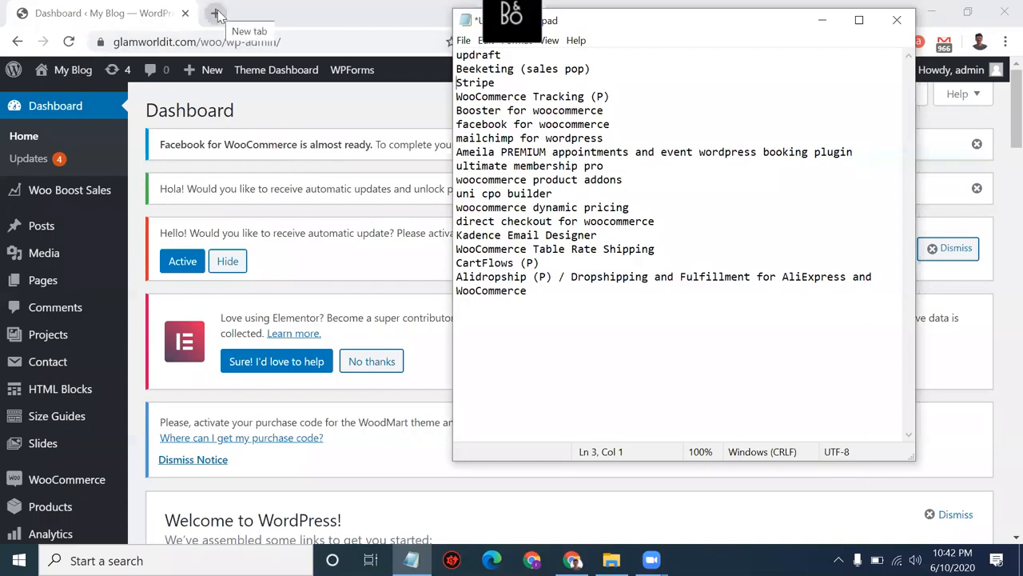
Step: Select 'updraft' on the first line and bring the WordPress dashboard back in front
left_click(511, 54)
left_click_drag(510, 53, 456, 53)
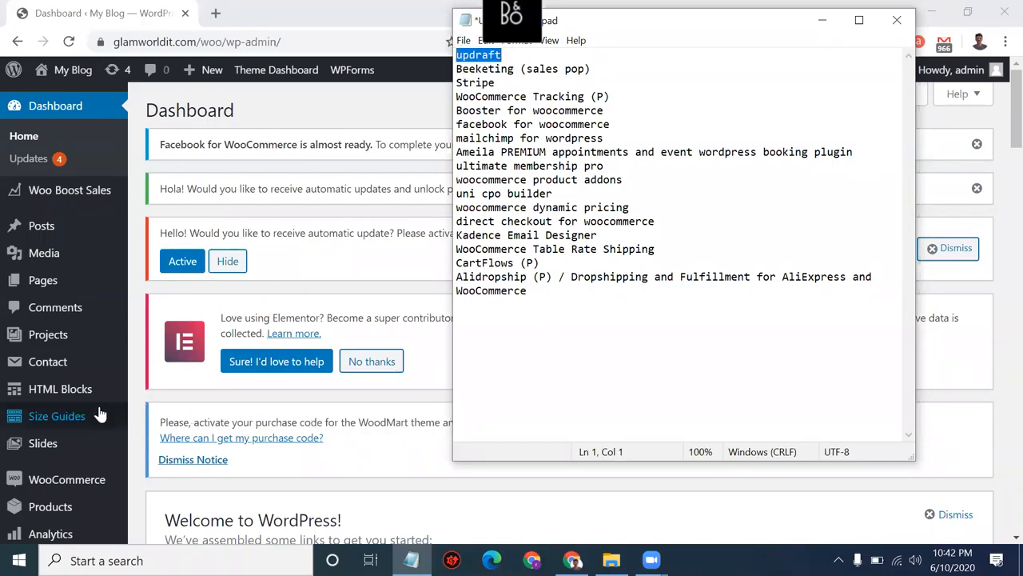
scroll(100, 413, "down", 10)
scroll(216, 448, "down", 3)
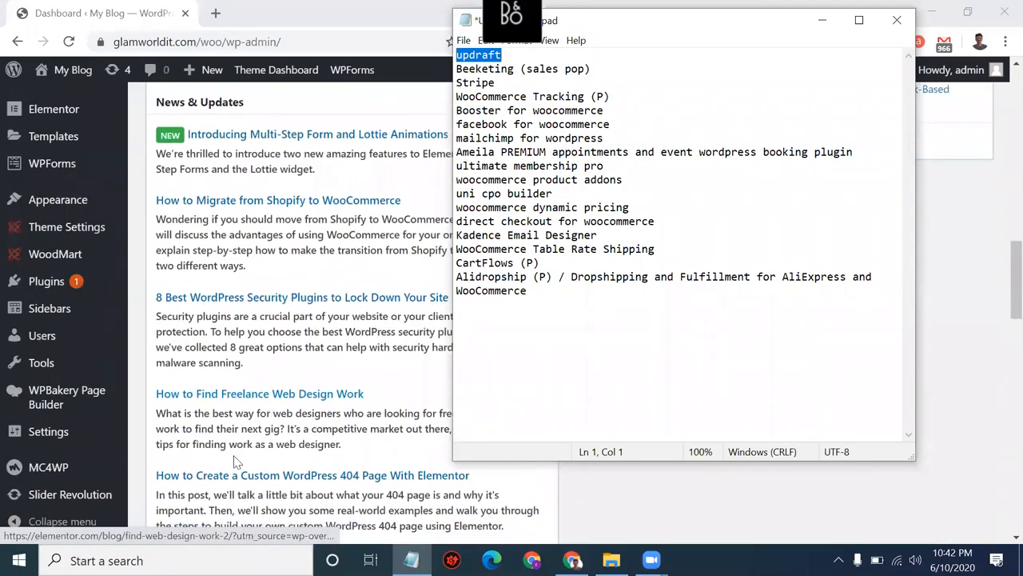
triple_click(210, 441)
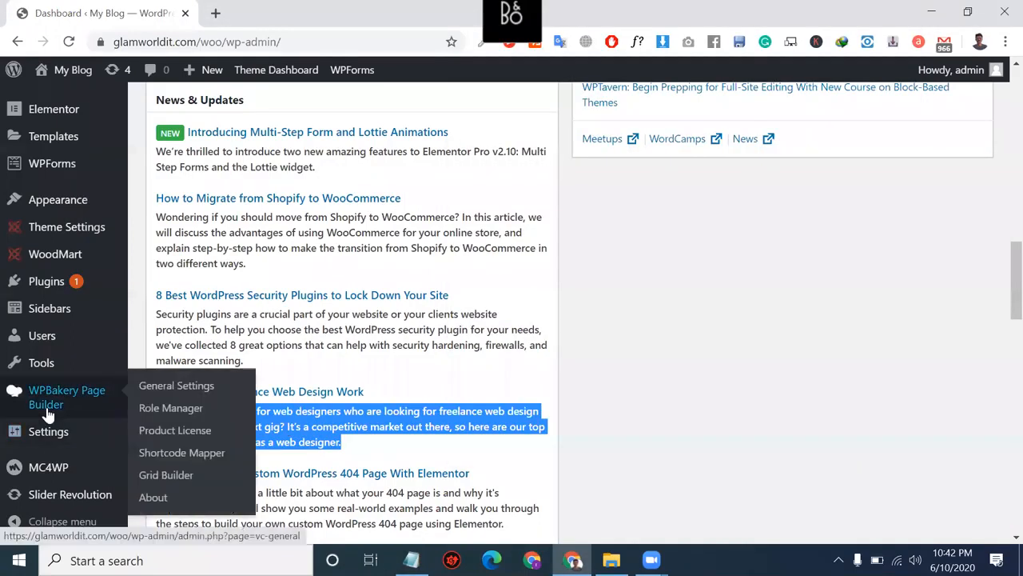
Step: Search Add New Plugins for 'updraft', then install and activate UpdraftPlus WordPress Backup Plugin
mouse_move(57, 336)
mouse_move(52, 284)
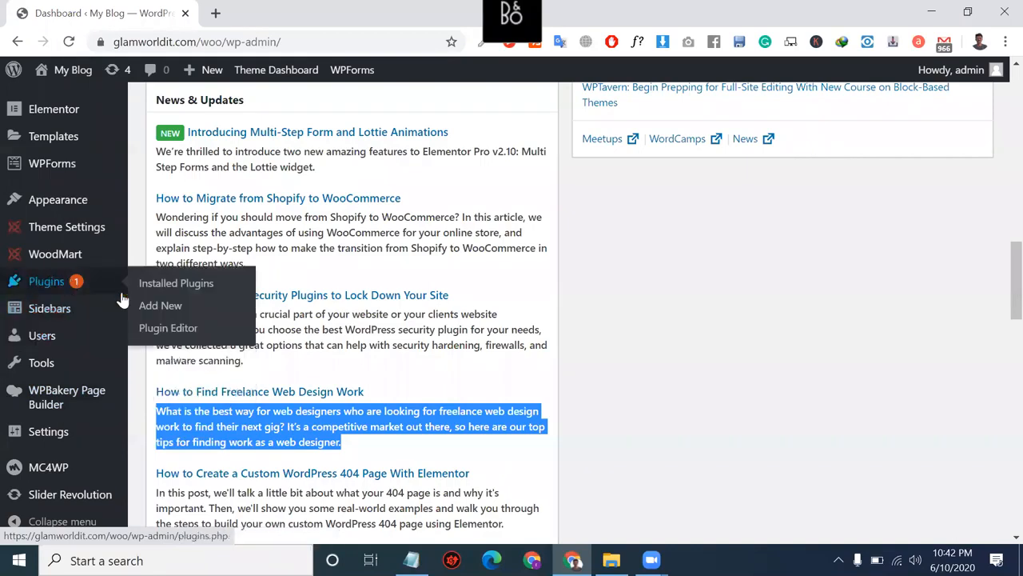
left_click(157, 306)
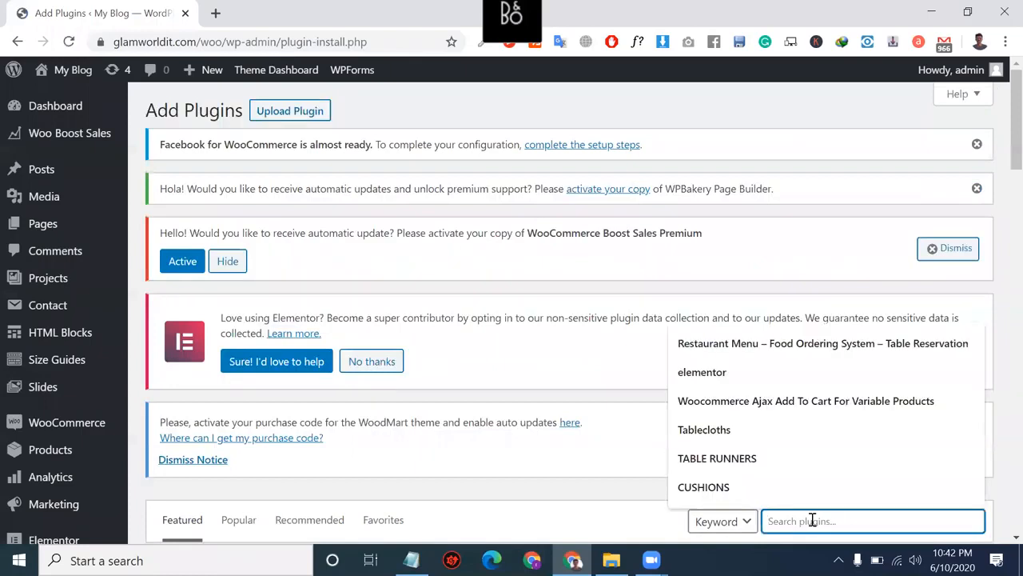
type("updraft")
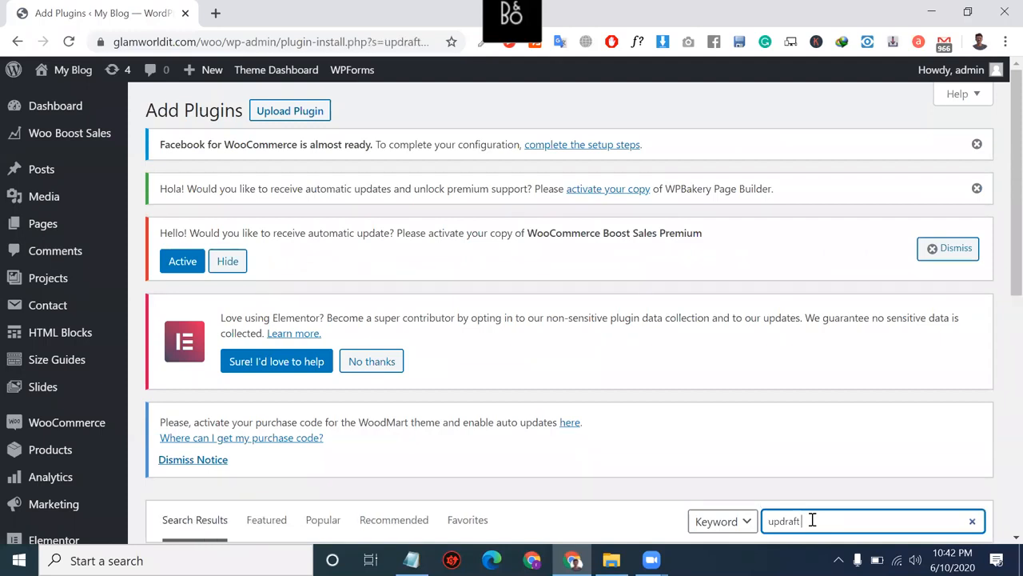
scroll(811, 519, "down", 2)
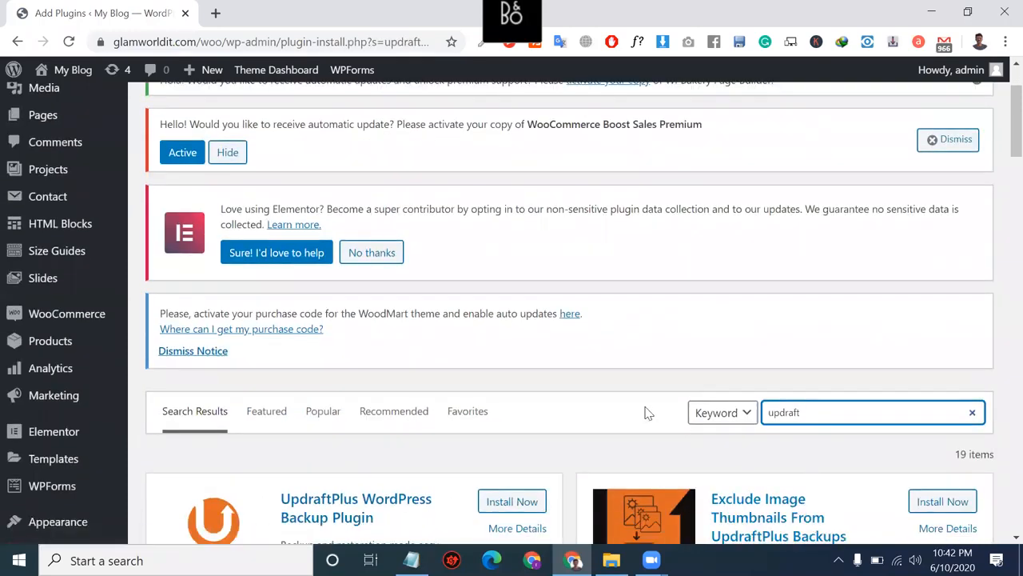
scroll(646, 413, "down", 4)
left_click(487, 276)
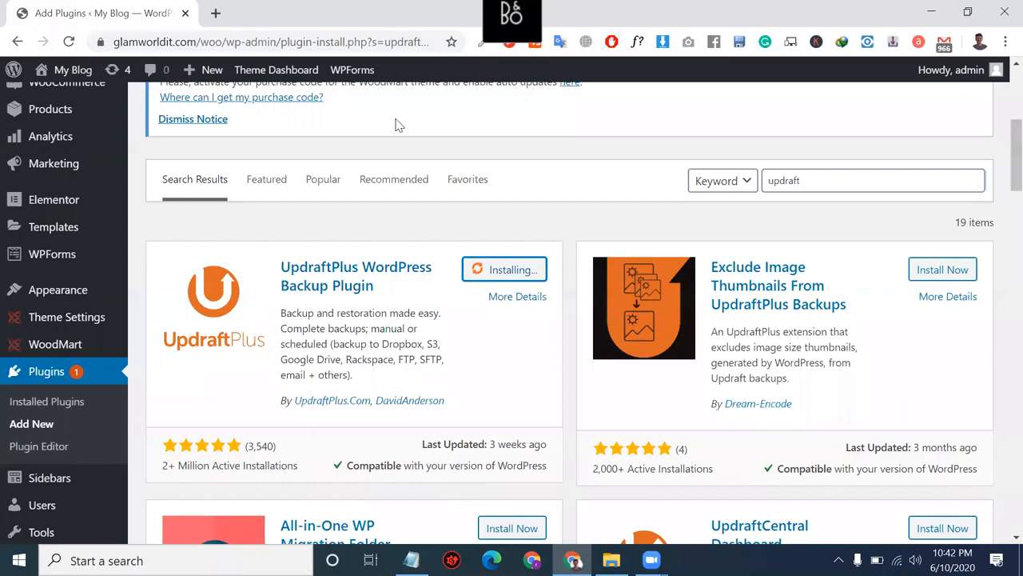
scroll(397, 125, "up", 1)
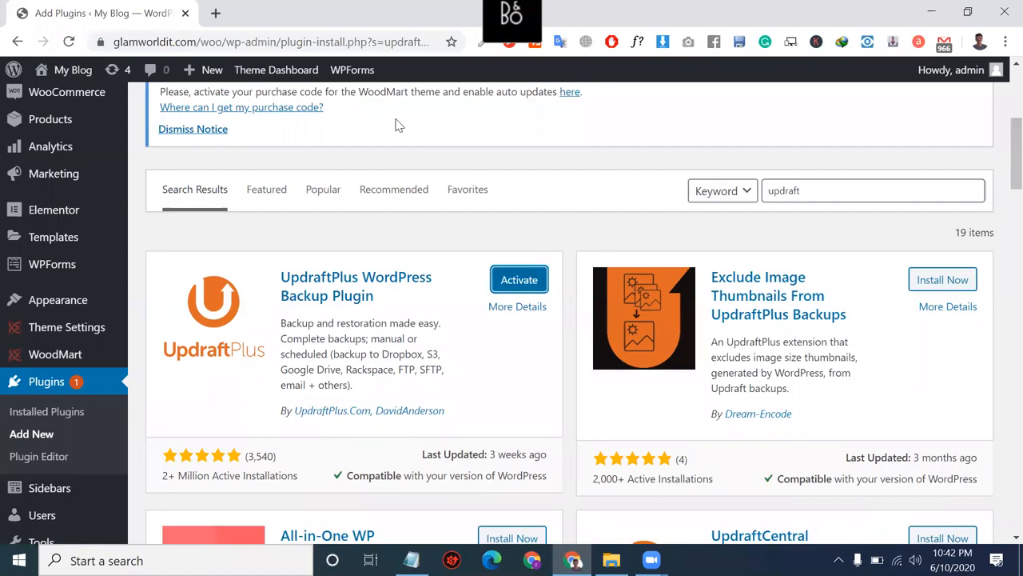
left_click(520, 279)
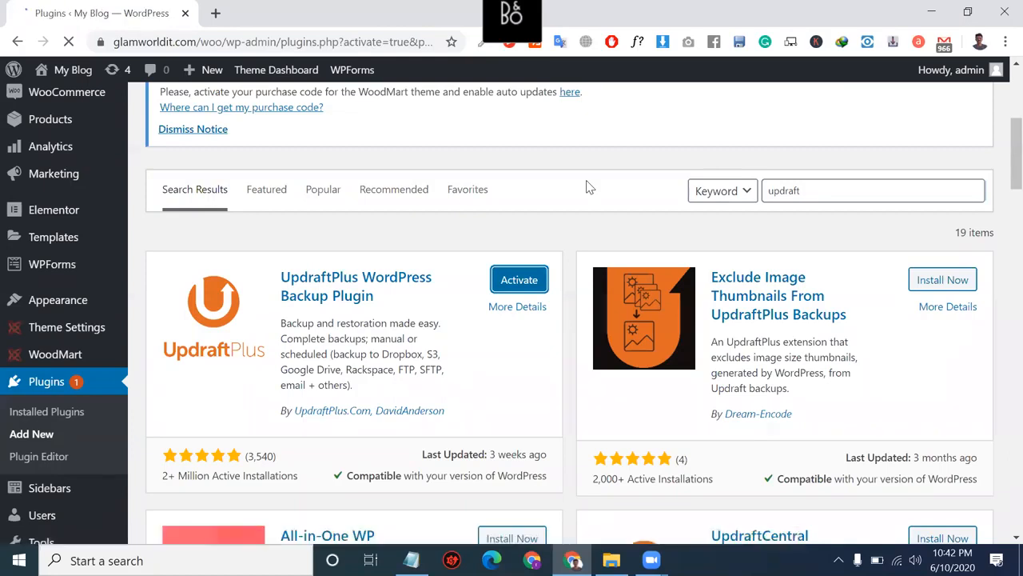
scroll(588, 187, "down", 5)
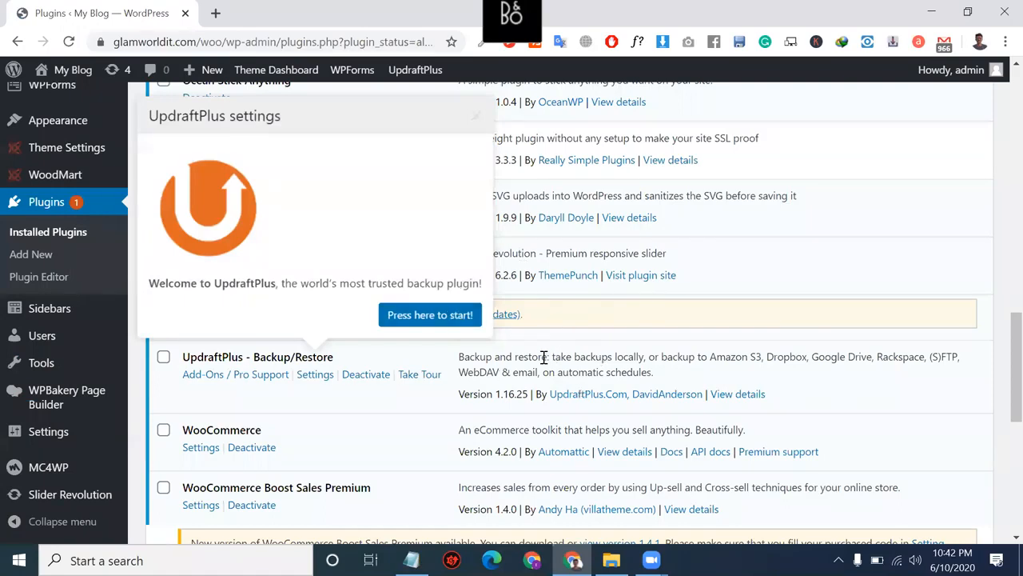
Step: Open Settings for UpdraftPlus - Backup/Restore from the plugin list and show its Settings tab
left_click(313, 375)
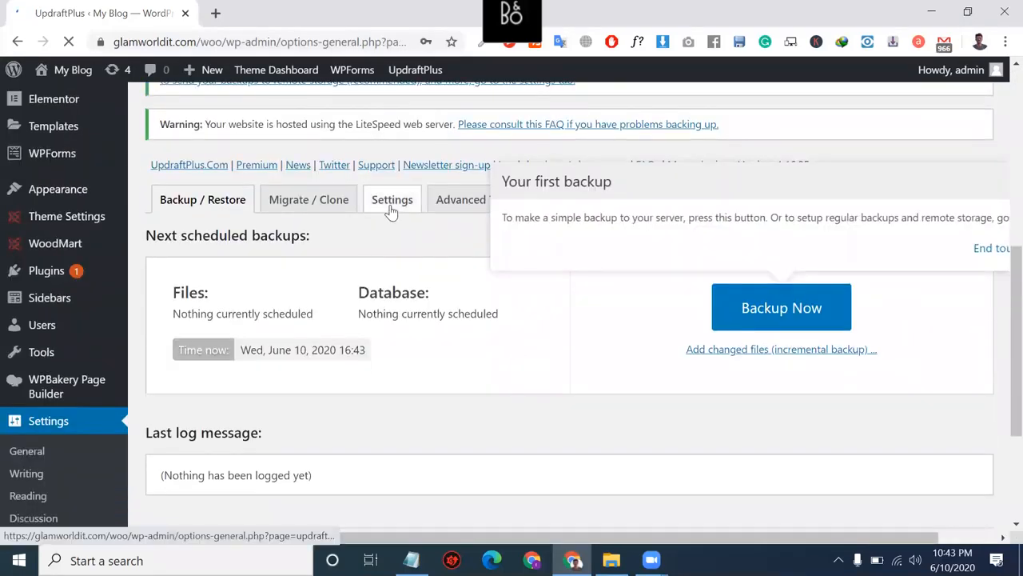
left_click(392, 200)
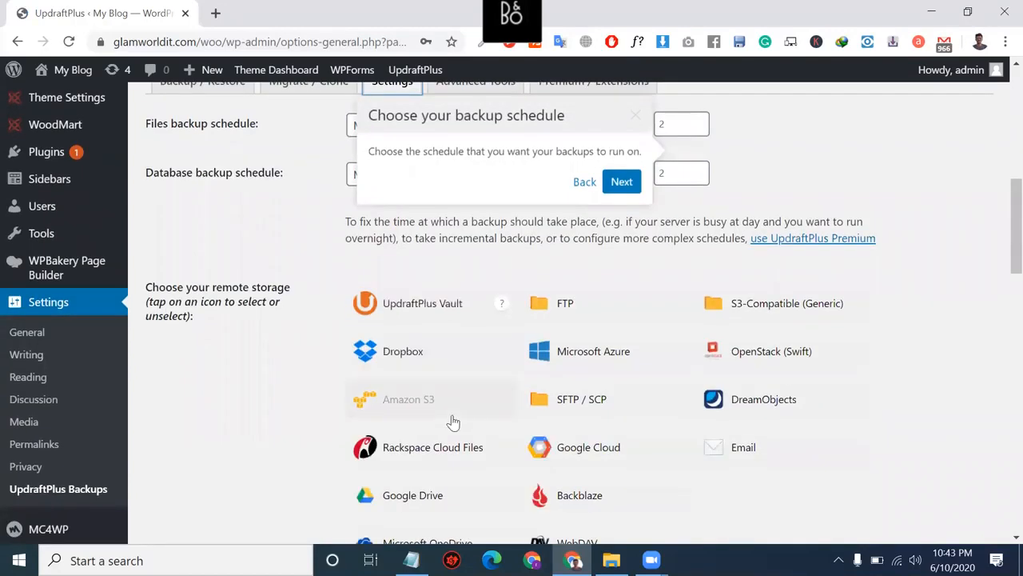
Step: Choose Google Drive as UpdraftPlus remote storage, save changes, and follow the authorization link
scroll(454, 422, "down", 2)
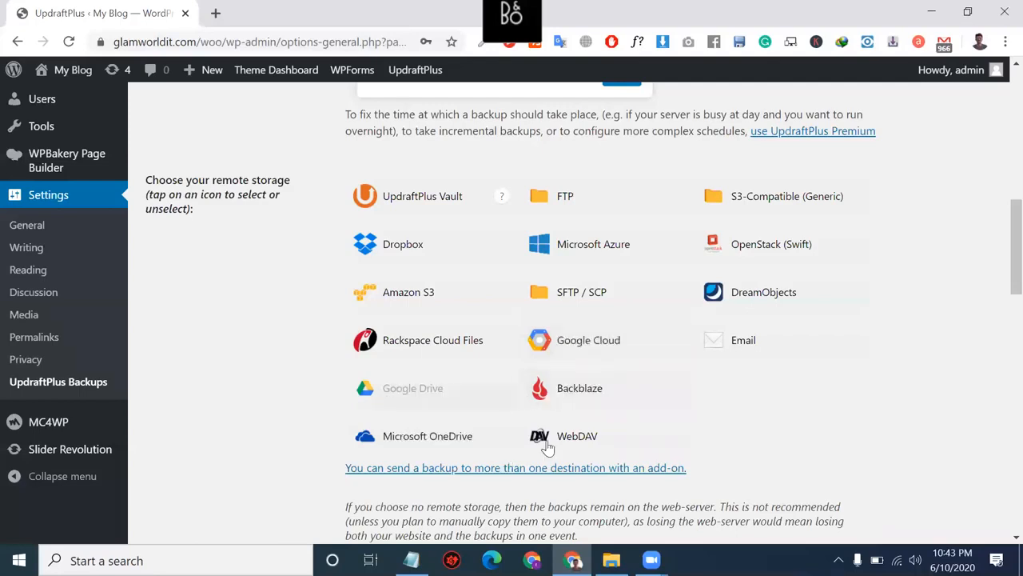
left_click(412, 378)
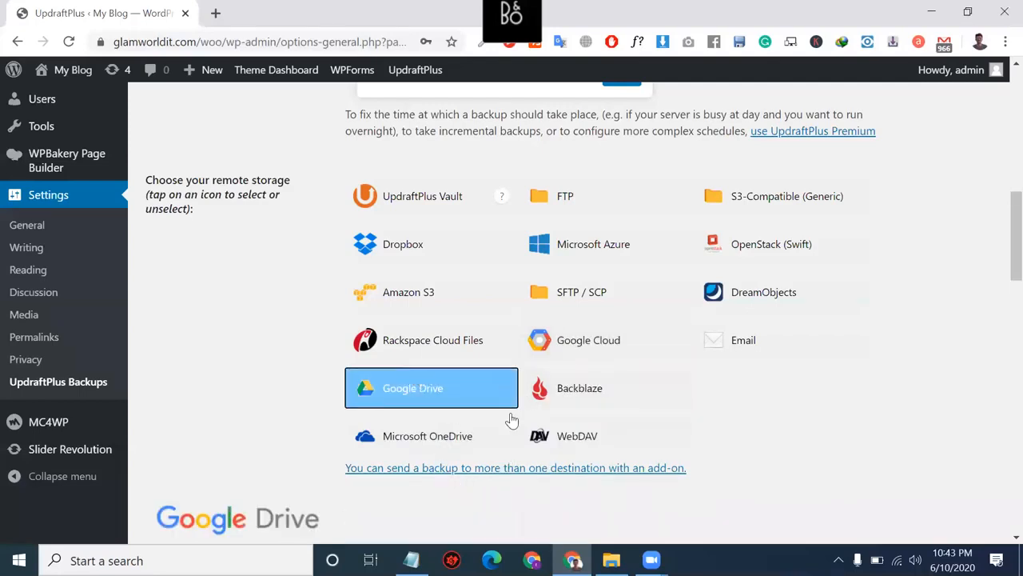
scroll(512, 416, "down", 10)
scroll(509, 413, "down", 10)
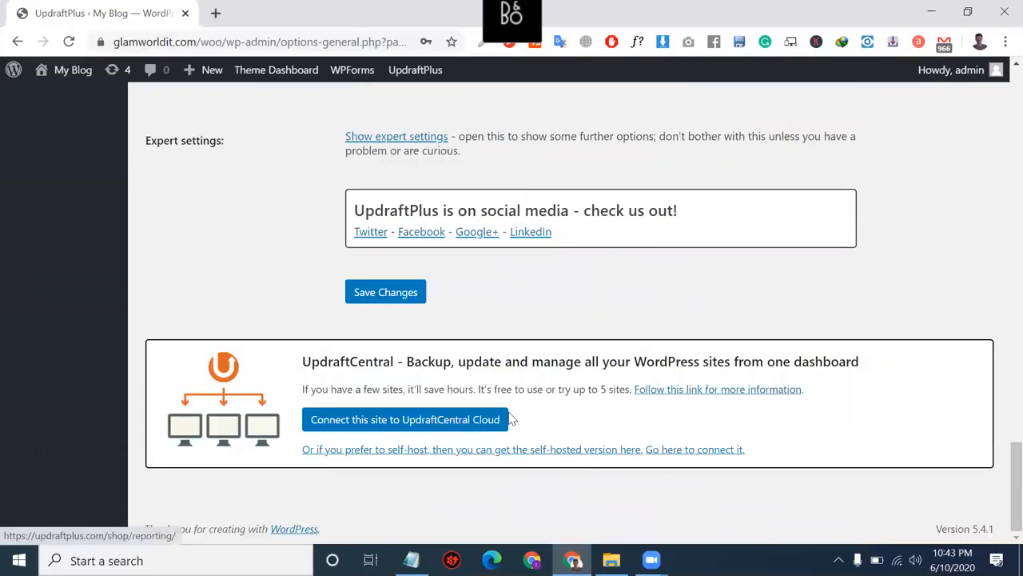
left_click(389, 295)
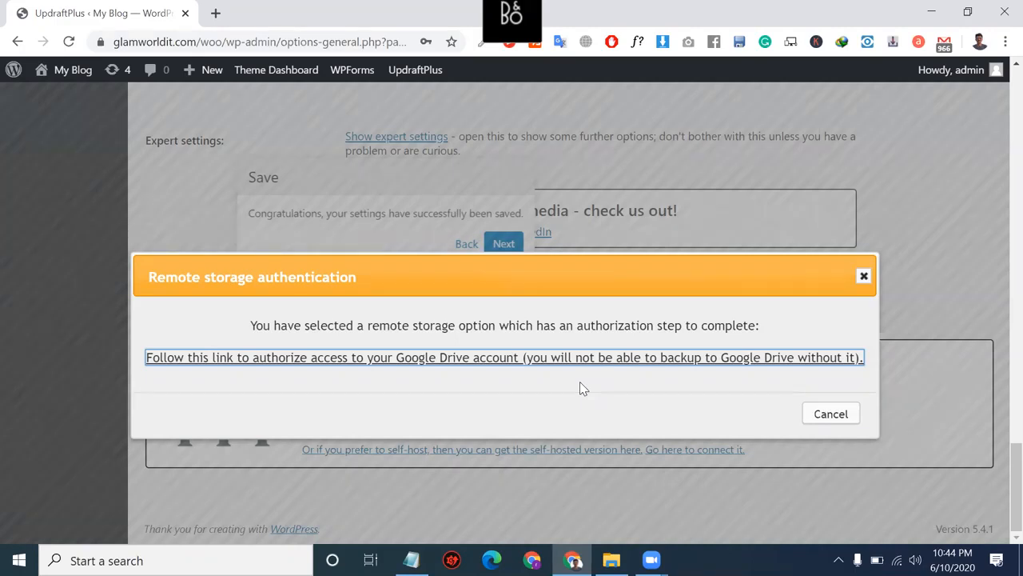
left_click(581, 361)
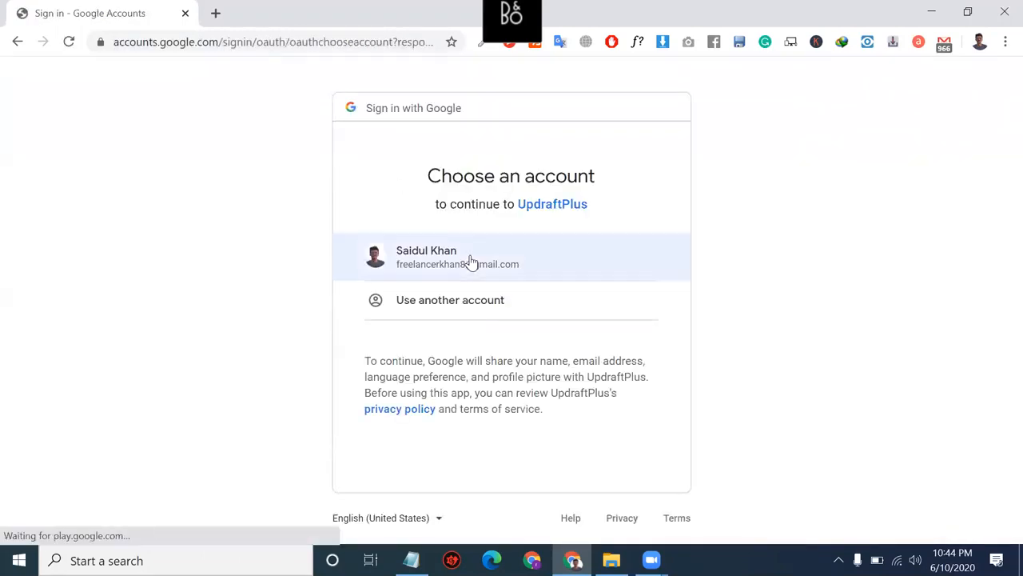
Step: Pick the Google account, allow UpdraftPlus access to Google Drive, and complete setup
left_click(470, 258)
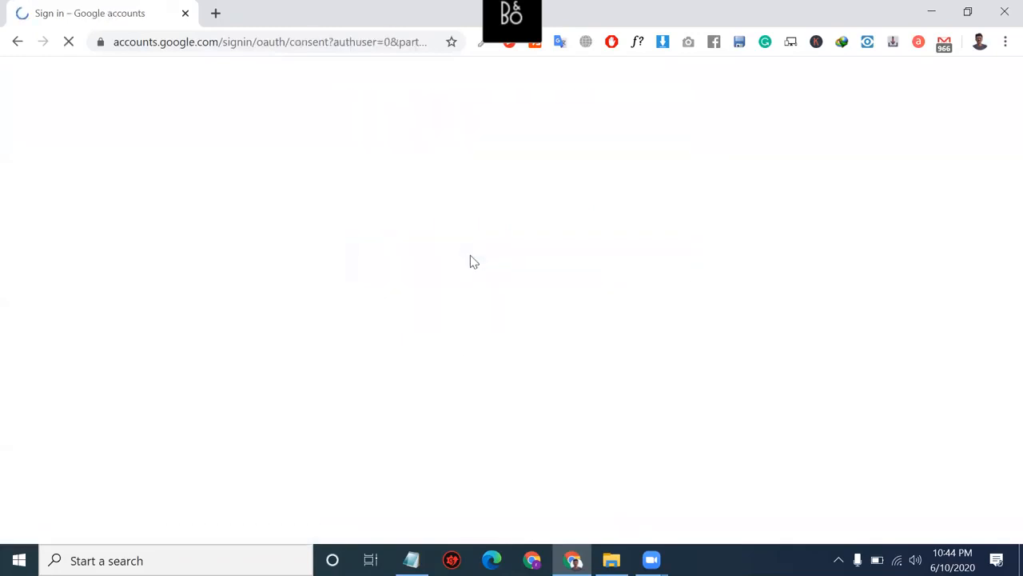
scroll(471, 260, "down", 2)
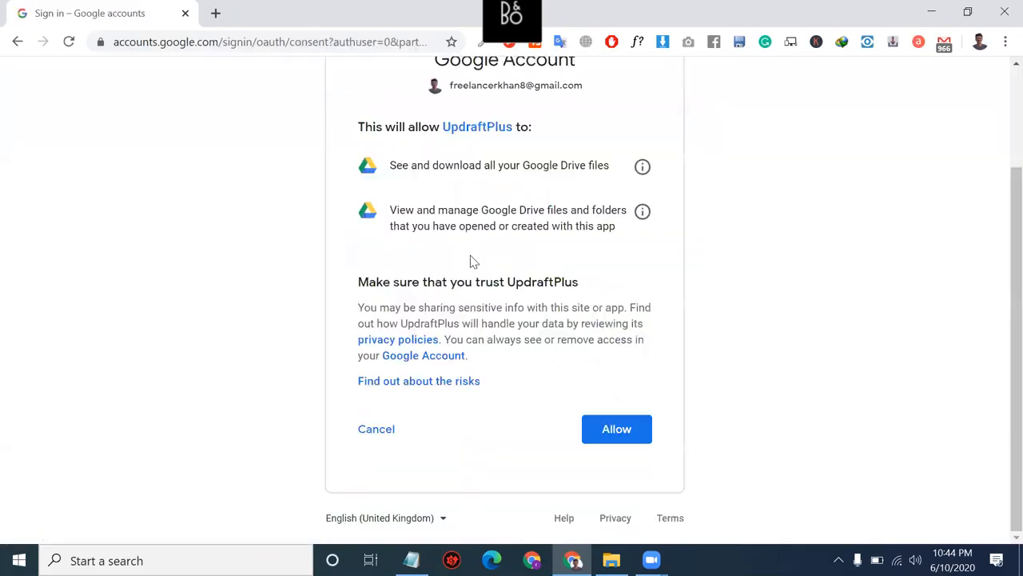
left_click(618, 430)
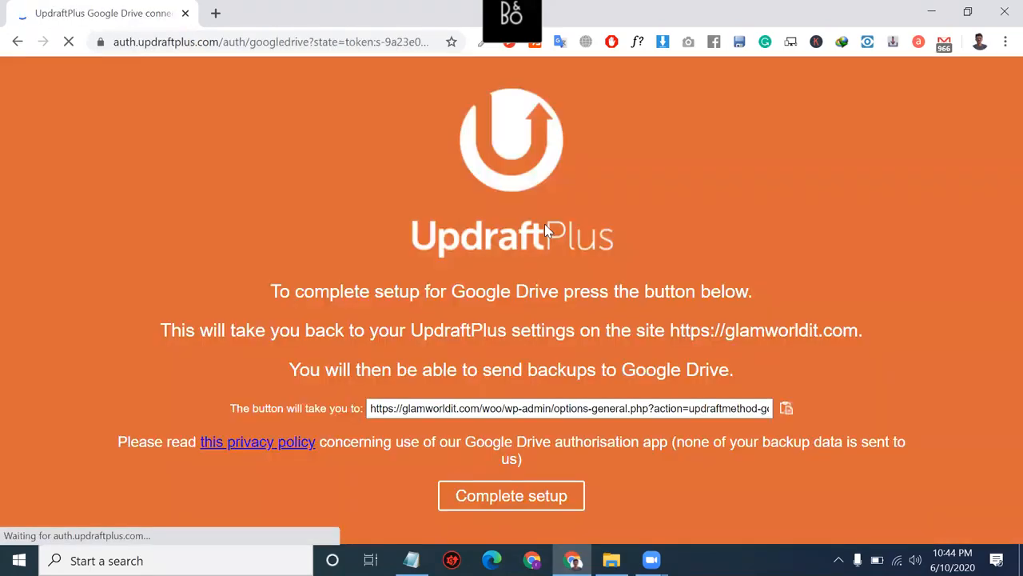
left_click(541, 494)
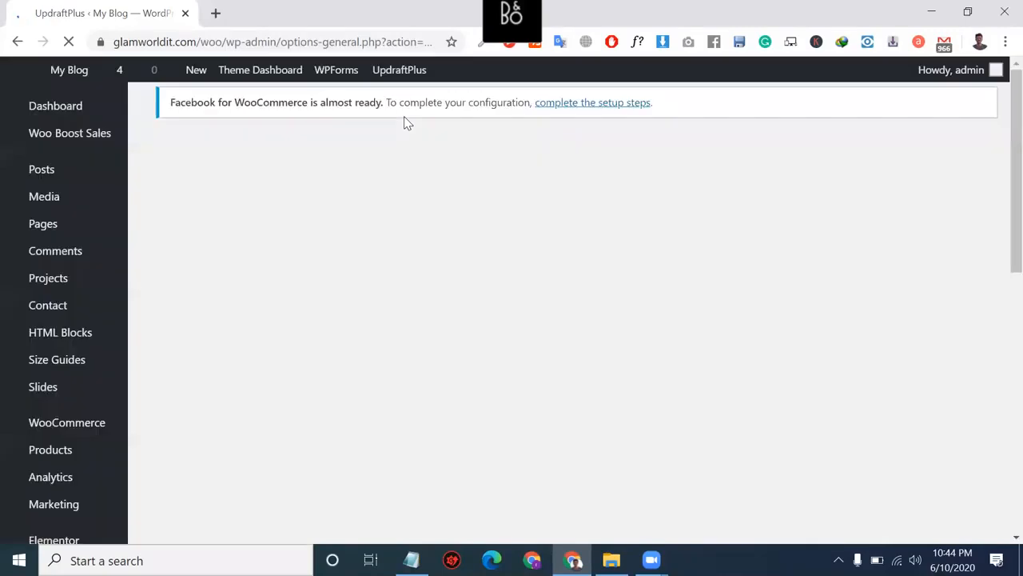
Step: Run Backup Now for the database and files, sending the backup to Google Drive
scroll(466, 391, "down", 5)
scroll(466, 391, "down", 5)
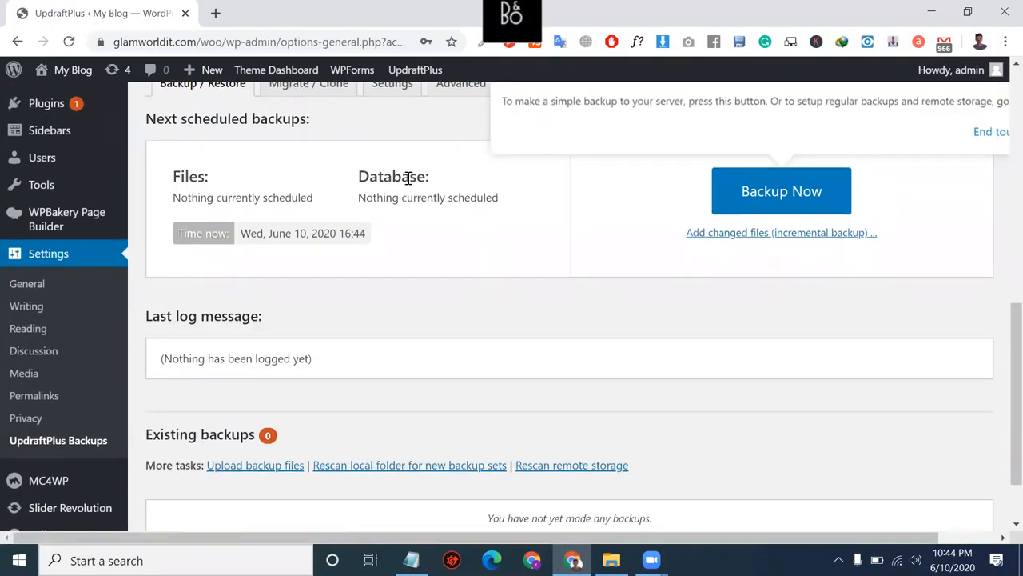
scroll(408, 177, "down", 1)
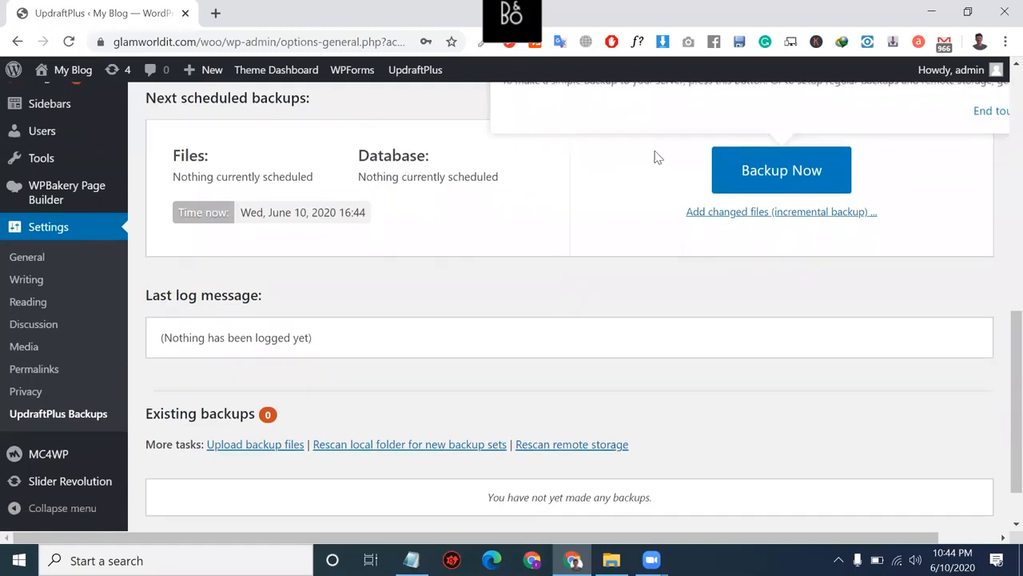
left_click(794, 183)
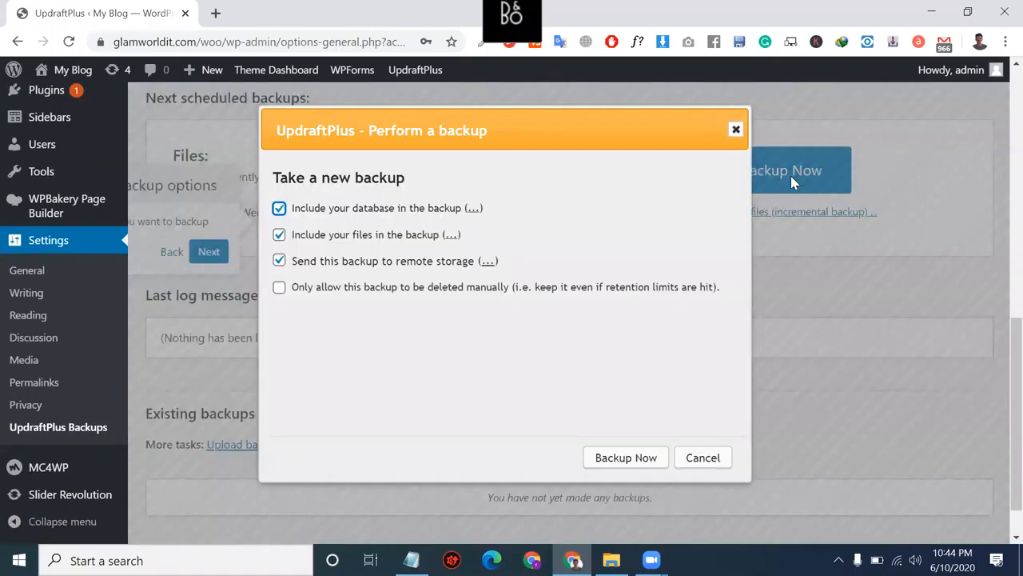
left_click(622, 462)
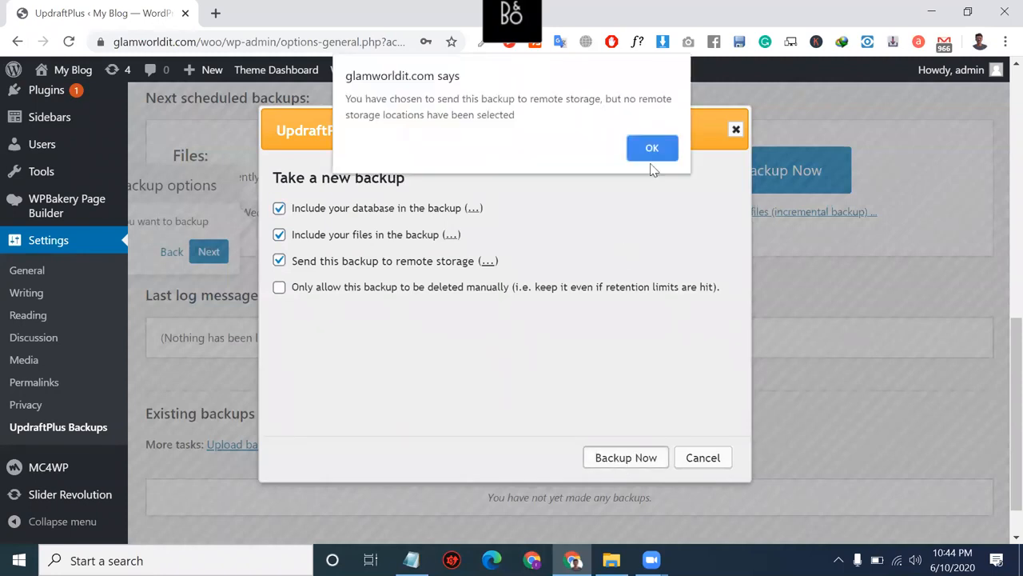
left_click(654, 149)
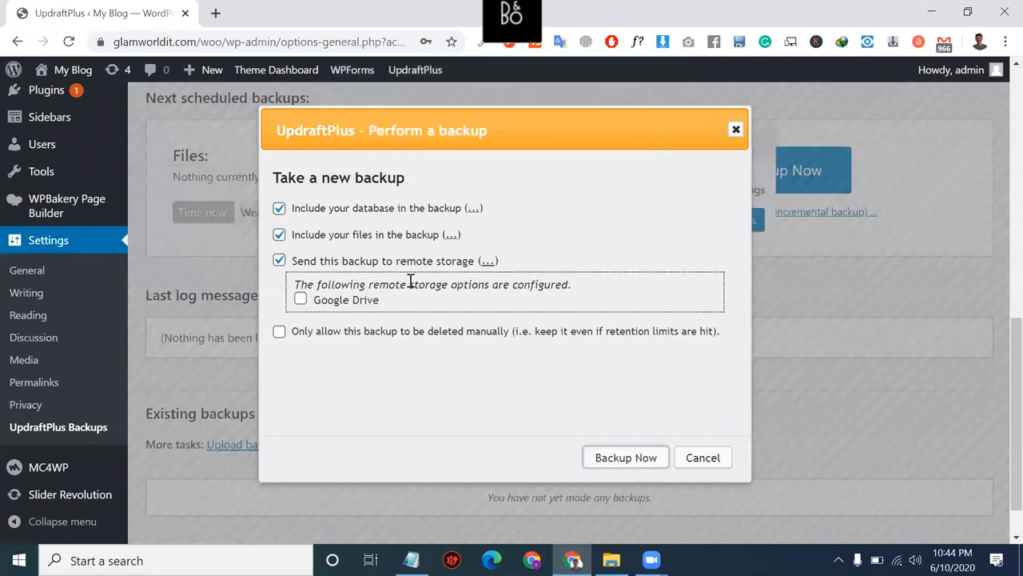
left_click(301, 300)
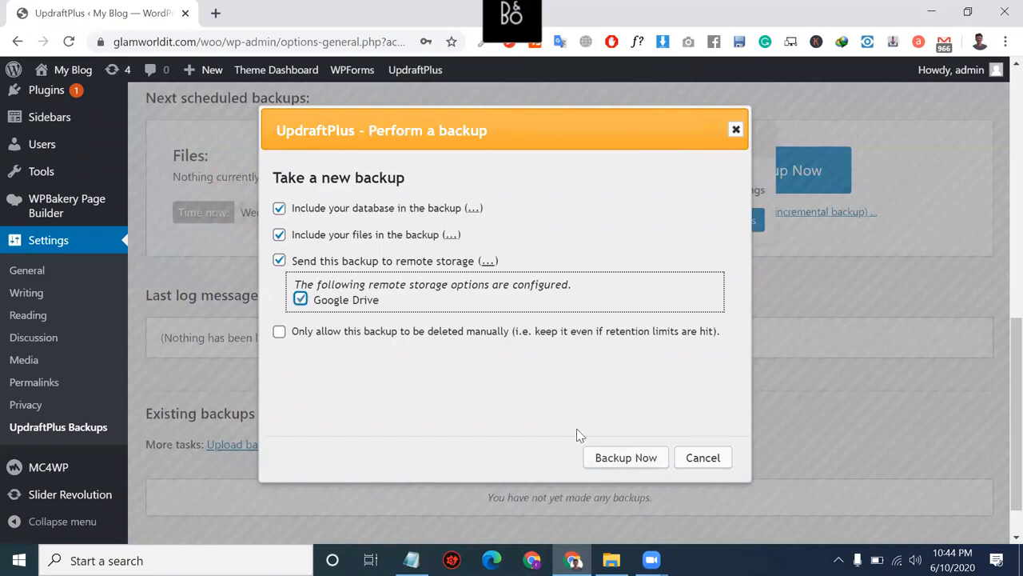
left_click(638, 461)
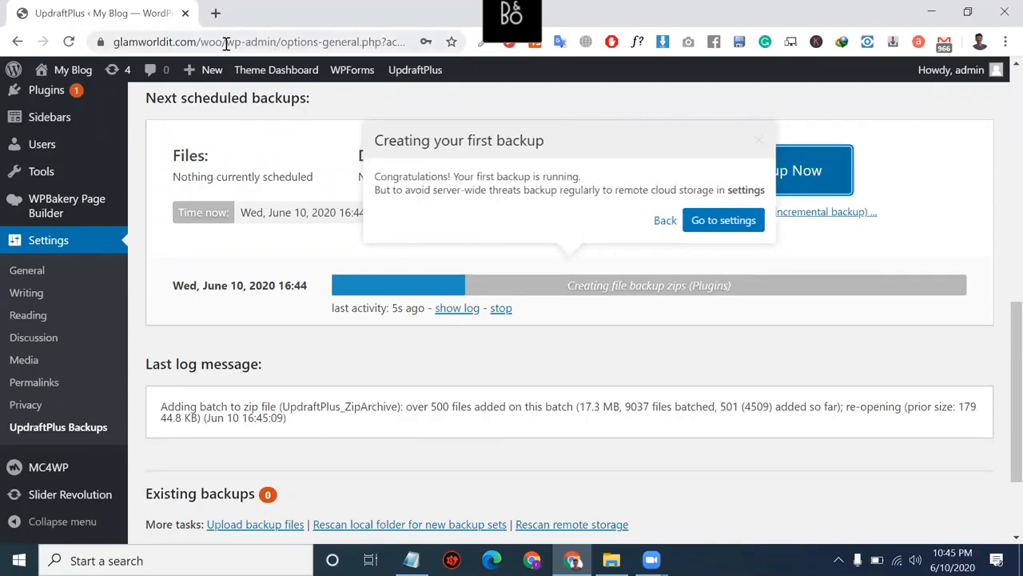
left_click_drag(226, 41, 86, 40)
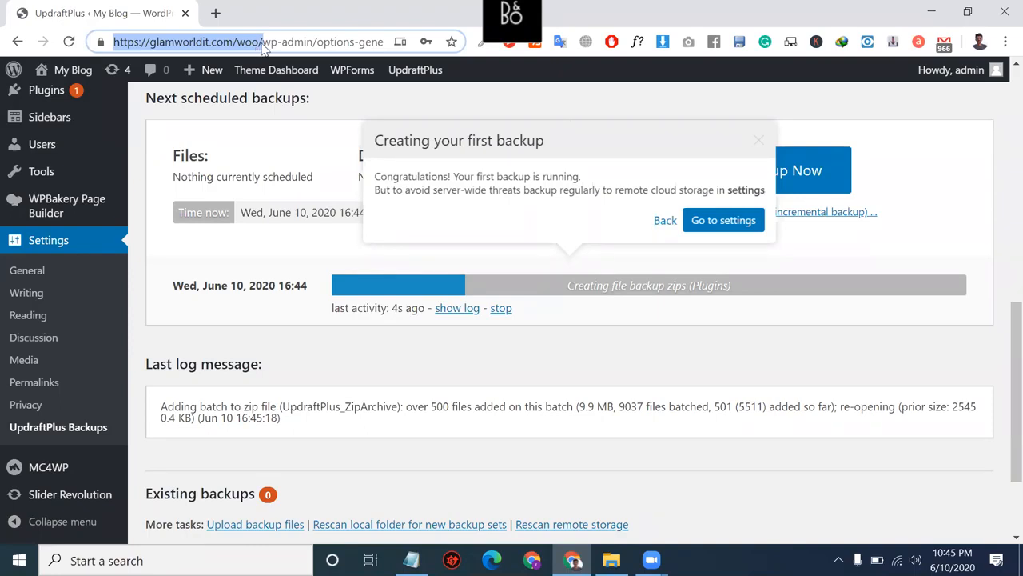
Step: Dismiss the first-backup notice, stop the running backup, and close the aborted message
triple_click(301, 173)
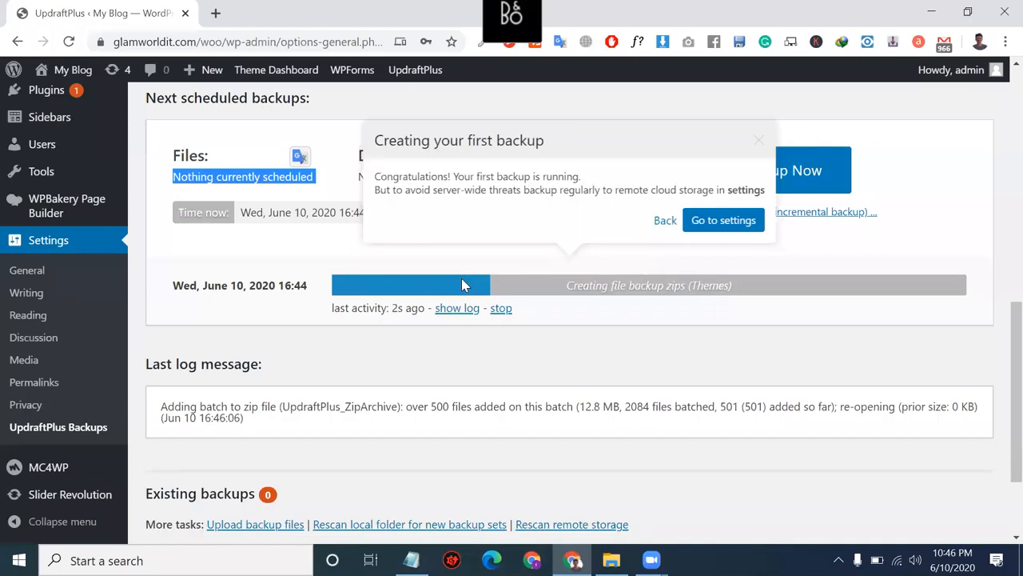
left_click(759, 145)
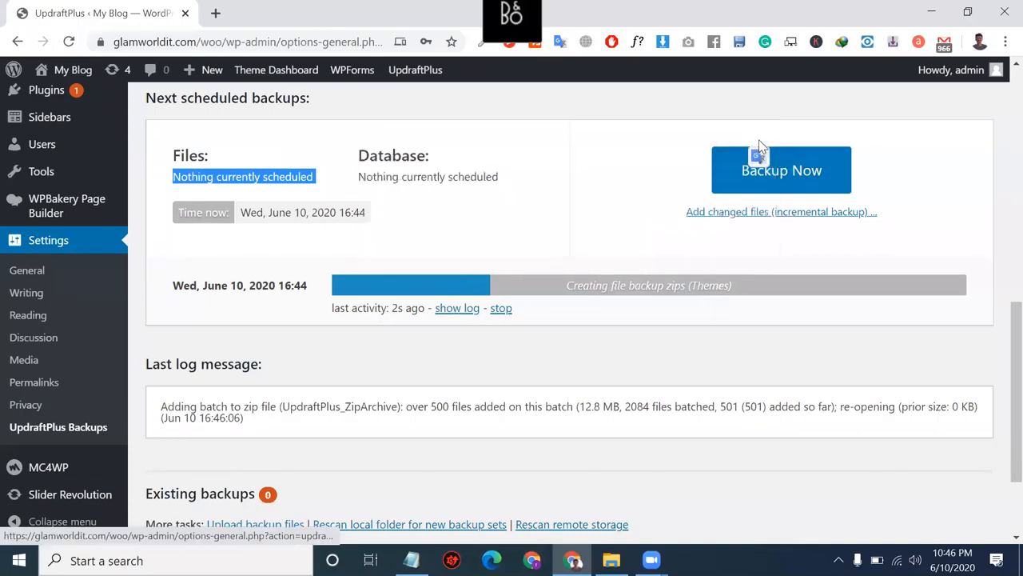
triple_click(454, 179)
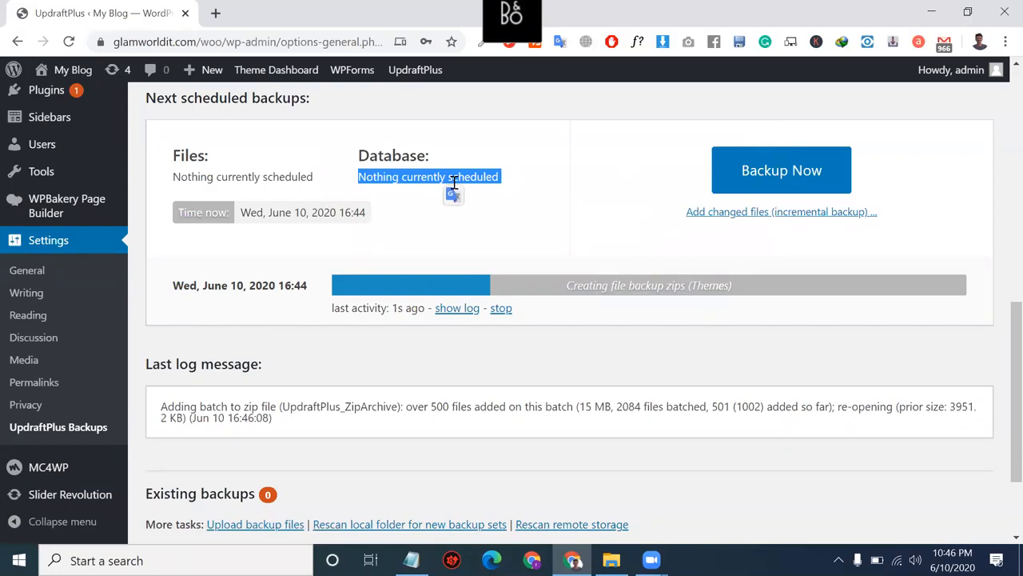
left_click(500, 312)
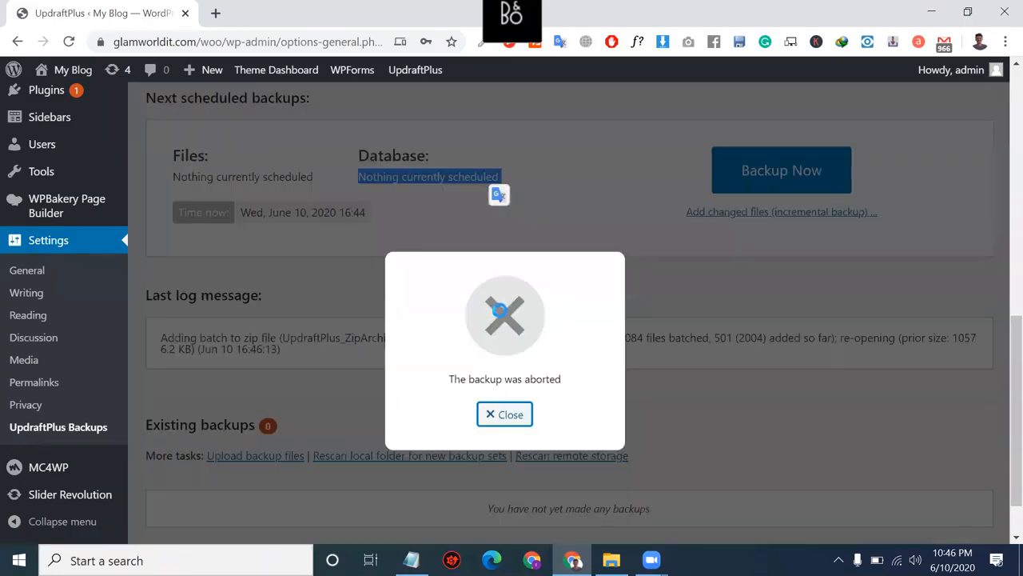
left_click(508, 424)
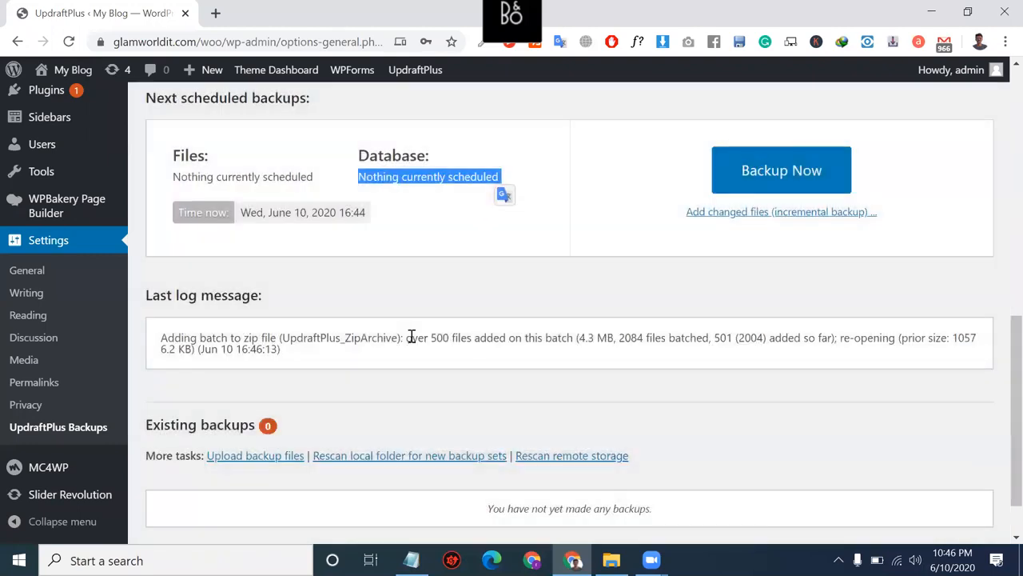
scroll(364, 365, "up", 2)
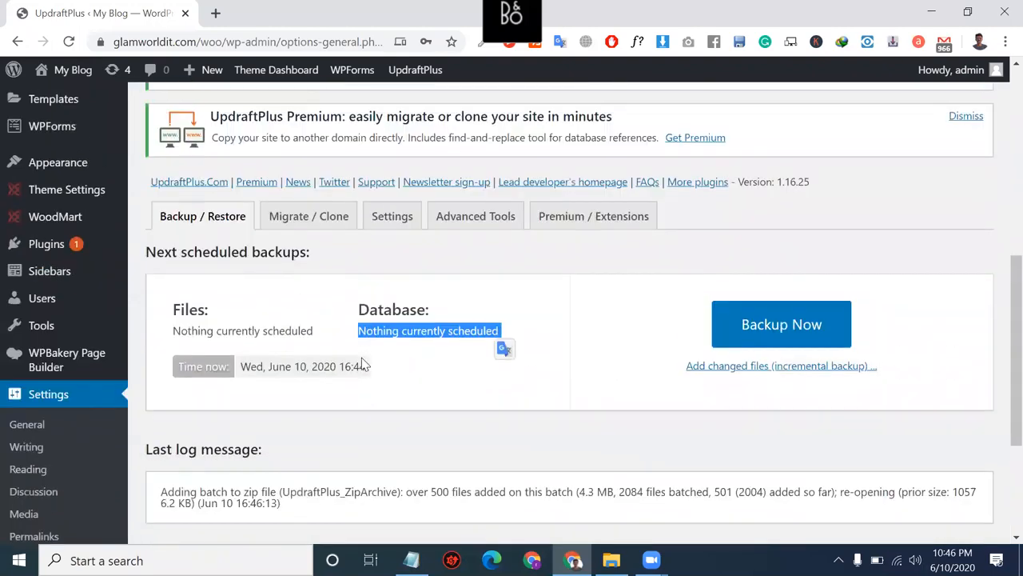
scroll(362, 362, "up", 1)
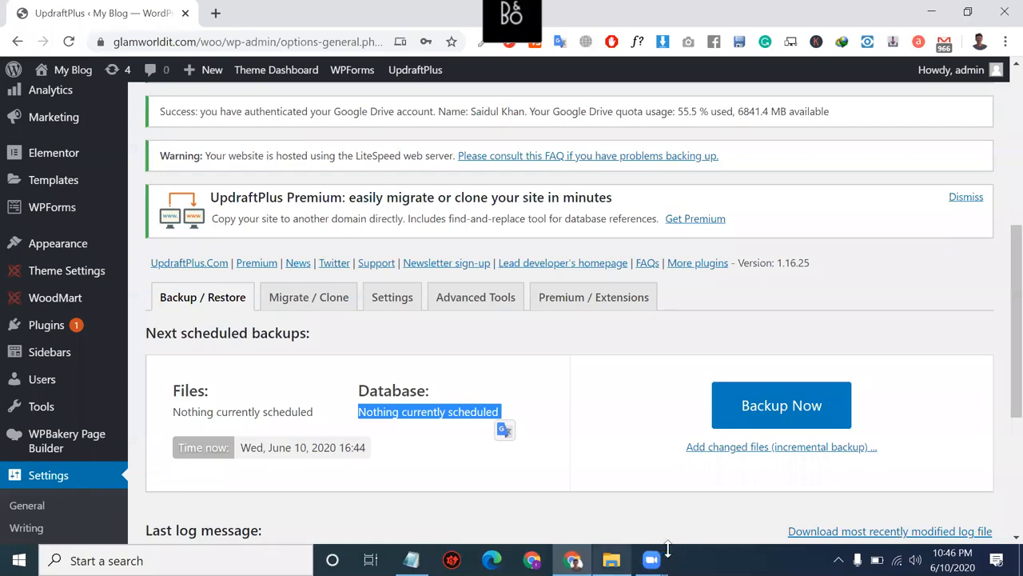
mouse_move(651, 560)
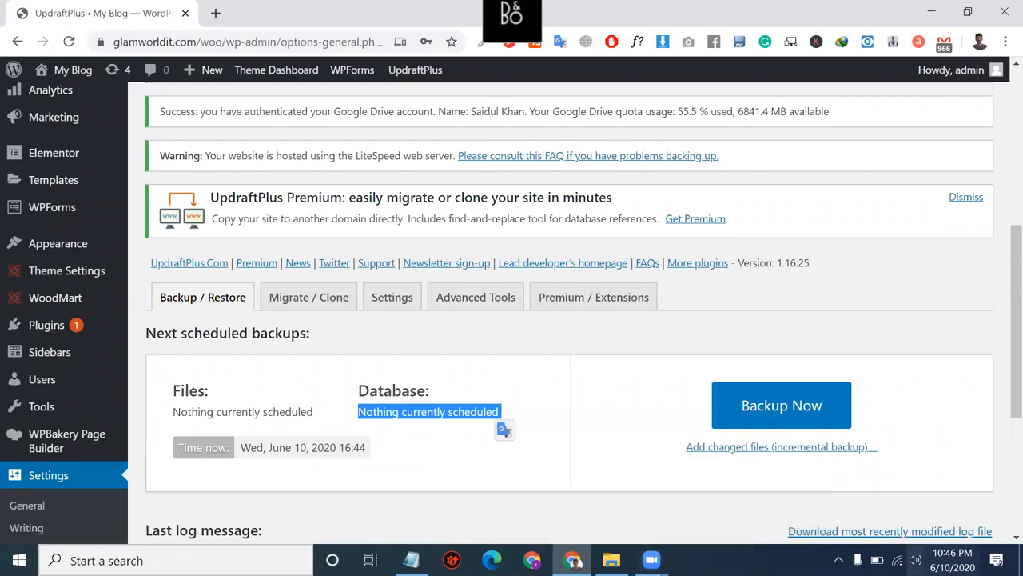
left_click(915, 560)
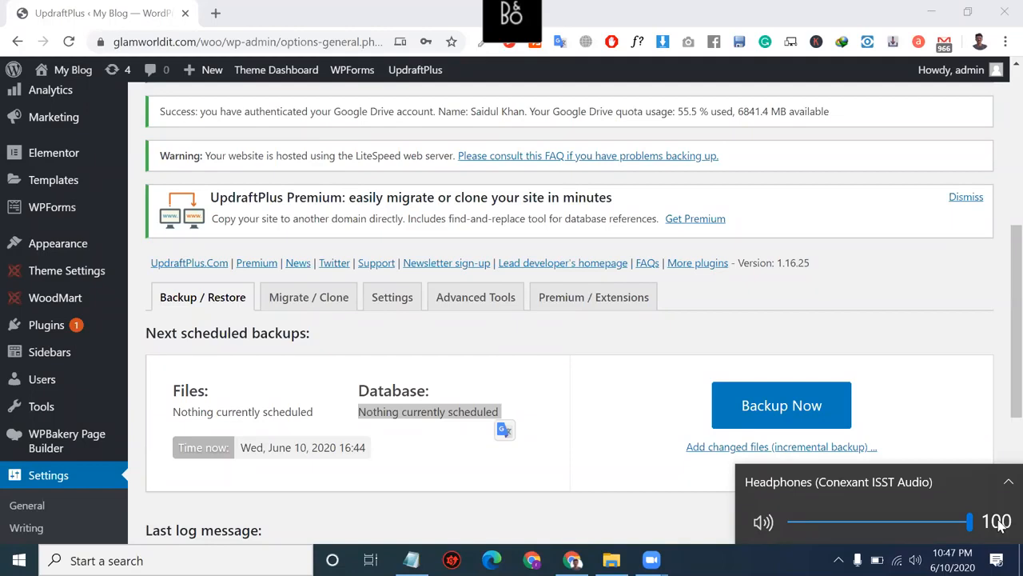
double_click(582, 211)
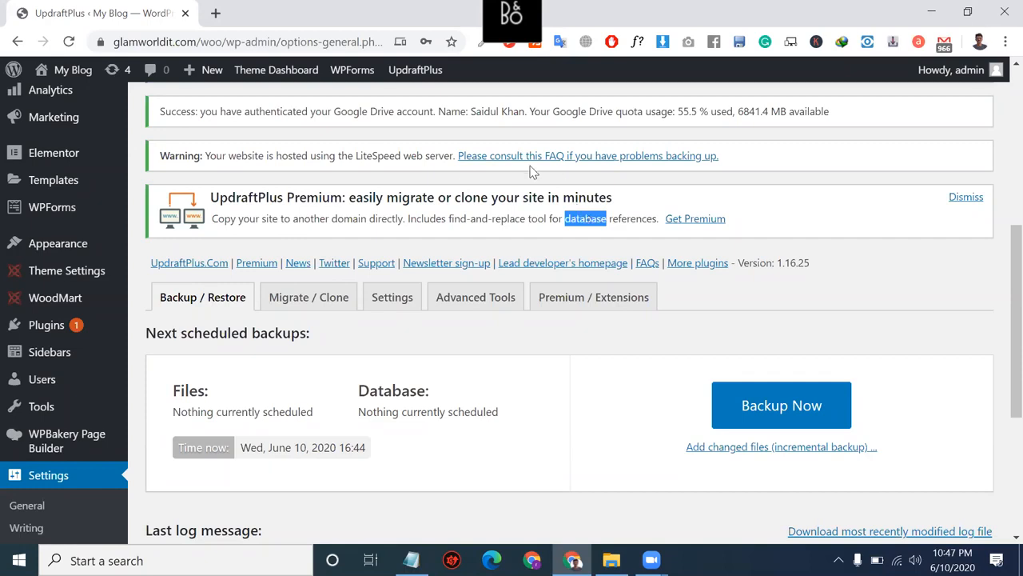
left_click(472, 199)
triple_click(472, 198)
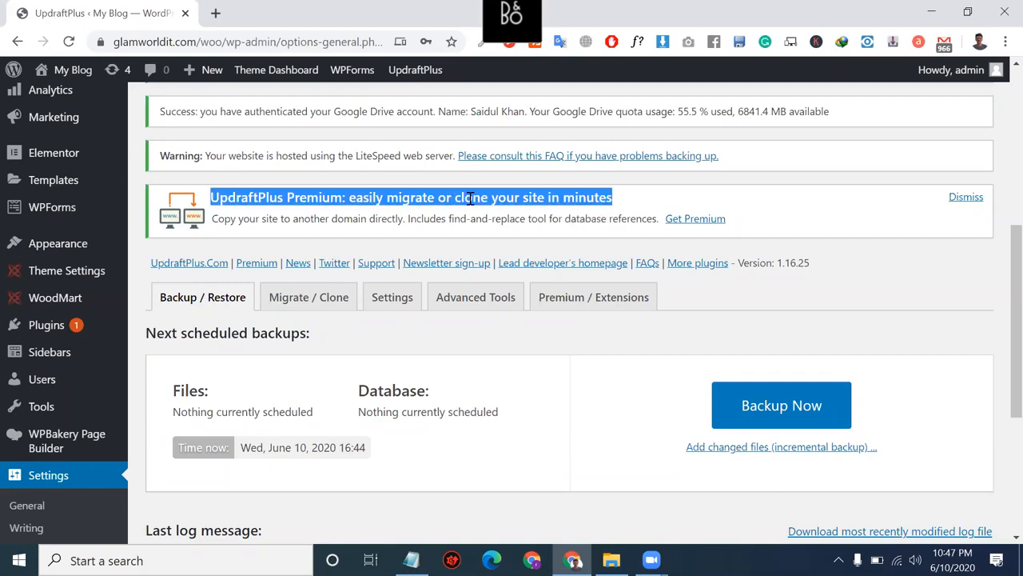
scroll(471, 198, "down", 1)
left_click(507, 198)
triple_click(507, 197)
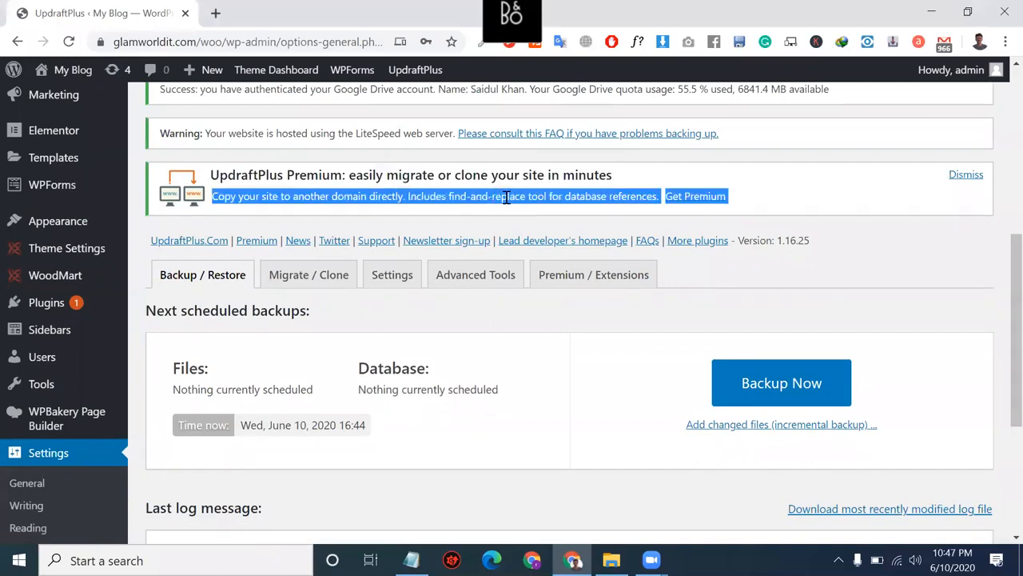
Step: Open a new Chrome tab on the Google start page, then return to the UpdraftPlus tab
left_click(216, 12)
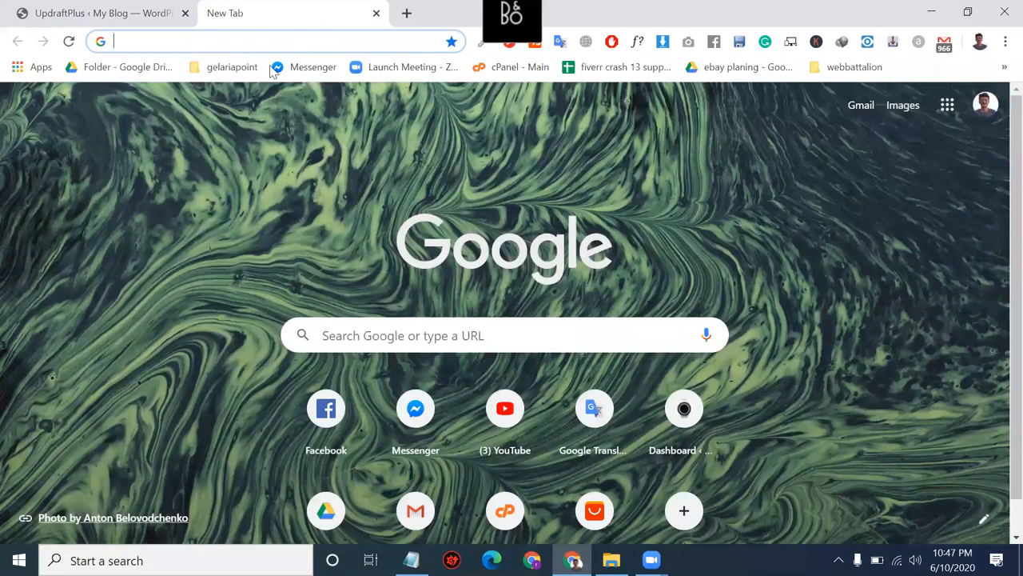
left_click(90, 11)
left_click(247, 11)
left_click(472, 330)
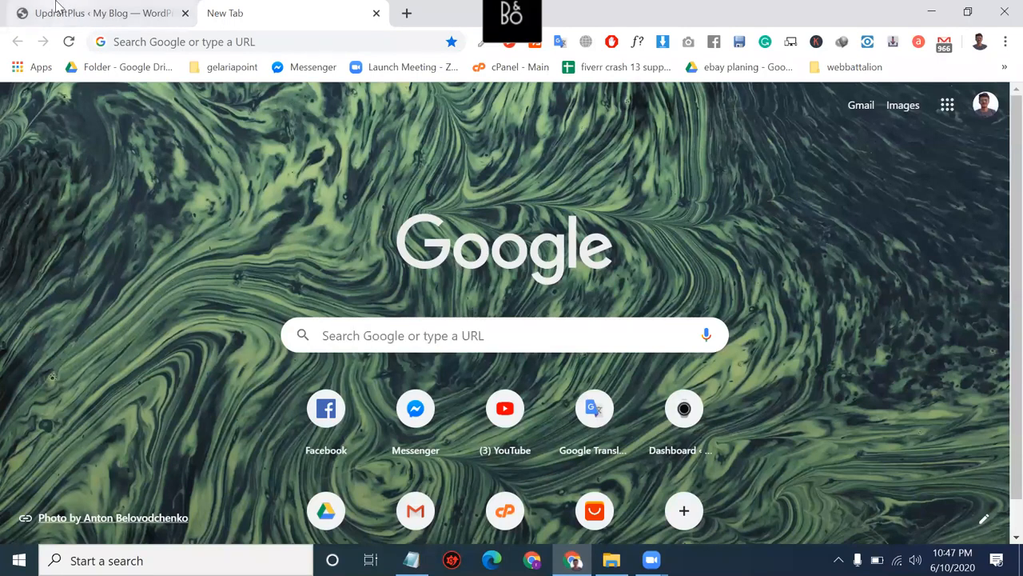
left_click(56, 10)
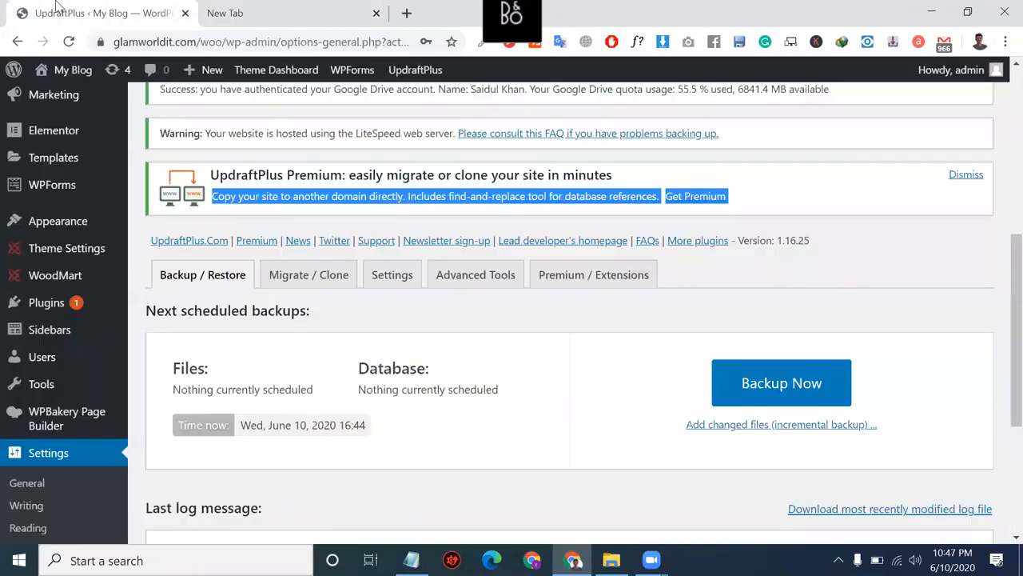
Step: Review the UpdraftPlus Backup / Restore page, highlighting the Database status and the 'aborted by the user' log line
double_click(387, 369)
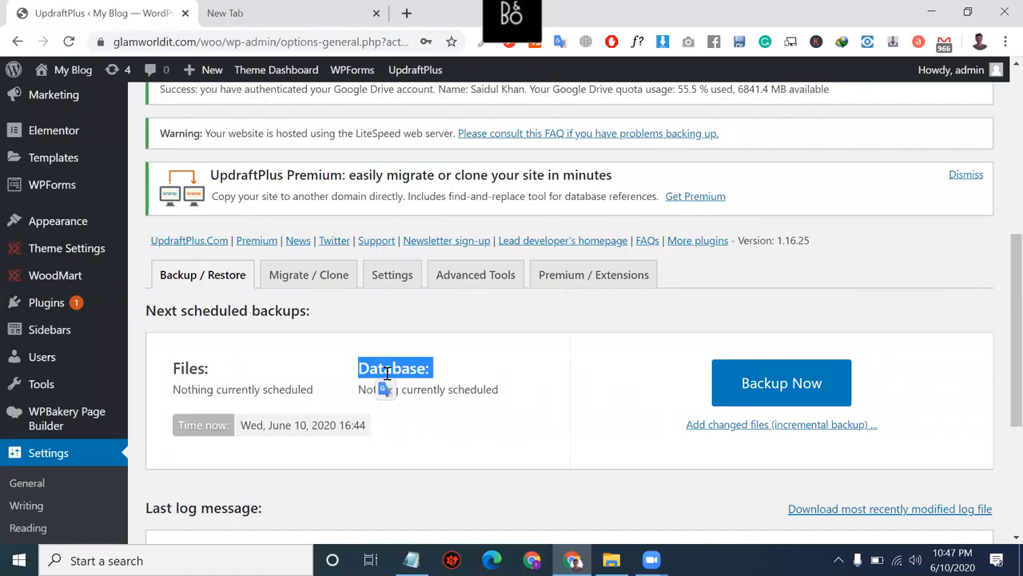
scroll(385, 376, "down", 1)
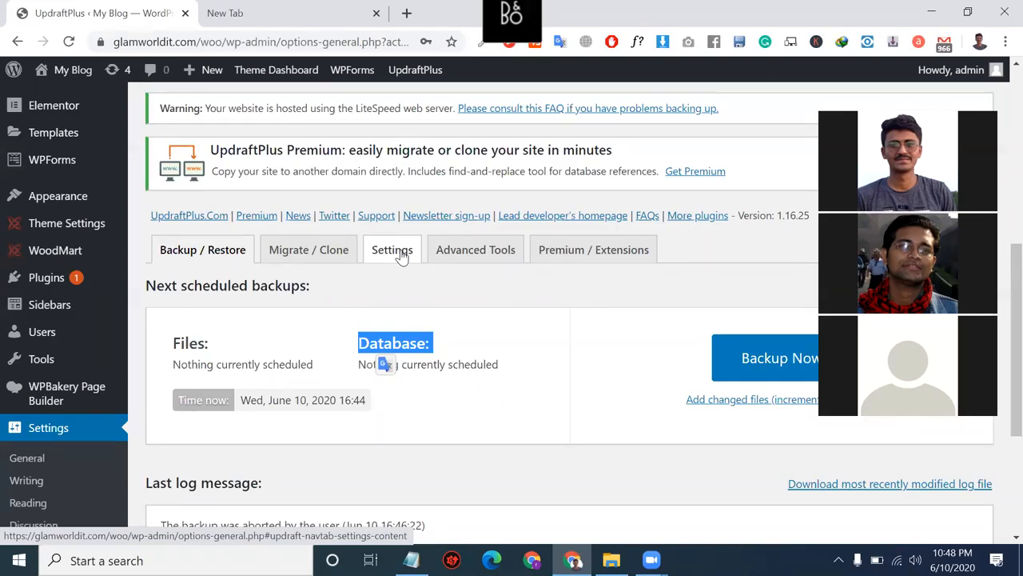
left_click(538, 174)
triple_click(537, 174)
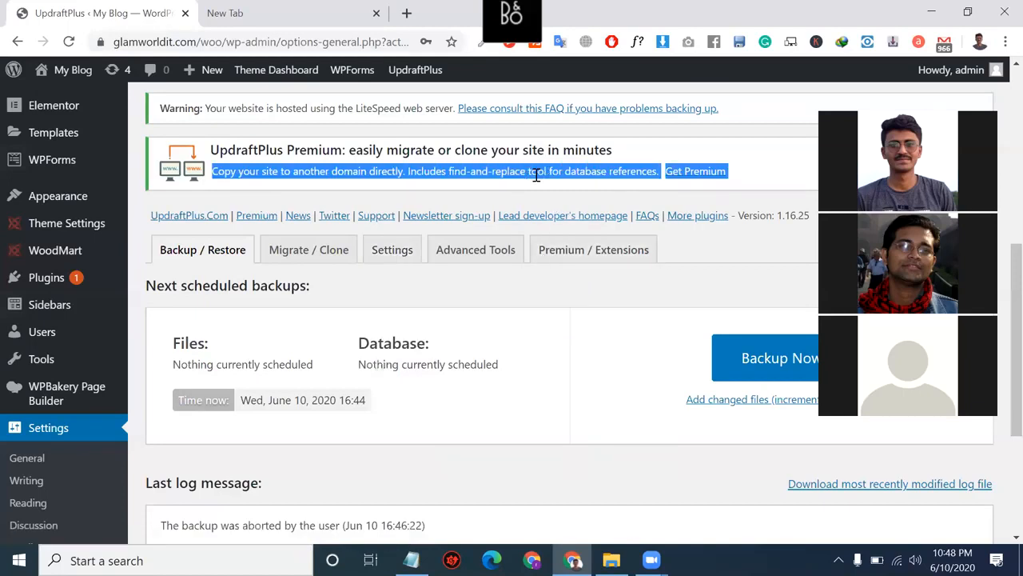
scroll(544, 200, "down", 2)
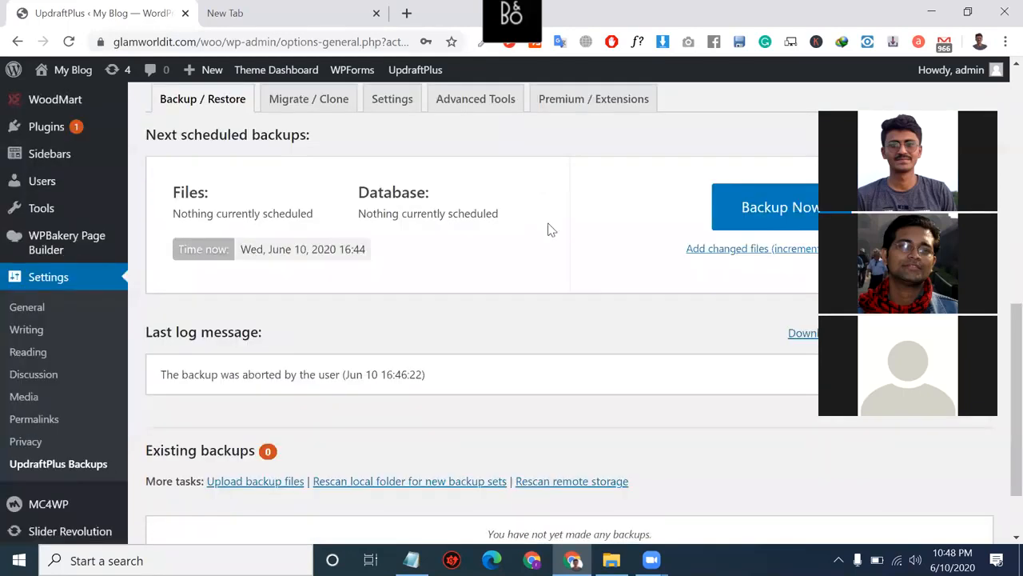
triple_click(461, 217)
scroll(462, 226, "down", 1)
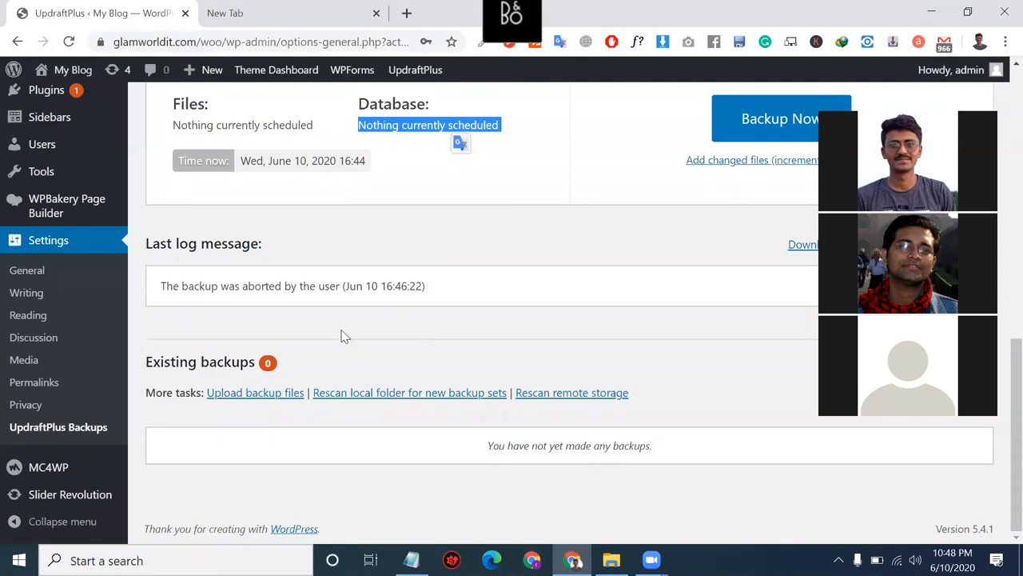
triple_click(397, 288)
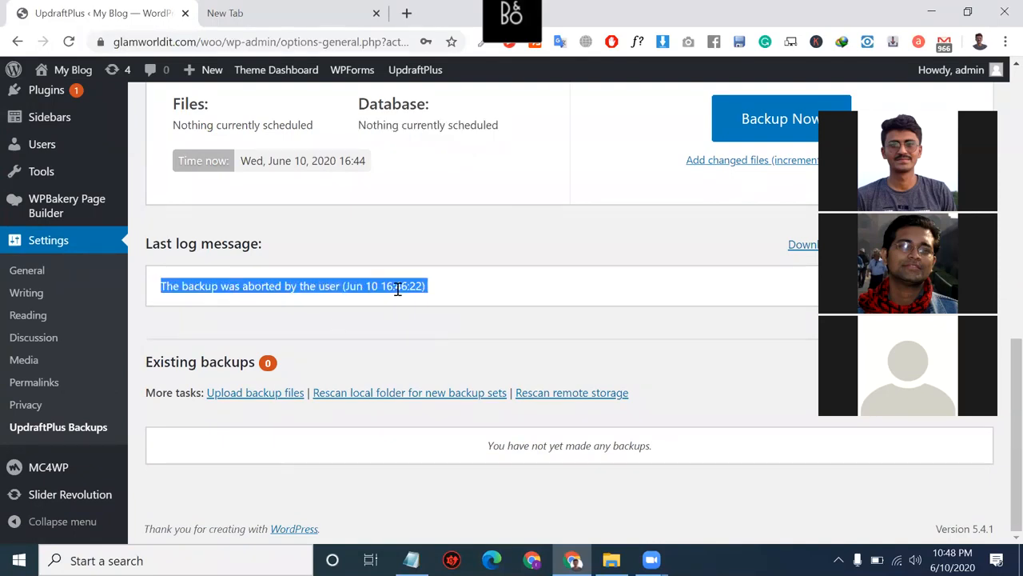
scroll(398, 289, "up", 2)
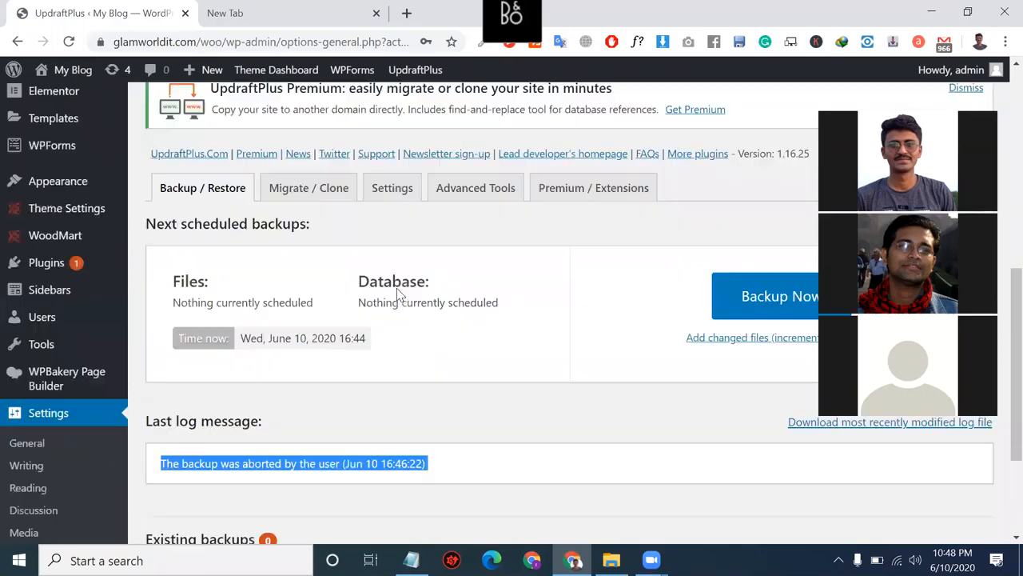
scroll(397, 289, "down", 2)
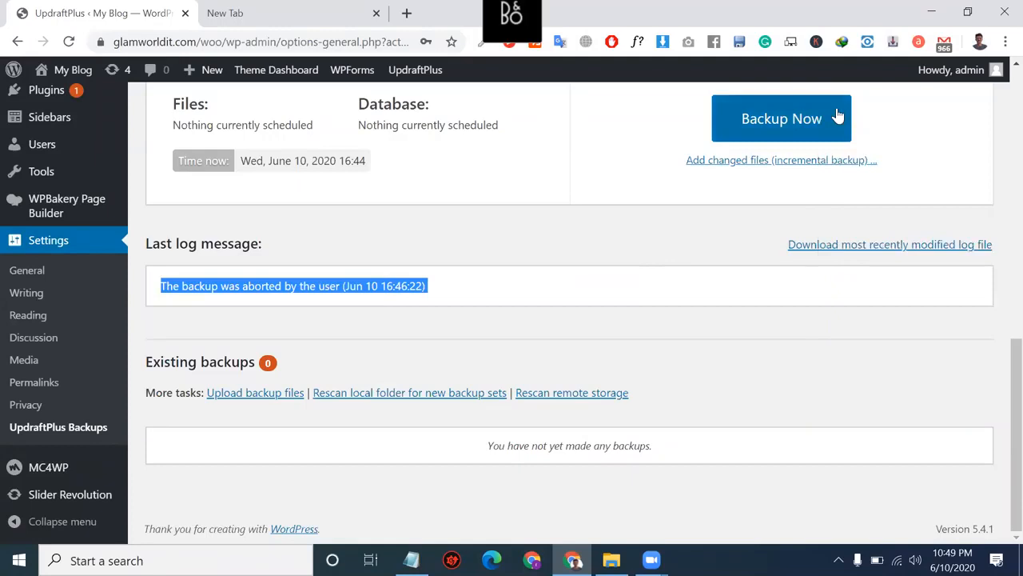
scroll(362, 244, "up", 10)
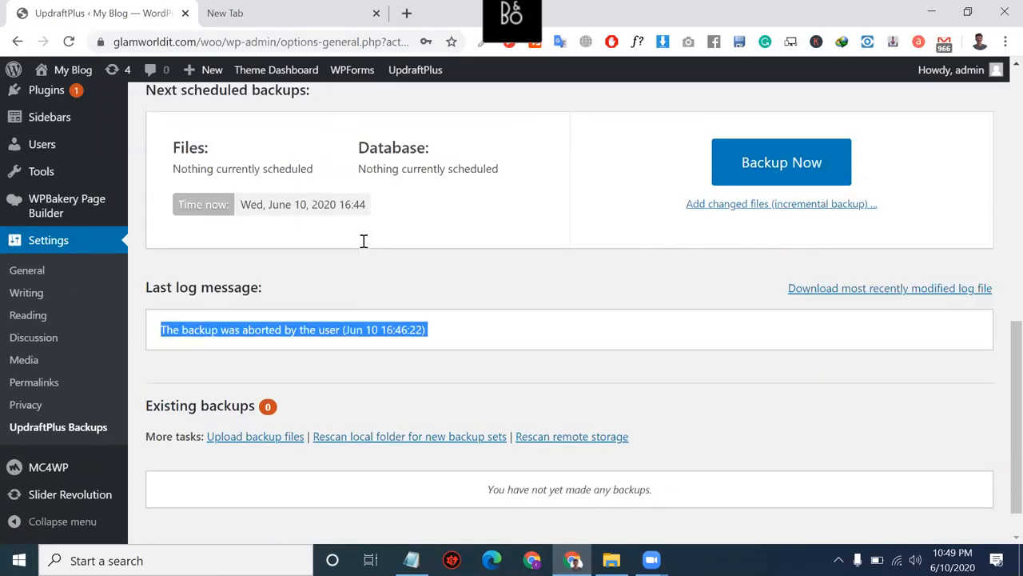
scroll(360, 335, "down", 4)
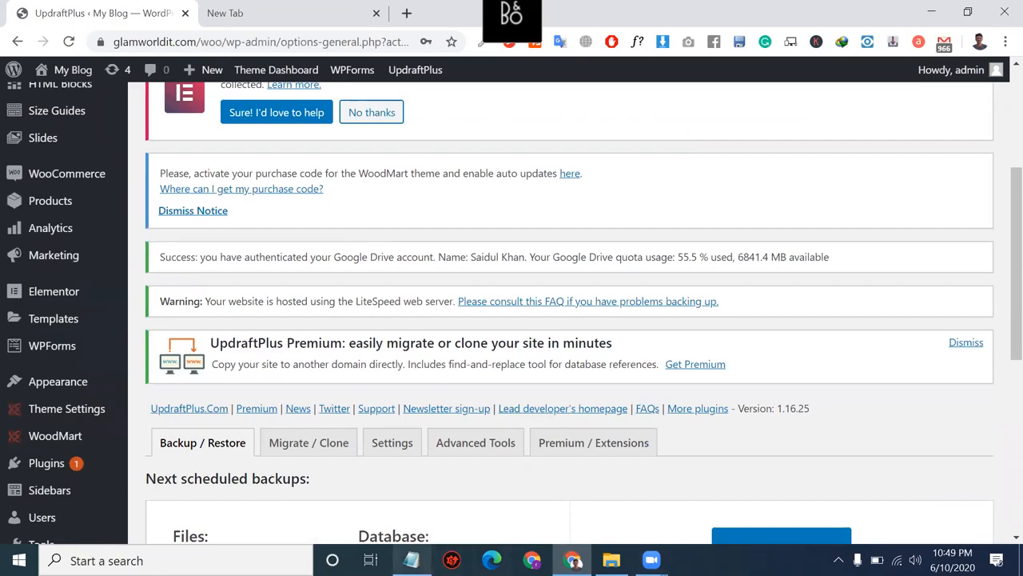
Step: Move the 'Beeketing (sales pop)' line to the bottom of the Notepad list, then select 'Stripe'
left_click(410, 560)
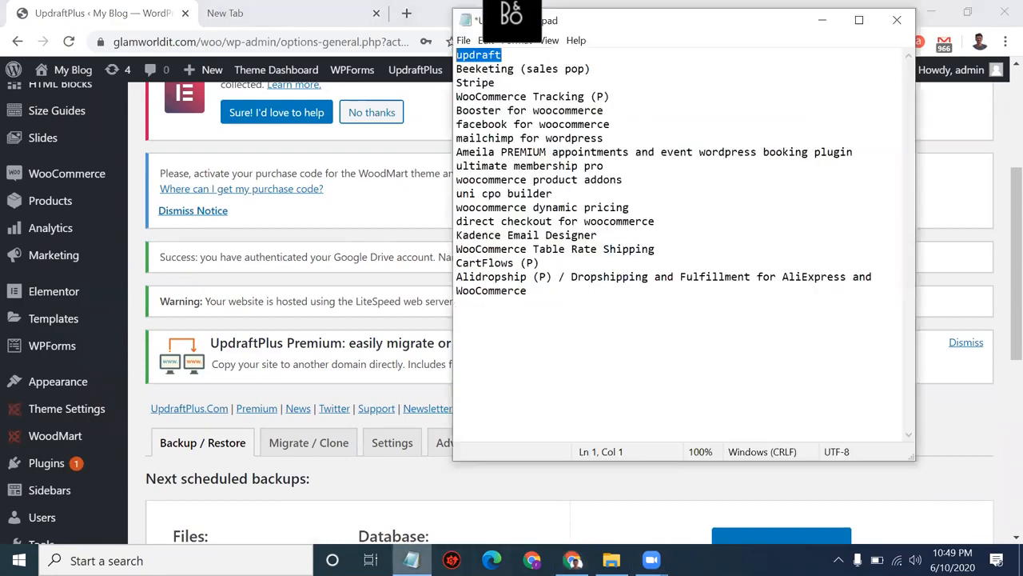
left_click(594, 69)
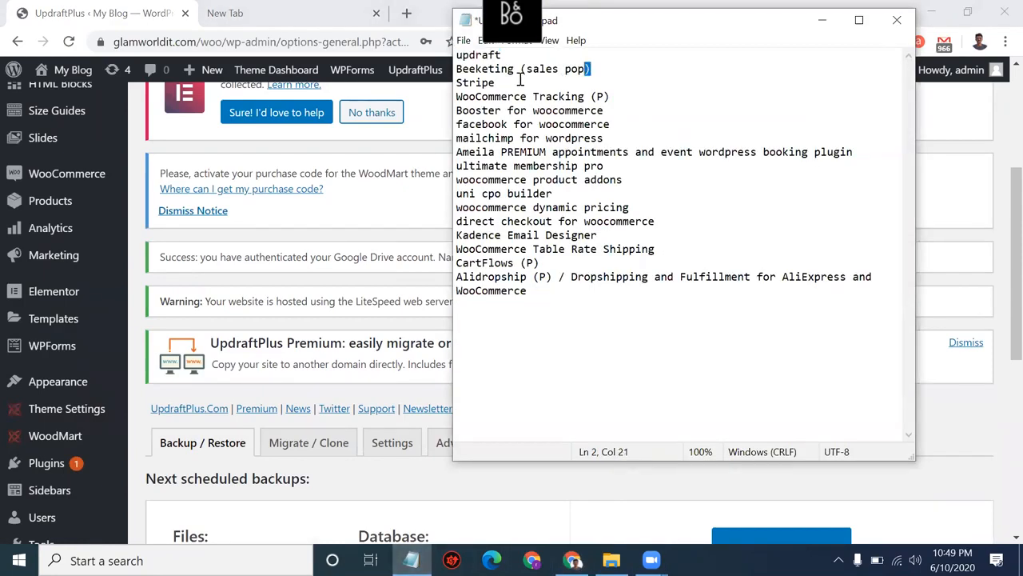
left_click_drag(594, 69, 456, 70)
key("ctrl+c")
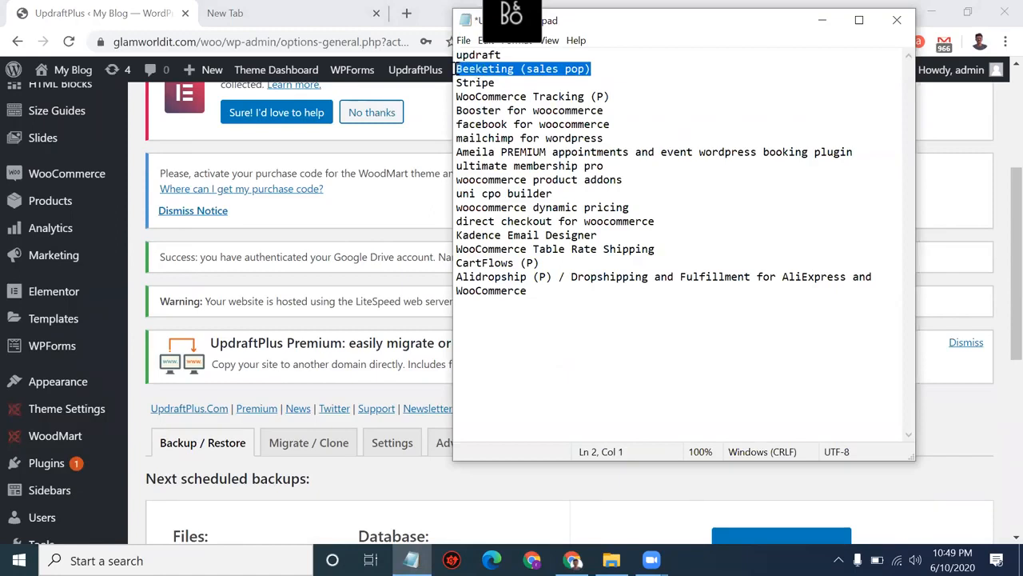
key("Delete")
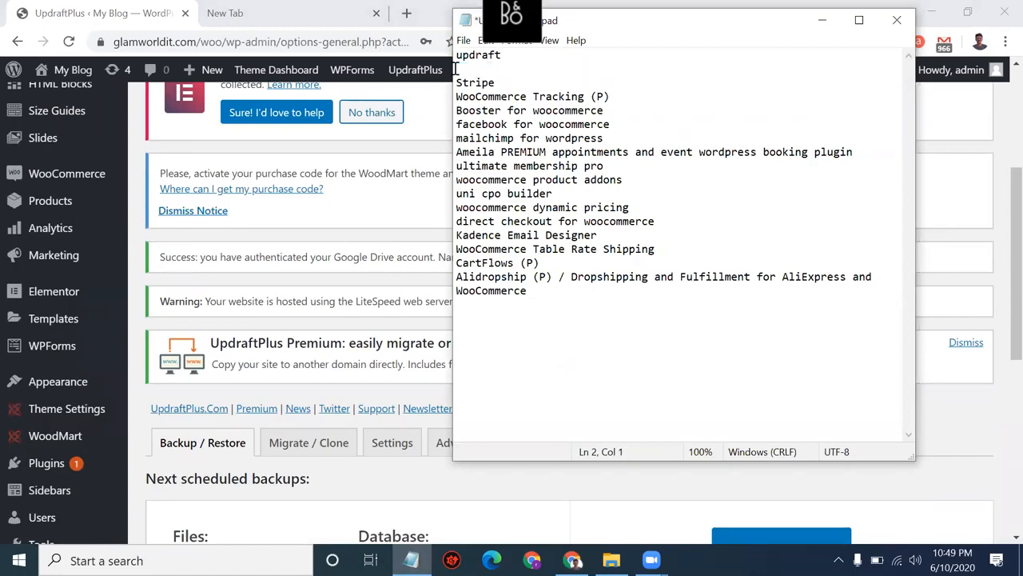
left_click(538, 293)
key("Return")
key("ctrl+v")
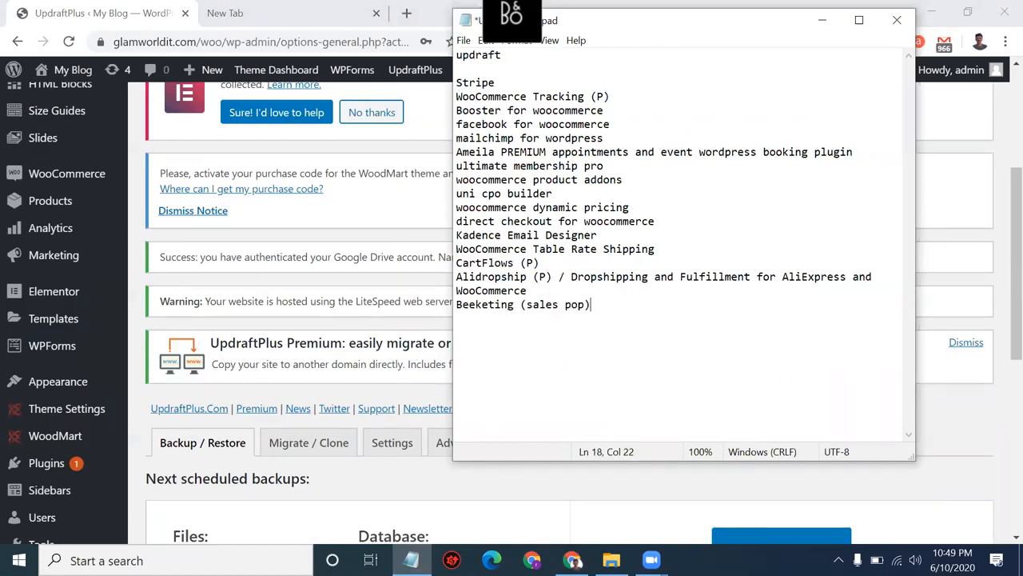
left_click(457, 82)
key("BackSpace")
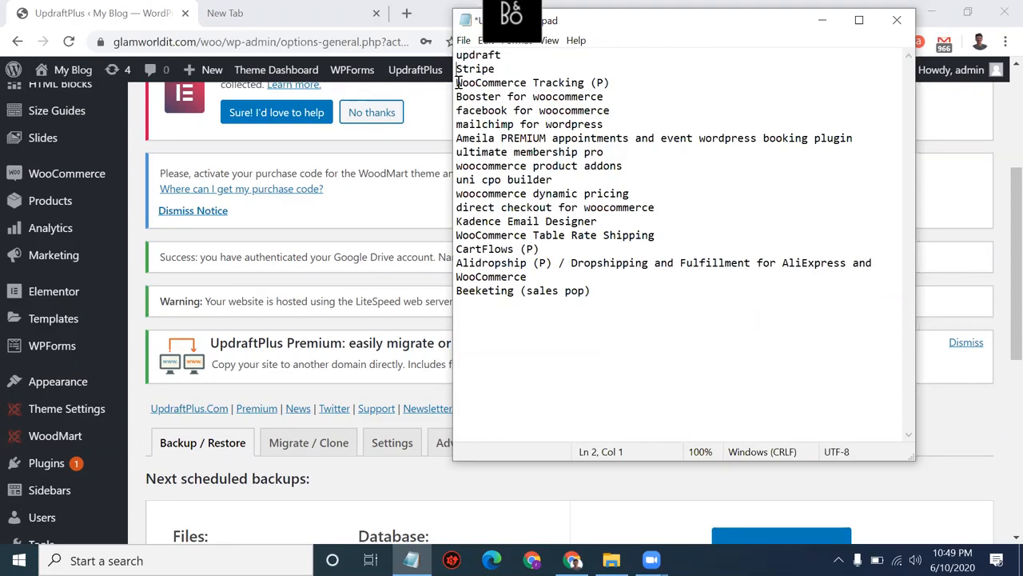
left_click(499, 69)
left_click_drag(499, 68, 424, 71)
Step: Switch to the empty new Chrome tab, clearing the address-bar suggestions, after a glance at UpdraftPlus
mouse_move(426, 78)
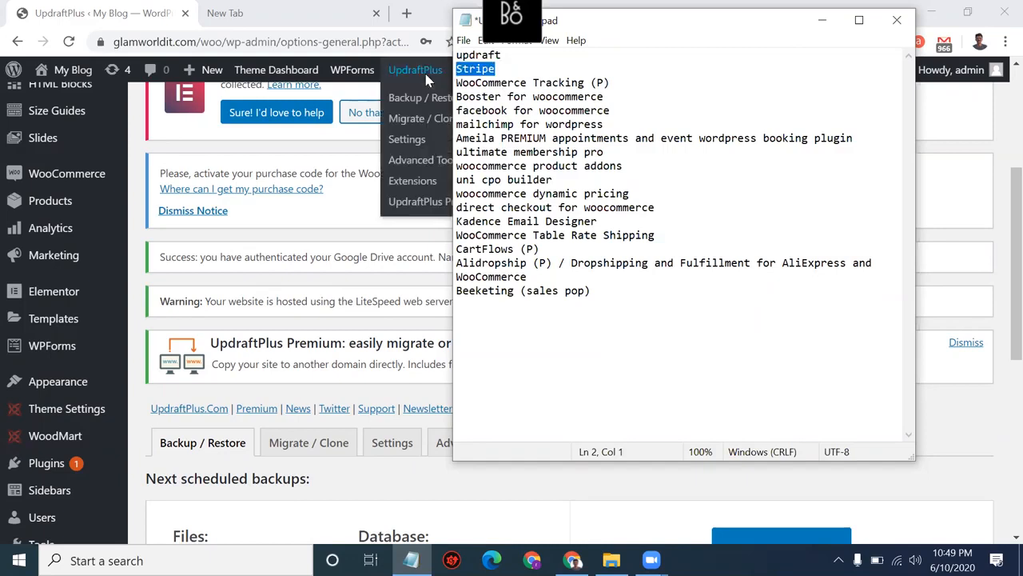
left_click(237, 11)
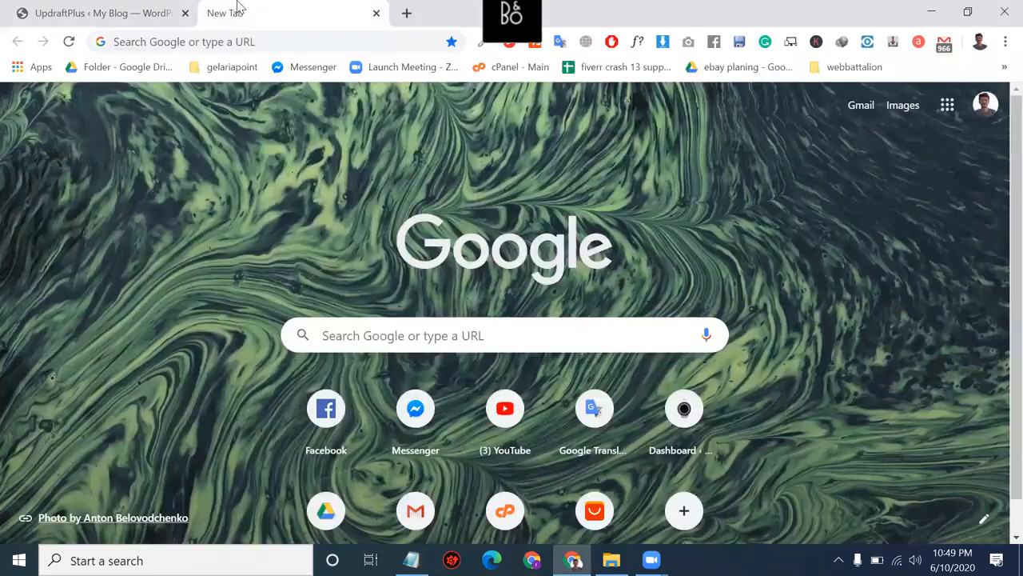
left_click(250, 41)
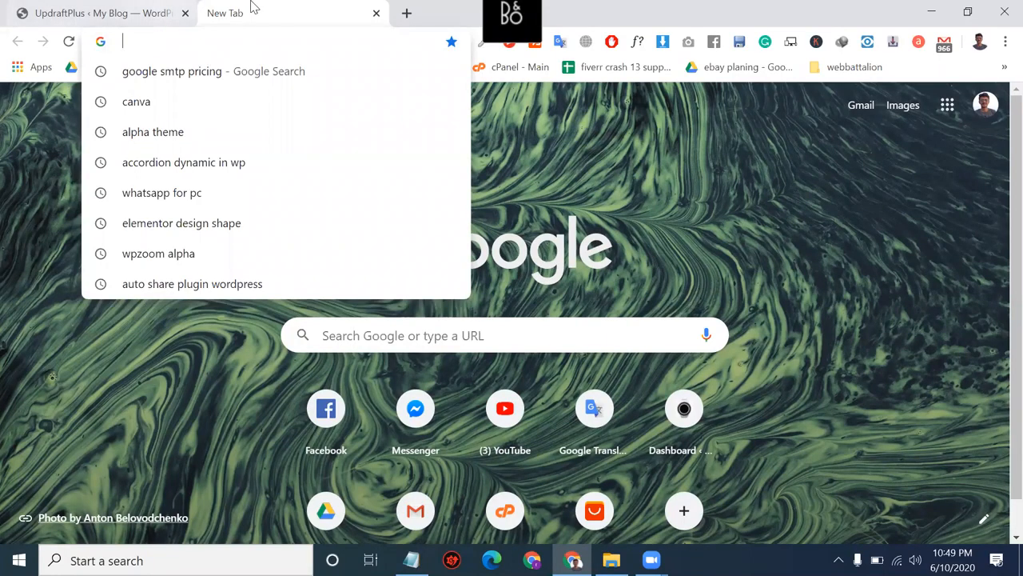
key("Escape")
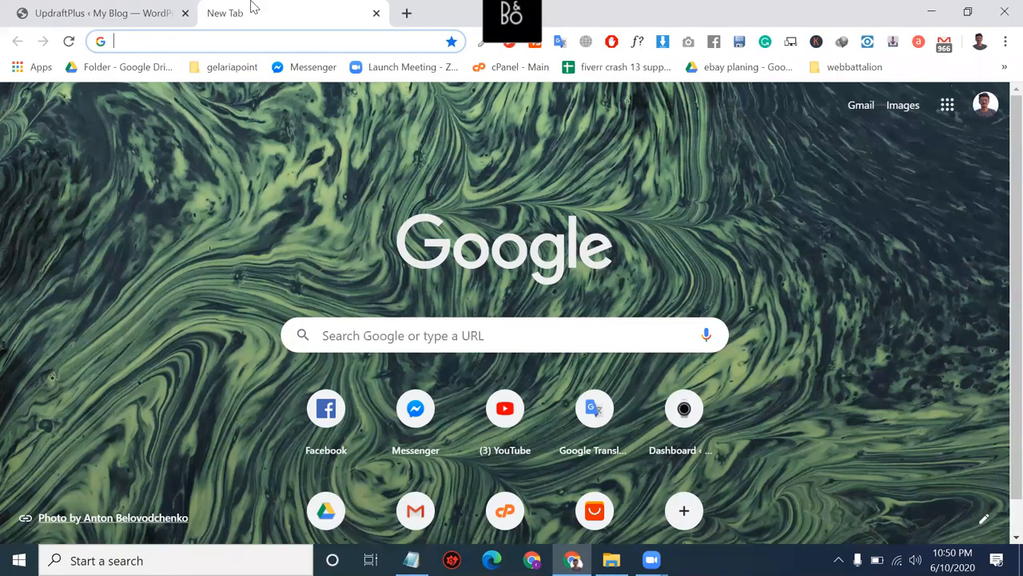
left_click(82, 9)
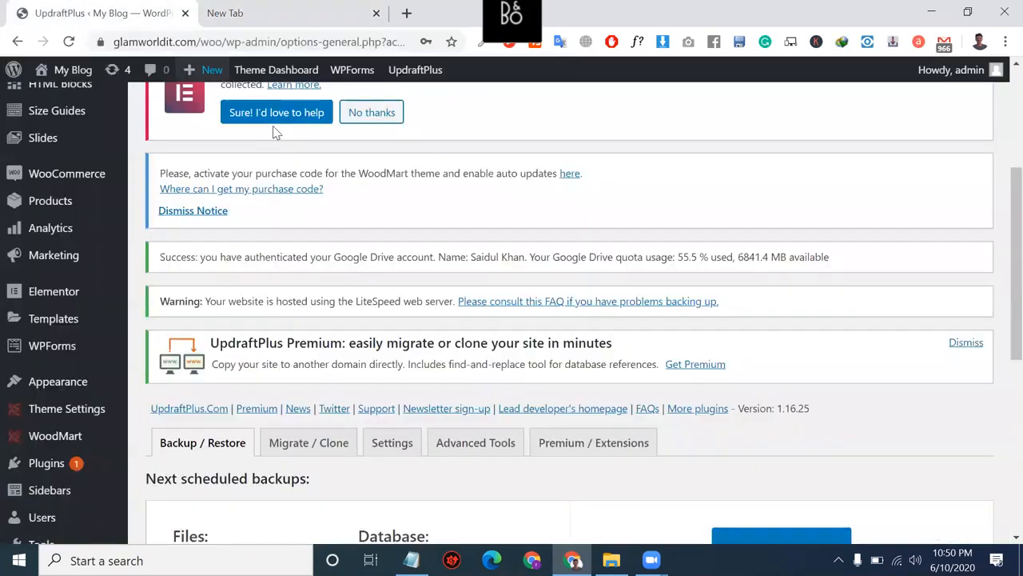
left_click(222, 16)
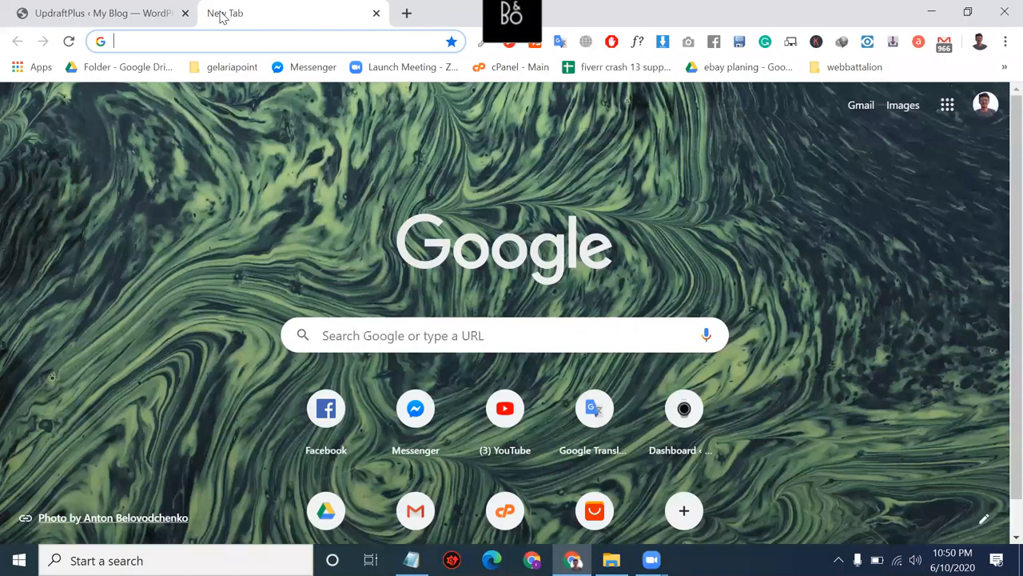
Step: Search 'stripe woocommerce plugin', open the Stripe – WooCommerce page, and choose FREE DOWNLOAD
type("Stripe")
key("Down")
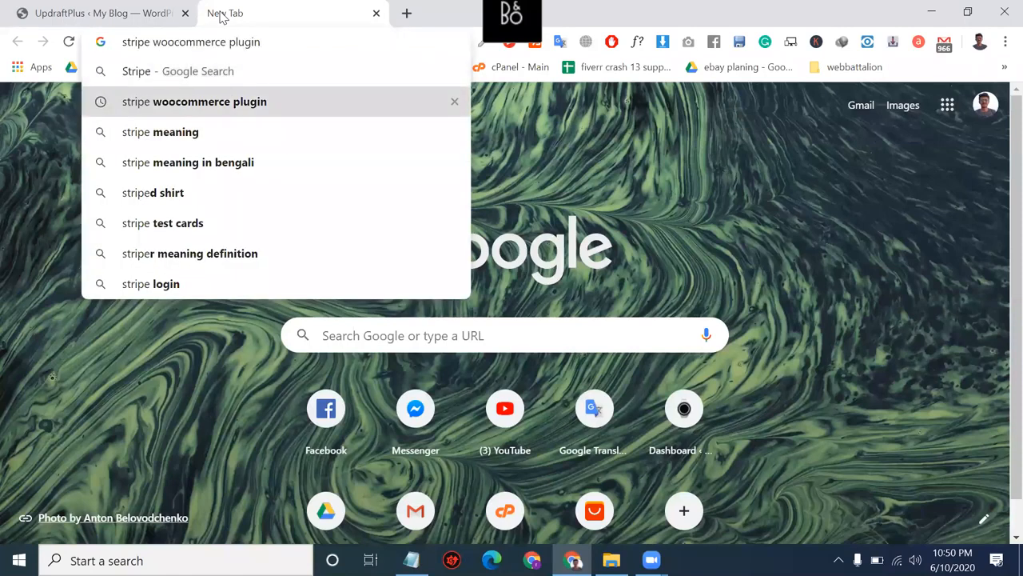
key("Return")
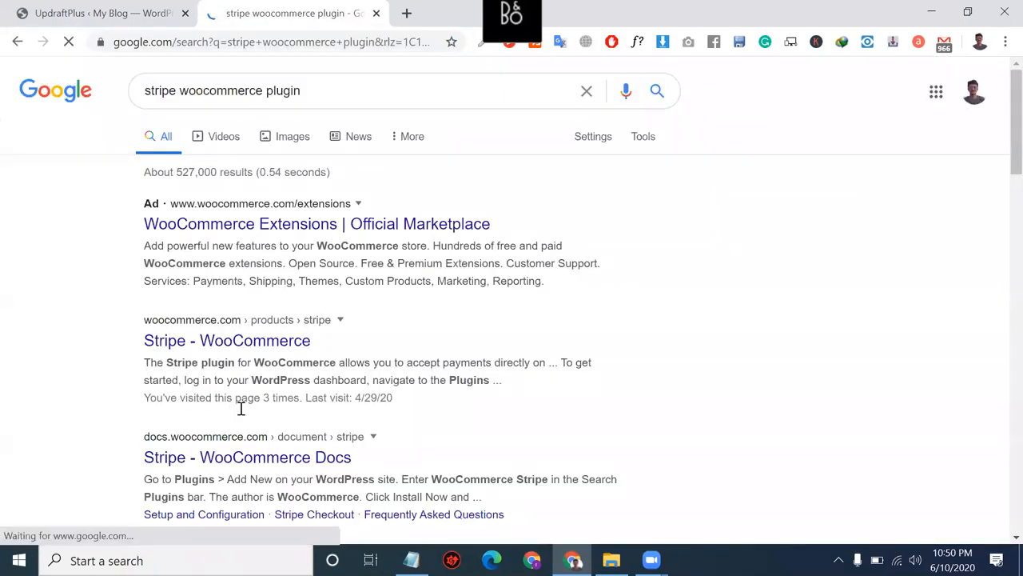
scroll(241, 409, "down", 2)
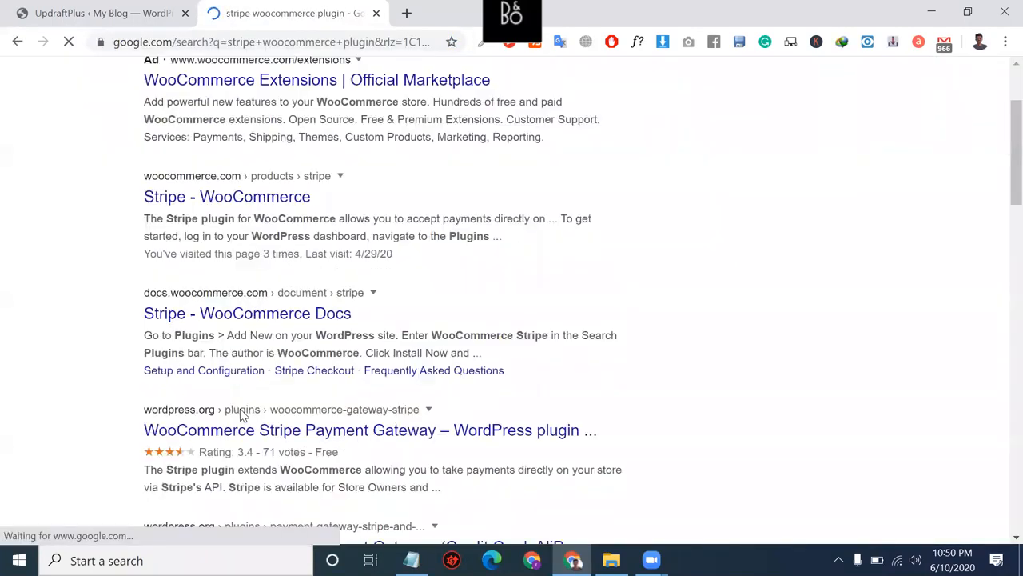
left_click(252, 208)
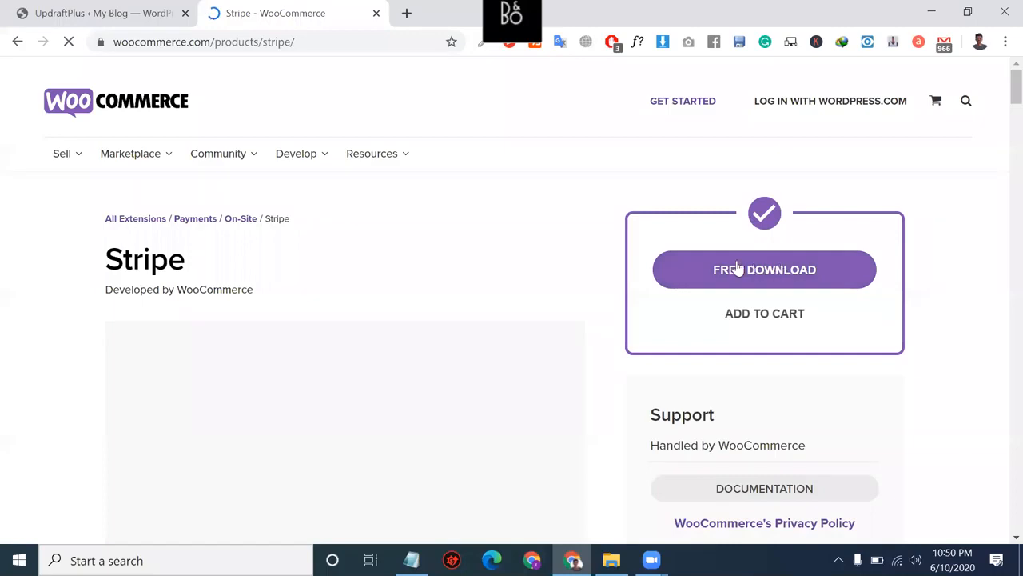
double_click(147, 270)
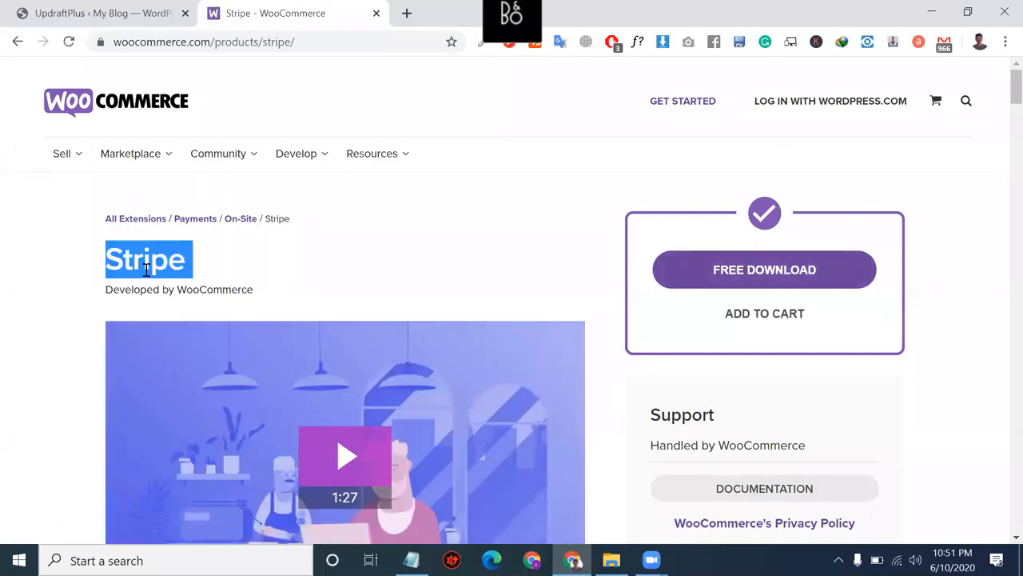
left_click(739, 270)
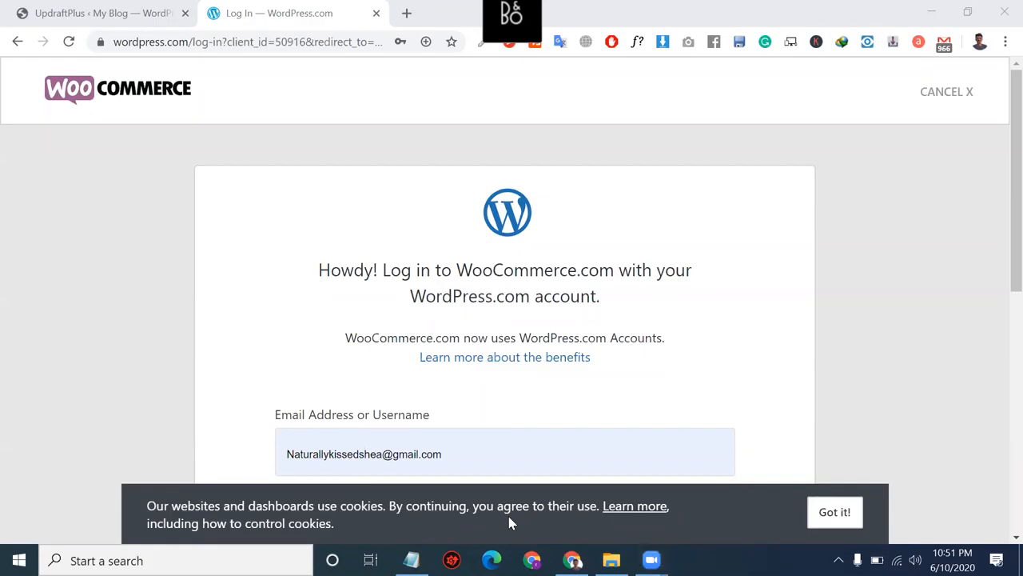
Step: Return to the WooCommerce.com login page and try signing in with a Google account
left_click(102, 8)
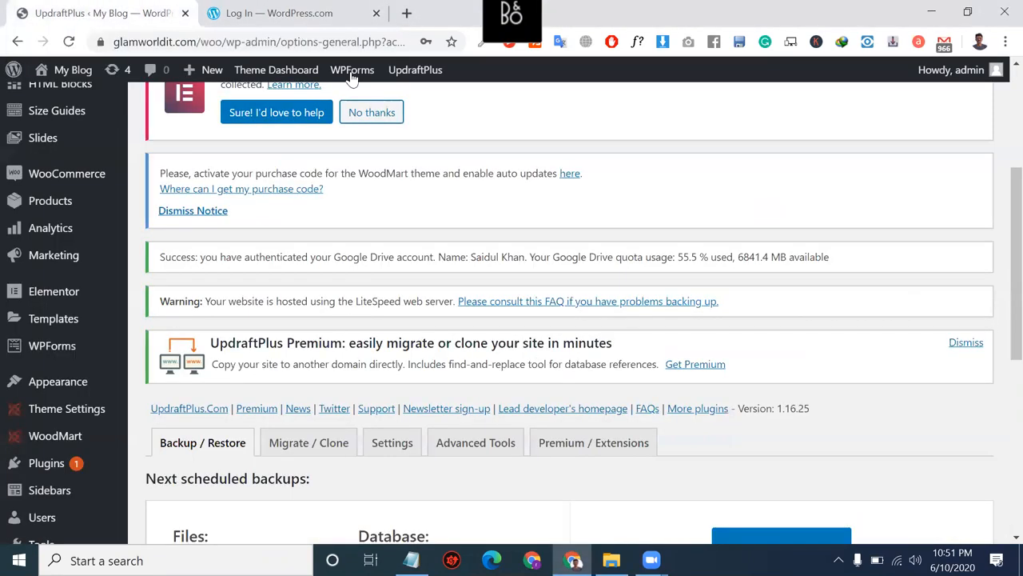
left_click(304, 8)
scroll(509, 427, "down", 3)
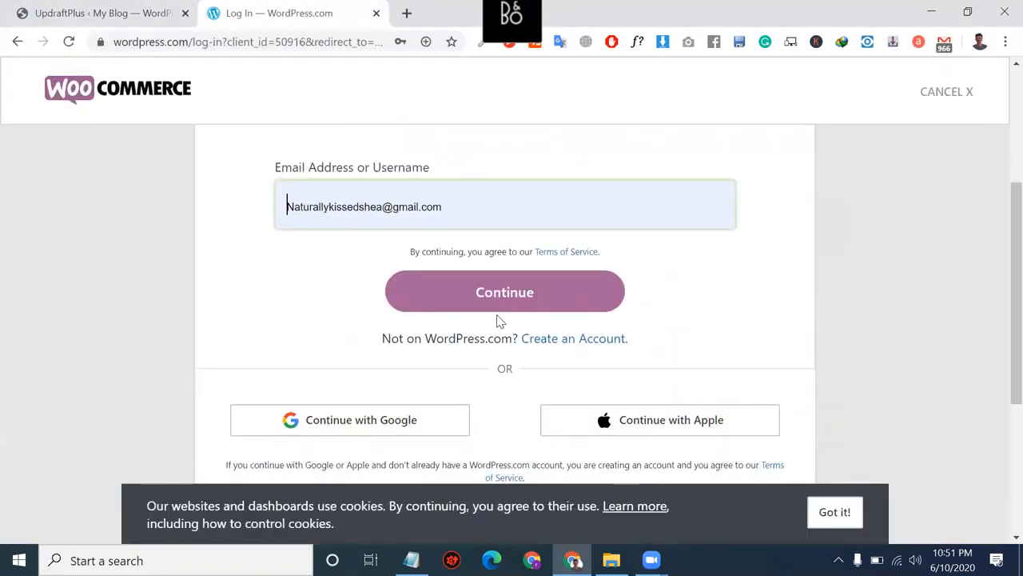
left_click(387, 299)
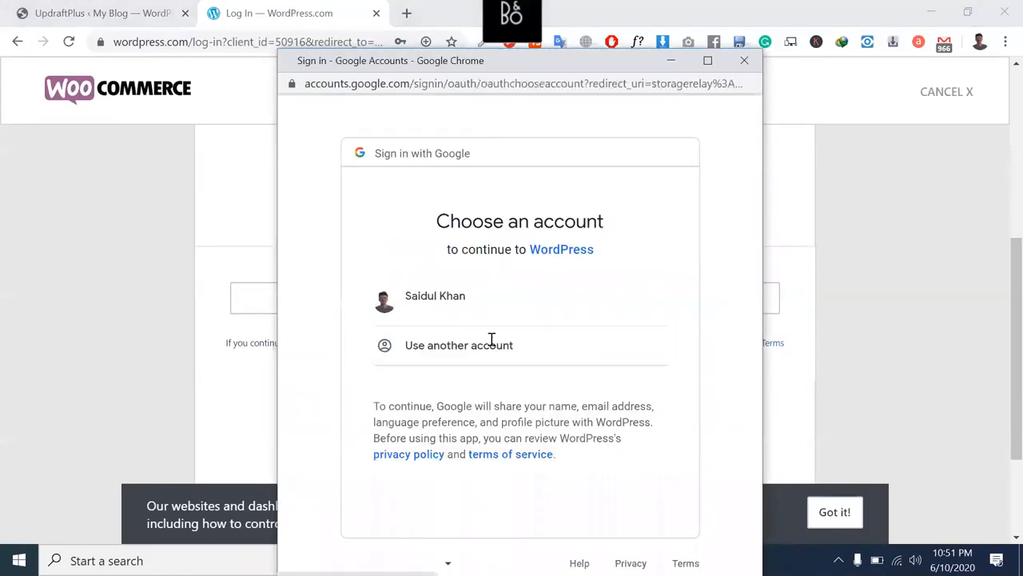
left_click(461, 304)
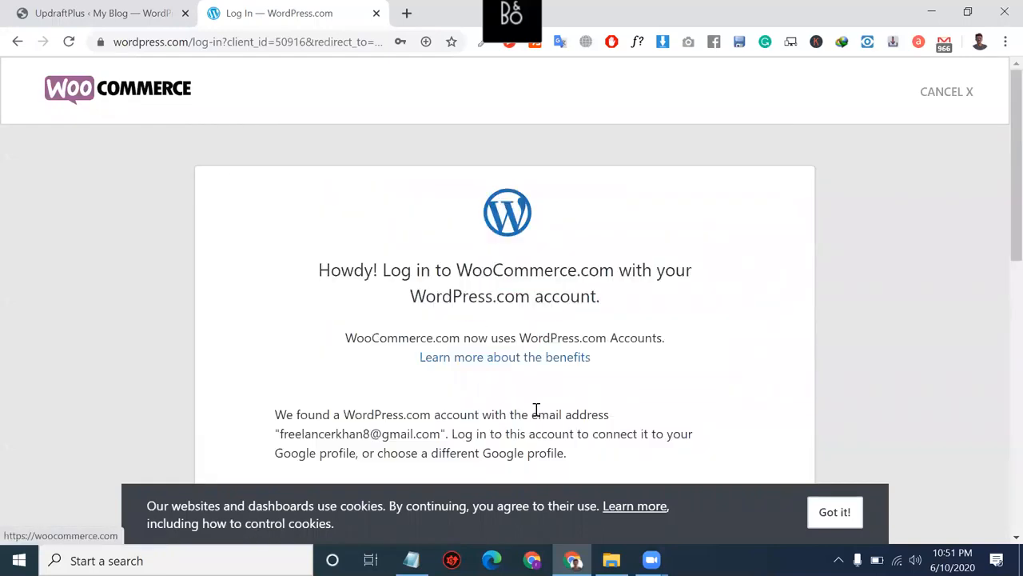
Step: Retry the Google sign-in twice, picking the same Google account each time
scroll(472, 376, "down", 1)
scroll(505, 337, "up", 1)
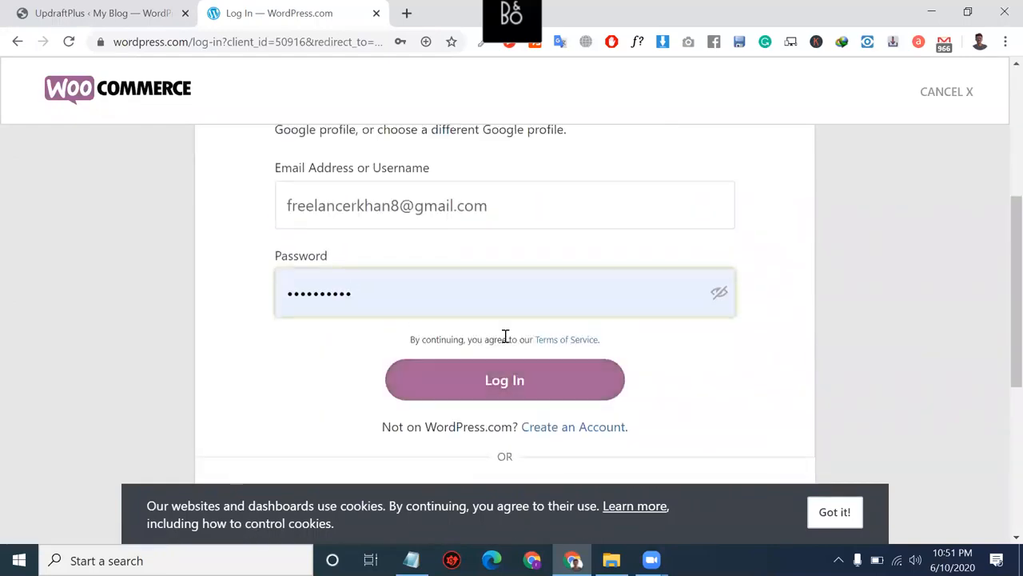
scroll(505, 334, "down", 5)
scroll(504, 315, "up", 8)
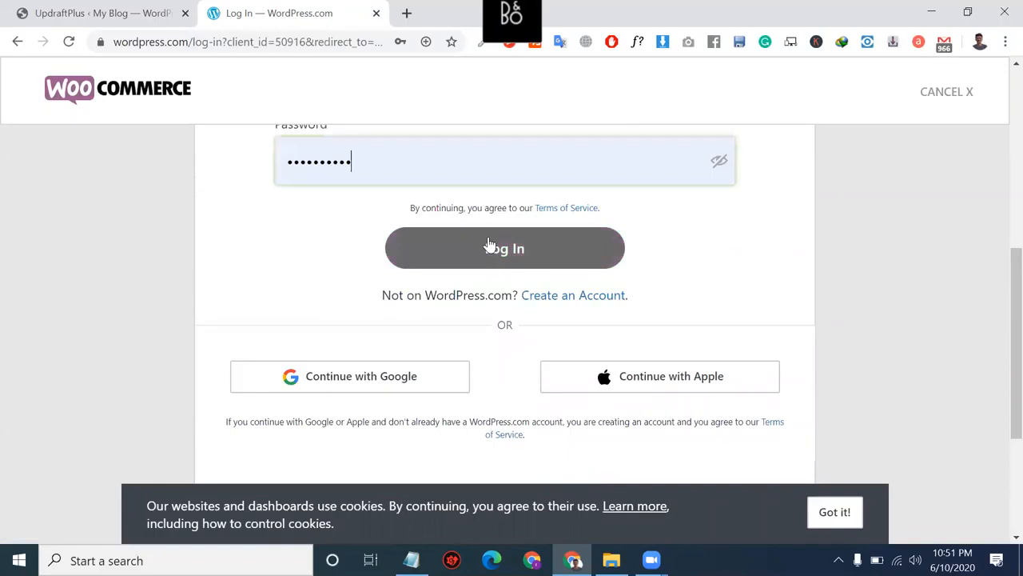
scroll(487, 242, "down", 4)
scroll(487, 242, "up", 2)
scroll(487, 243, "down", 4)
scroll(461, 386, "down", 1)
left_click(418, 343)
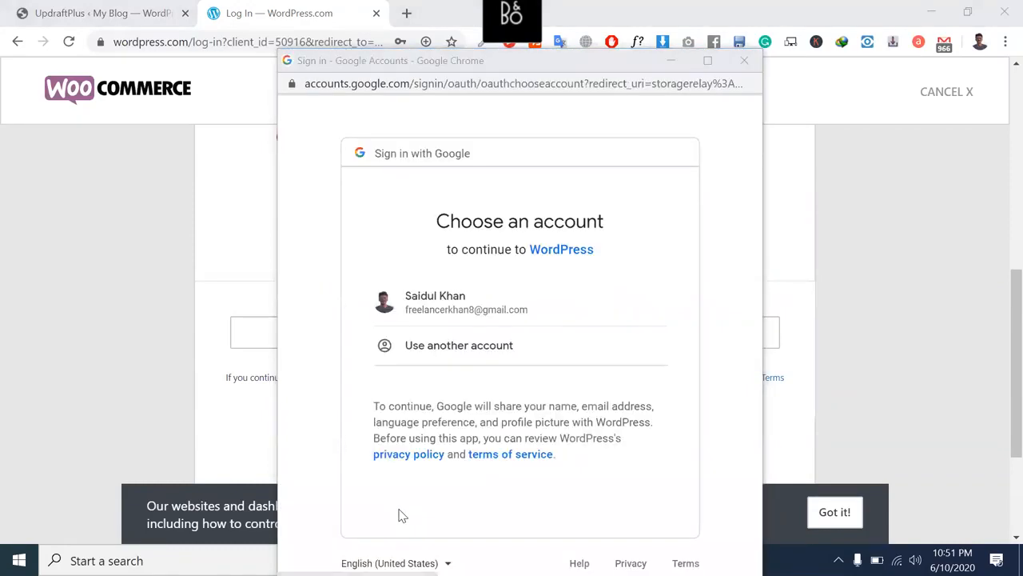
left_click(510, 306)
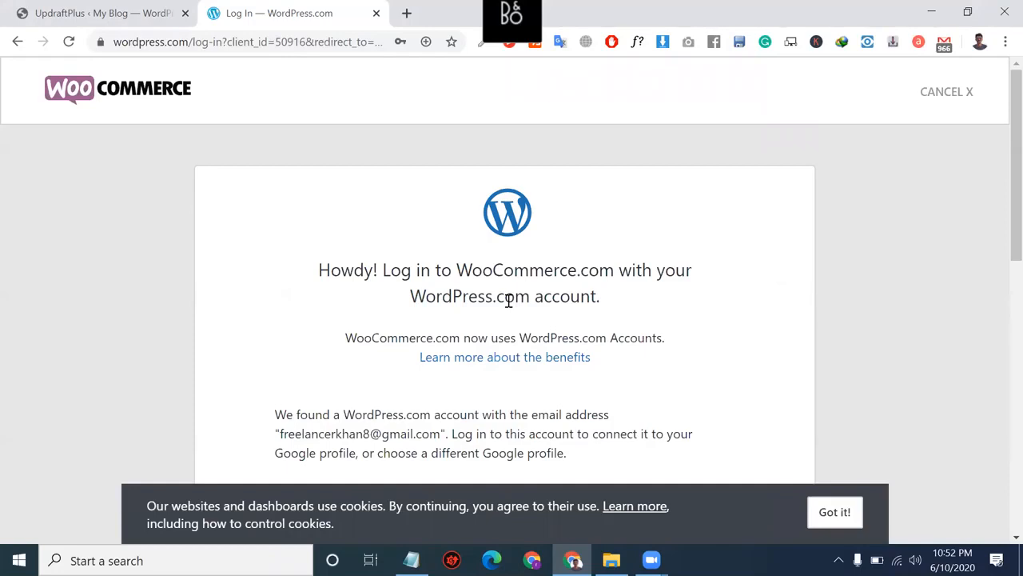
scroll(509, 300, "down", 4)
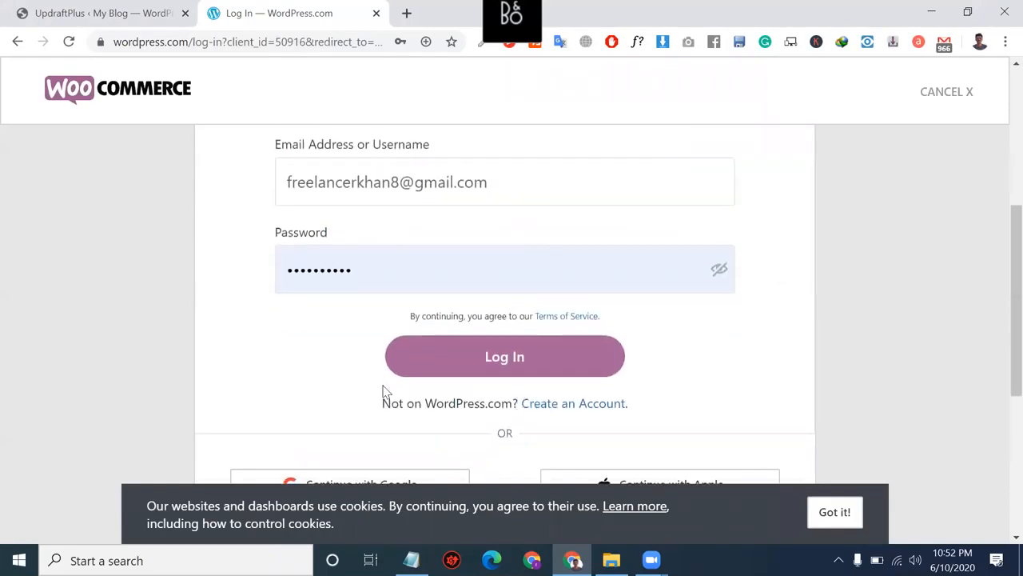
scroll(387, 393, "down", 4)
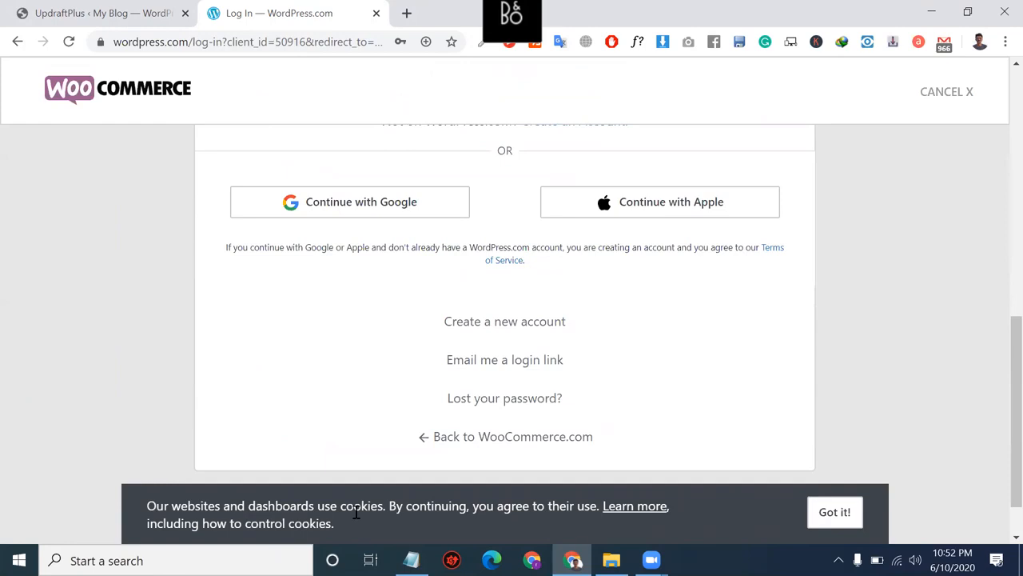
left_click(386, 207)
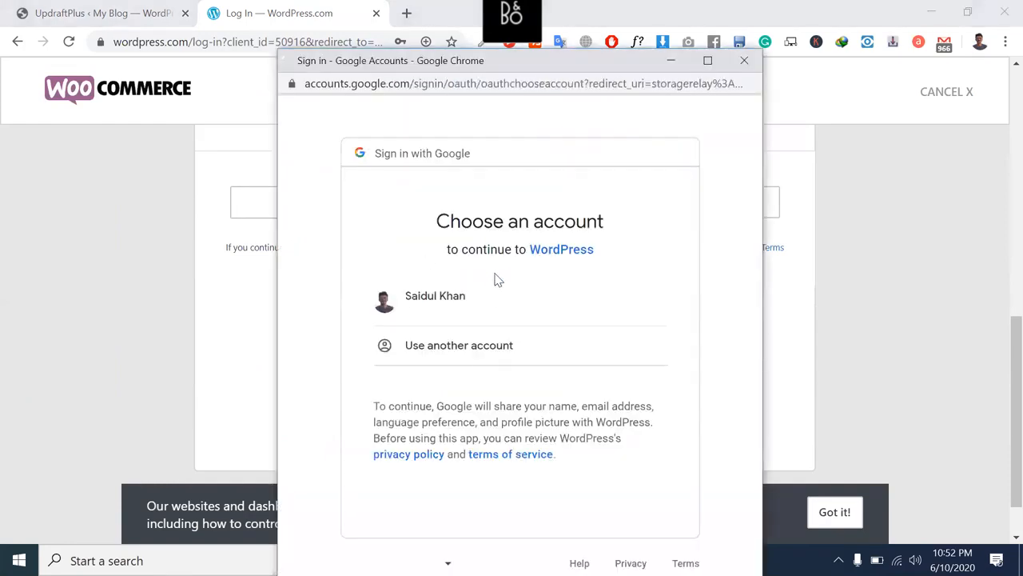
left_click(502, 303)
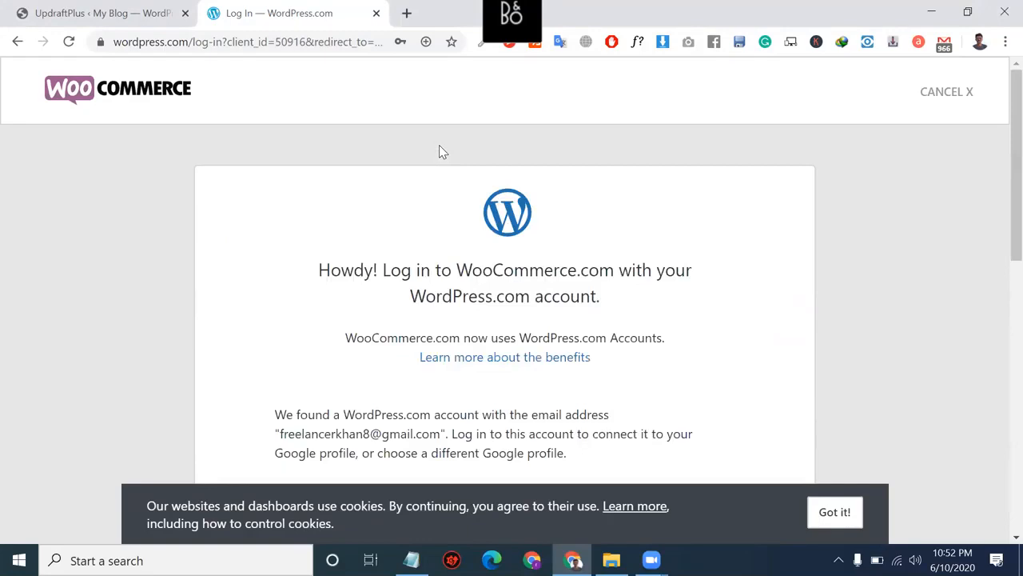
Step: Submit the WordPress.com login with the saved email and password, then close that tab
scroll(439, 144, "down", 3)
triple_click(483, 280)
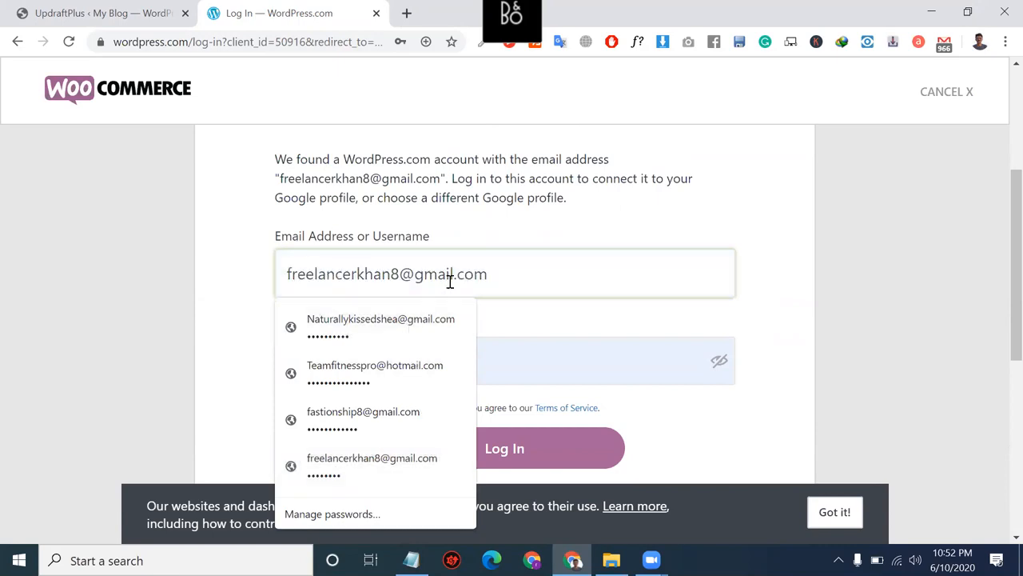
triple_click(484, 276)
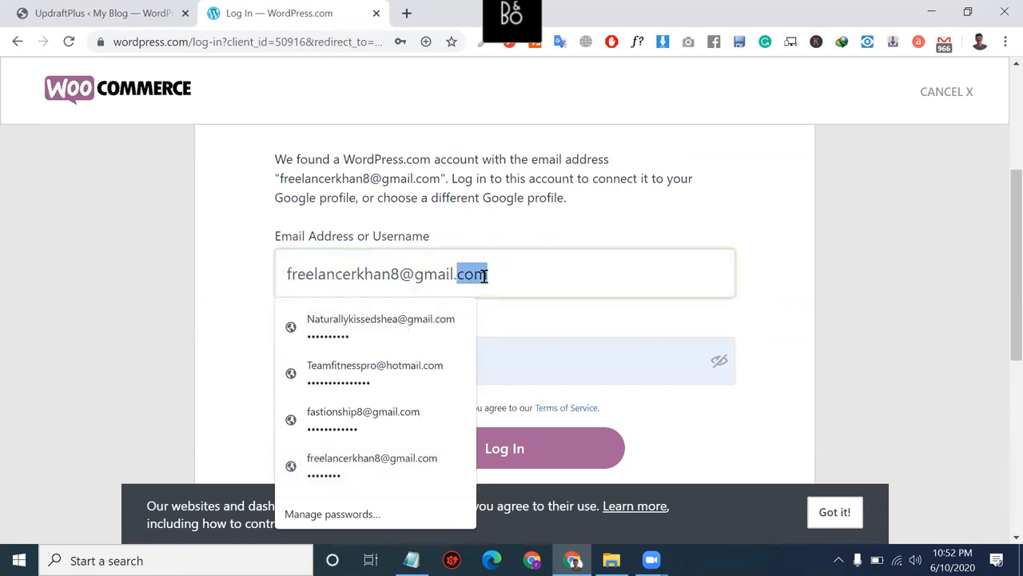
left_click(531, 365)
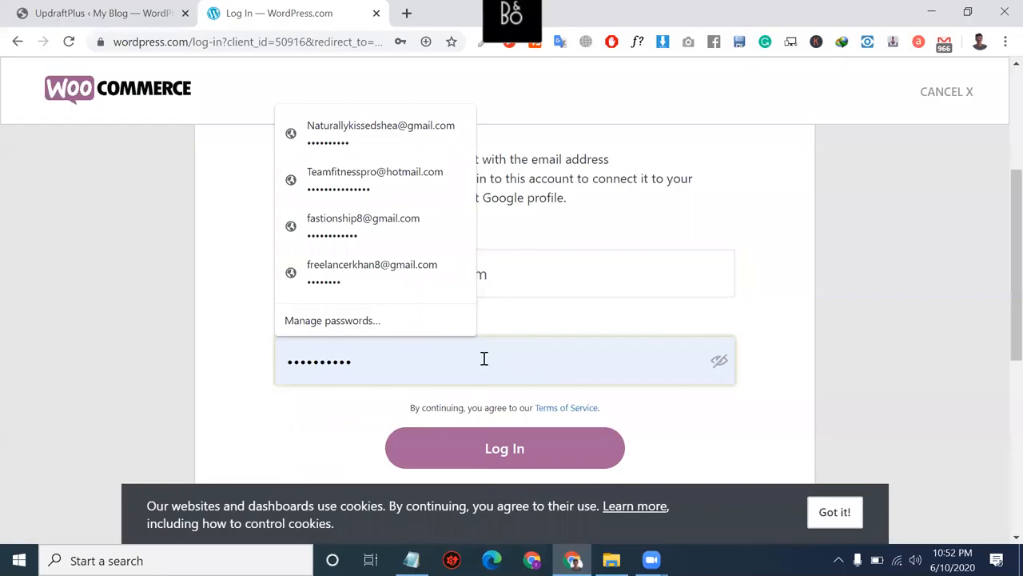
left_click(375, 270)
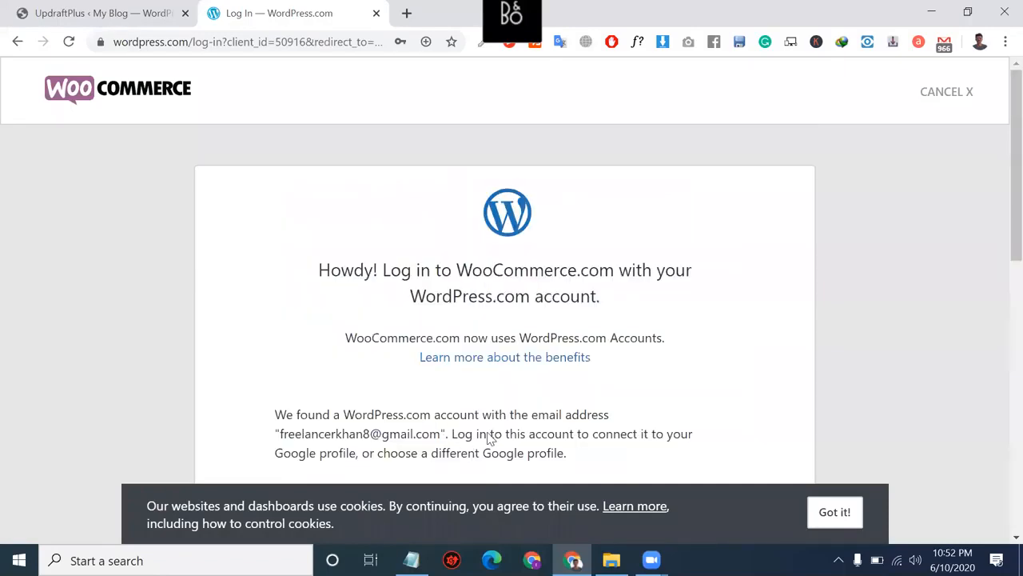
scroll(487, 423, "down", 2)
scroll(474, 422, "down", 2)
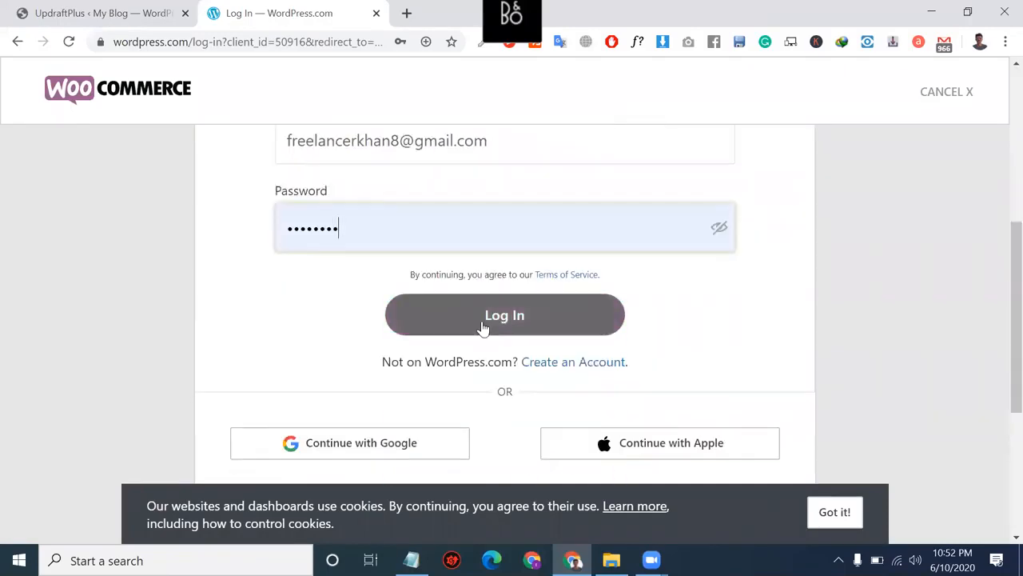
left_click(483, 328)
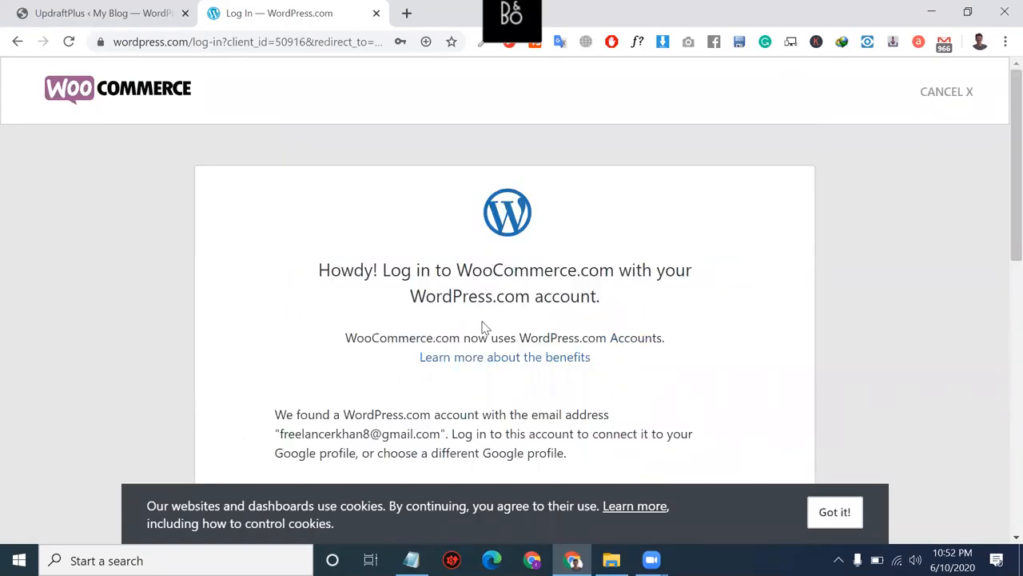
scroll(482, 327, "down", 4)
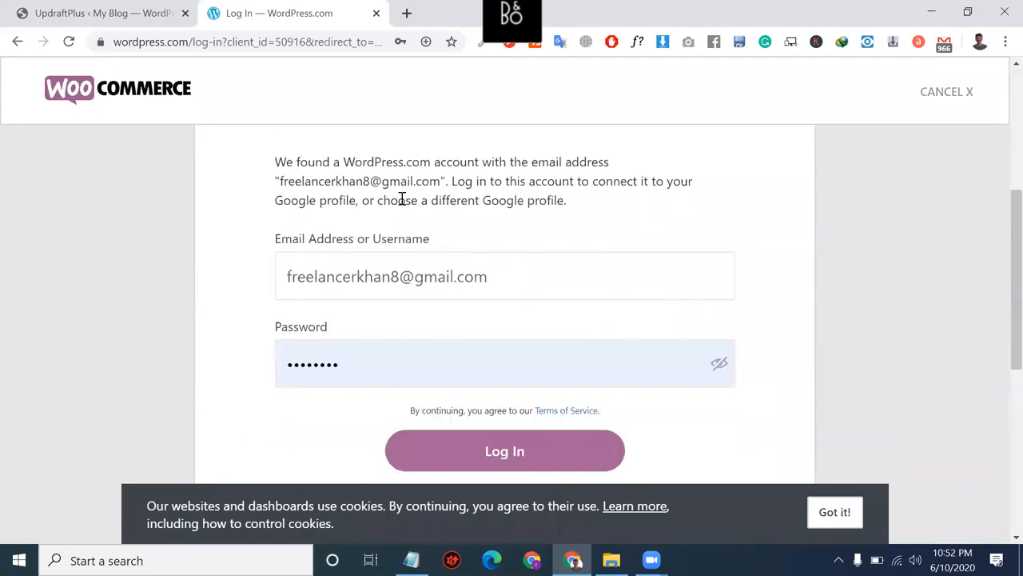
left_click(376, 13)
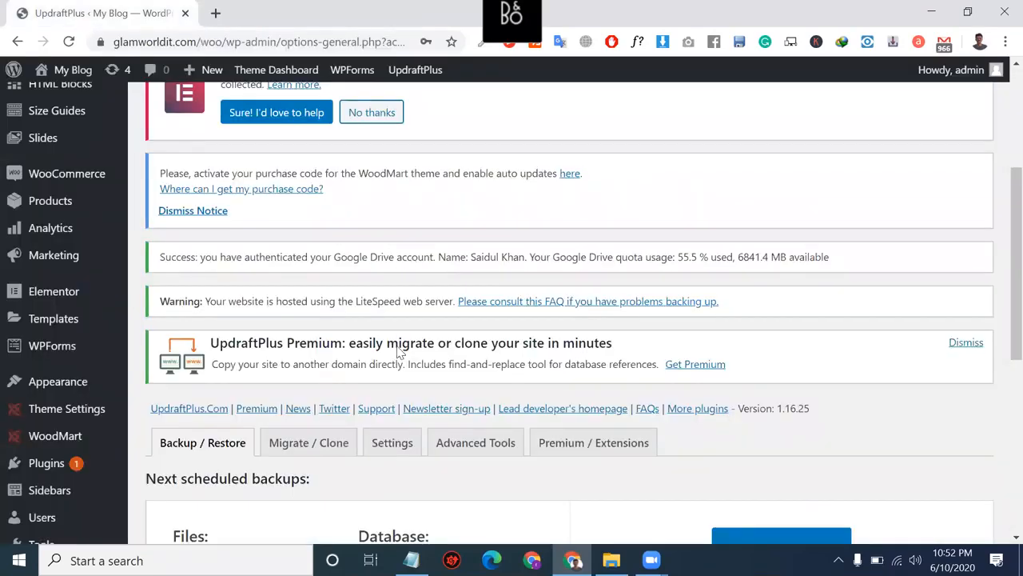
Step: Open Plugins > Add New and reveal the Upload Plugin zip area
scroll(133, 299, "down", 4)
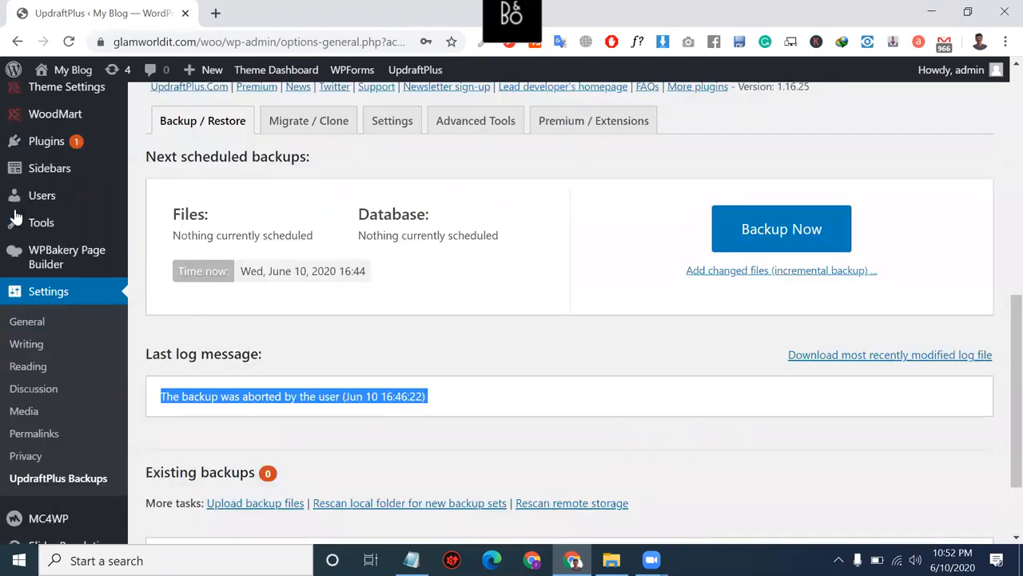
scroll(16, 212, "up", 6)
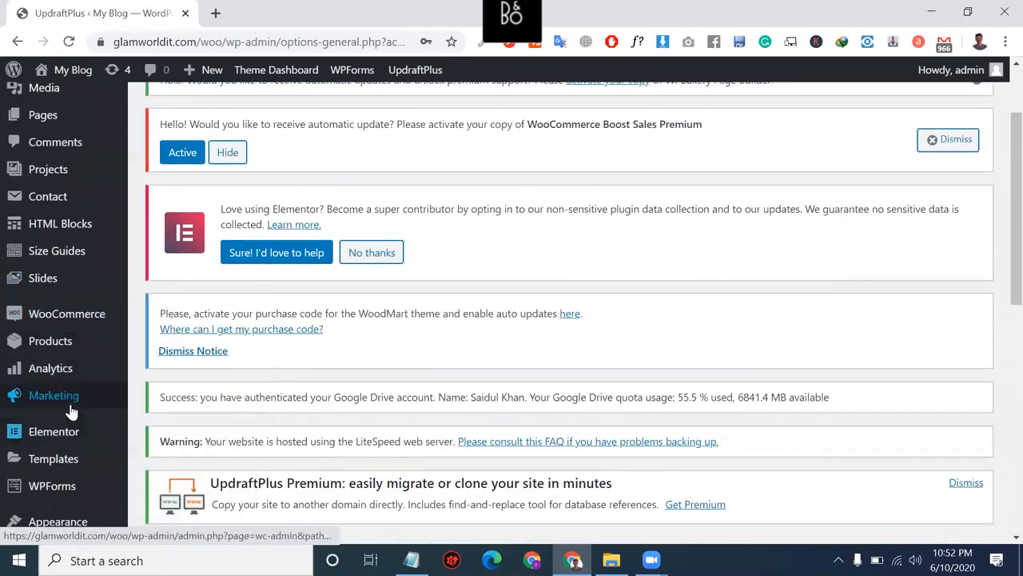
scroll(68, 392, "down", 1)
scroll(63, 367, "up", 1)
scroll(62, 368, "down", 3)
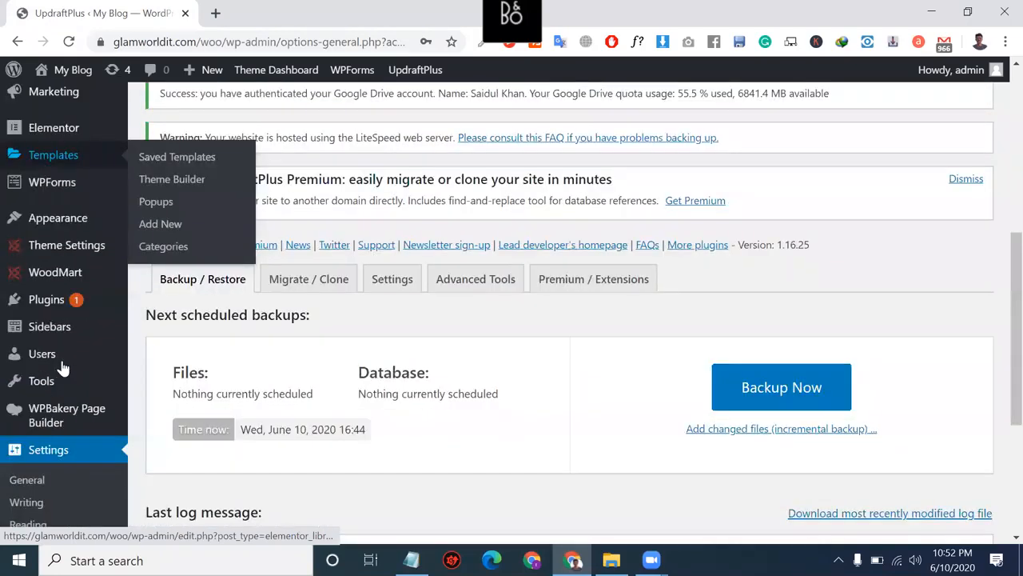
scroll(159, 313, "down", 1)
left_click(160, 309)
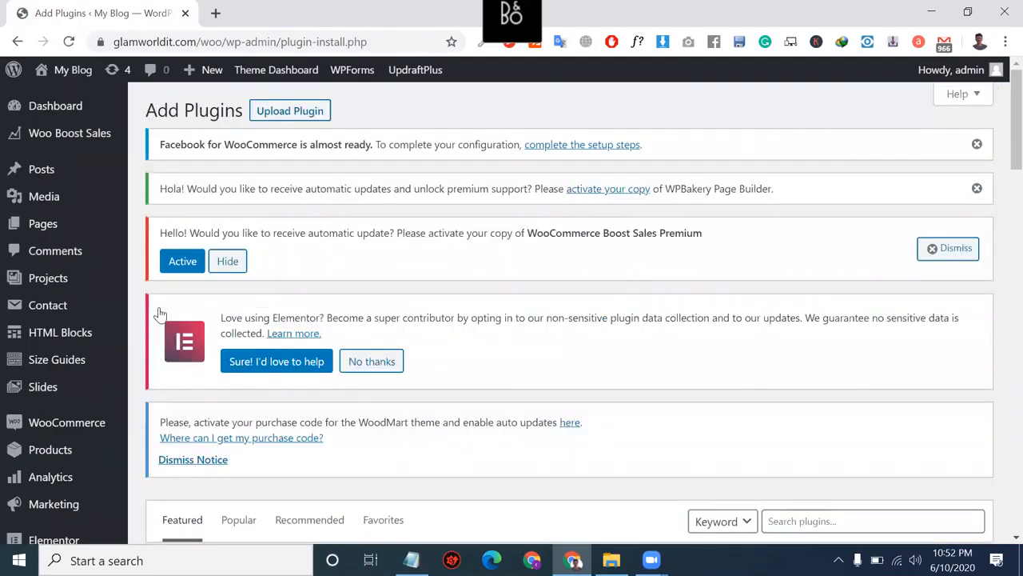
scroll(418, 288, "down", 4)
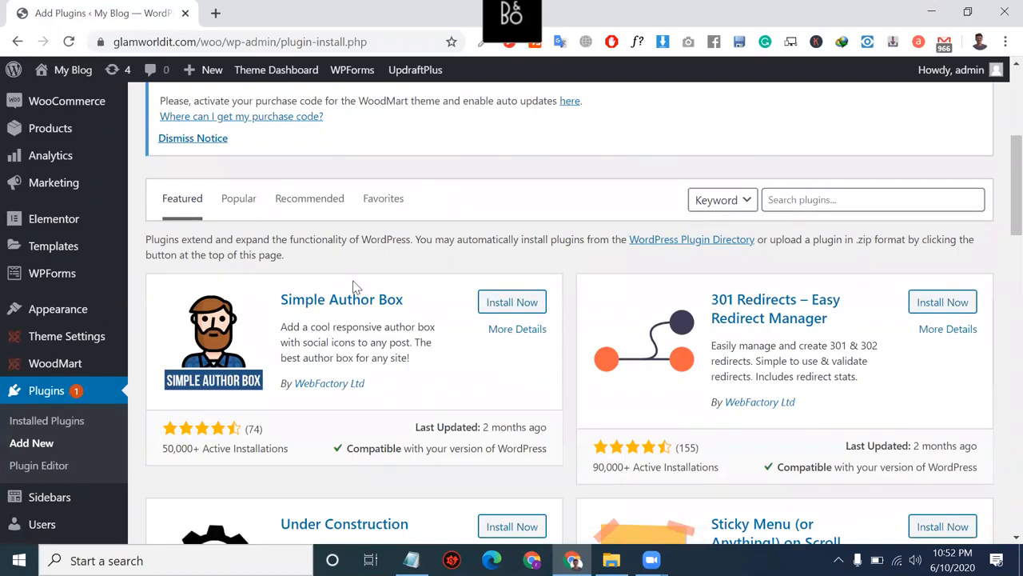
scroll(356, 286, "up", 4)
left_click(298, 117)
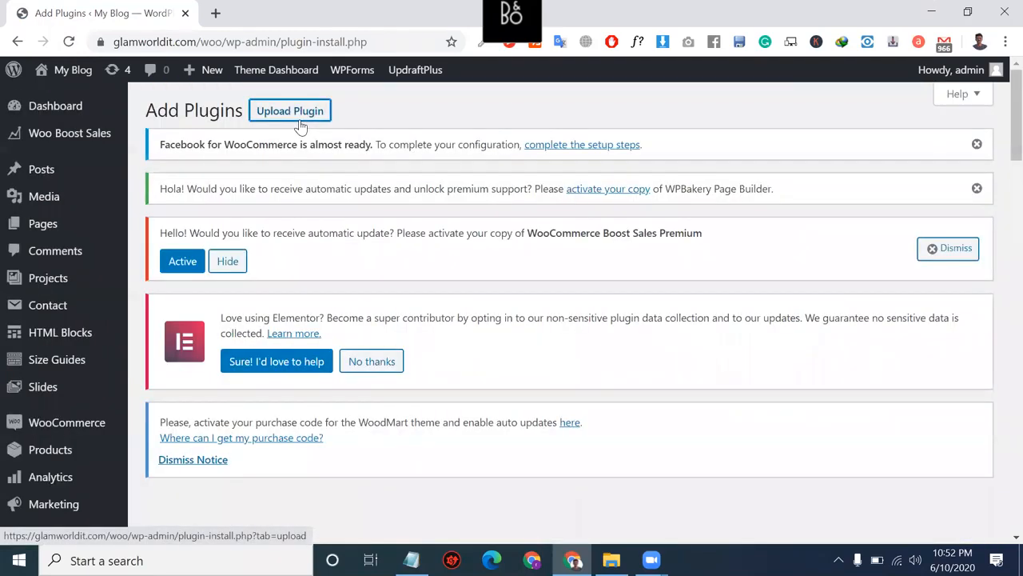
Step: Look through Downloads and Documents for a Stripe zip, then cancel the Open dialog
scroll(476, 235, "down", 4)
left_click(454, 307)
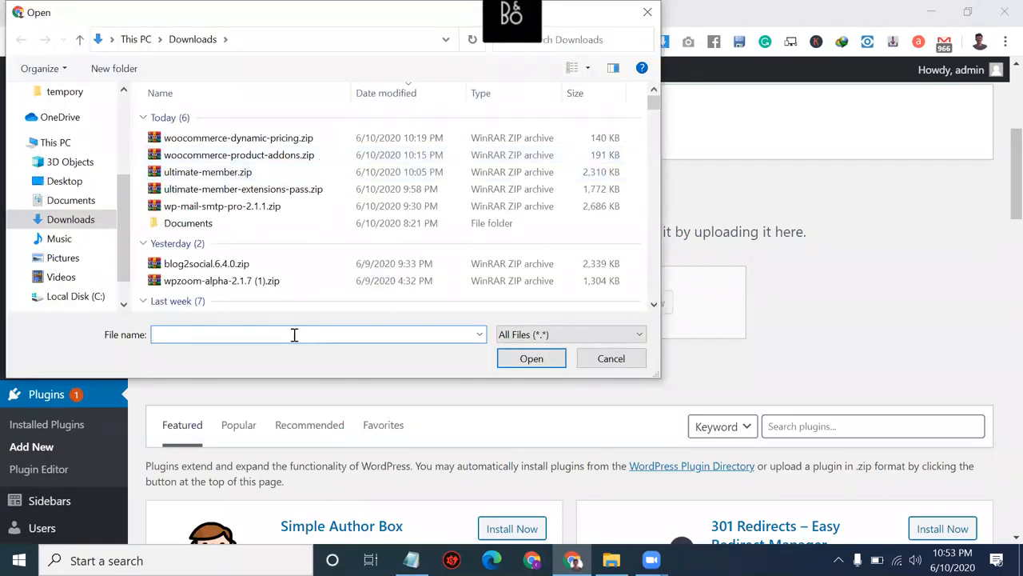
type("str")
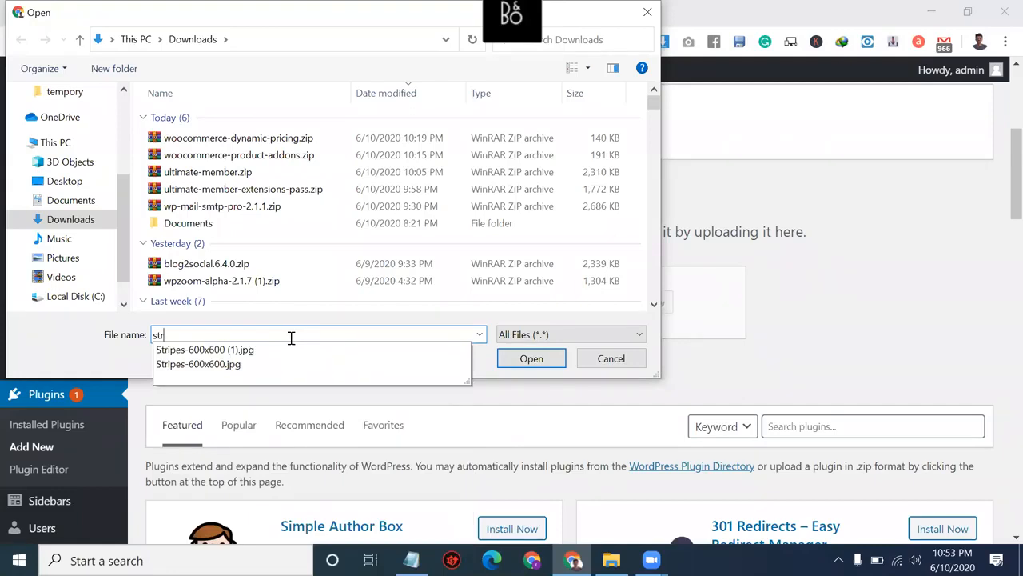
key("BackSpace")
key("BackSpace")
key("BackSpace")
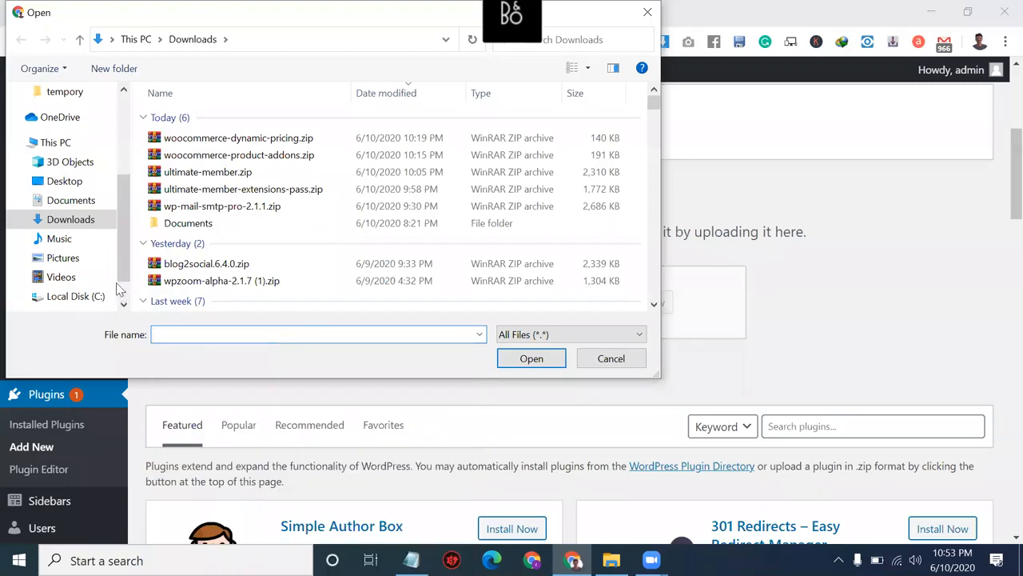
left_click(72, 205)
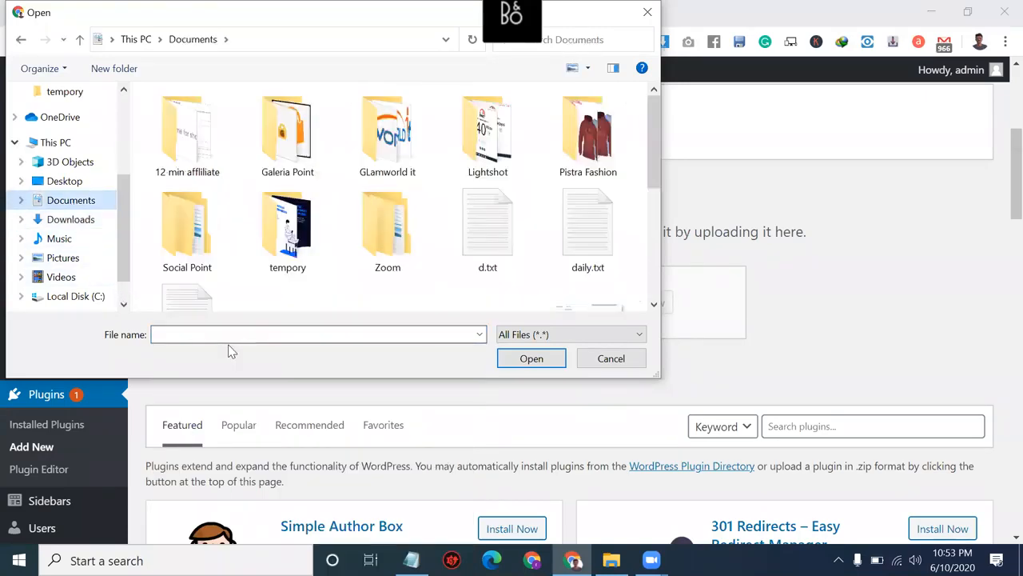
type("st")
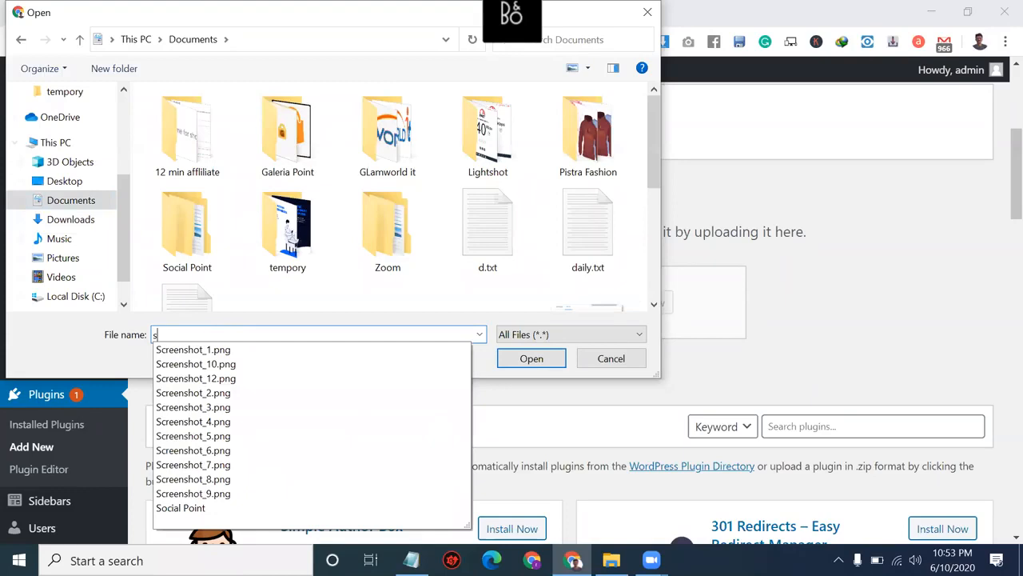
key("BackSpace")
key("BackSpace")
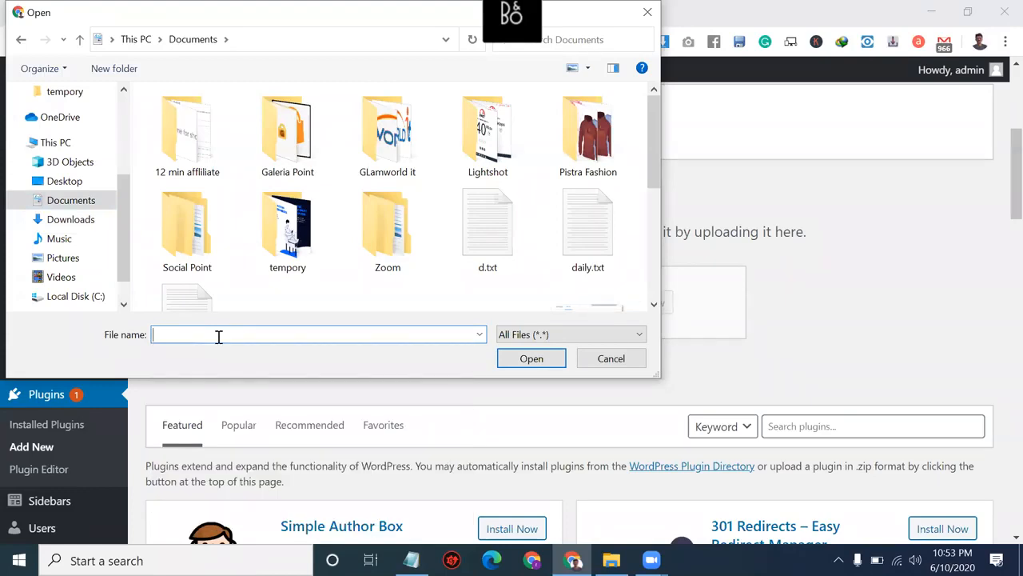
left_click(612, 359)
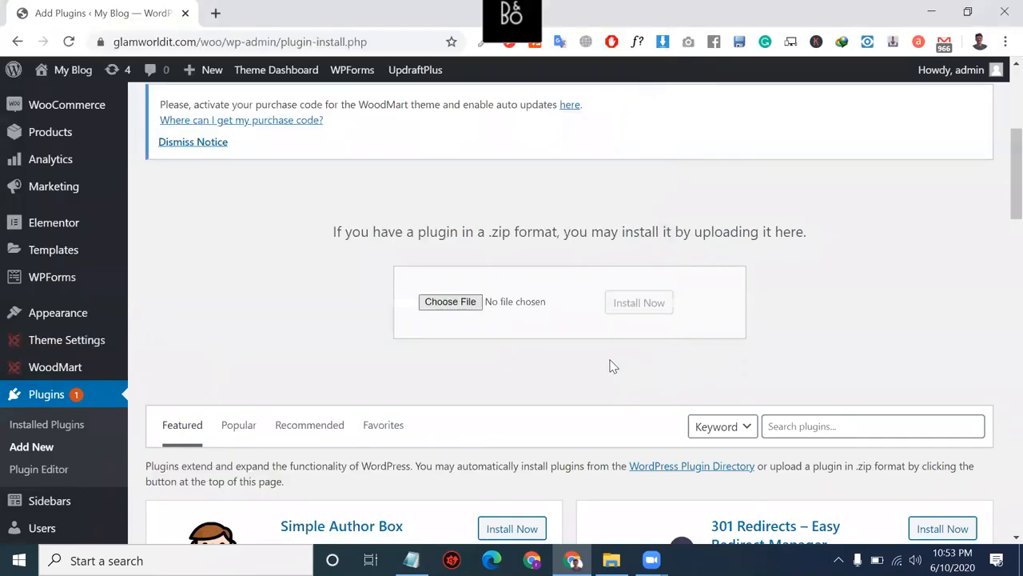
scroll(420, 317, "up", 3)
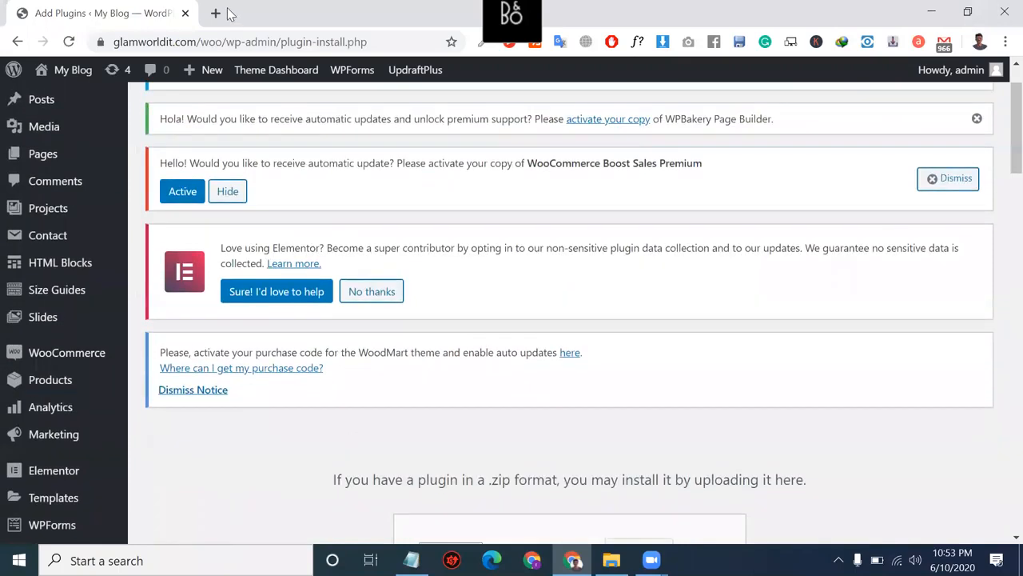
Step: In a new tab, search for the Stripe WooCommerce plugin and open its WooCommerce.com page
left_click(215, 13)
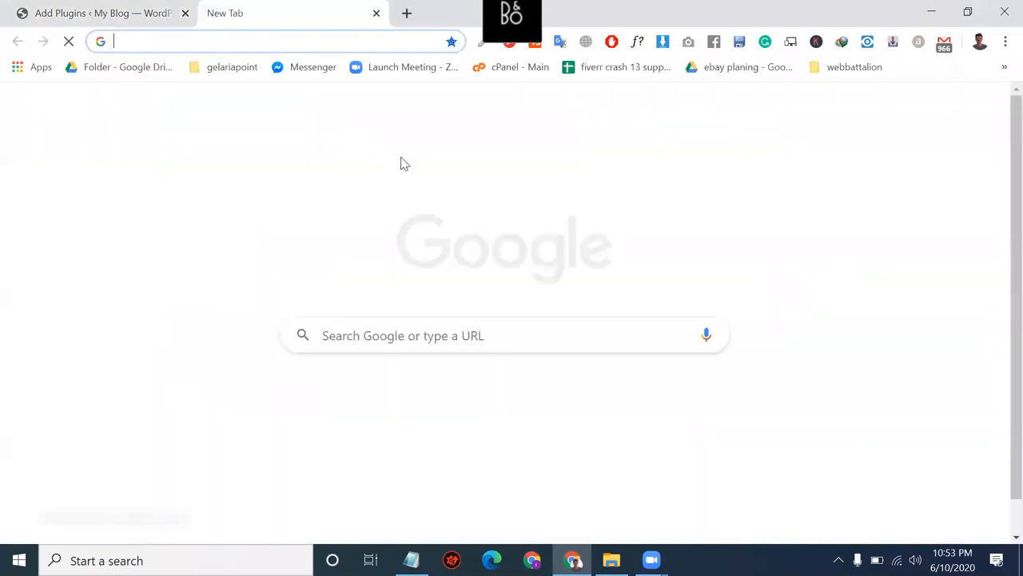
type("stripe woocommerce plugin")
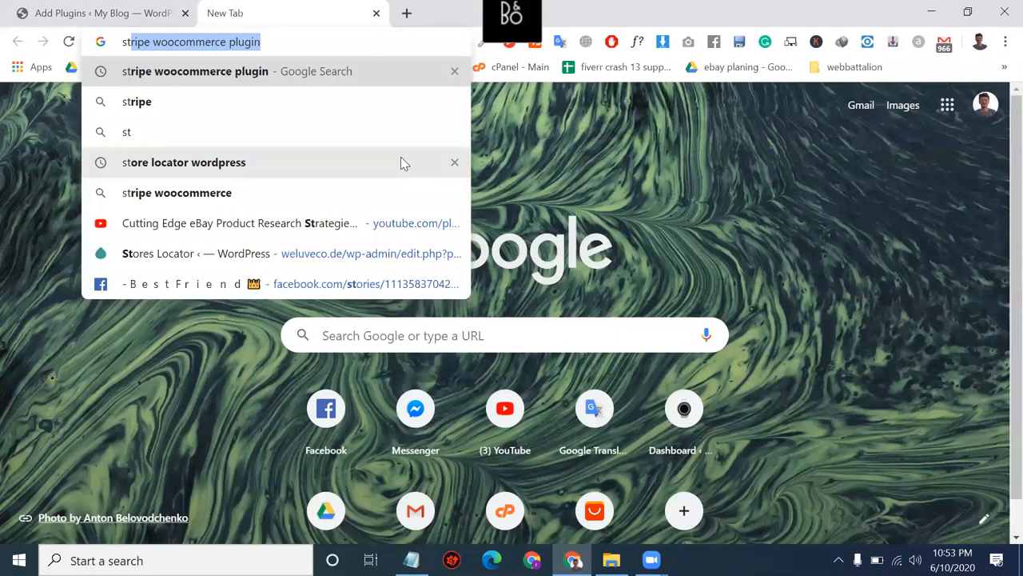
key("Return")
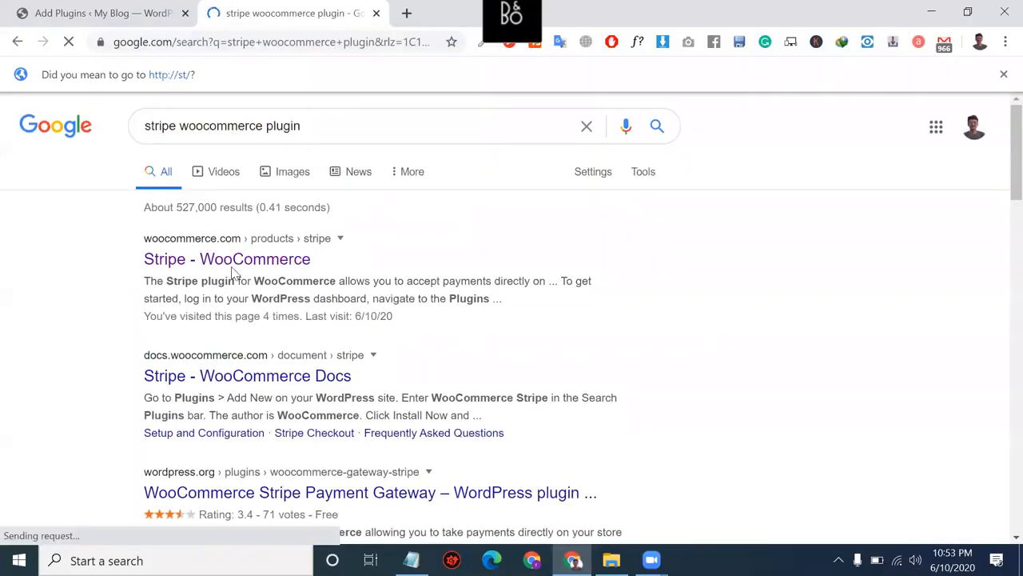
left_click(232, 267)
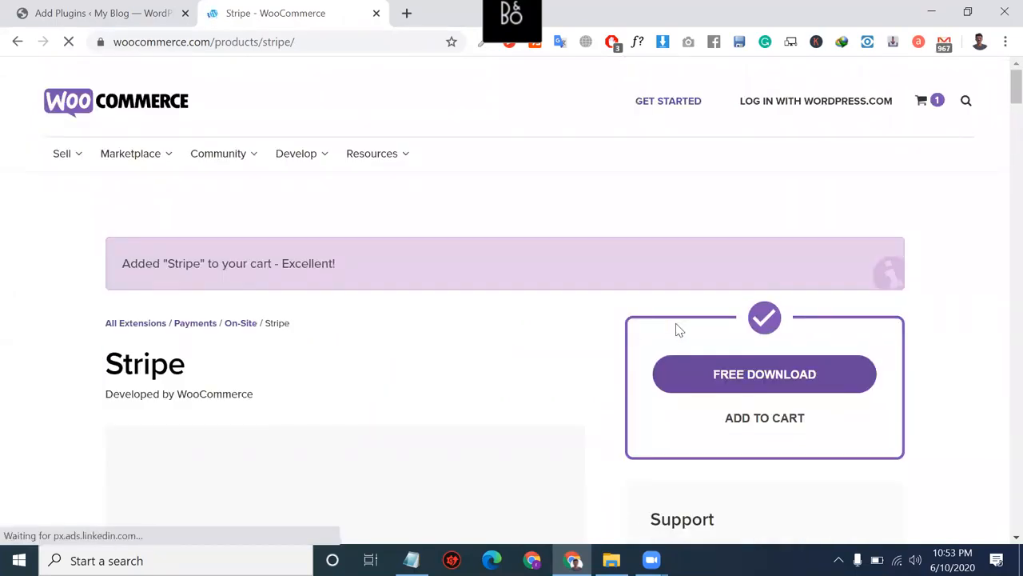
Step: Go to the cart holding Stripe at $0.00 and continue to the WordPress.com sign-up form
left_click(920, 99)
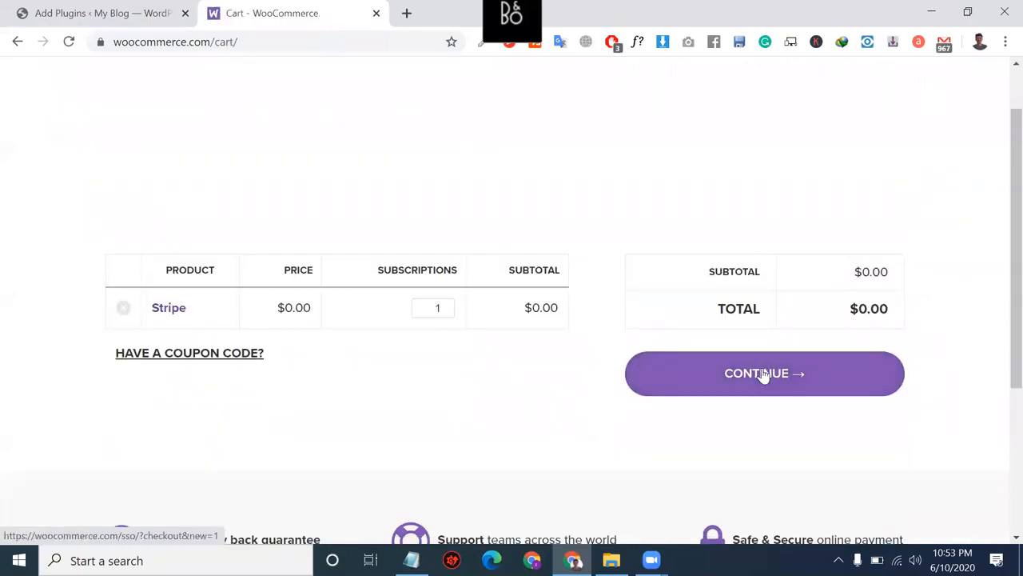
left_click(764, 376)
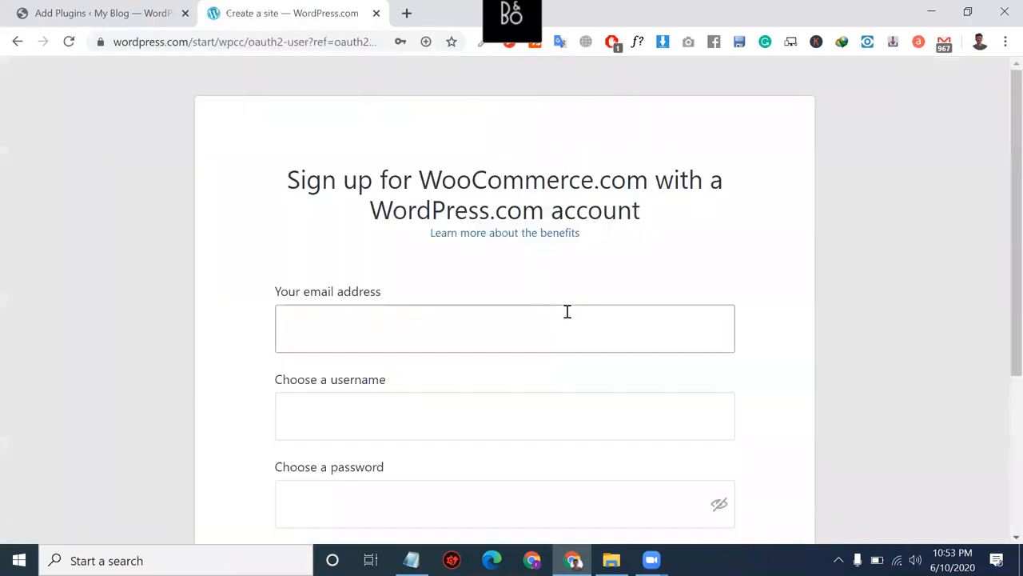
scroll(567, 317, "down", 2)
left_click(446, 160)
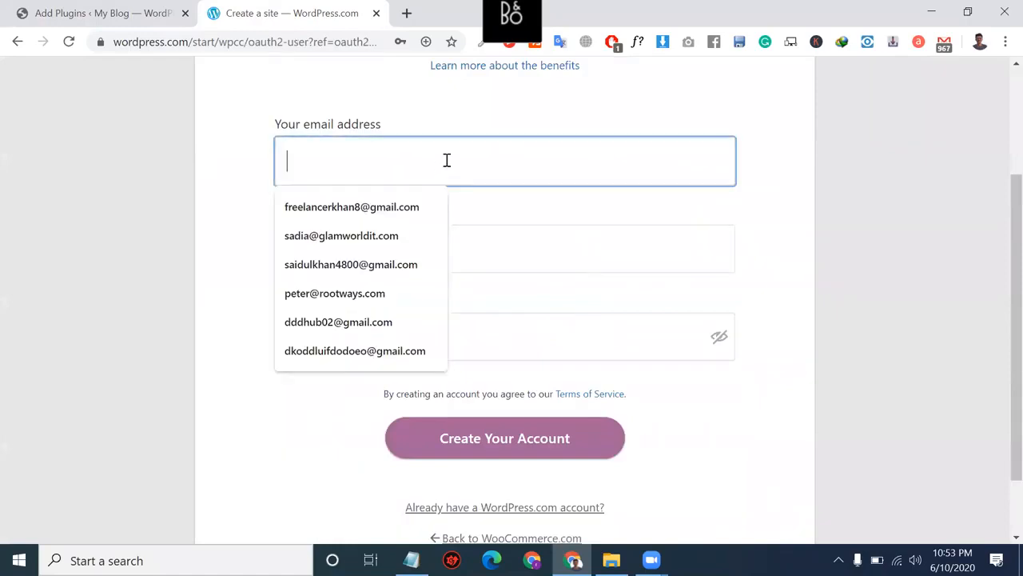
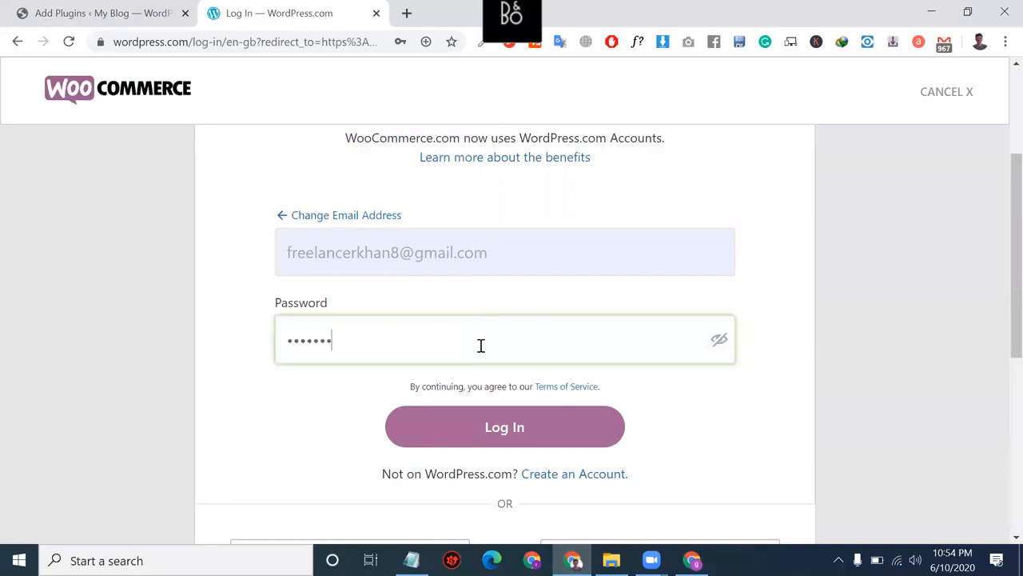
Step: Submit the login, find the wrong-password error below the field, then choose to sign up instead
left_click(544, 424)
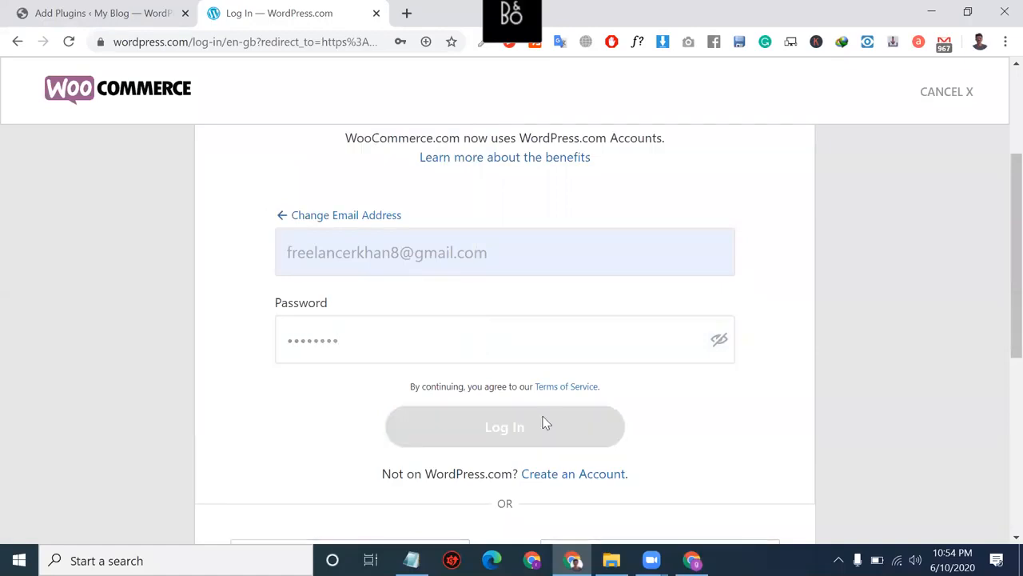
scroll(544, 415, "down", 2)
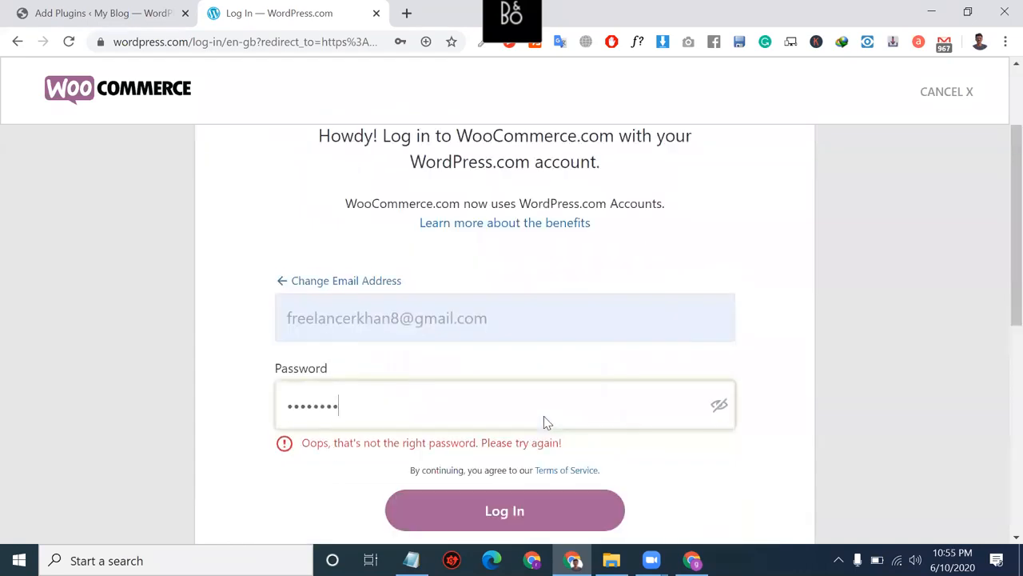
scroll(519, 414, "down", 2)
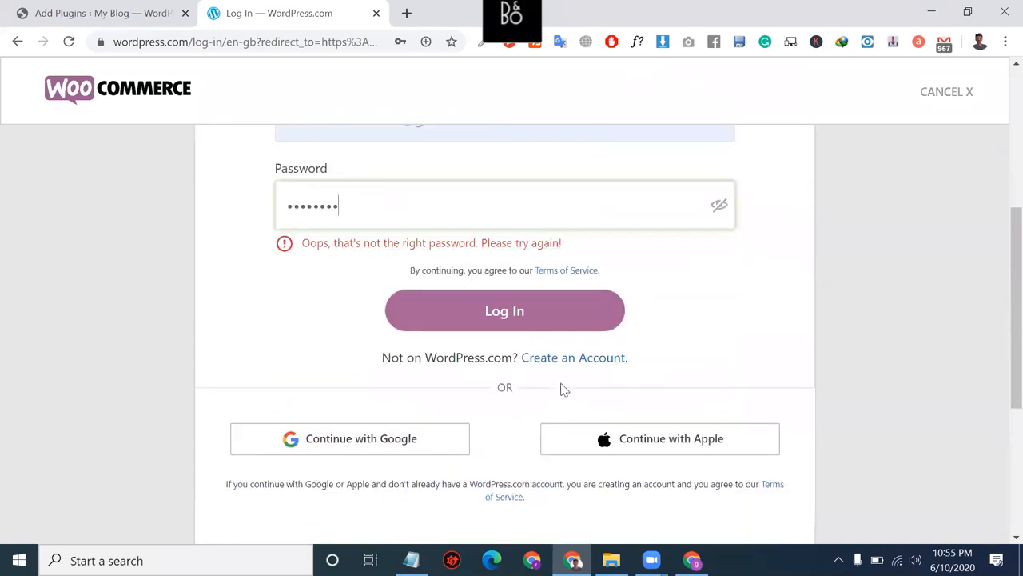
scroll(573, 253, "up", 2)
scroll(574, 259, "up", 3)
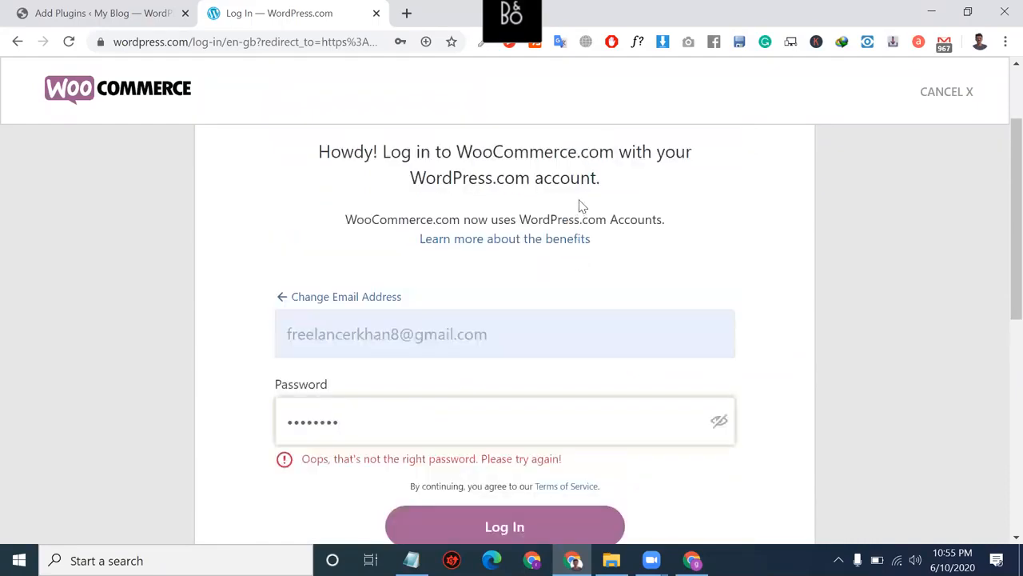
scroll(583, 196, "up", 1)
scroll(541, 373, "down", 3)
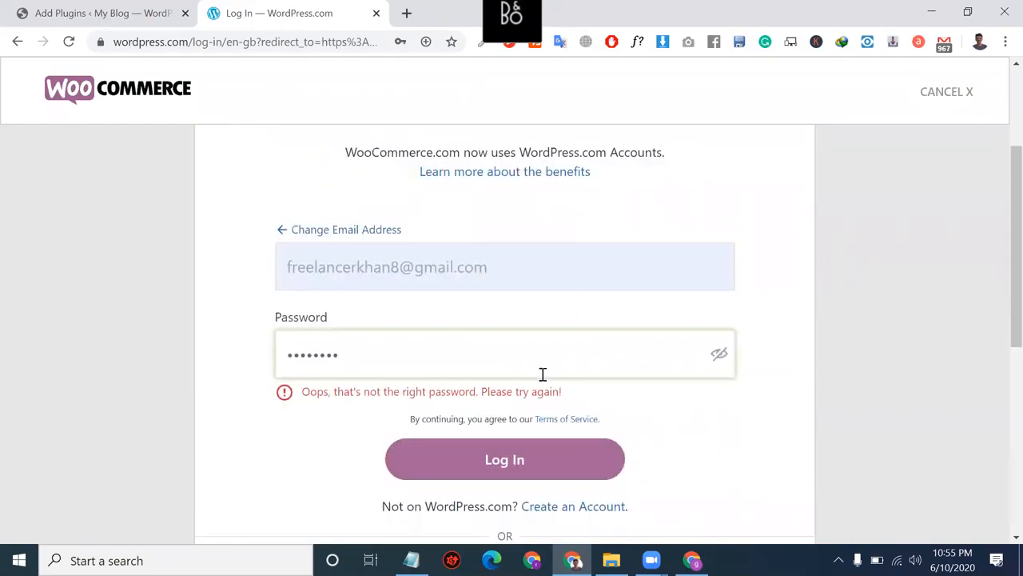
left_click(562, 386)
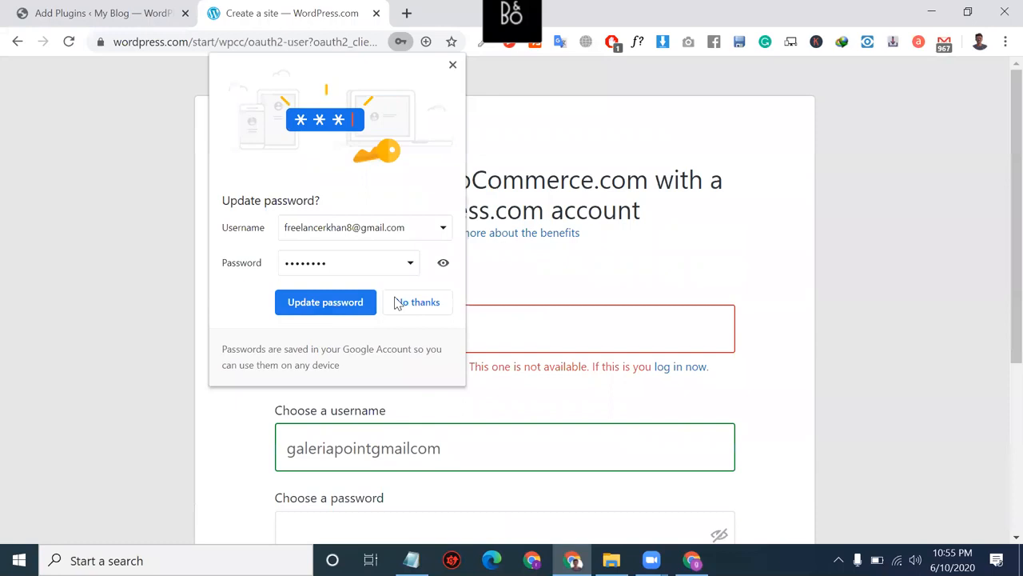
Step: Dismiss the password-update offer and focus the sign-up form's email field
left_click(417, 455)
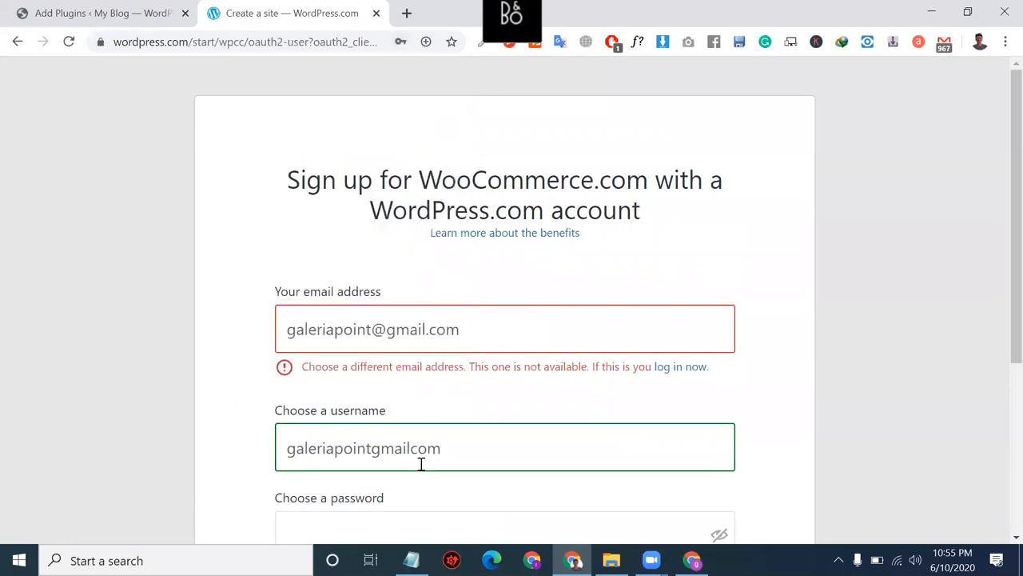
scroll(480, 322, "down", 1)
scroll(486, 354, "down", 1)
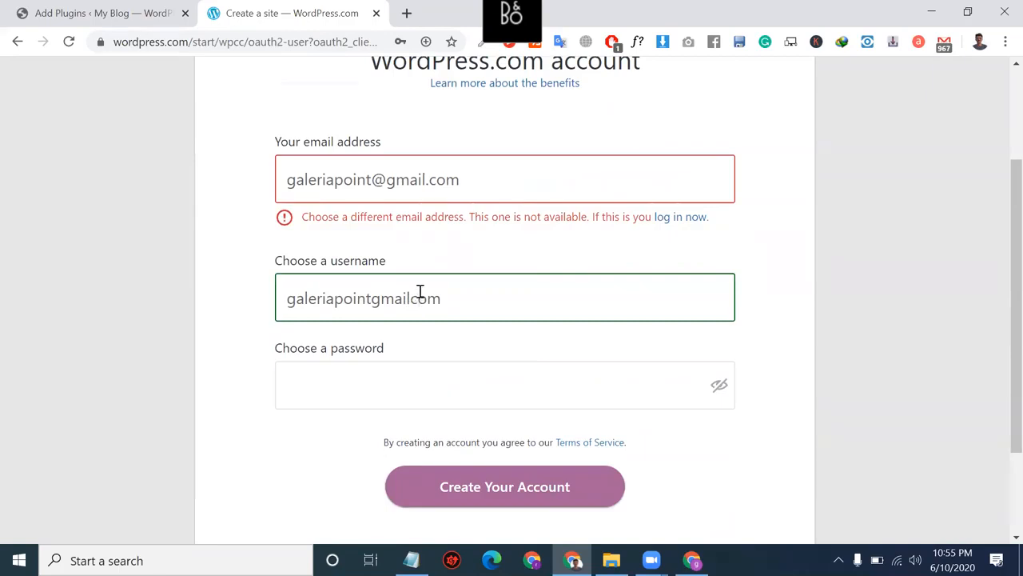
left_click(377, 185)
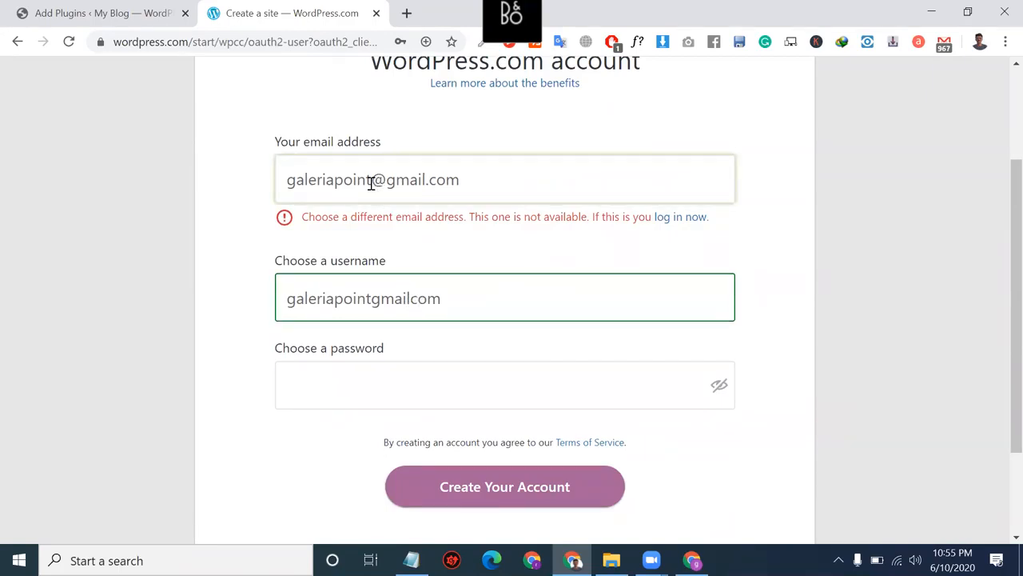
Step: Copy the email address from another Chrome profile's account details
left_click(981, 44)
scroll(916, 439, "down", 3)
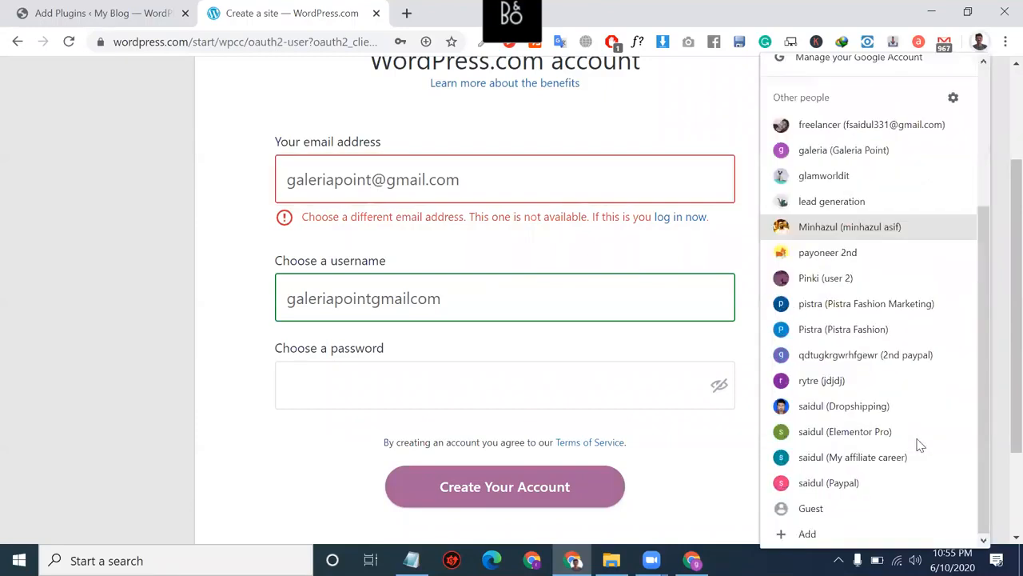
left_click(850, 381)
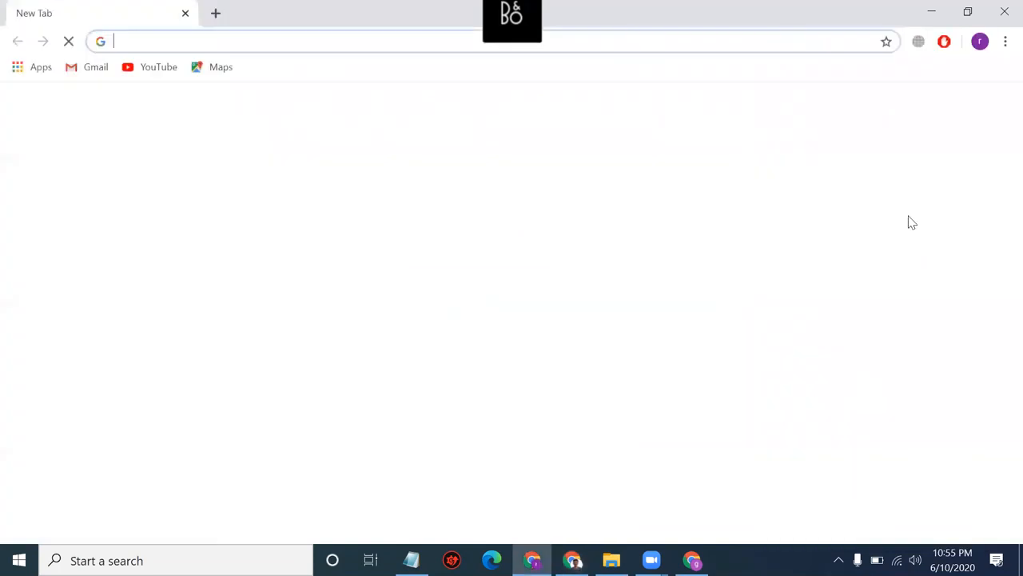
left_click(1000, 9)
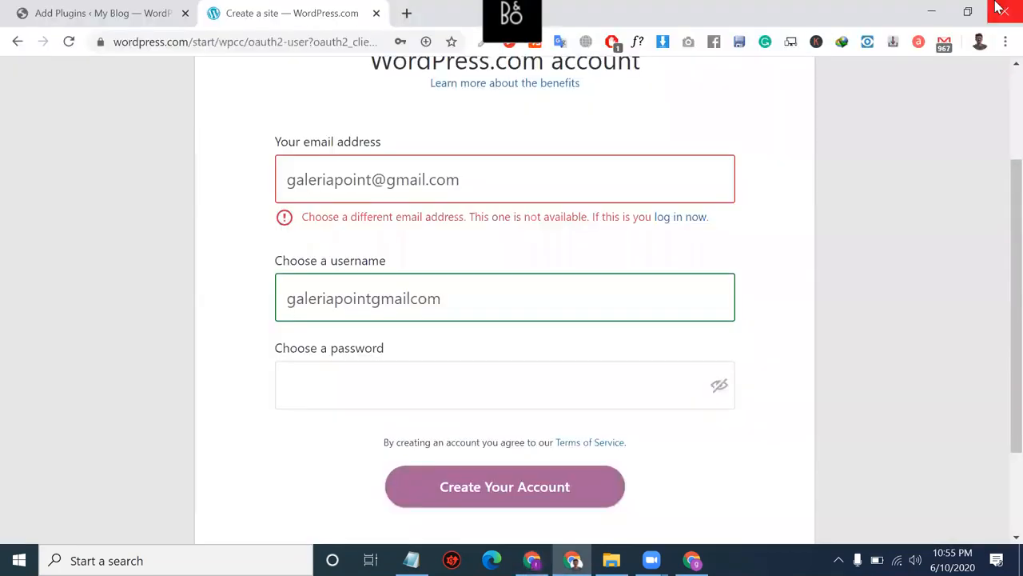
left_click(979, 44)
scroll(848, 518, "down", 3)
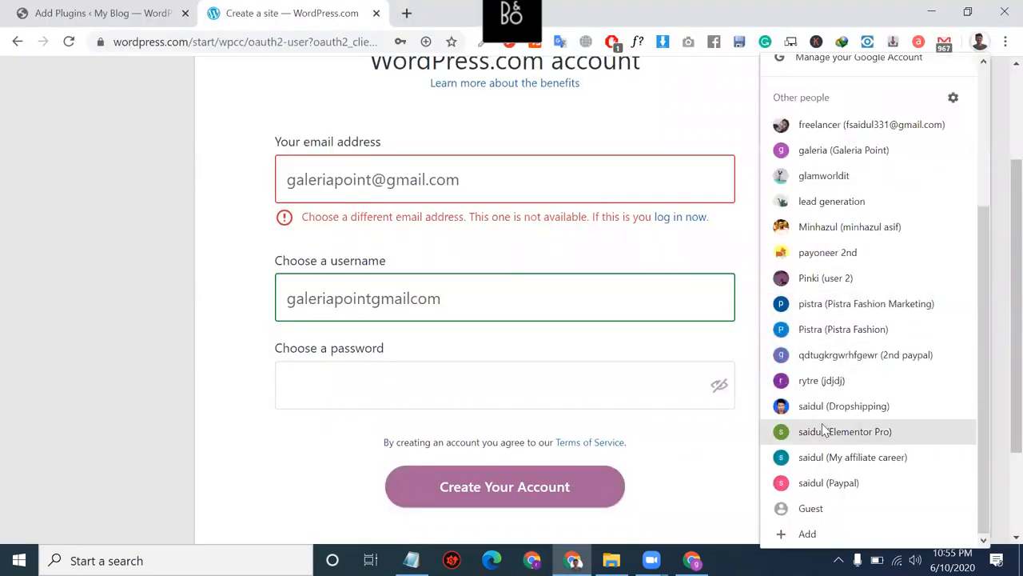
left_click(832, 377)
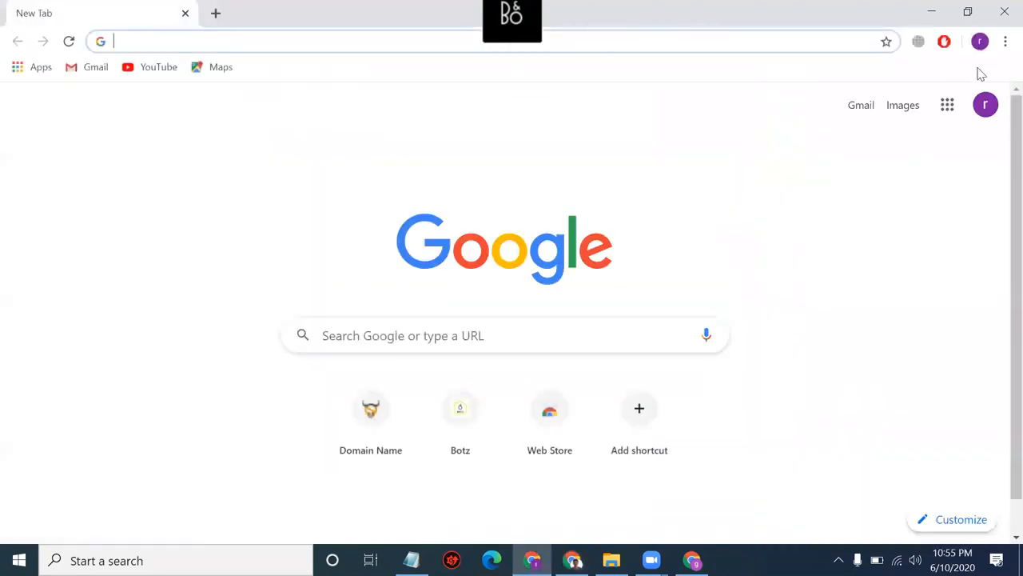
left_click(986, 104)
triple_click(871, 260)
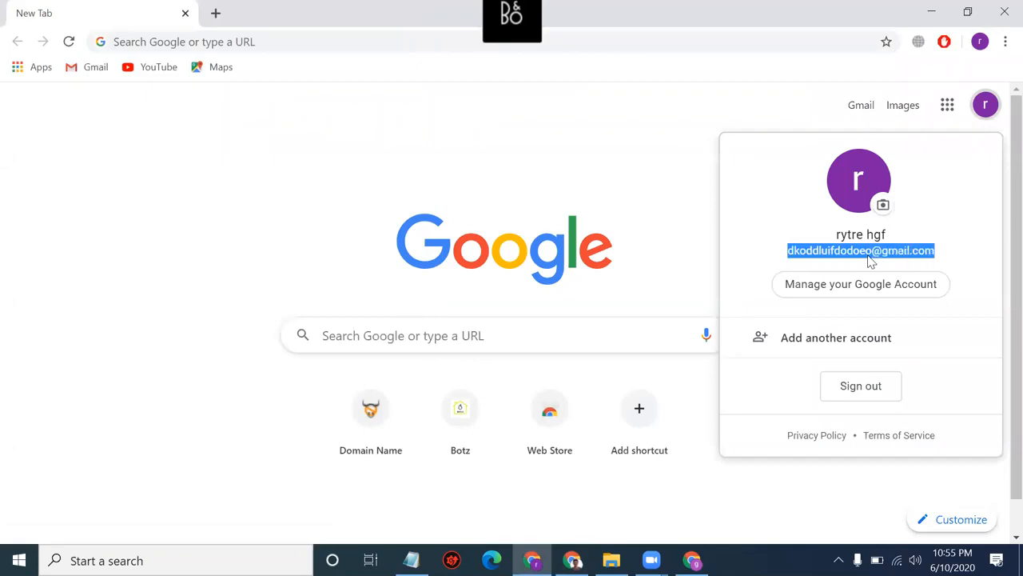
right_click(871, 261)
left_click(868, 267)
left_click(932, 12)
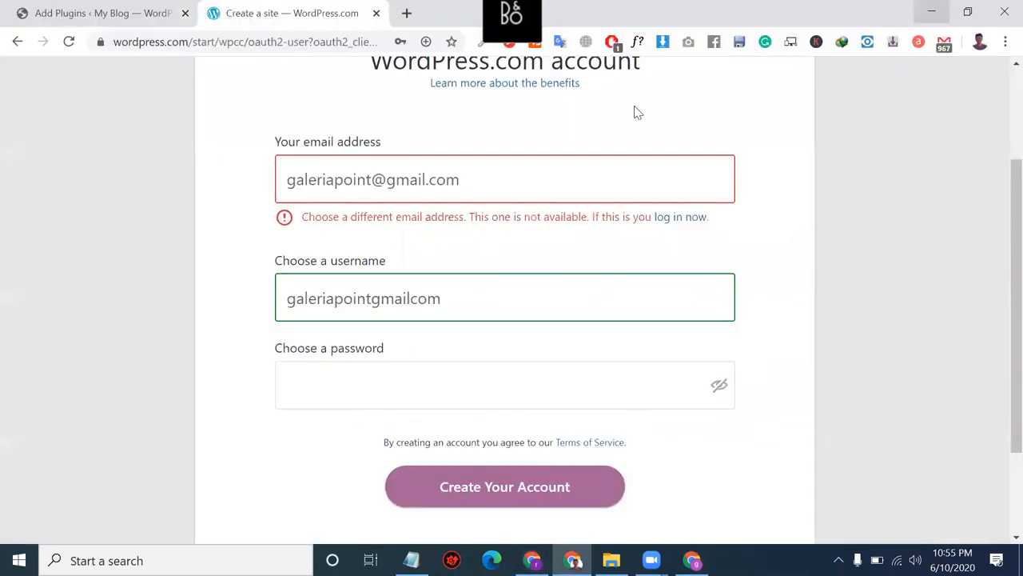
Step: Paste the copied email address into both the email and username fields
left_click(506, 187)
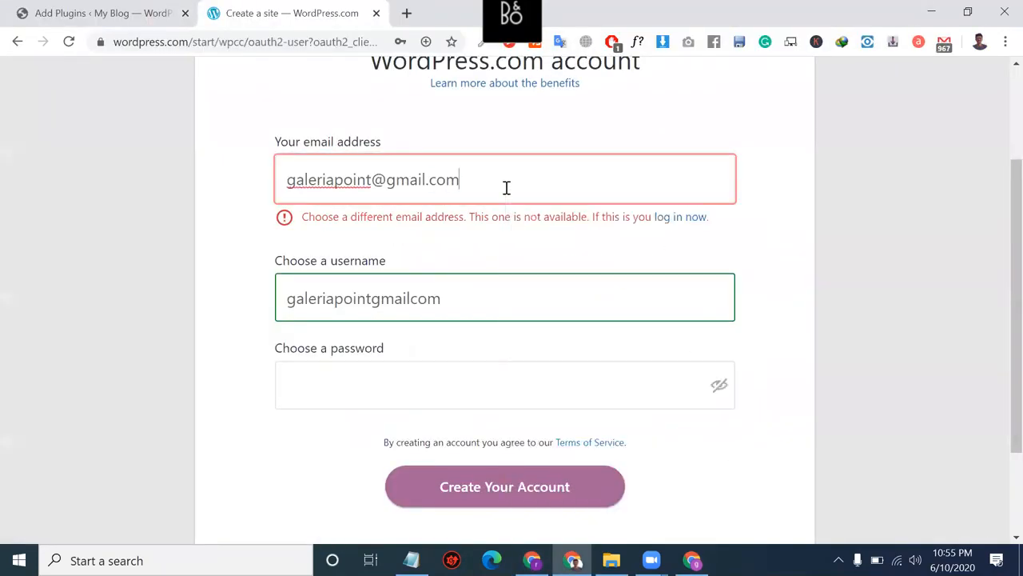
key("ctrl+a")
key("ctrl+v")
left_click(449, 277)
key("ctrl+a")
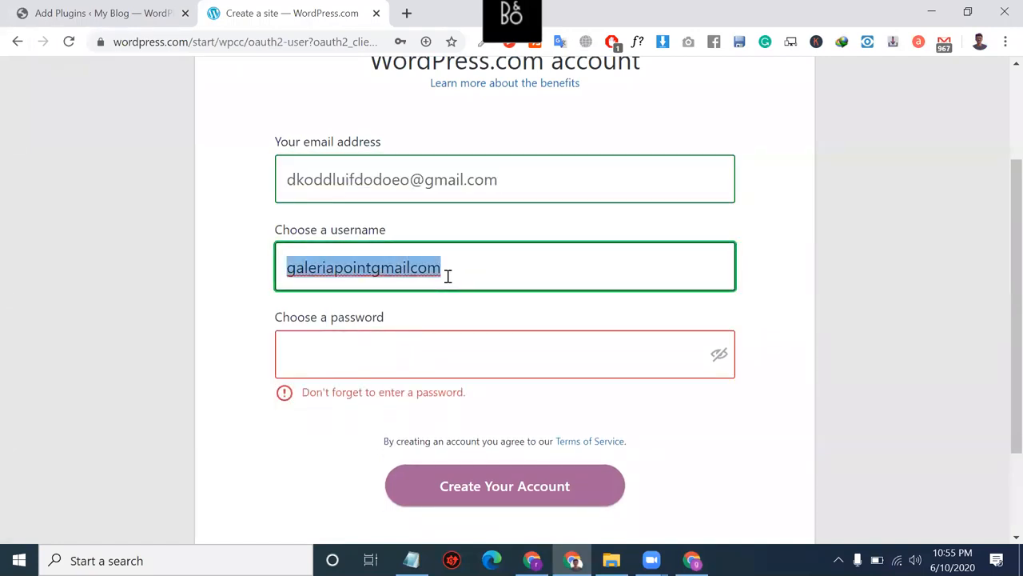
key("ctrl+v")
Step: Replace the rejected too-easy password with a stronger one and create the account
left_click(424, 352)
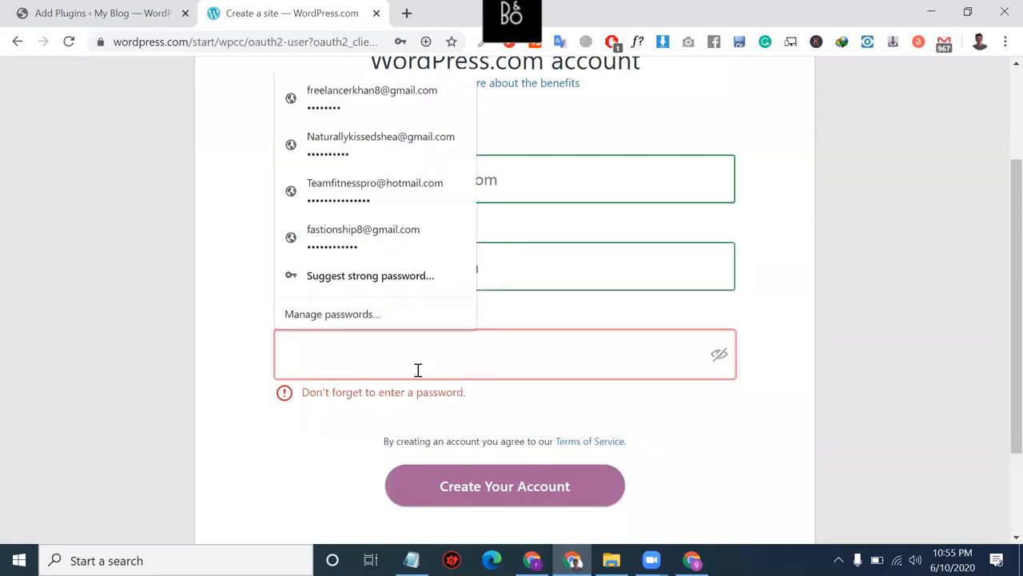
type("a")
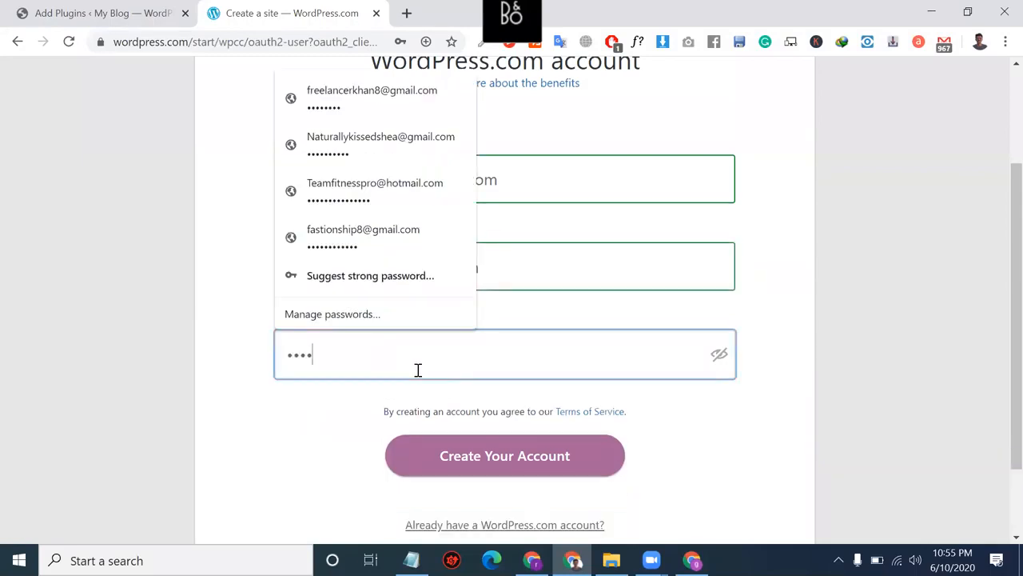
type("a")
left_click(476, 472)
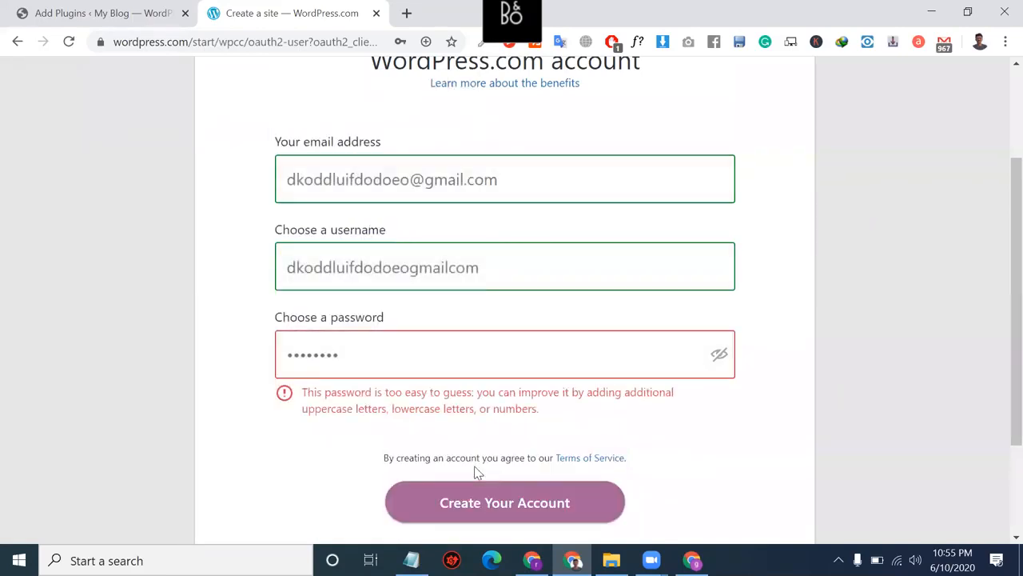
left_click(416, 368)
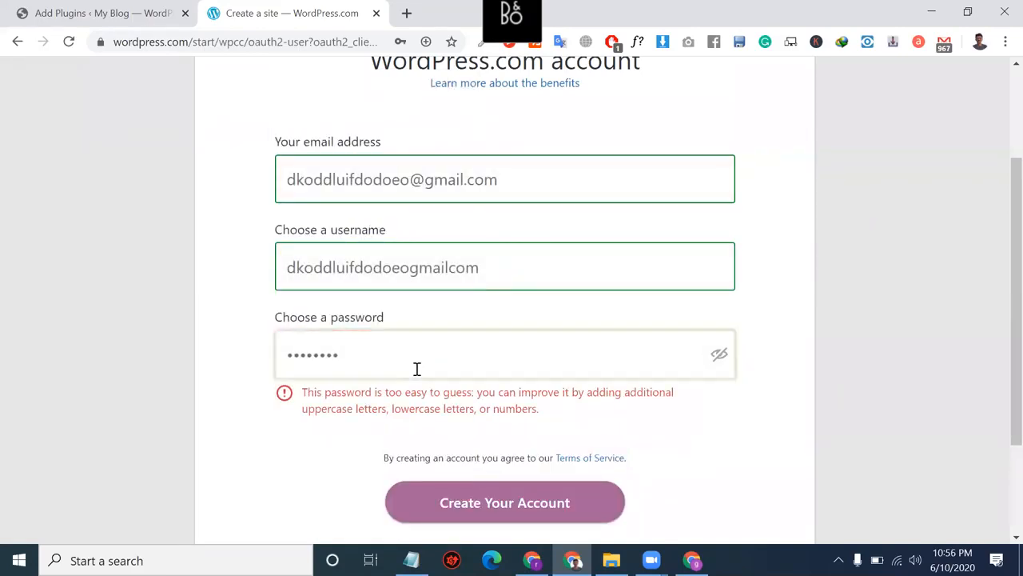
key("ctrl+a")
key("BackSpace")
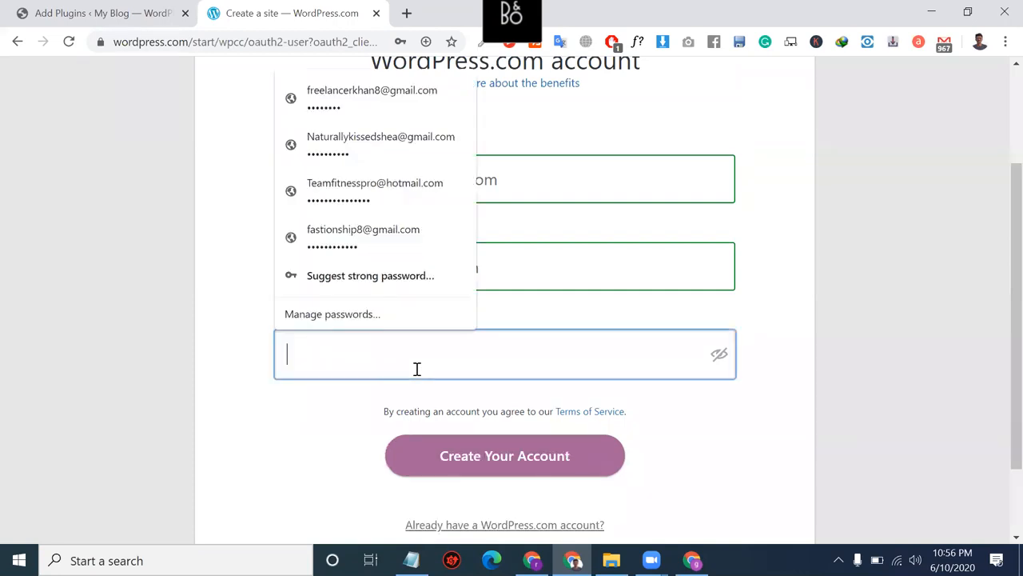
type("a••••")
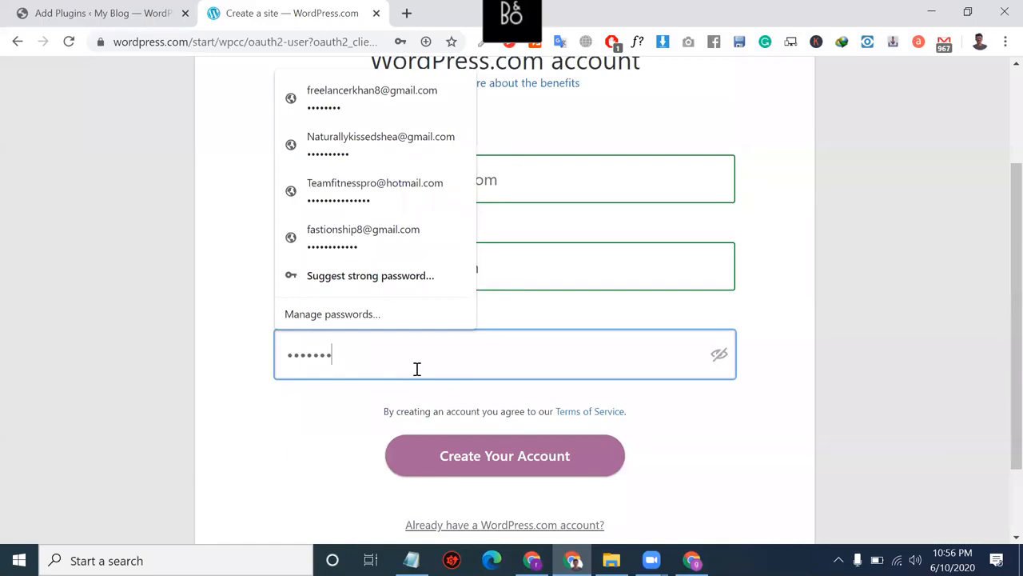
left_click(465, 454)
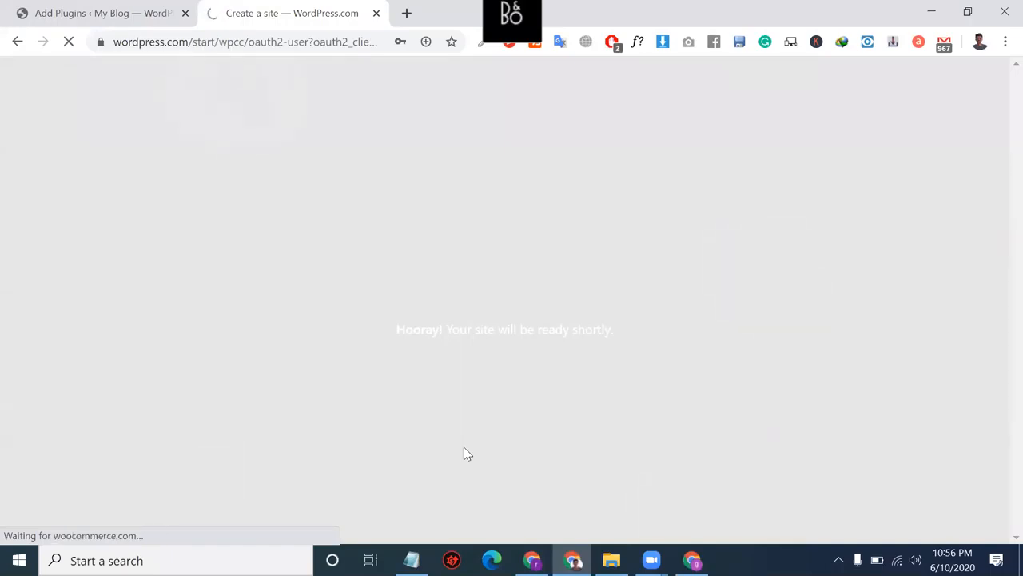
Step: Check the sign-up page's address and site-ready message, then go back to Add Plugins
left_click(255, 46)
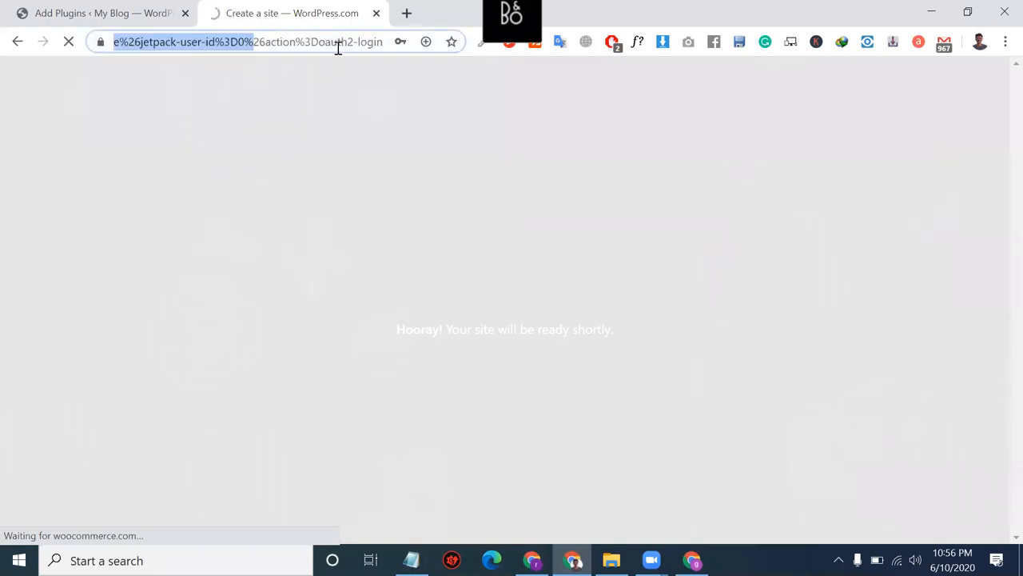
triple_click(548, 327)
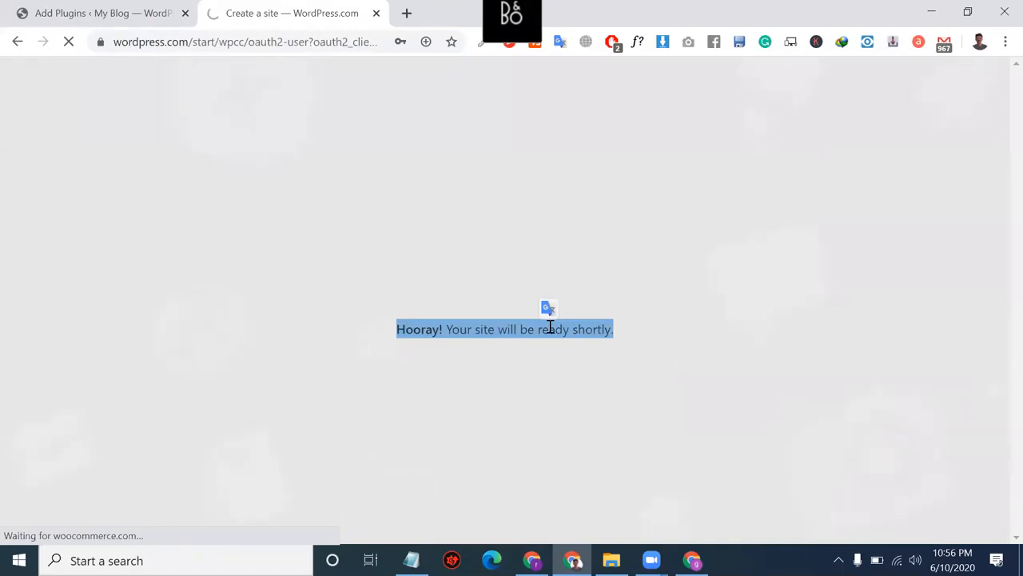
double_click(234, 40)
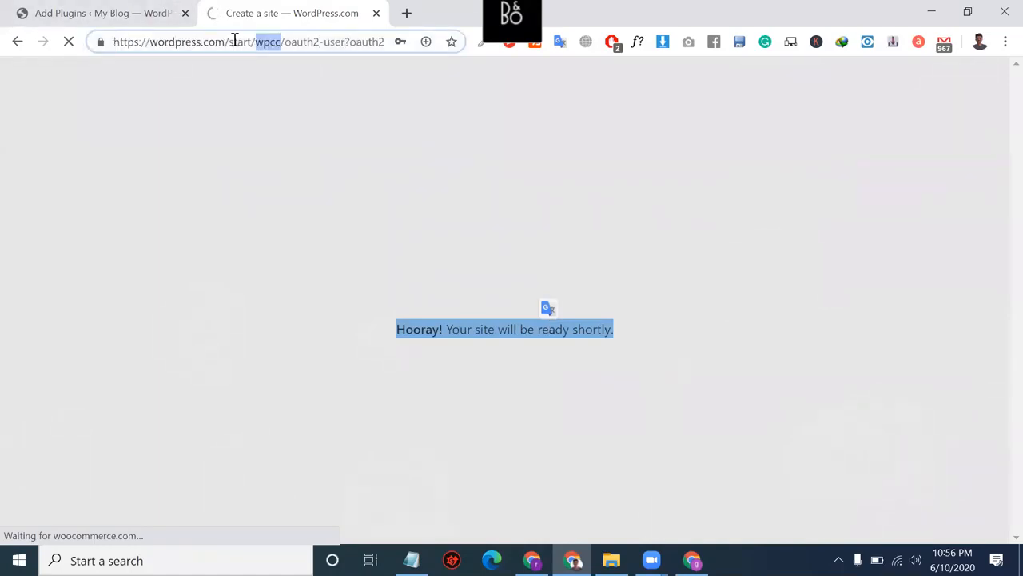
left_click(130, 10)
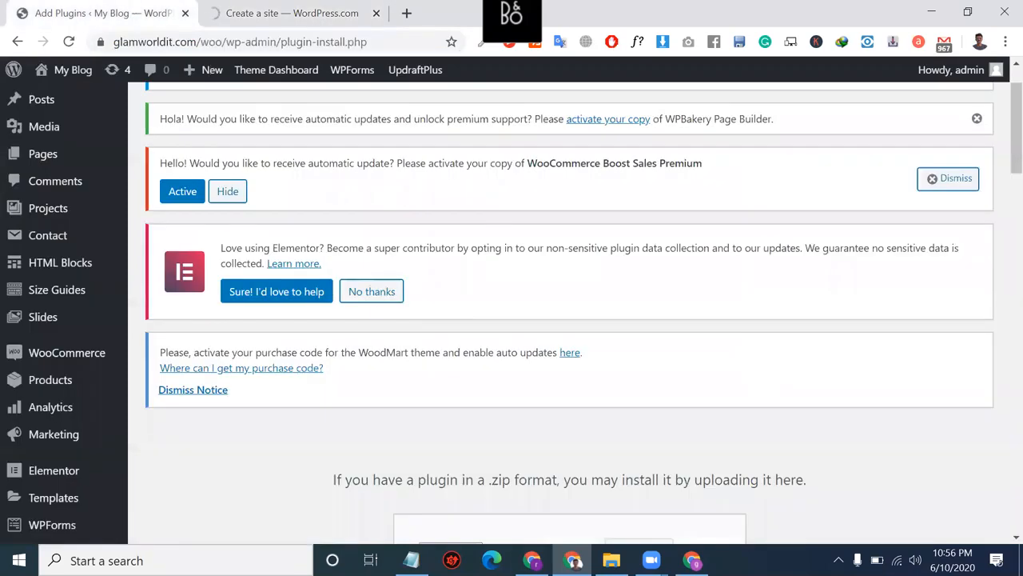
scroll(550, 431, "down", 3)
left_click(296, 7)
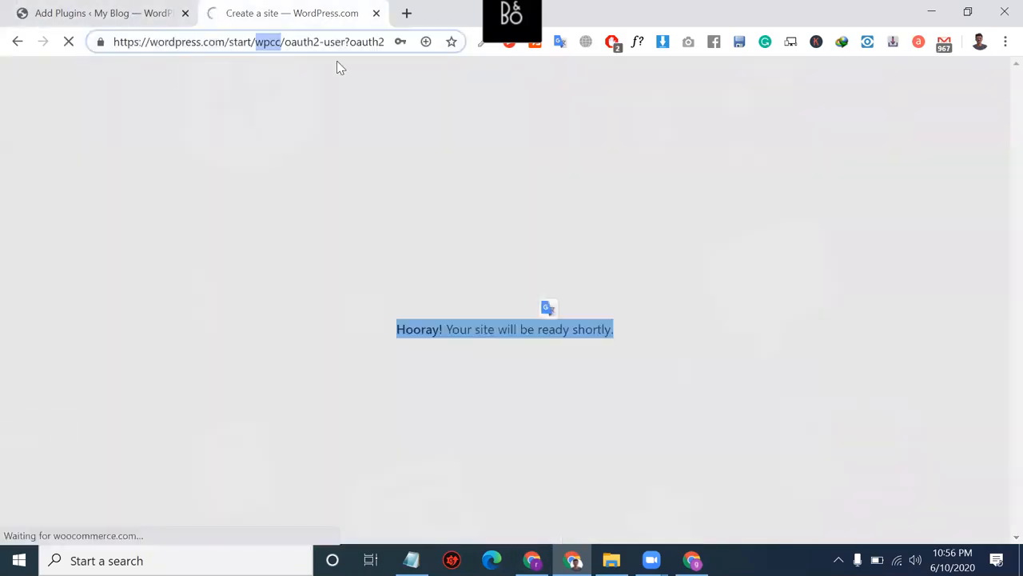
left_click(88, 9)
scroll(268, 285, "down", 5)
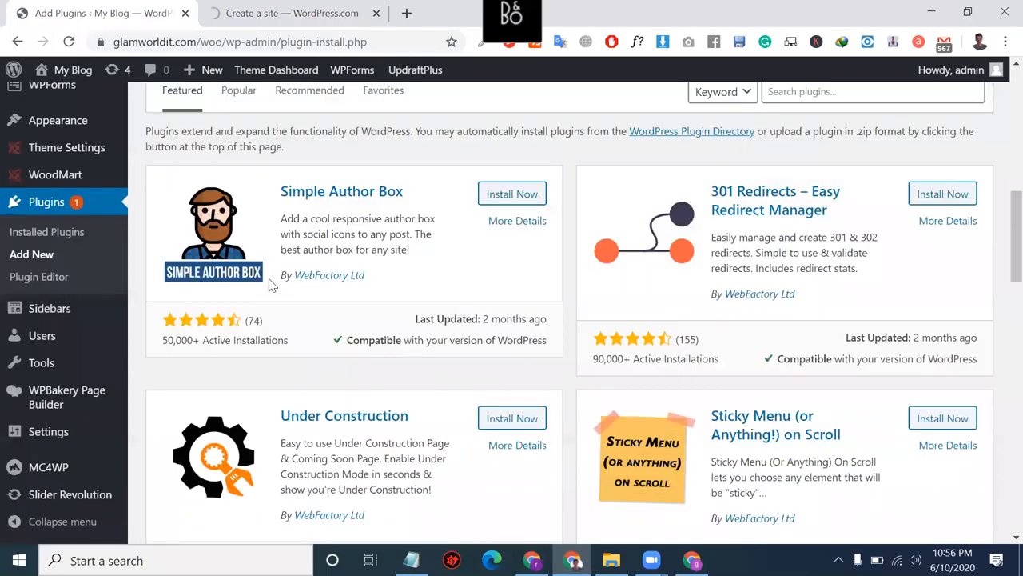
scroll(297, 299, "up", 1)
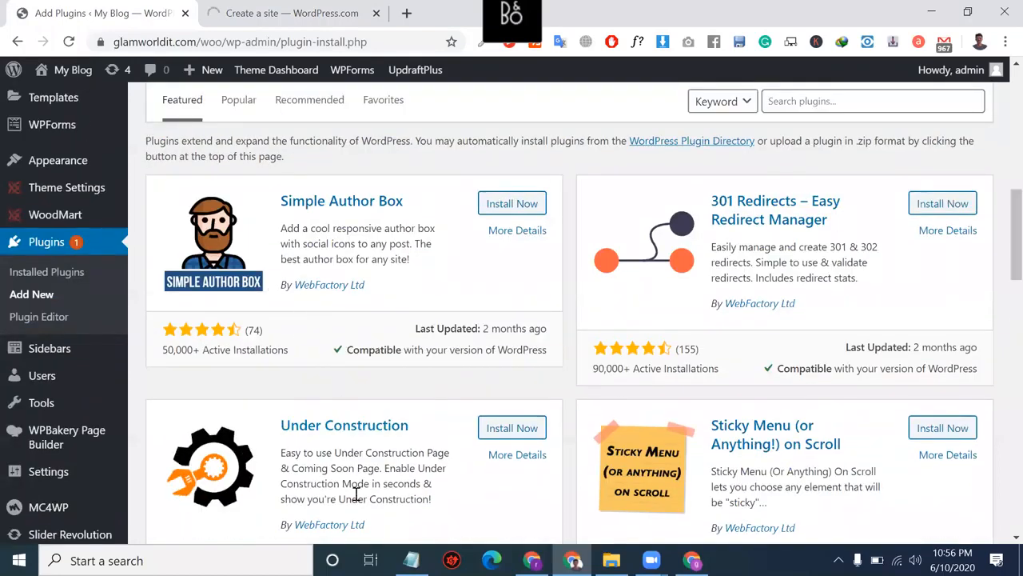
Step: Select the WooCommerce Tracking entry in the Notepad plugin list
left_click(411, 560)
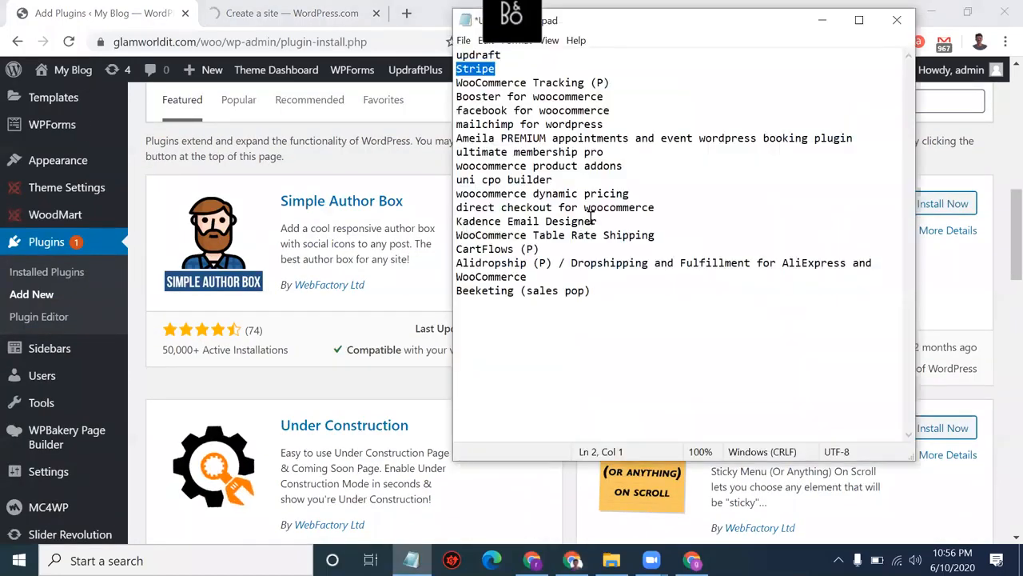
left_click(584, 84)
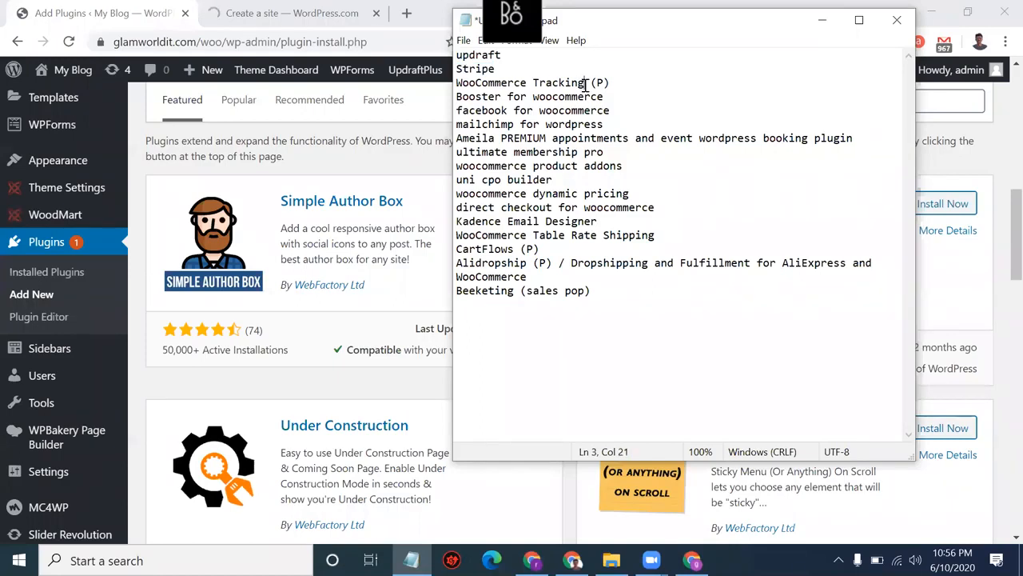
key("shift+Left")
left_click_drag(550, 82, 445, 85)
left_click(445, 87)
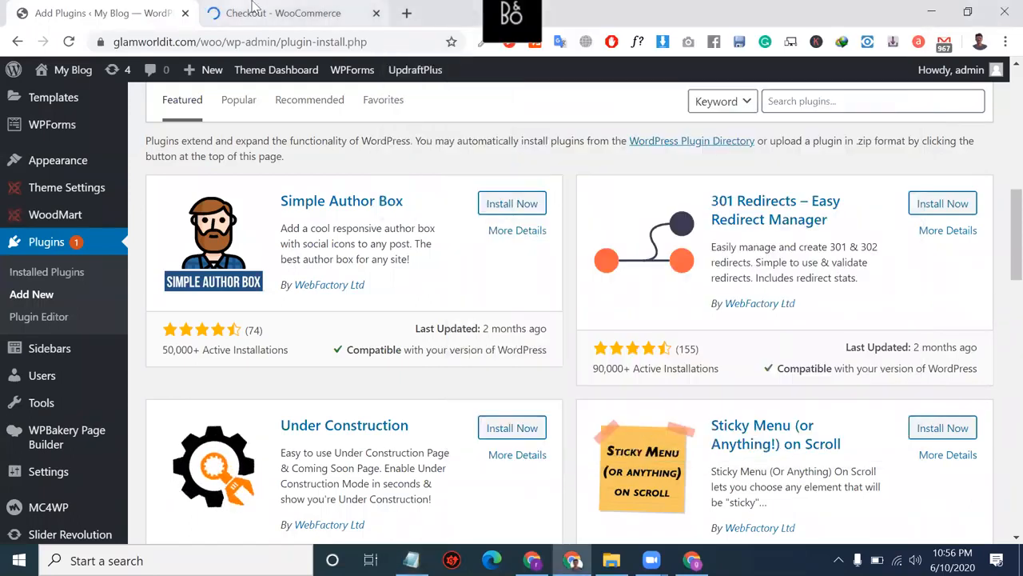
Step: On the checkout tab, save the wordpress.com login and try placing the free Stripe order
left_click(251, 12)
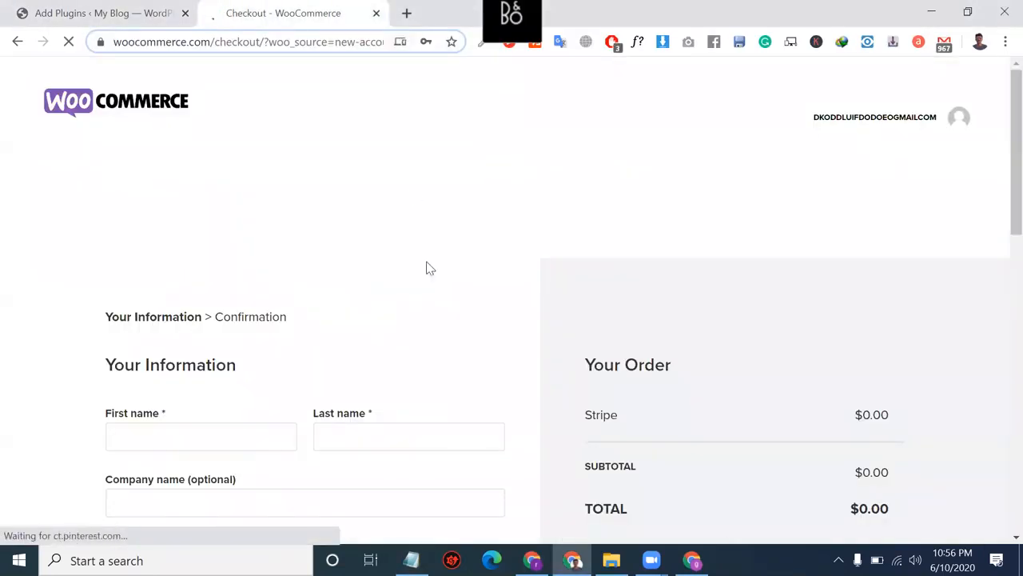
scroll(426, 267, "down", 2)
scroll(519, 381, "down", 2)
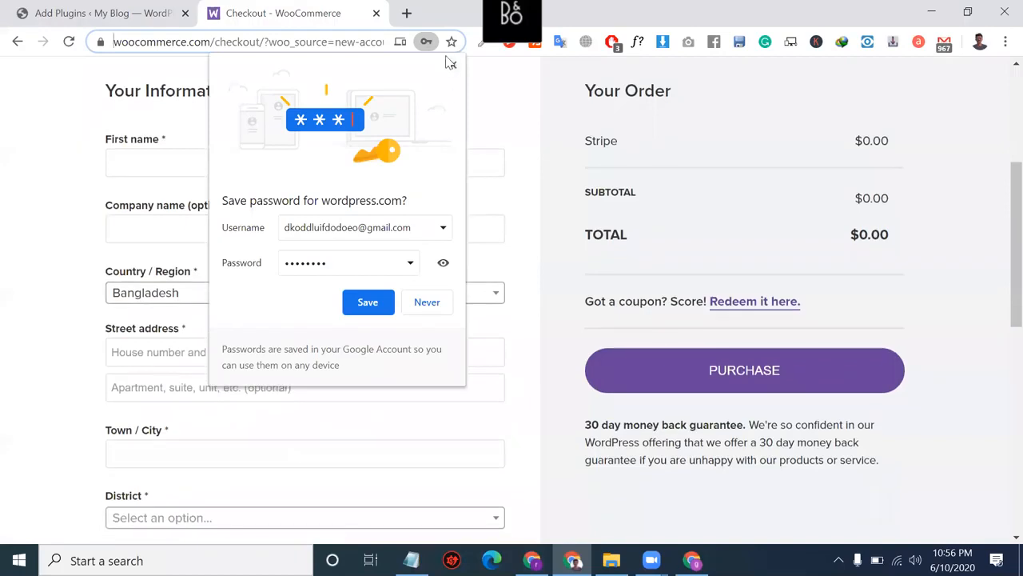
left_click(371, 314)
scroll(559, 452, "down", 3)
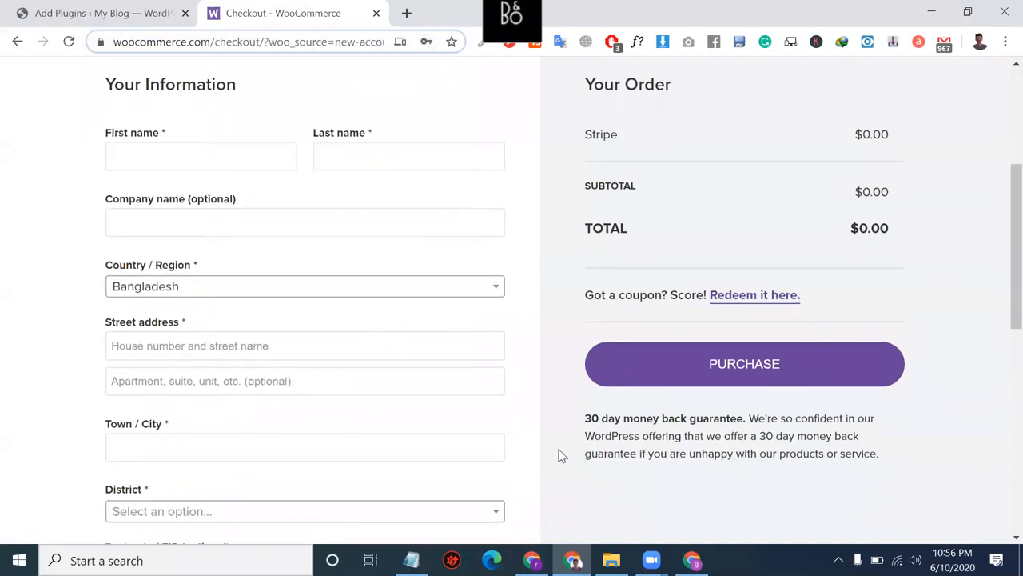
scroll(651, 384, "up", 2)
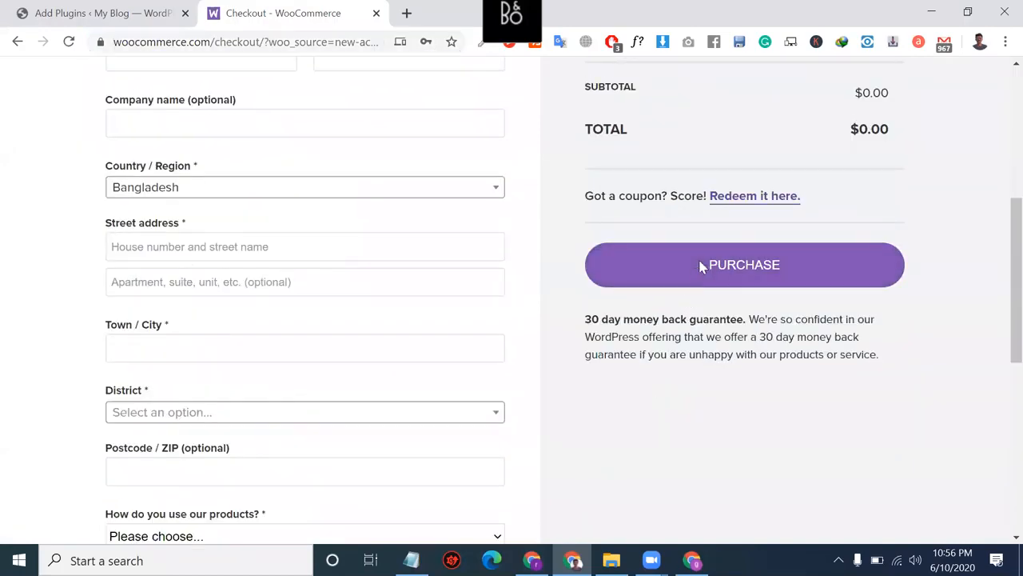
left_click(700, 267)
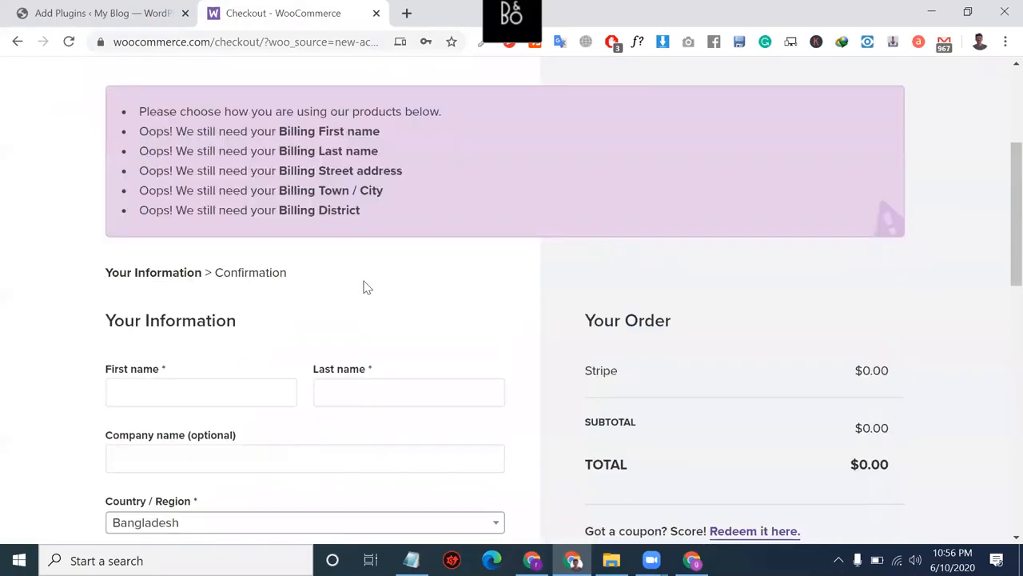
Step: Autofill the first name, last name and address from saved entries, then resubmit
left_click(218, 449)
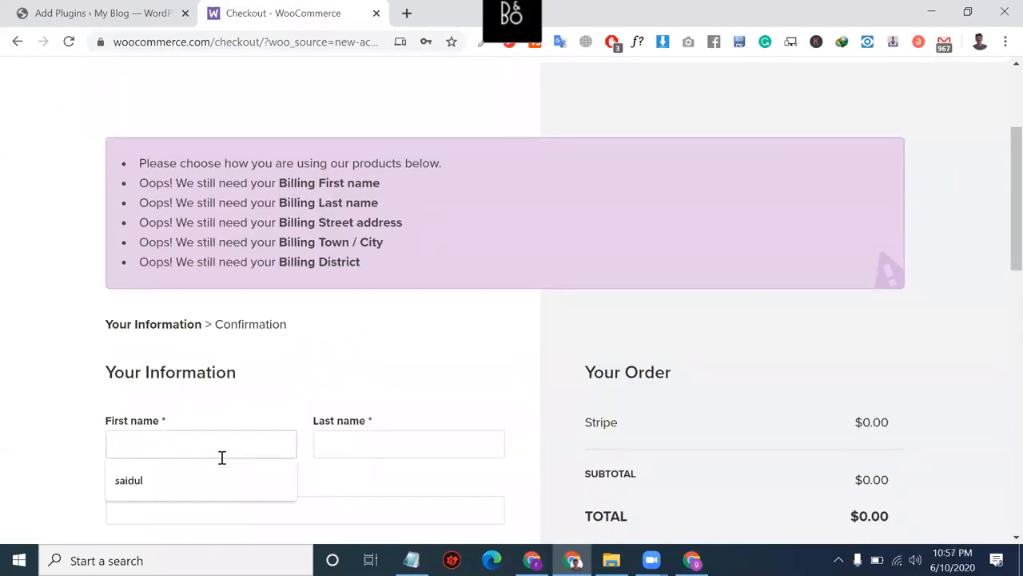
left_click(224, 472)
left_click(359, 444)
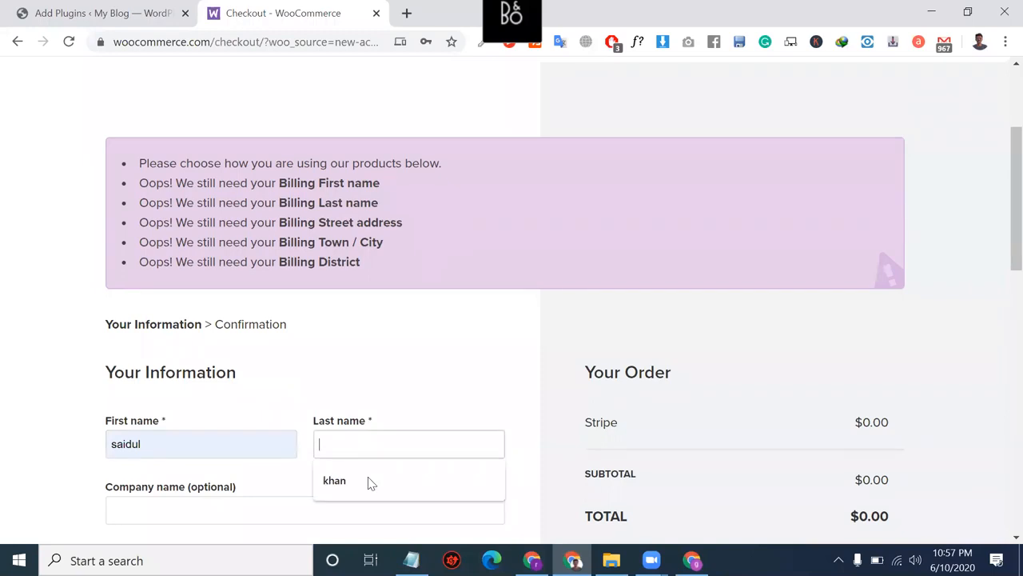
left_click(368, 480)
scroll(368, 480, "down", 3)
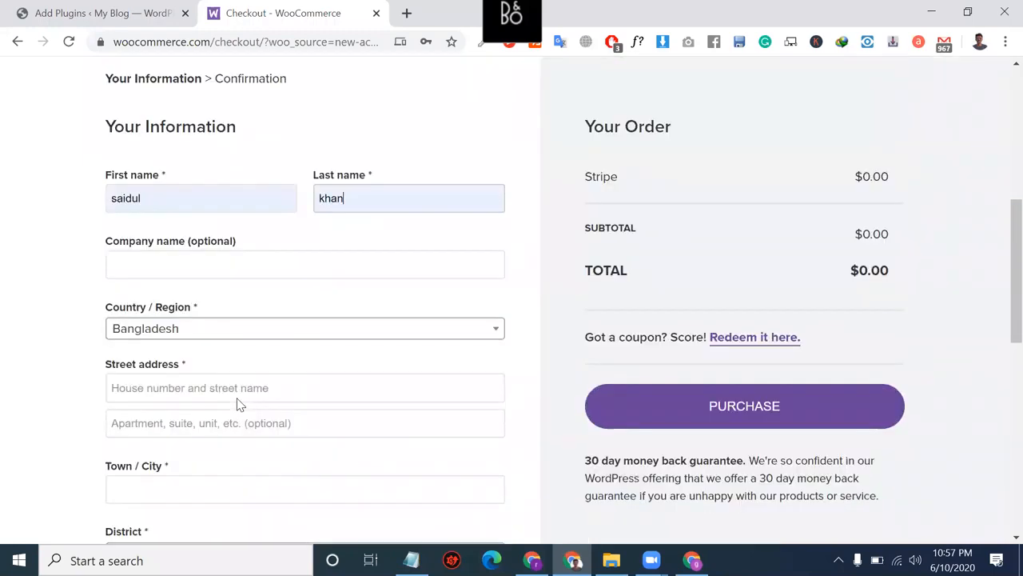
left_click(213, 352)
left_click(220, 393)
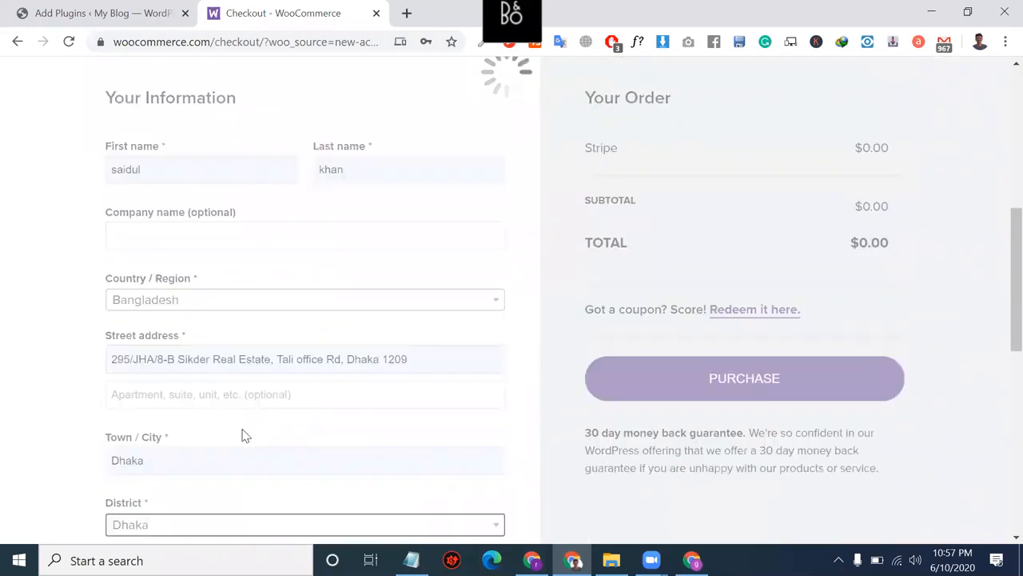
scroll(245, 436, "down", 4)
scroll(672, 305, "up", 3)
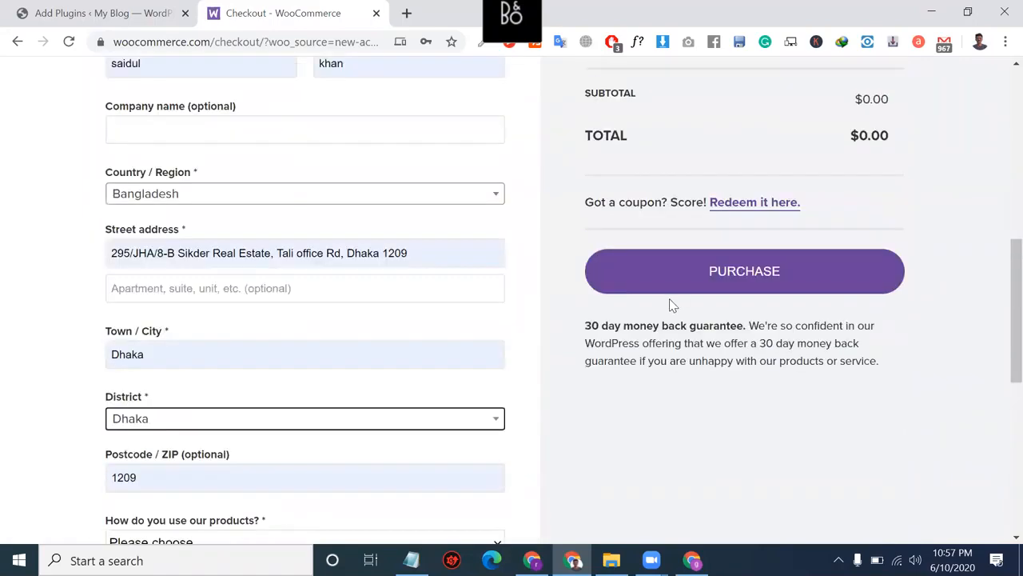
left_click(674, 292)
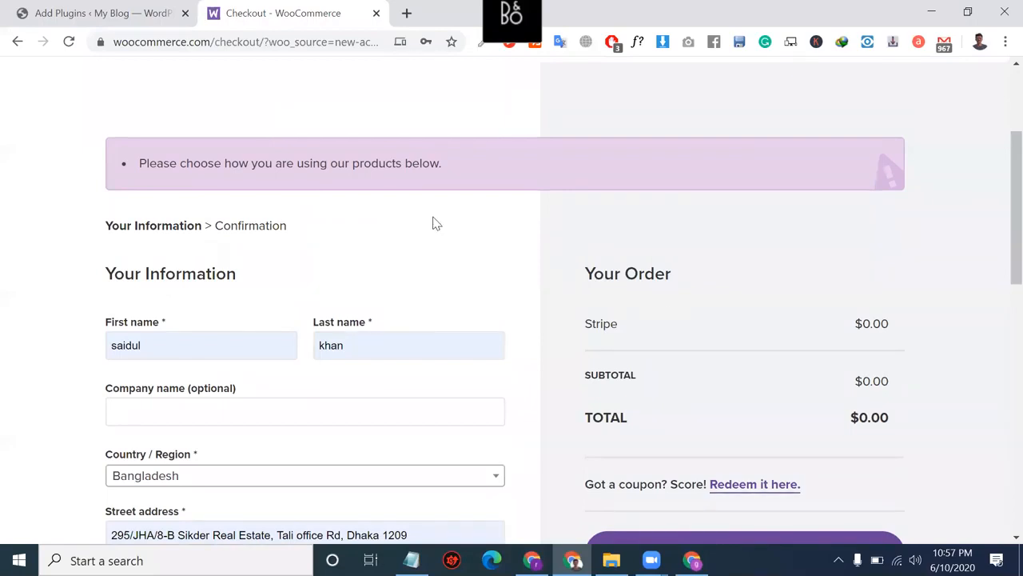
Step: Set product usage to Developer, place the order, and download the Stripe extension zip
scroll(434, 228, "down", 4)
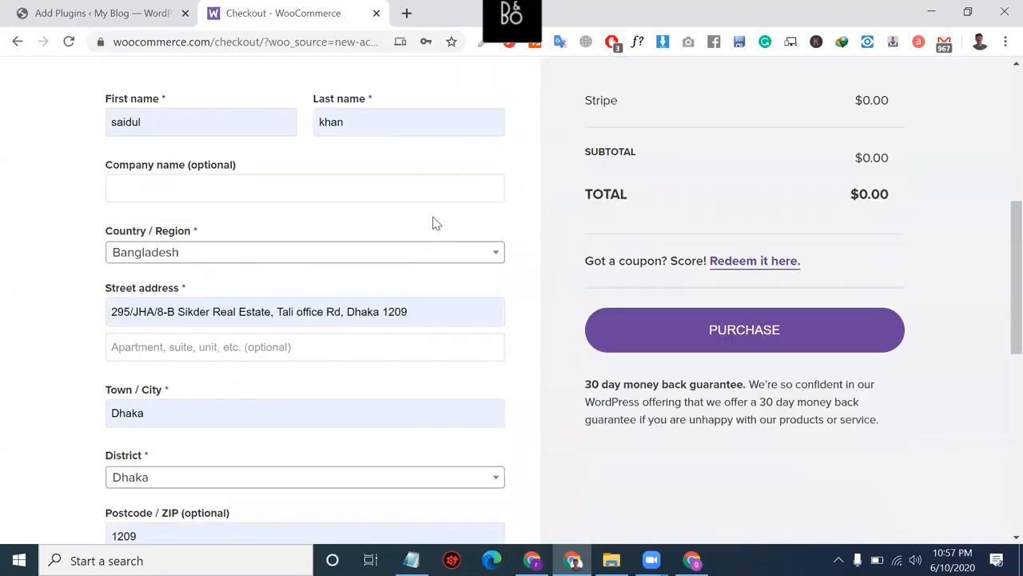
scroll(285, 290, "down", 1)
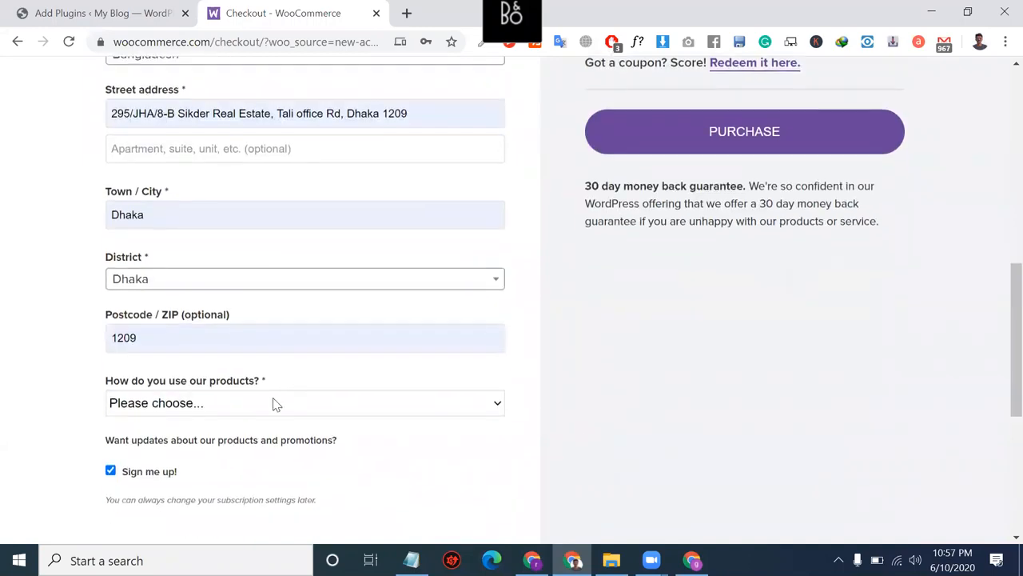
left_click(268, 410)
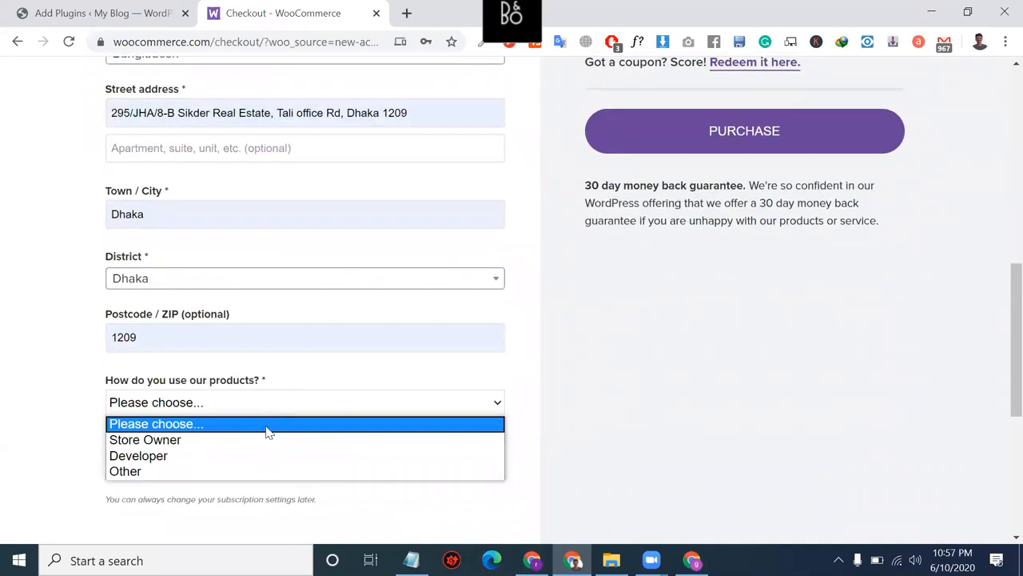
left_click(282, 457)
left_click(759, 132)
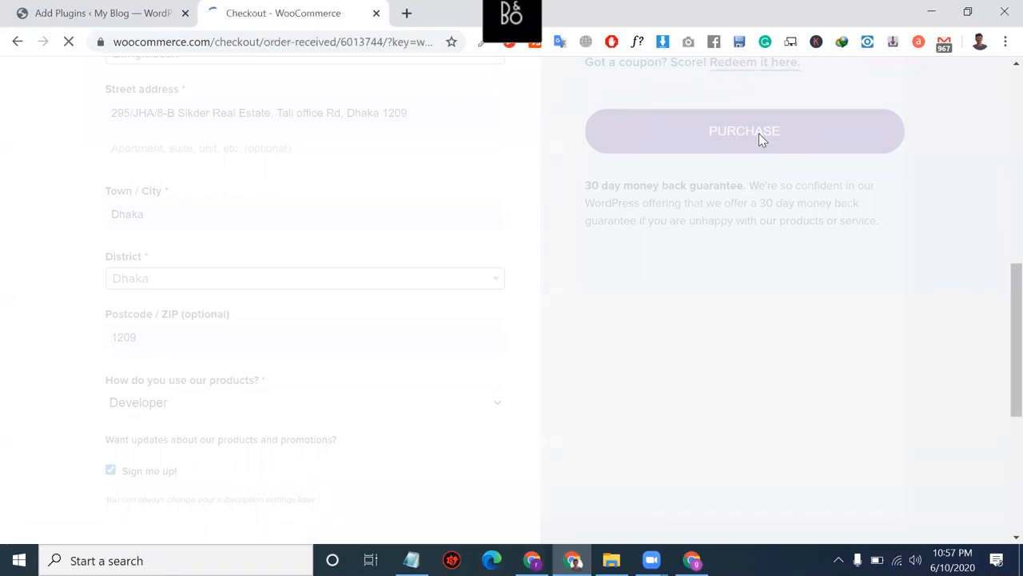
scroll(596, 261, "down", 1)
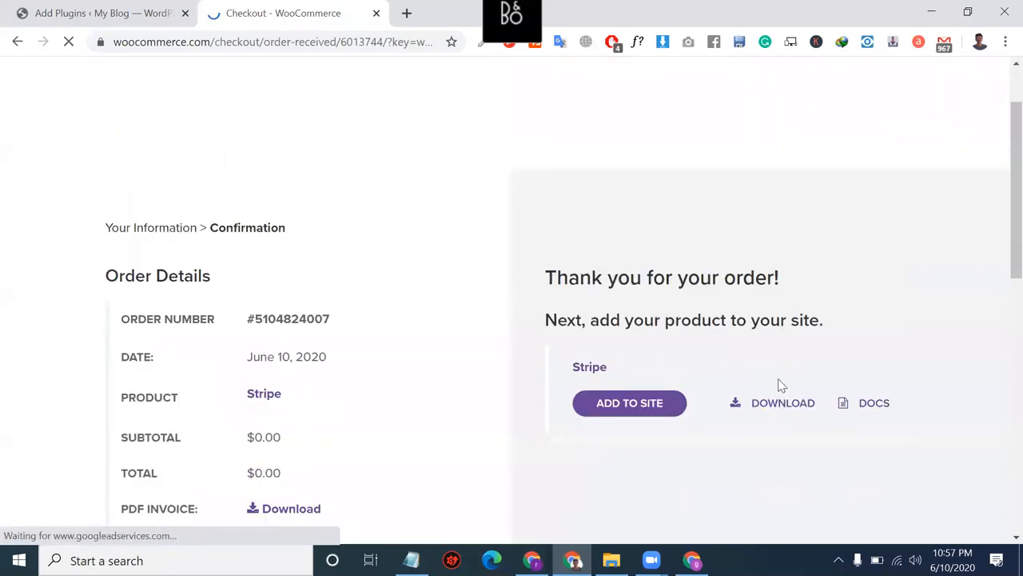
left_click(794, 404)
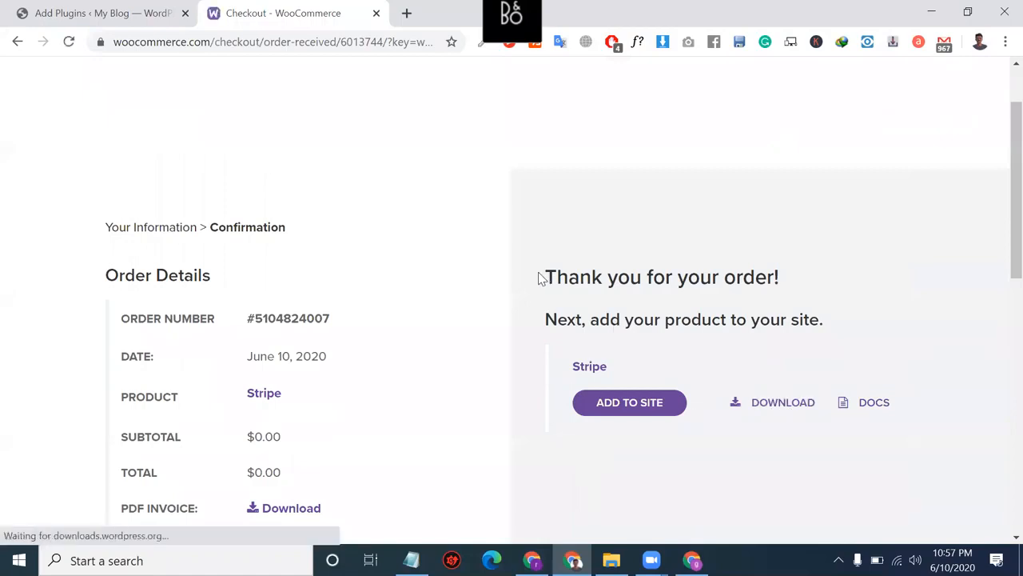
Step: Close the checkout tab and choose woocommerce-gateway-stripe.4.4.0.zip from Downloads for upload
left_click(375, 15)
scroll(479, 320, "up", 6)
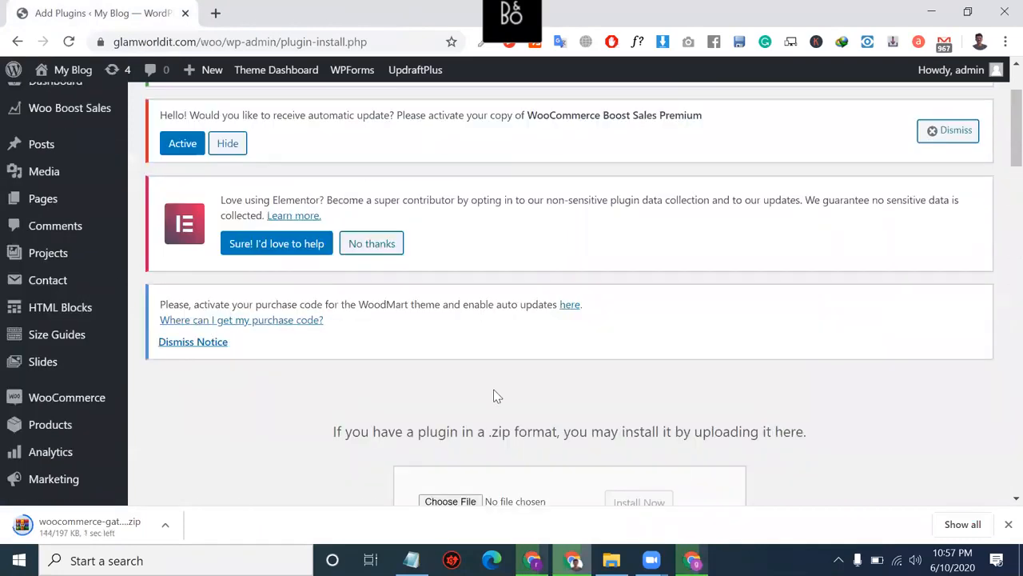
scroll(493, 396, "down", 3)
left_click(450, 247)
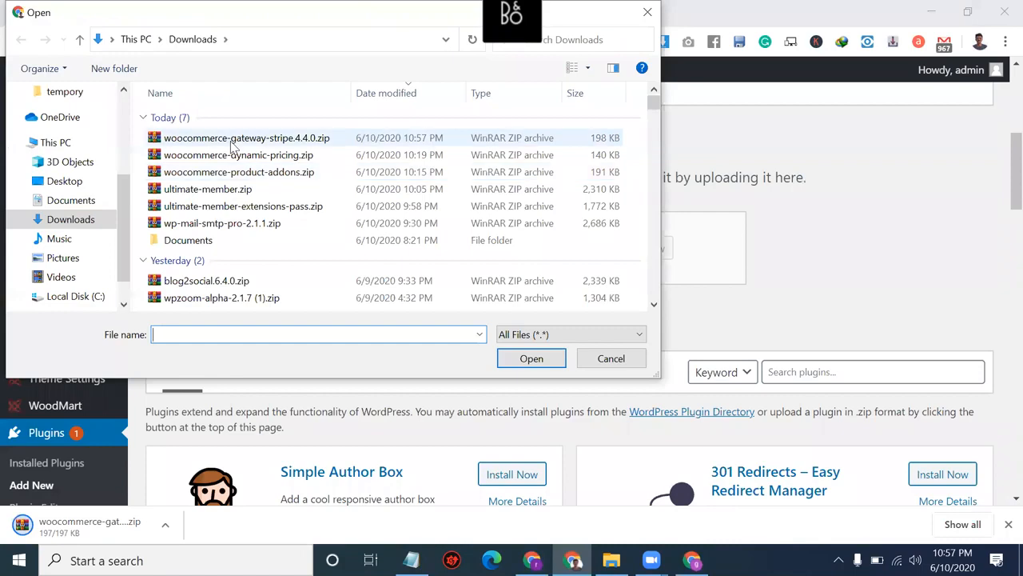
left_click(235, 139)
left_click(532, 359)
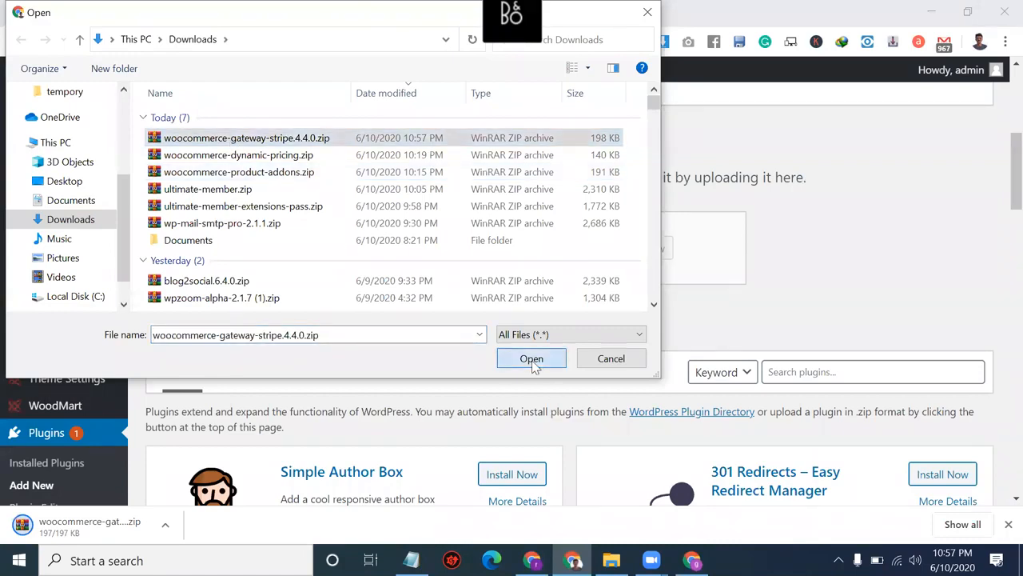
Step: Install the uploaded Stripe gateway zip and activate the plugin
left_click(640, 249)
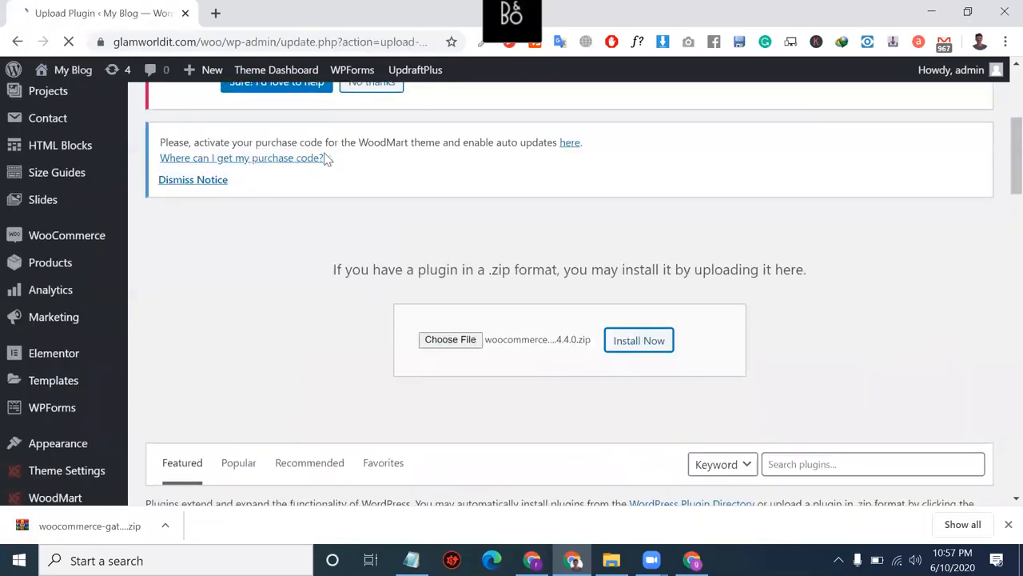
scroll(384, 320, "down", 4)
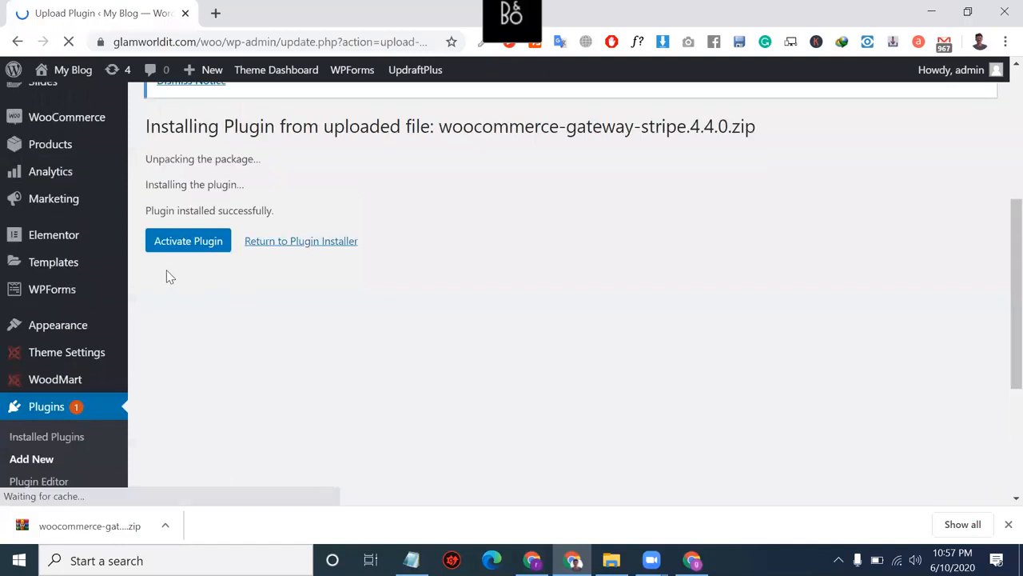
left_click_drag(187, 243, 201, 274)
left_click(201, 275)
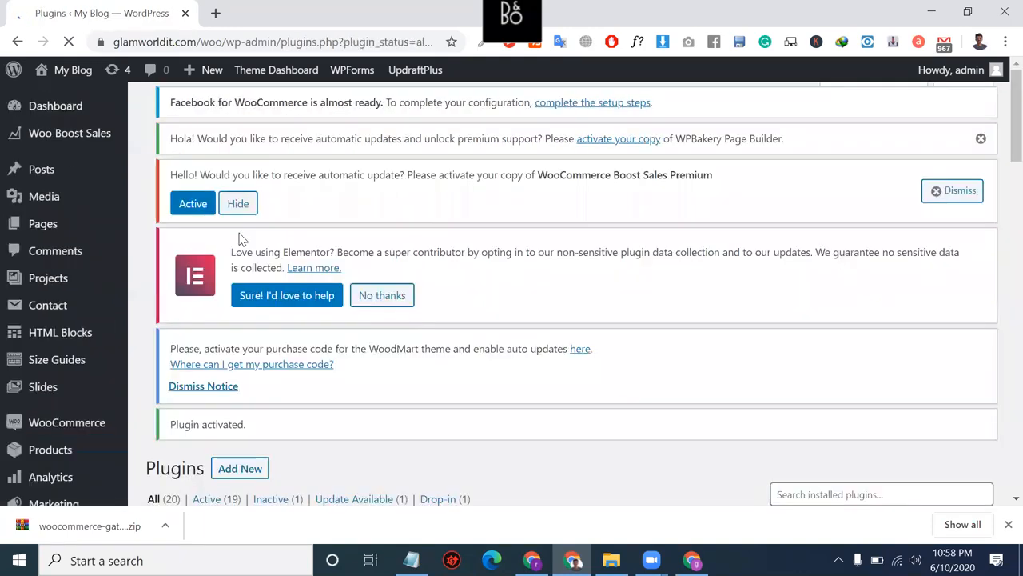
Step: Look over the 20 installed plugins, selecting the Elementor plugin name, then bring up the WooCommerce menu
scroll(239, 233, "down", 6)
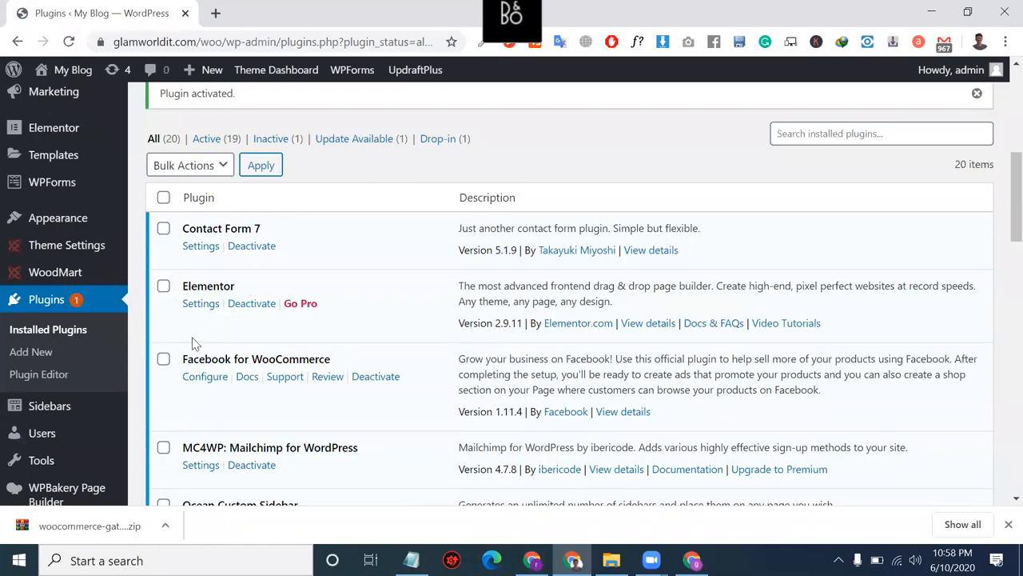
double_click(224, 279)
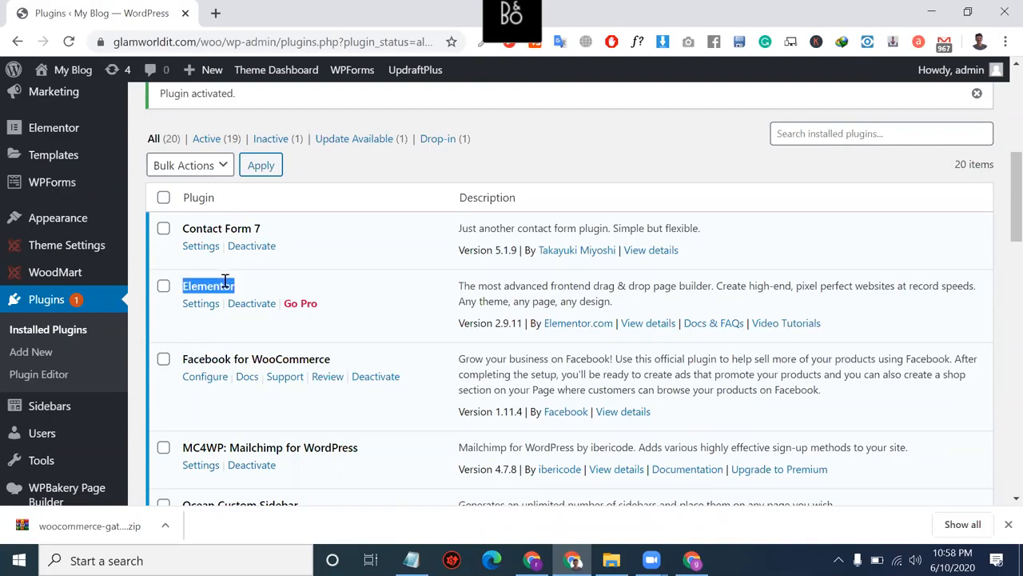
left_click(388, 518)
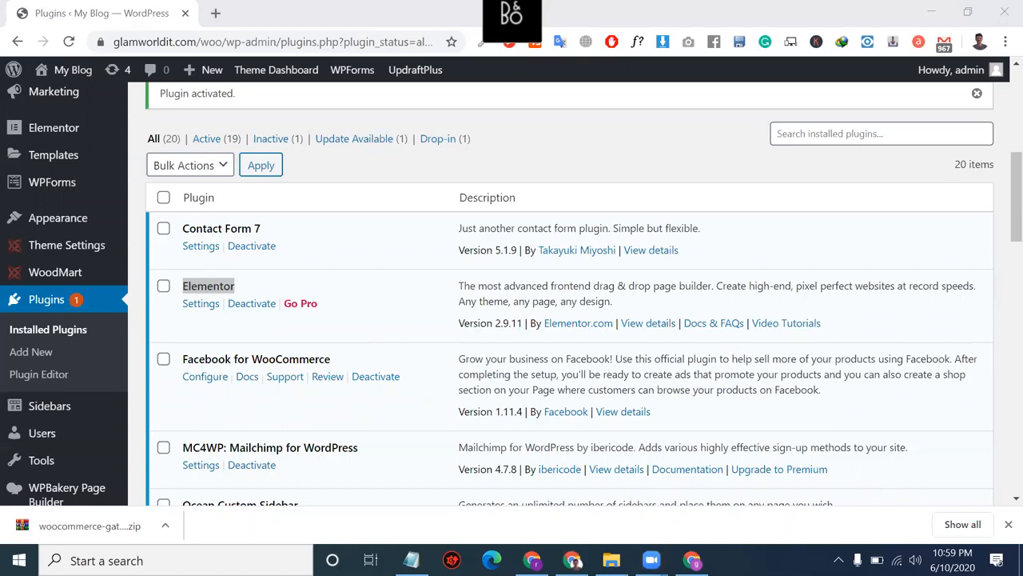
scroll(250, 358, "down", 2)
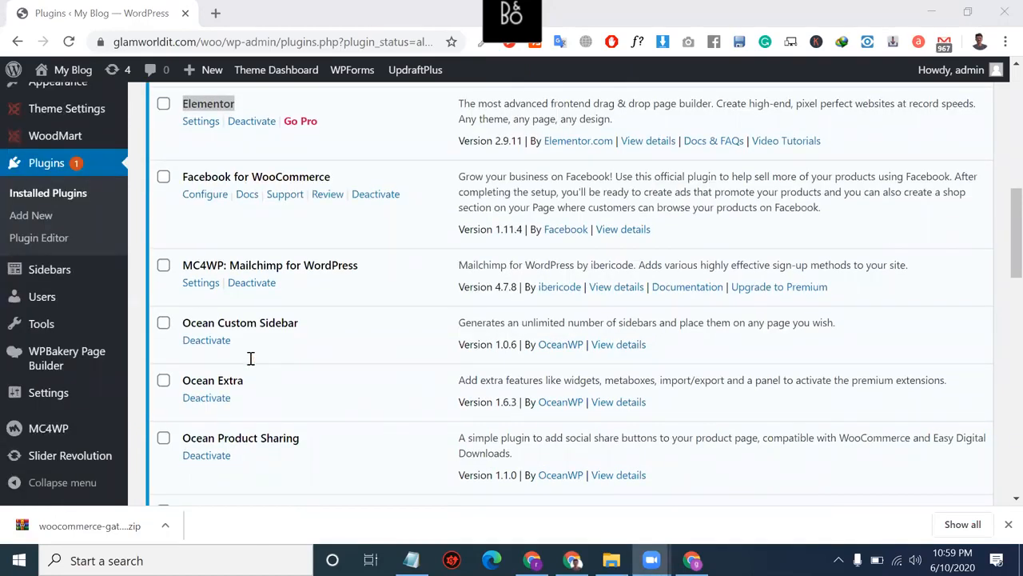
scroll(250, 358, "down", 2)
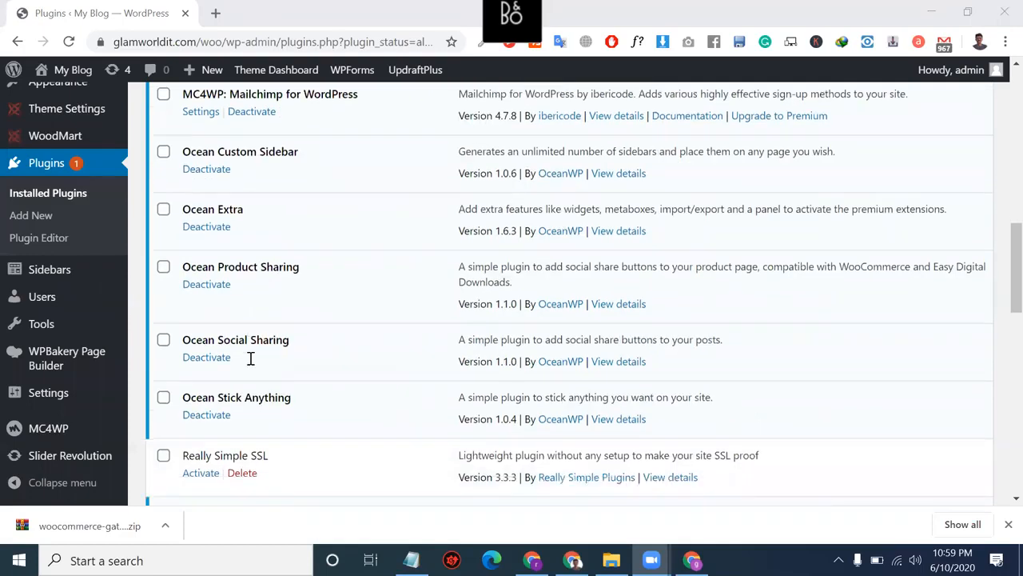
scroll(250, 358, "up", 5)
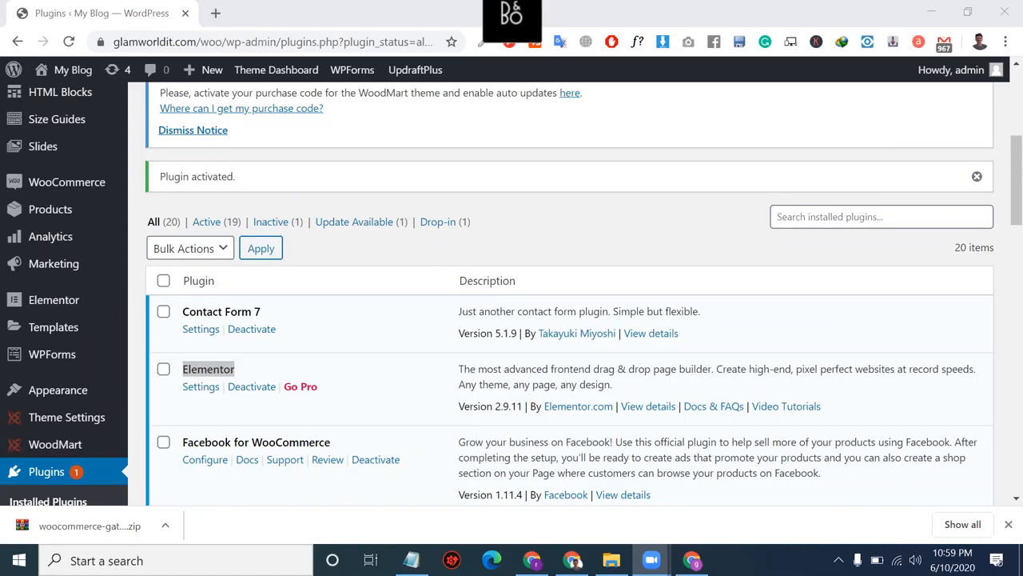
mouse_move(84, 186)
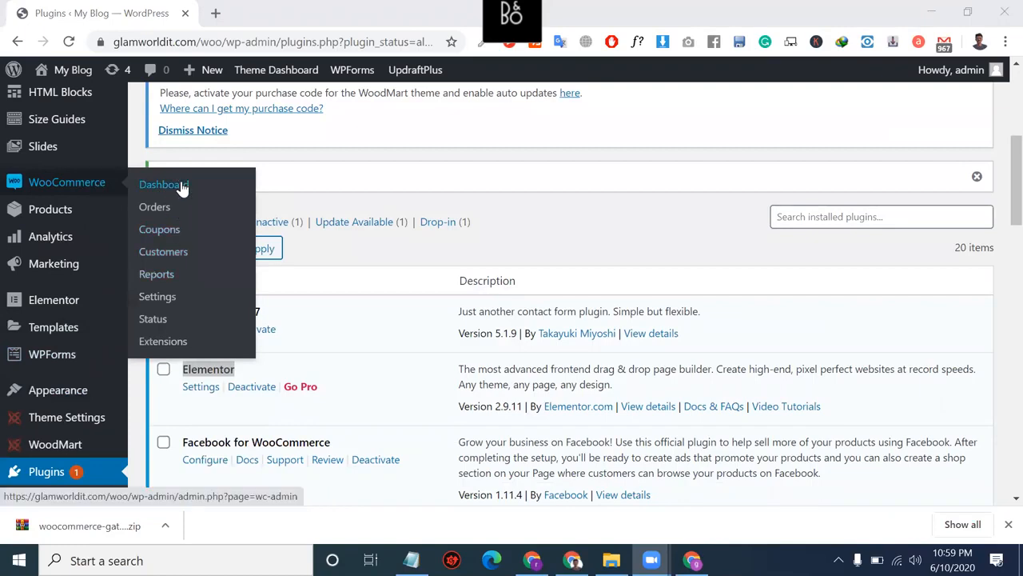
Step: Open WooCommerce settings and switch to the Payments tab
left_click(163, 306)
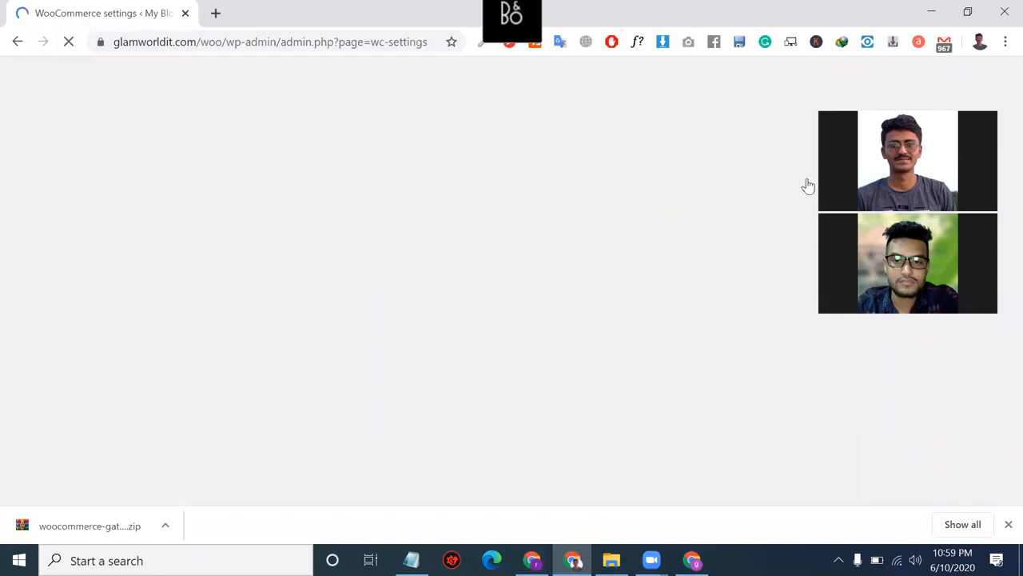
double_click(251, 41)
left_click(276, 44)
triple_click(275, 46)
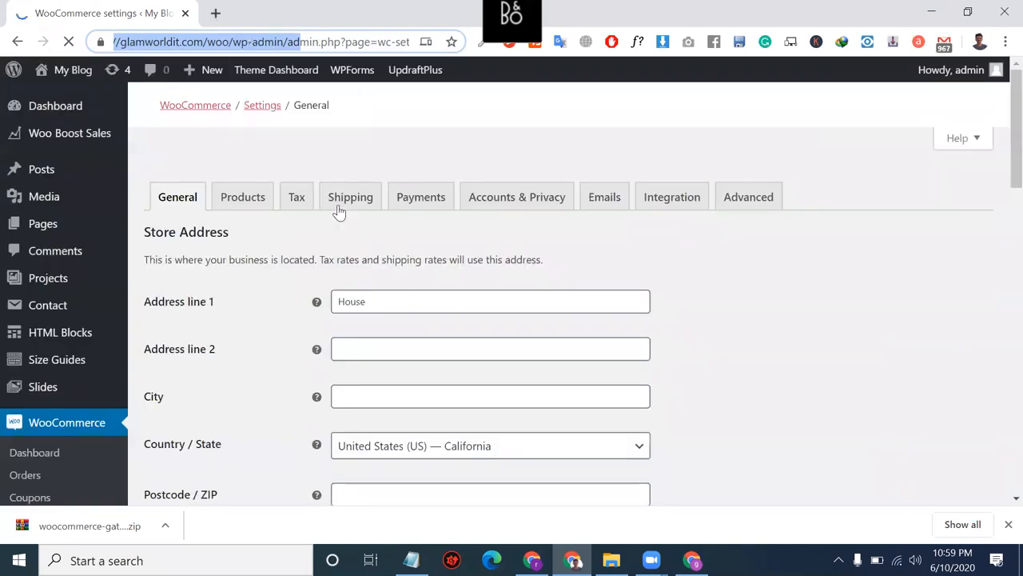
left_click(424, 213)
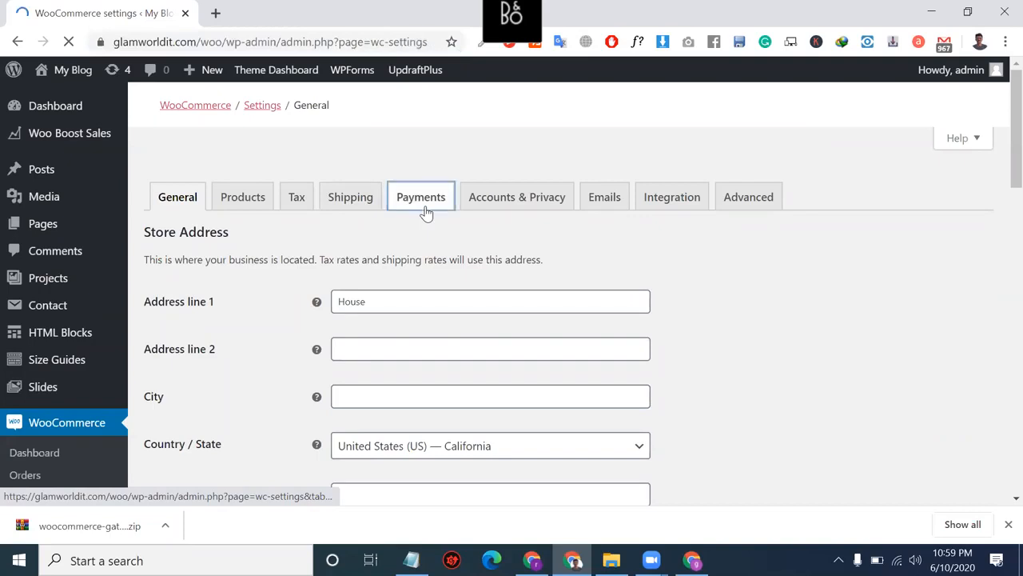
scroll(424, 212, "down", 1)
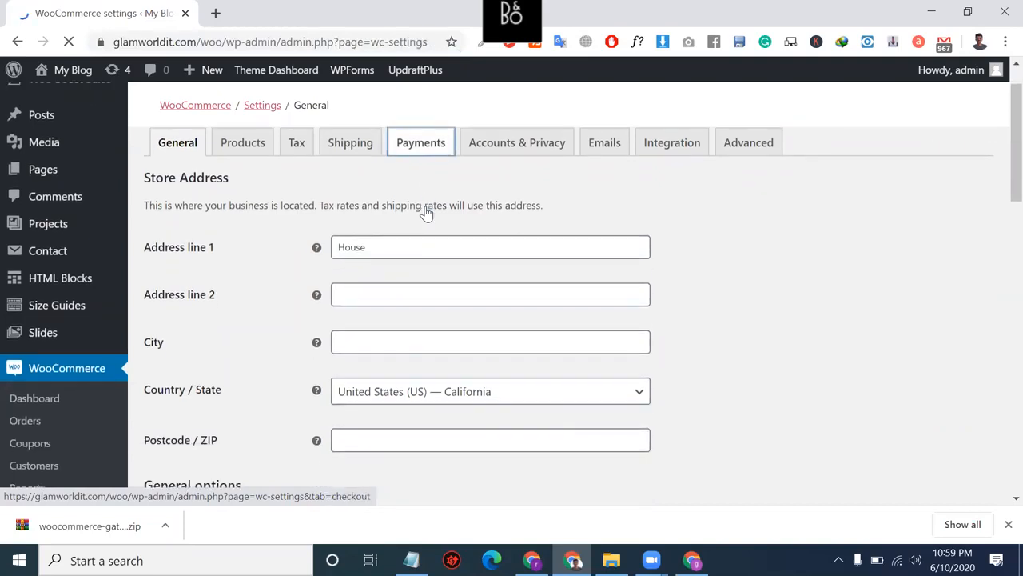
double_click(453, 223)
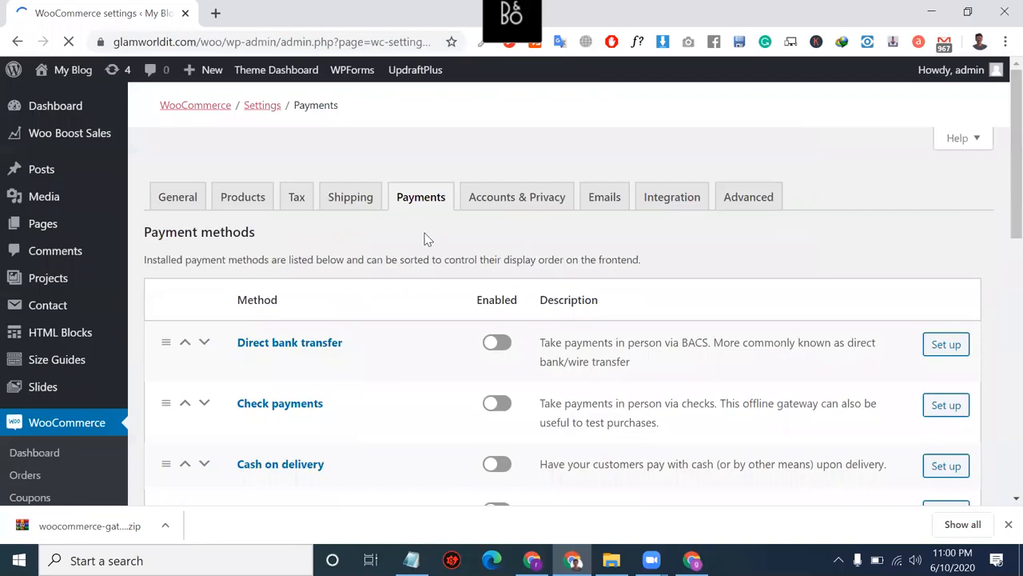
Step: Enable the Stripe – Credit Card and PayPal payment methods, then open Stripe's setup
scroll(445, 288, "down", 2)
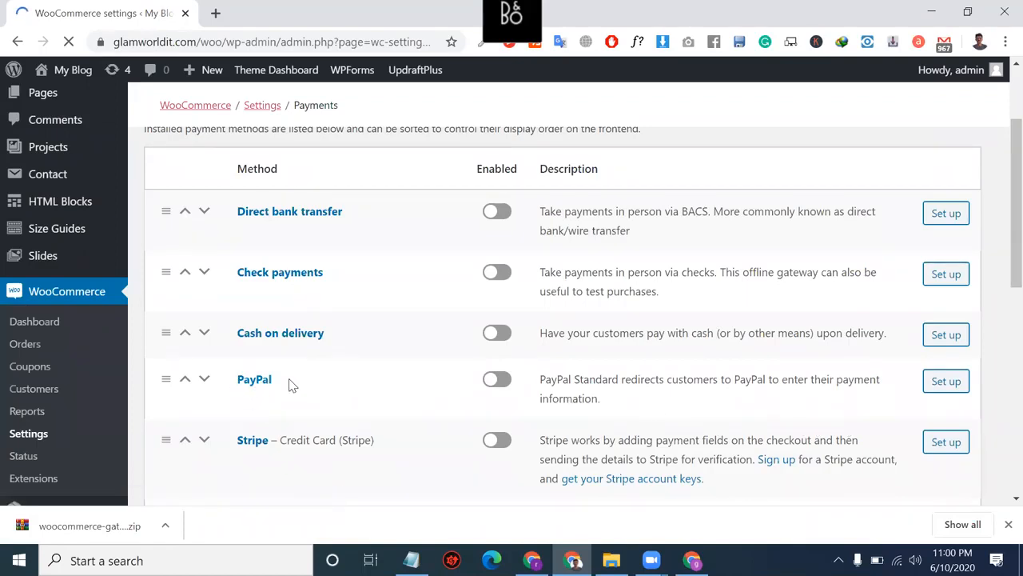
triple_click(355, 438)
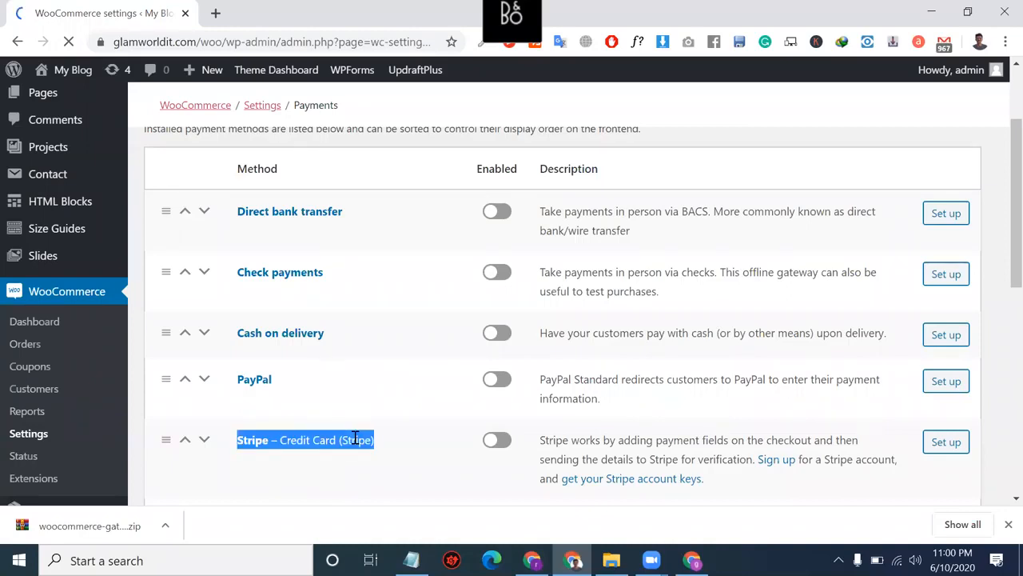
double_click(355, 438)
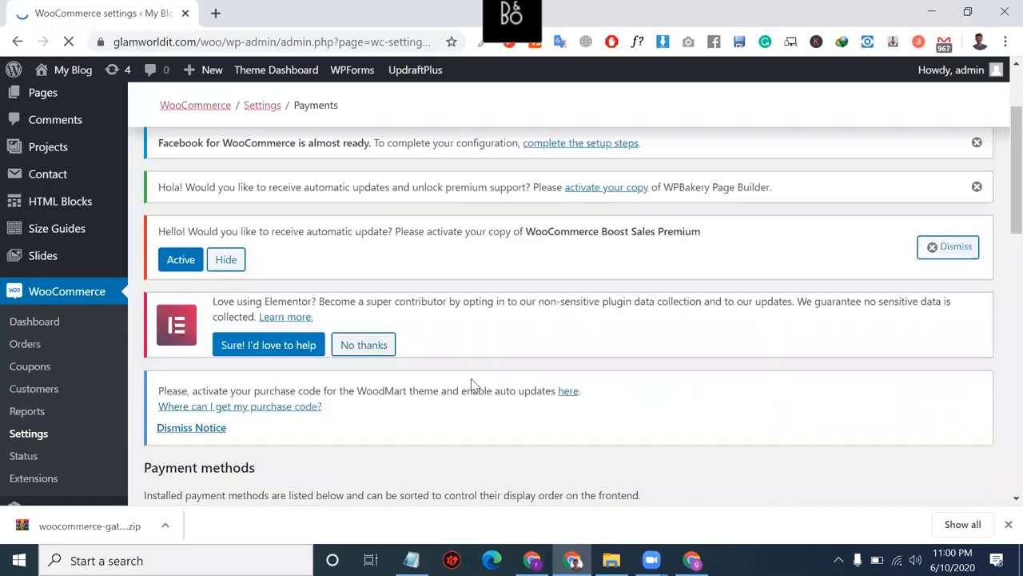
scroll(490, 414, "down", 8)
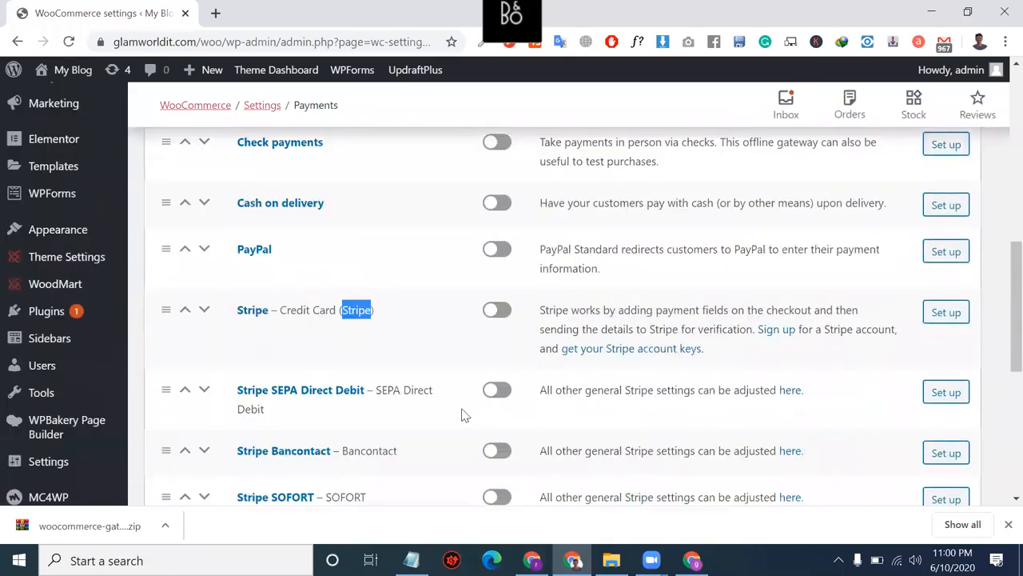
scroll(494, 360, "up", 1)
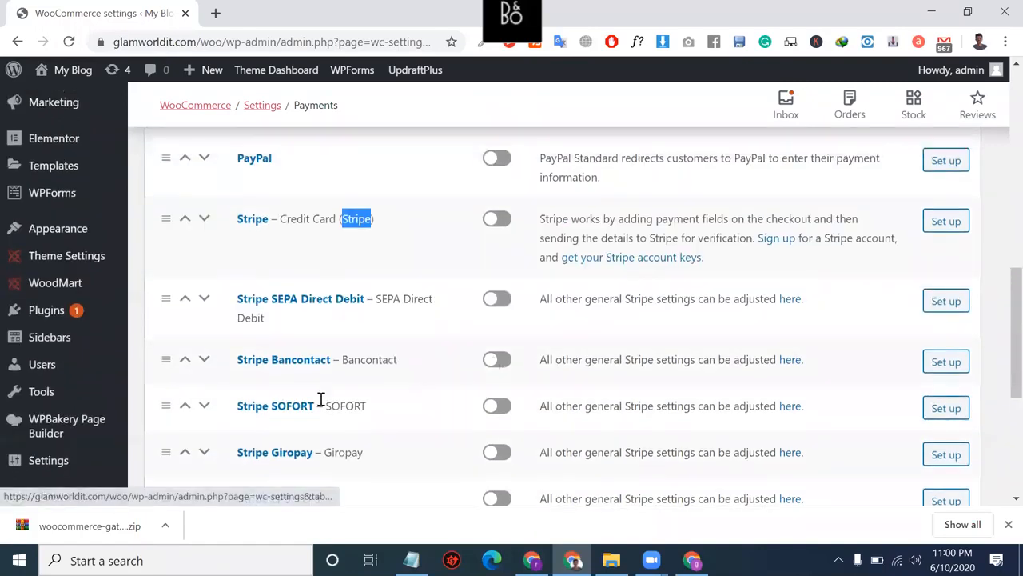
left_click(499, 224)
scroll(503, 230, "up", 1)
left_click(507, 216)
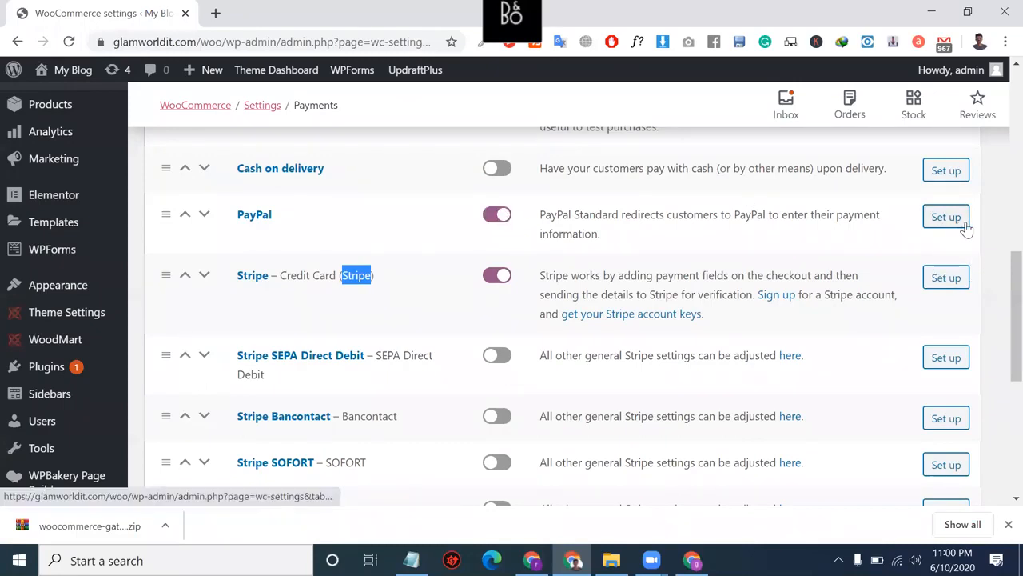
left_click(947, 286)
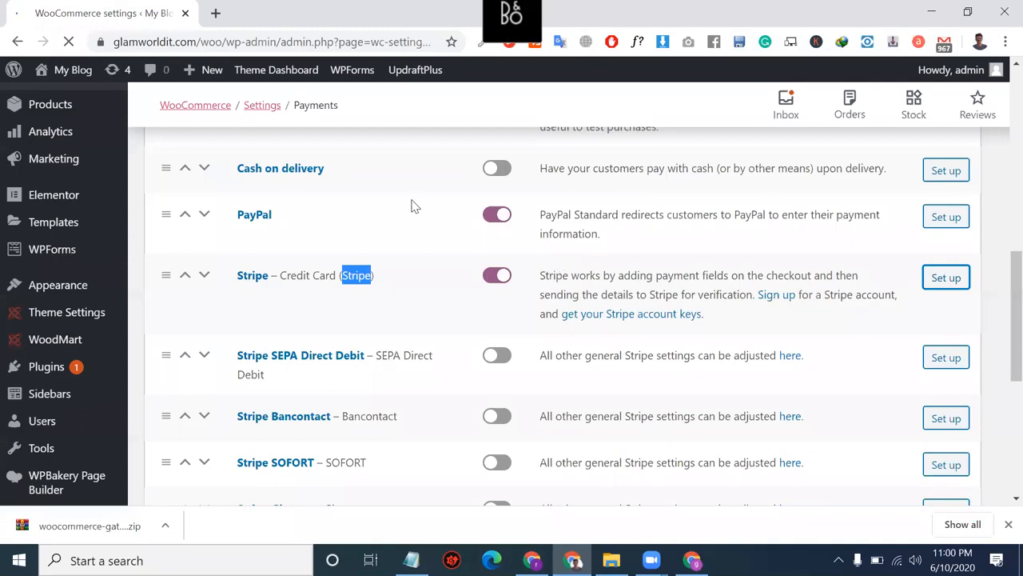
Step: Select the Stripe title text and untick Enable Test Mode to reveal the live key fields
scroll(382, 371, "down", 4)
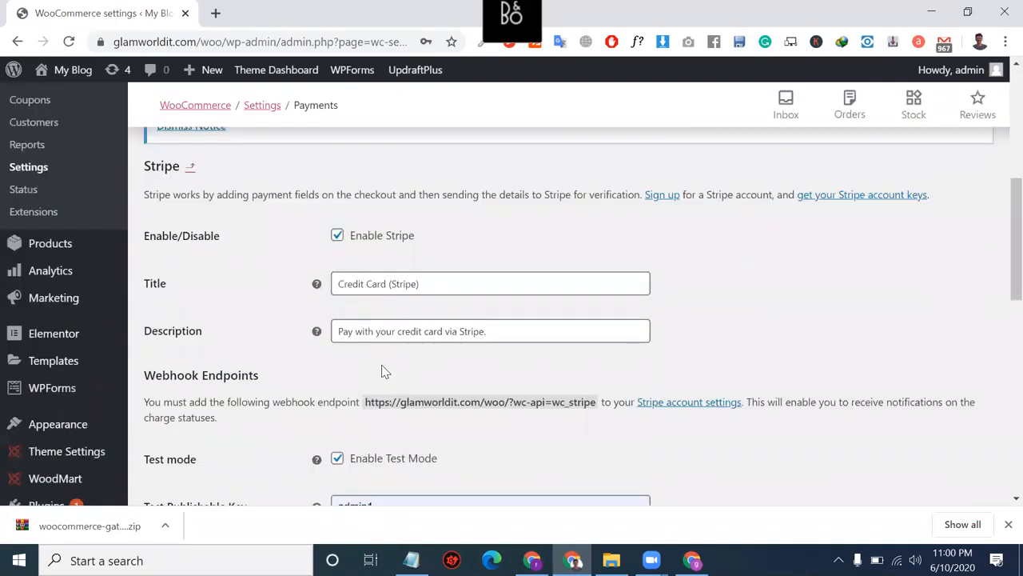
left_click(431, 257)
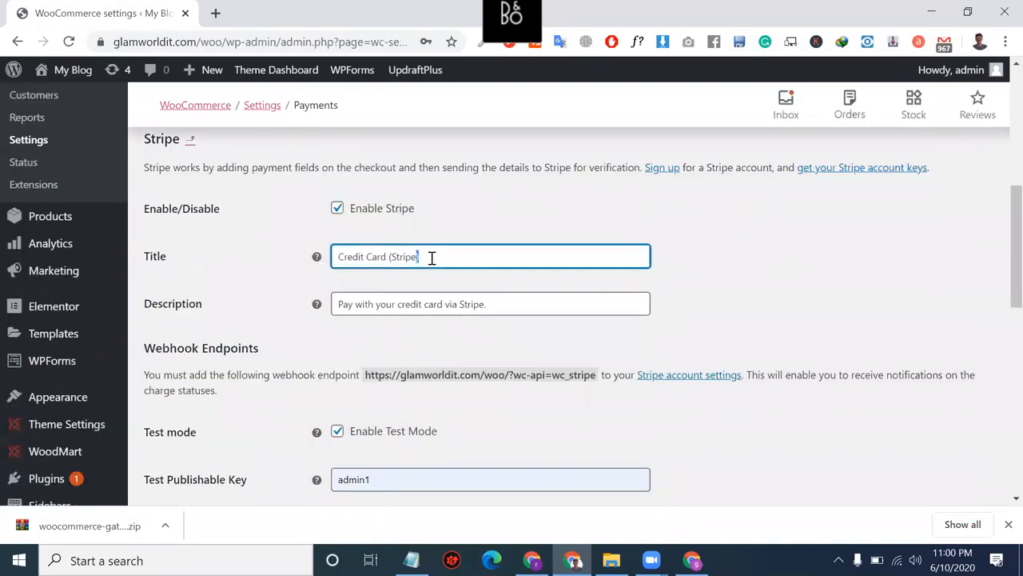
key("ctrl+a")
scroll(464, 299, "down", 2)
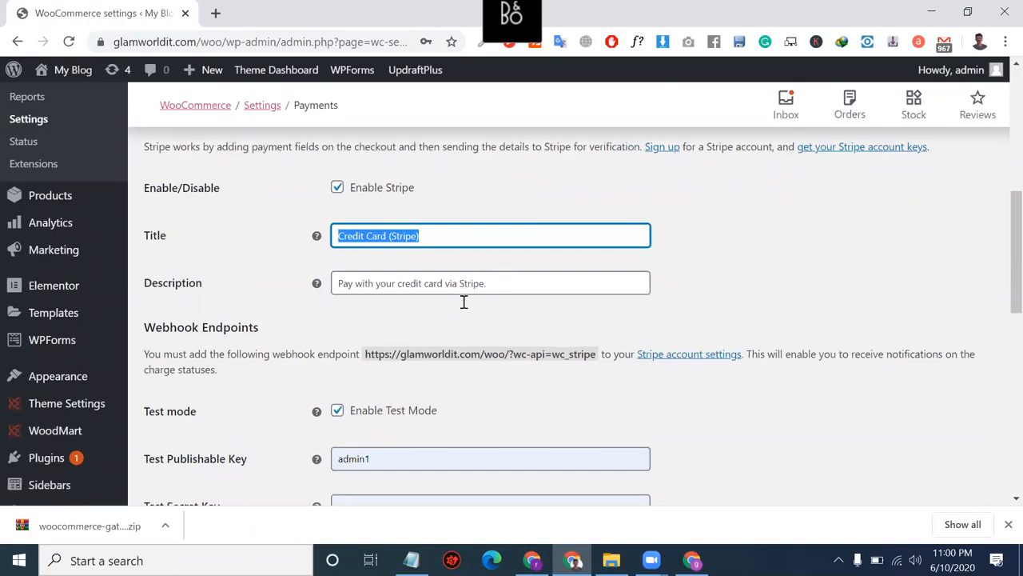
scroll(493, 415, "down", 2)
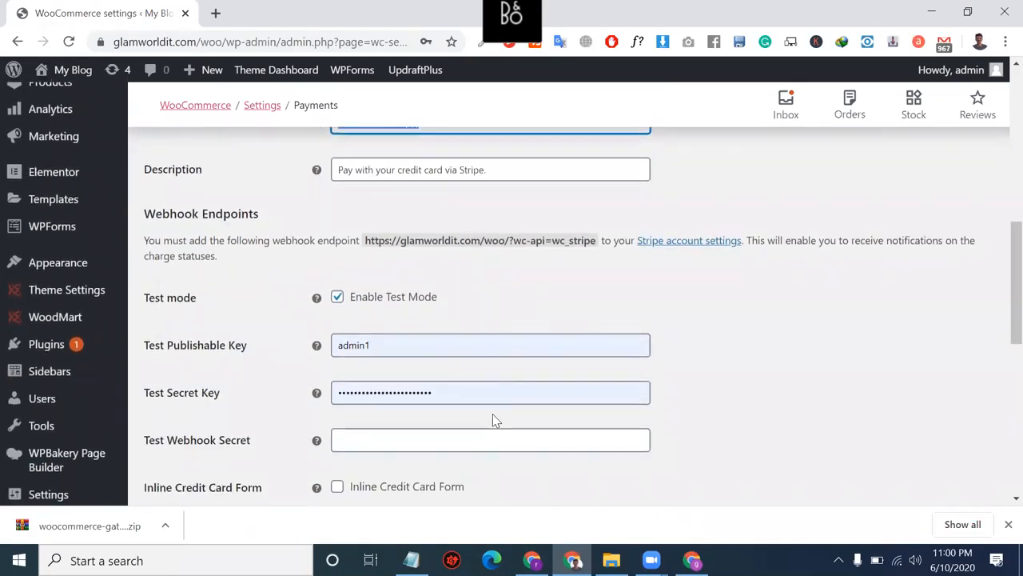
left_click(344, 307)
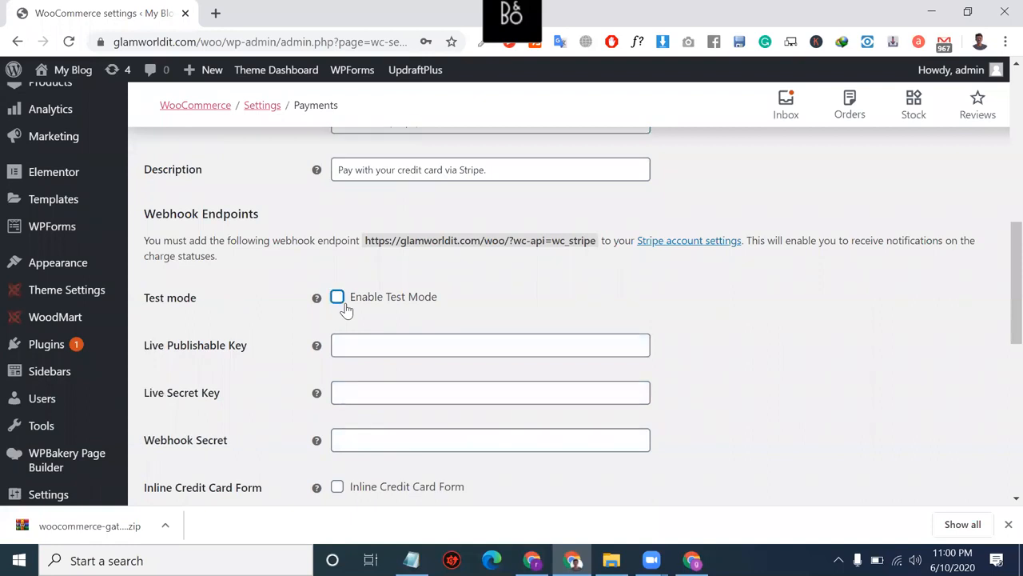
left_click(432, 352)
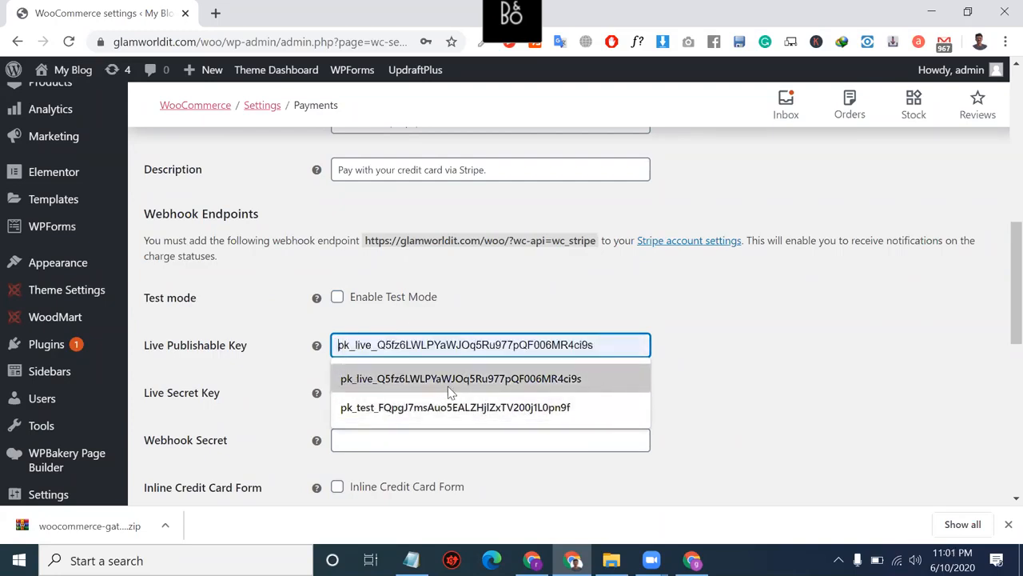
left_click(192, 384)
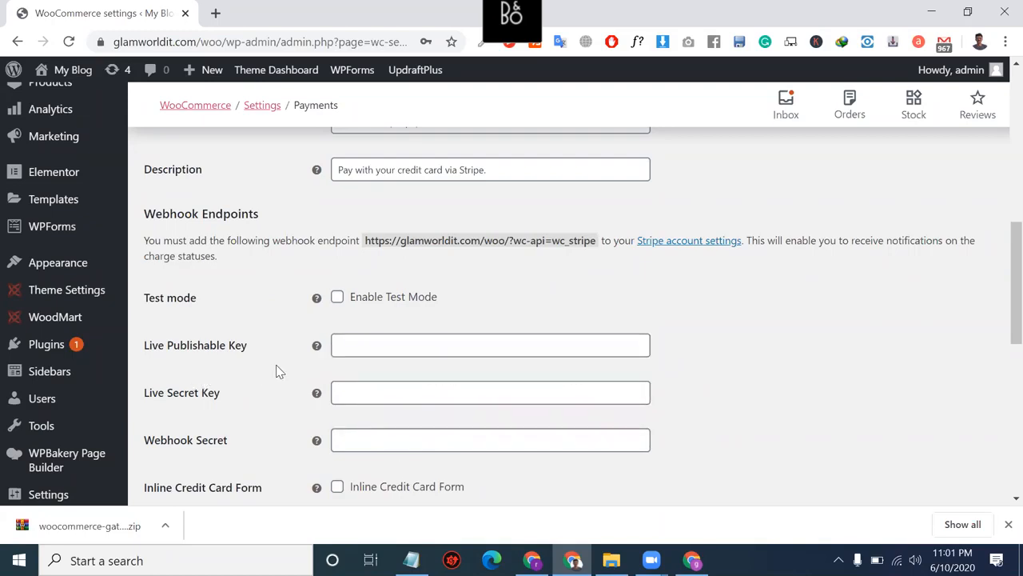
Step: Select the Live Publishable Key and Live Secret Key labels and review the Stripe settings
triple_click(229, 359)
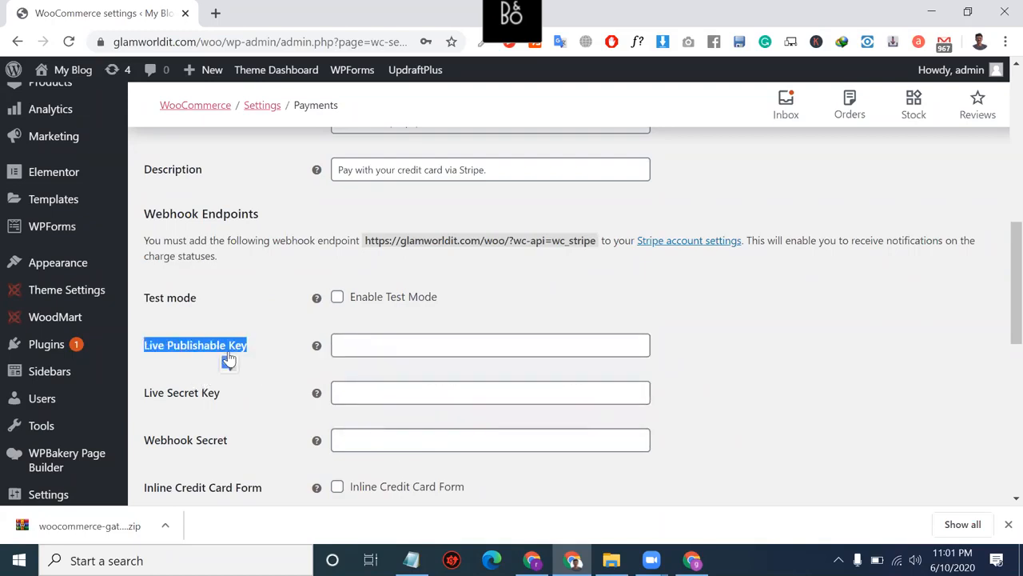
triple_click(206, 406)
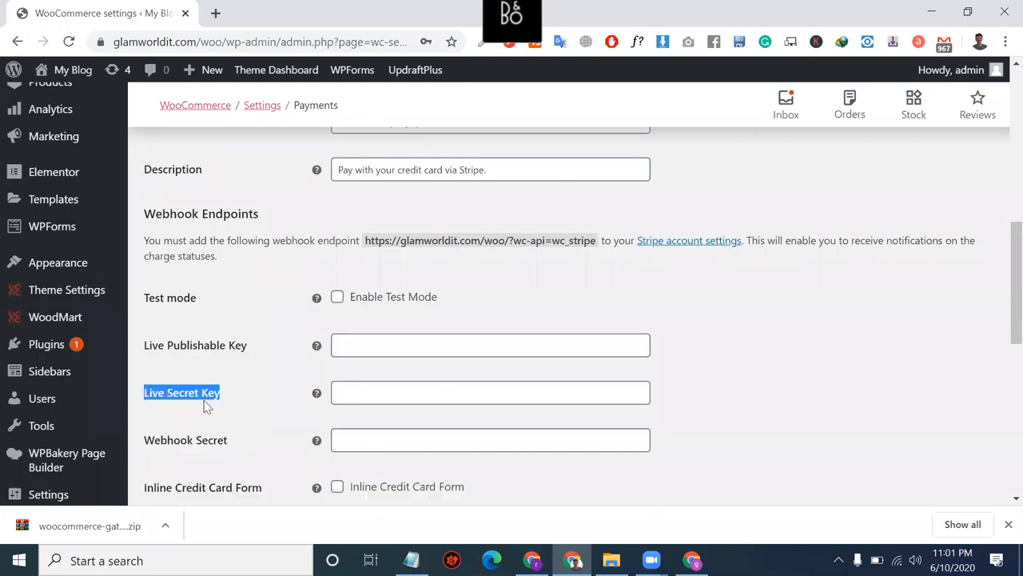
scroll(204, 406, "down", 7)
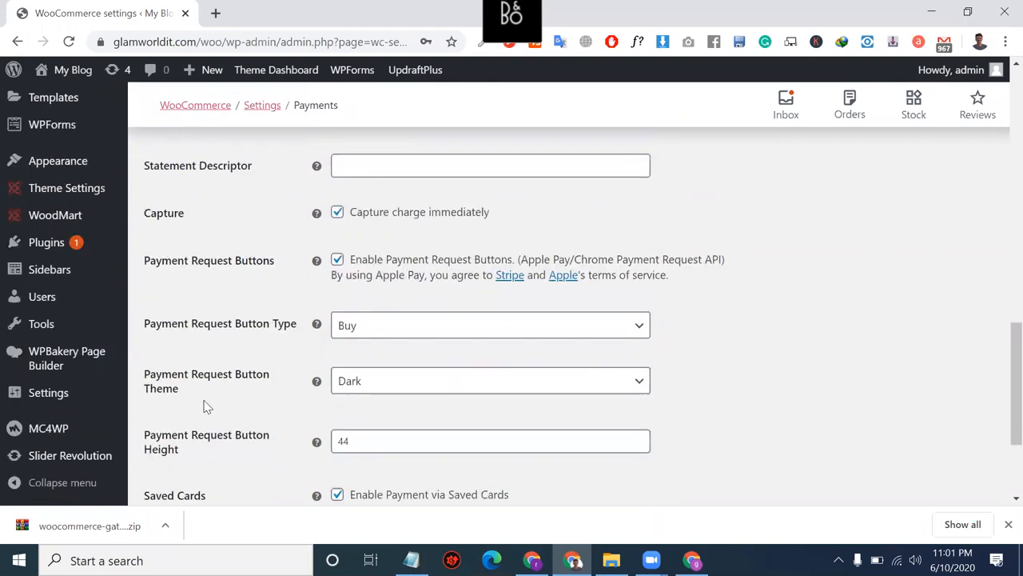
scroll(336, 339, "up", 4)
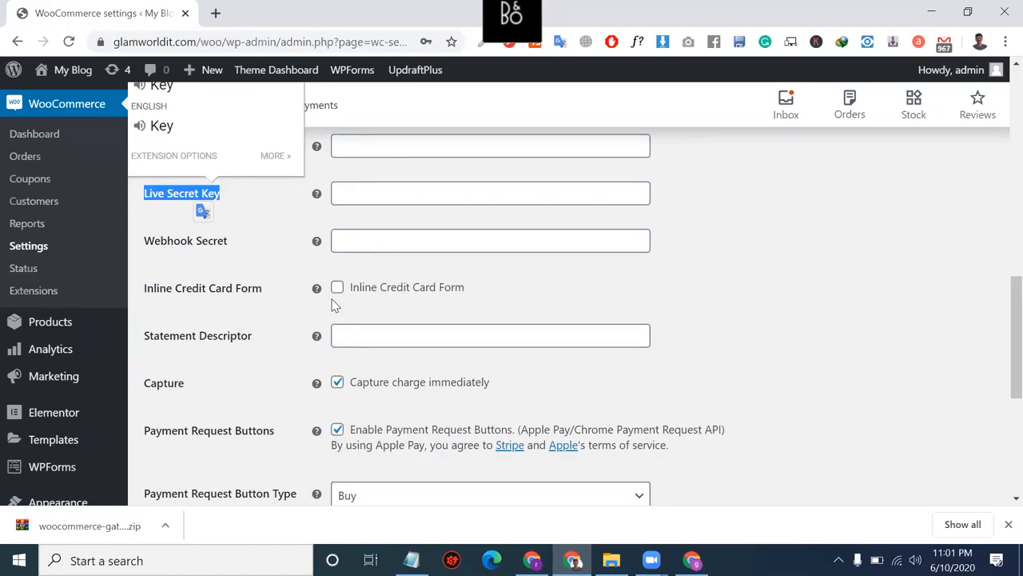
scroll(327, 372, "down", 4)
scroll(264, 309, "up", 13)
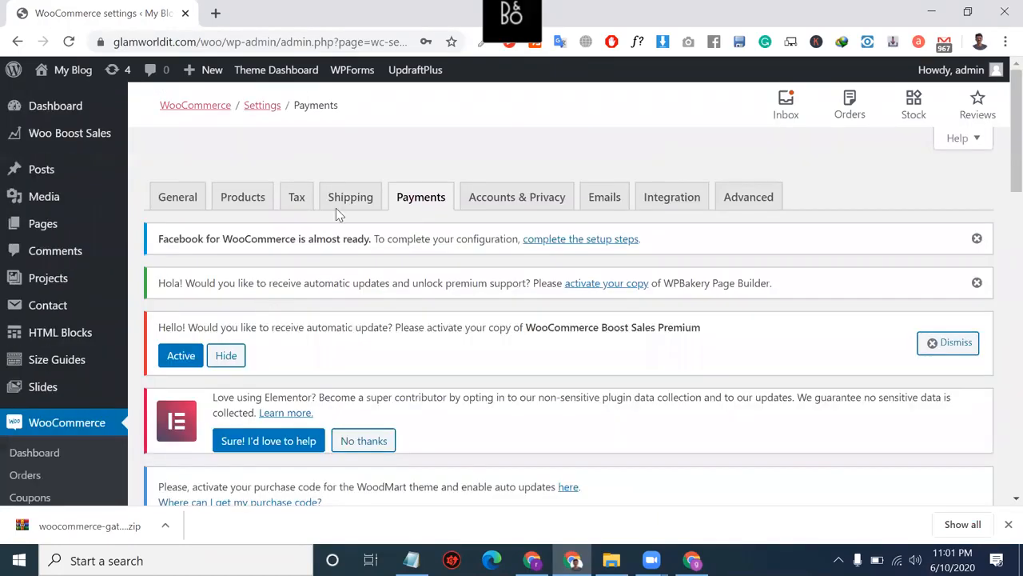
scroll(487, 325, "down", 2)
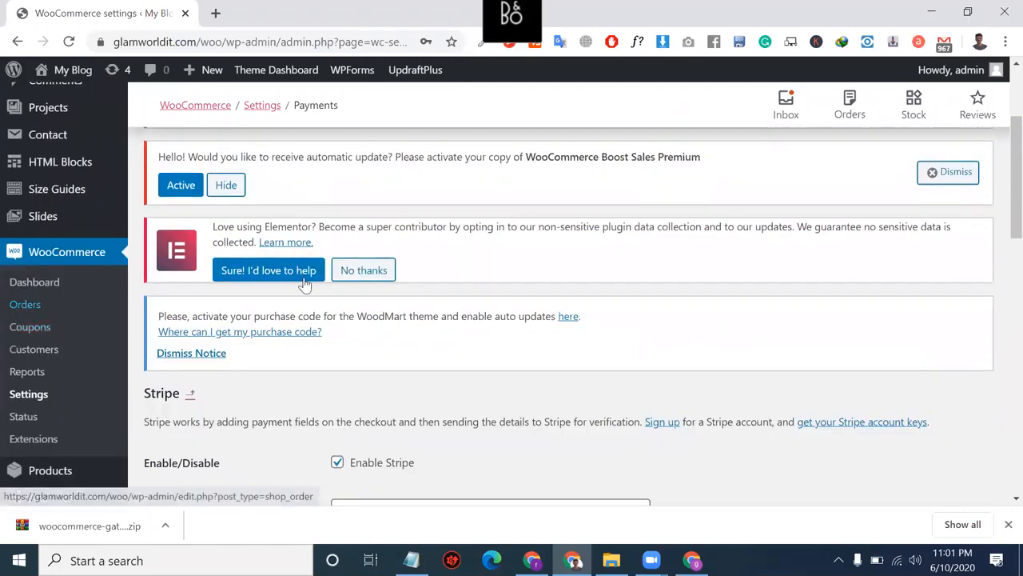
scroll(311, 223, "up", 2)
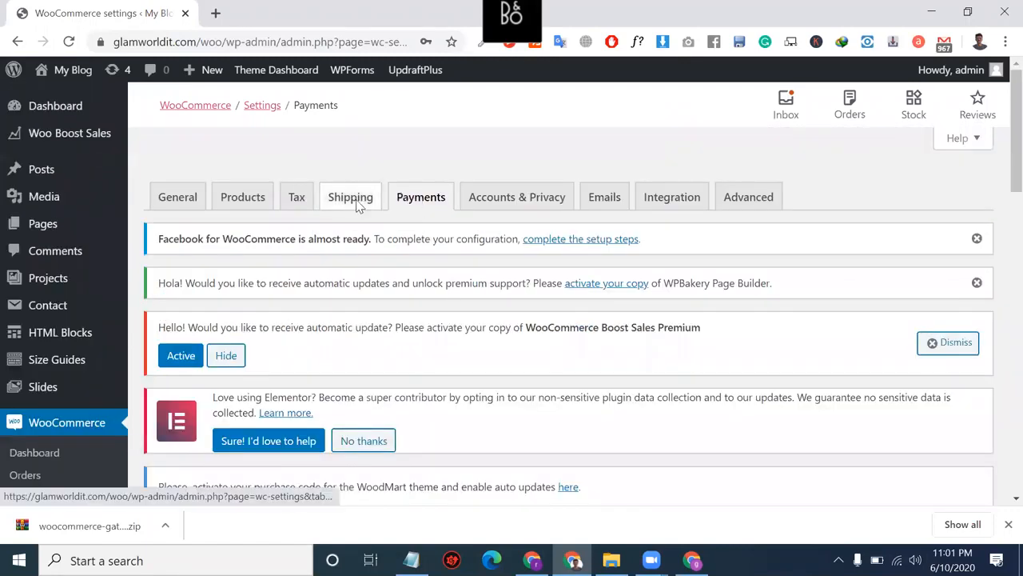
Step: Leave the Stripe settings unsaved for the Shipping tab and bring another browser window forward
left_click(357, 205)
left_click(601, 136)
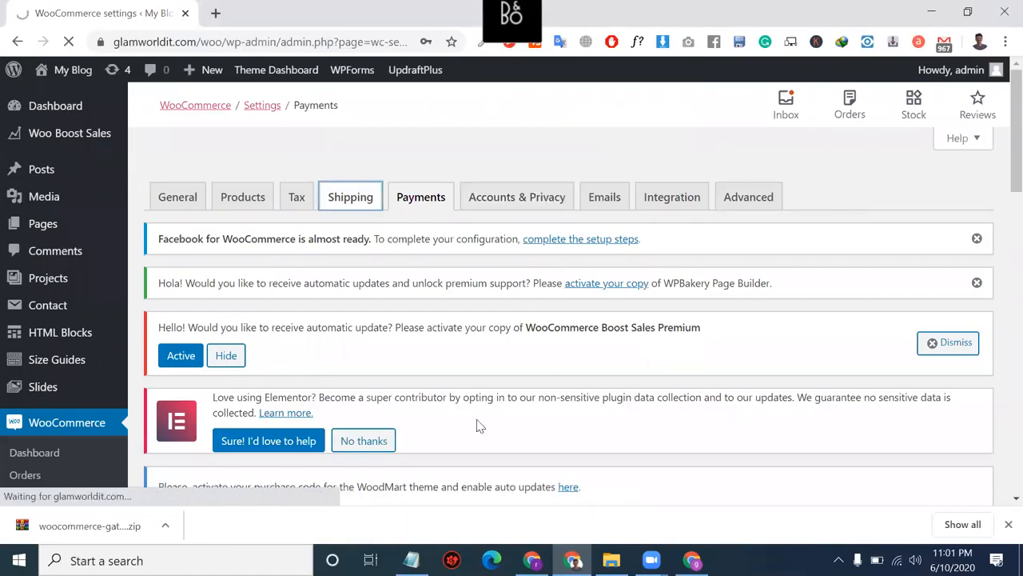
scroll(491, 451, "down", 2)
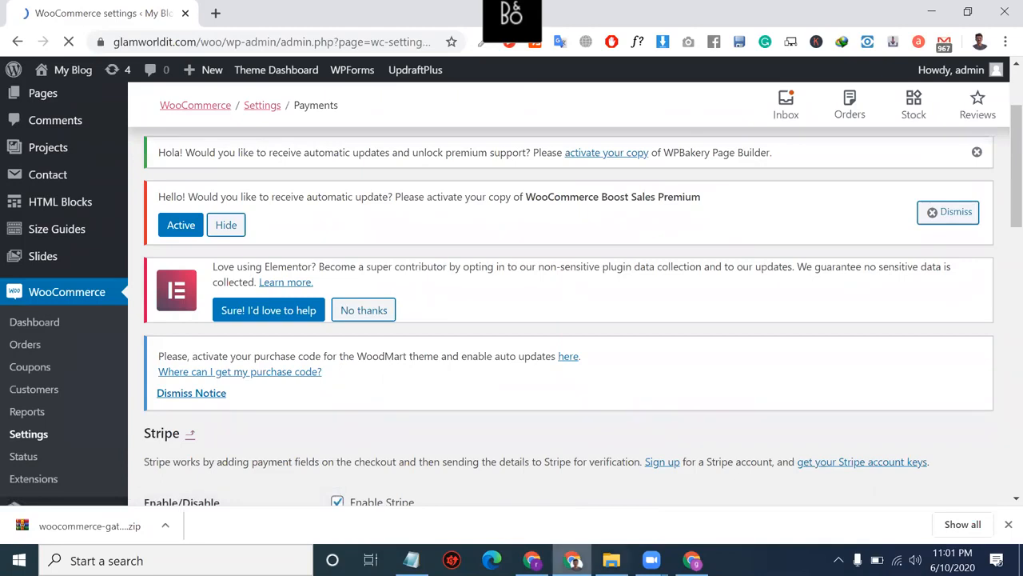
left_click(533, 560)
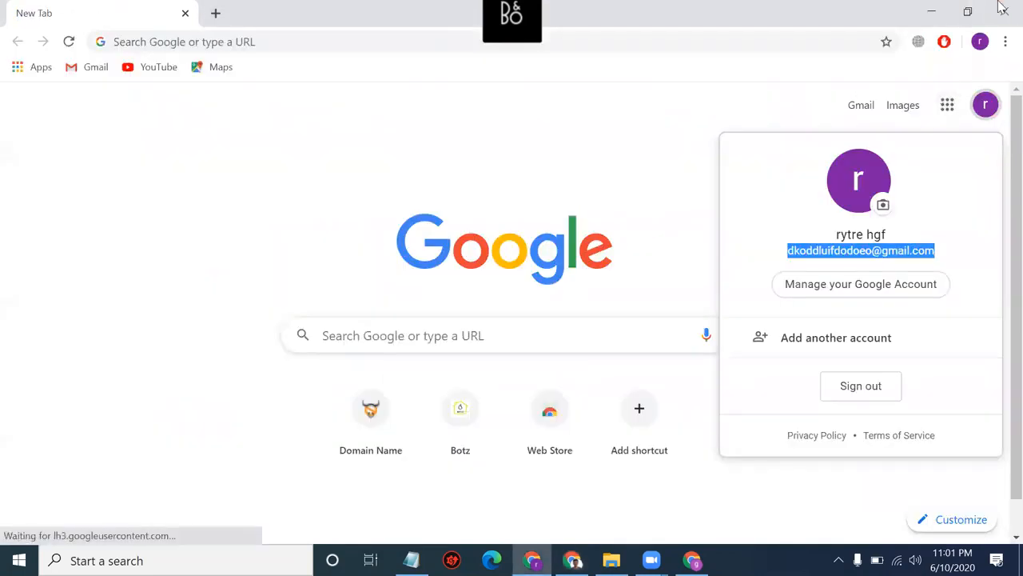
Step: Return to the WooCommerce Shipping settings, select its web address, then switch to the Notepad plugin list
left_click(1005, 11)
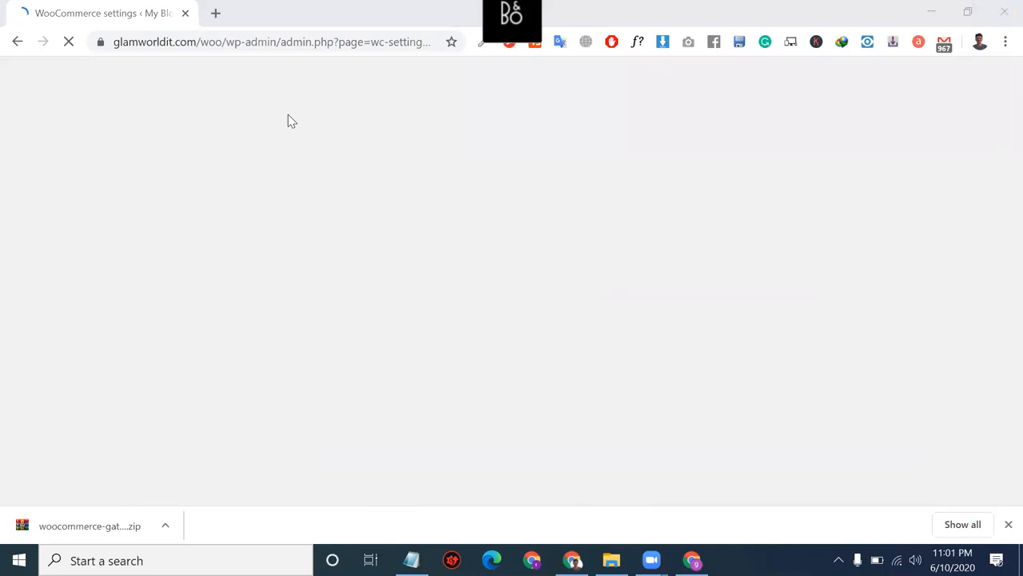
triple_click(343, 48)
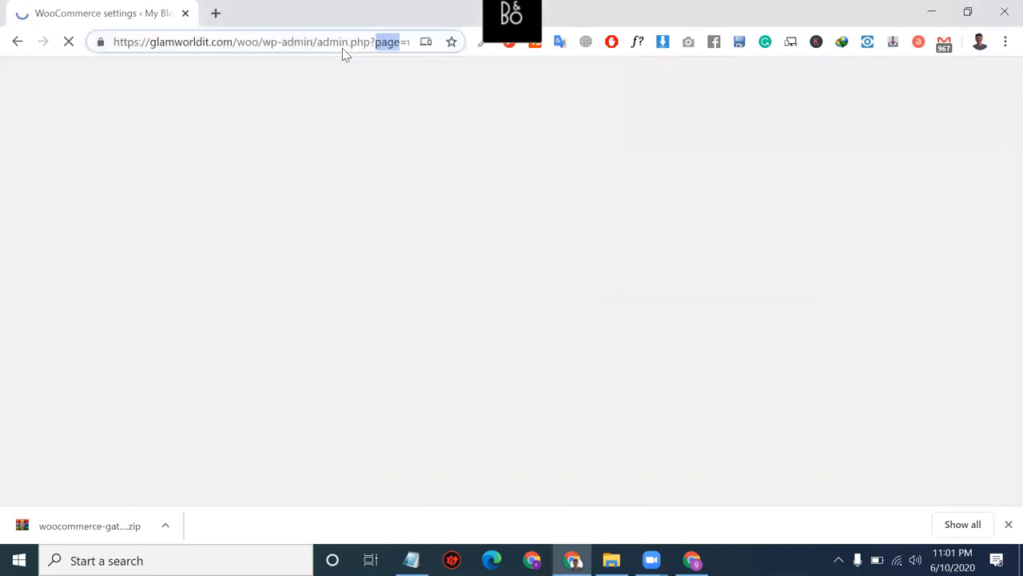
triple_click(343, 48)
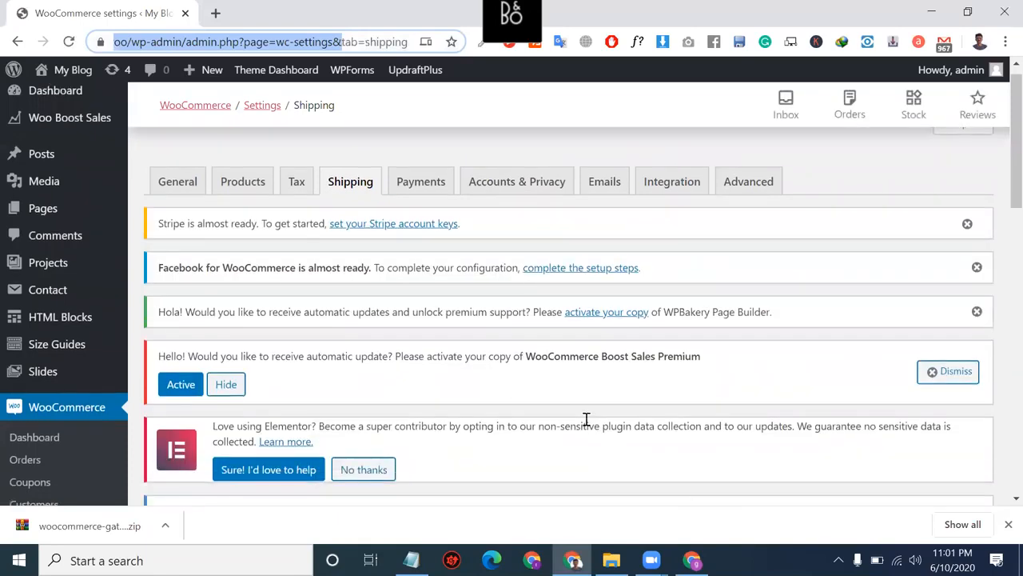
scroll(560, 463, "down", 1)
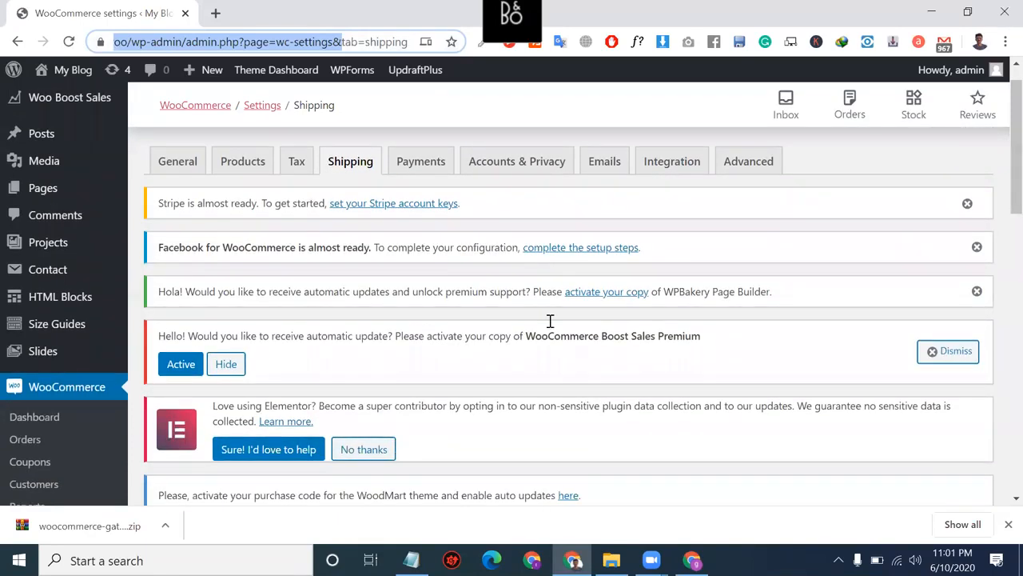
key("alt+Tab")
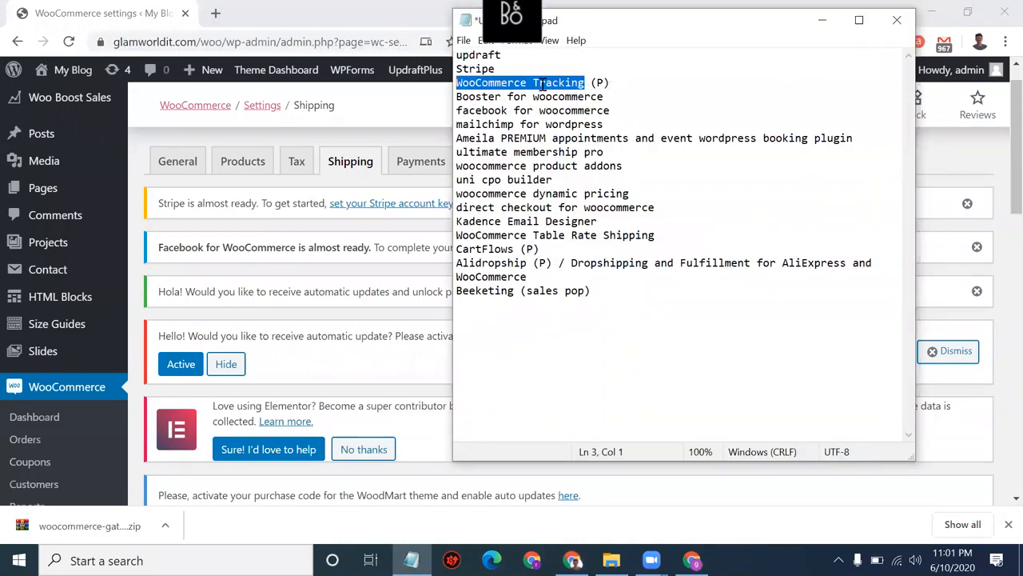
Step: Cut the WooCommerce Table Rate Shipping line out of the Notepad plugin list
left_click(503, 70)
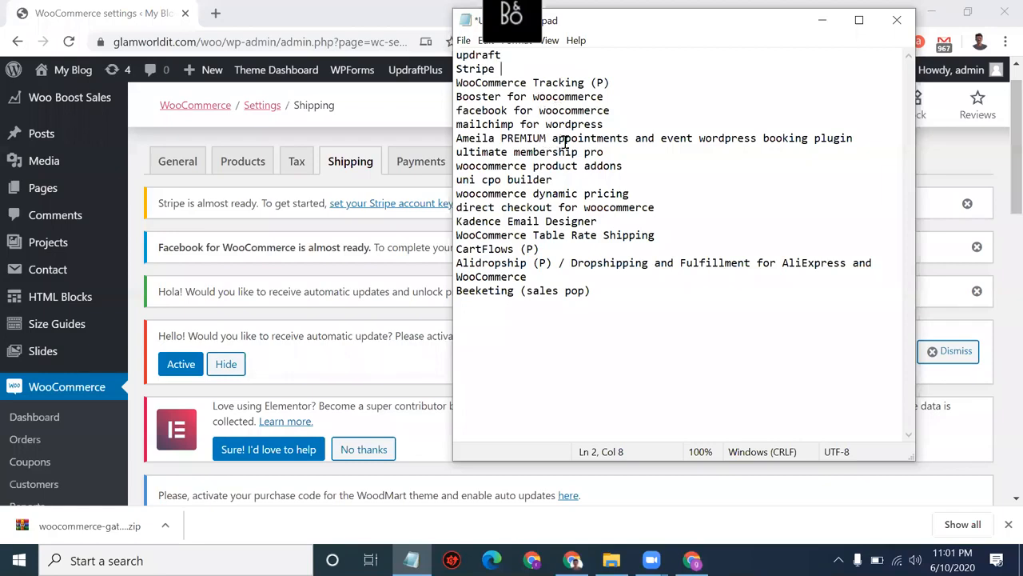
double_click(579, 209)
left_click(579, 210)
left_click(635, 237)
left_click(671, 251)
left_click_drag(659, 240, 454, 237)
key("ctrl+c")
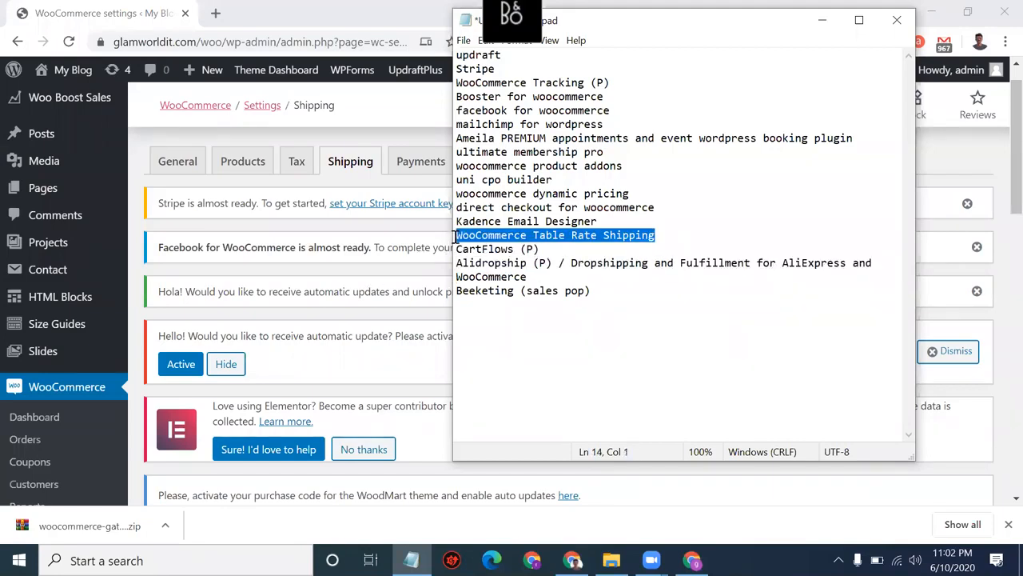
key("Delete")
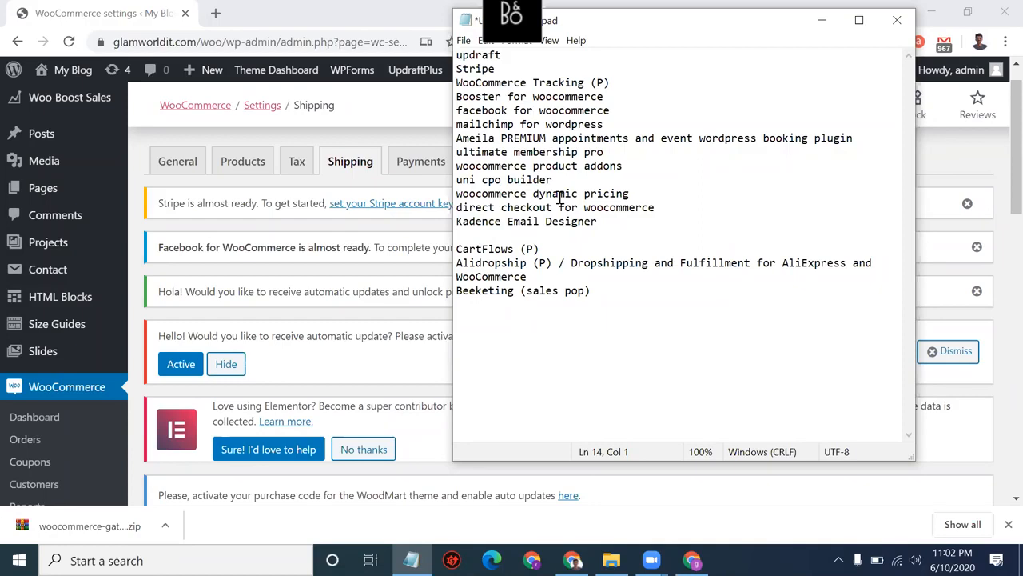
Step: Paste WooCommerce Table Rate Shipping as line 3, right after Stripe and before WooCommerce Tracking (P)
left_click(457, 96)
key("Return")
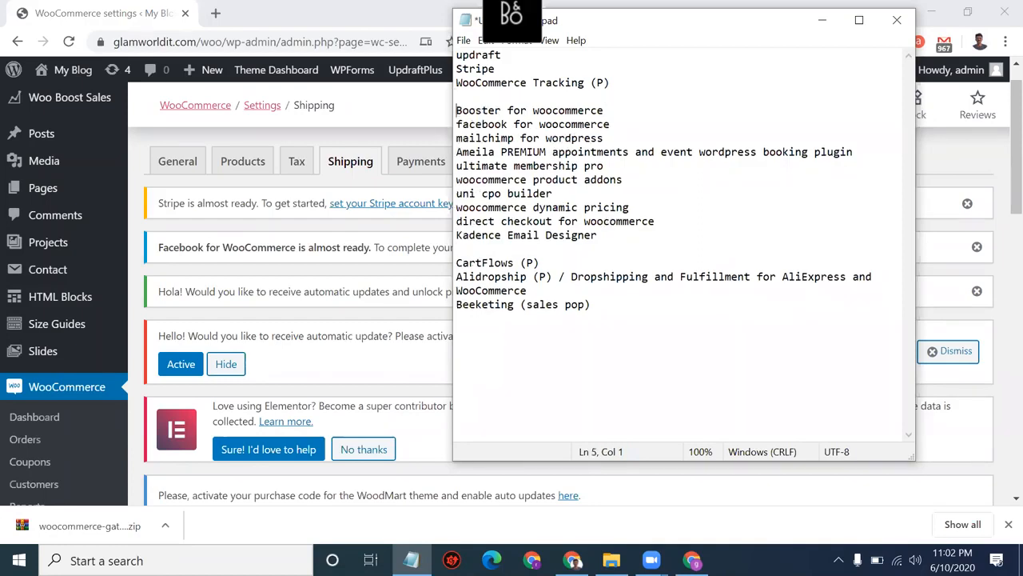
key("Return")
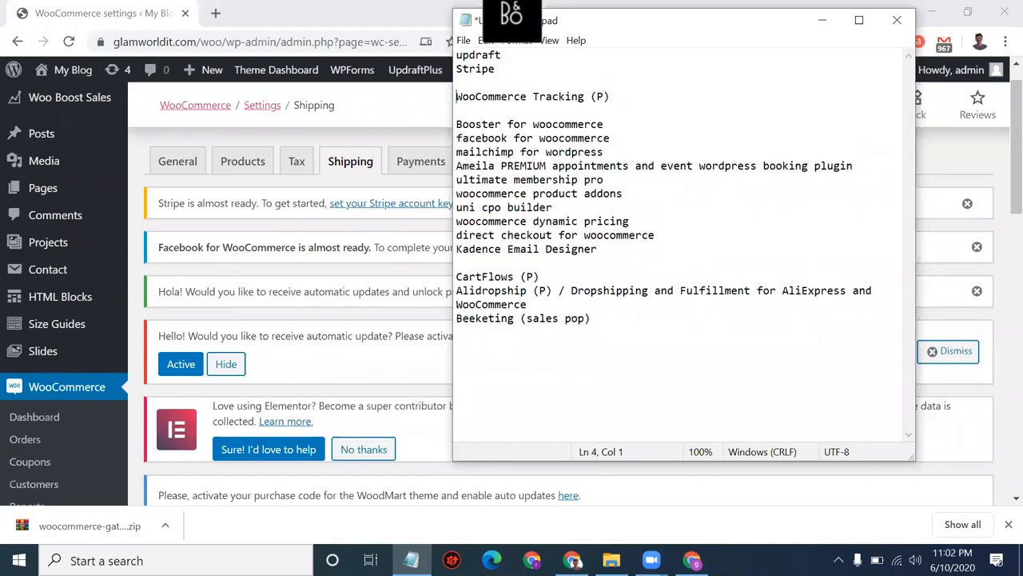
left_click(473, 81)
key("ctrl+v")
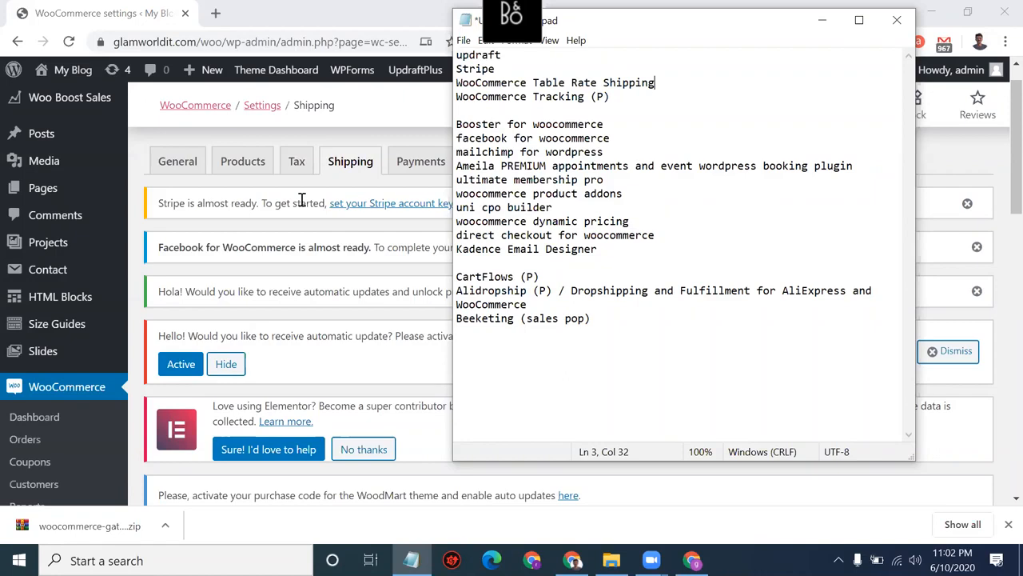
Step: Search 'woocommerce table rate shipping' in a new tab and open its WooCommerce.com product page
left_click(216, 12)
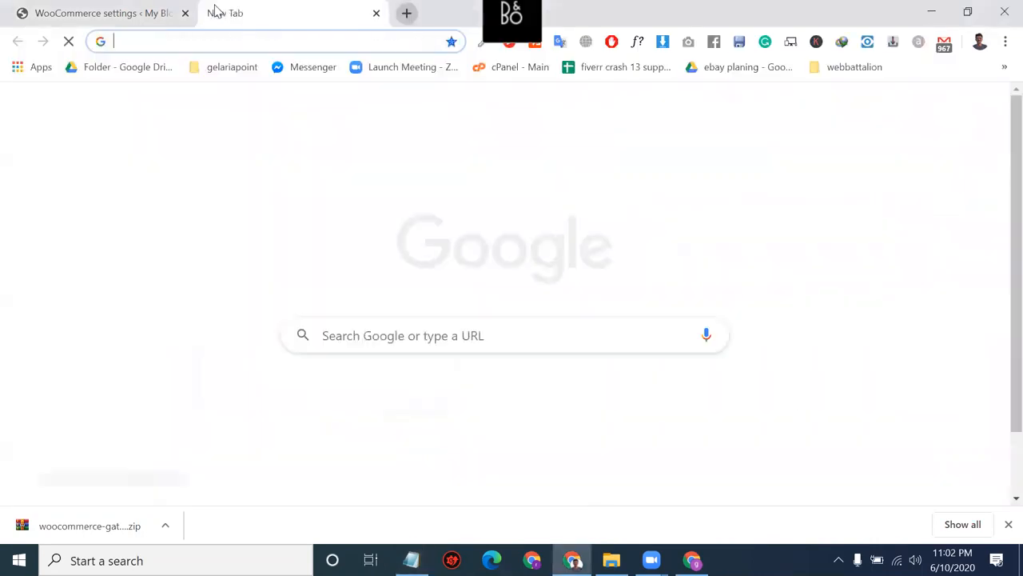
key("ctrl+v")
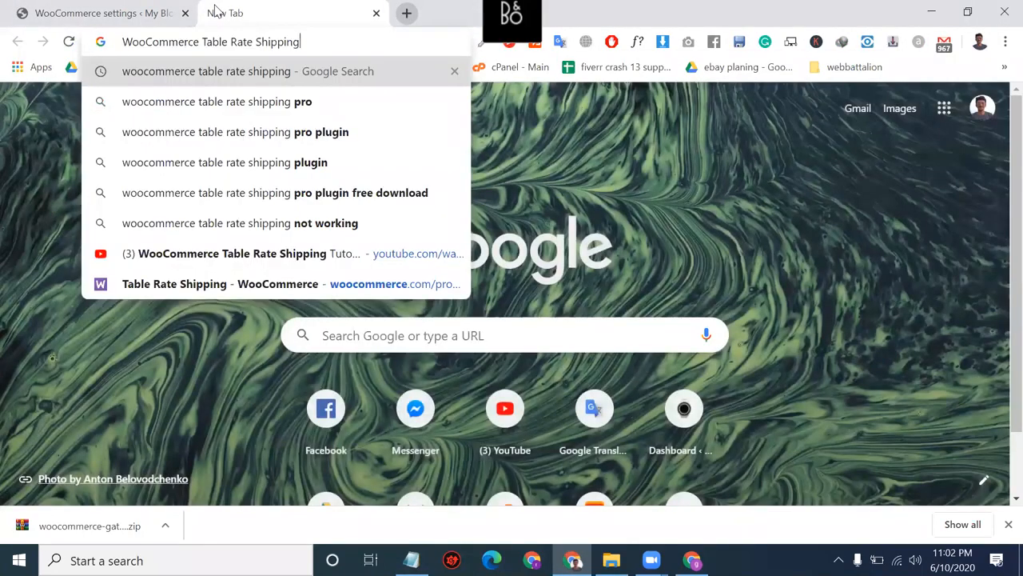
key("Return")
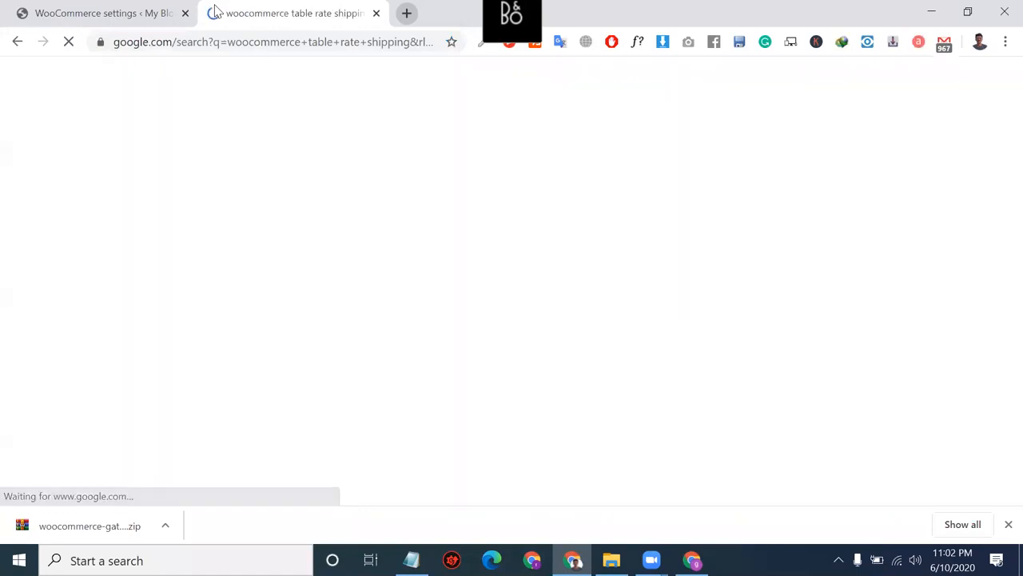
scroll(325, 296, "down", 3)
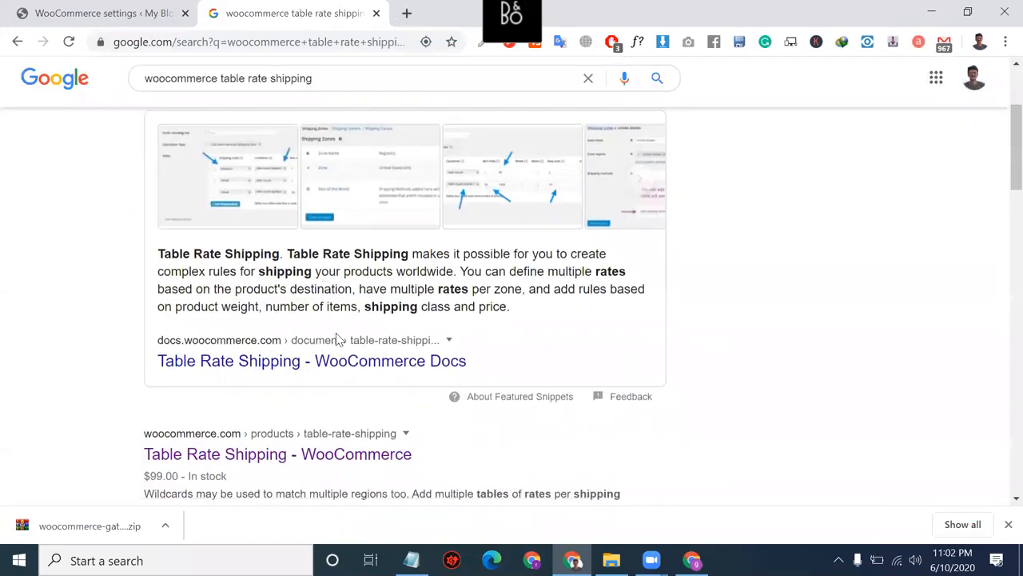
left_click(204, 456)
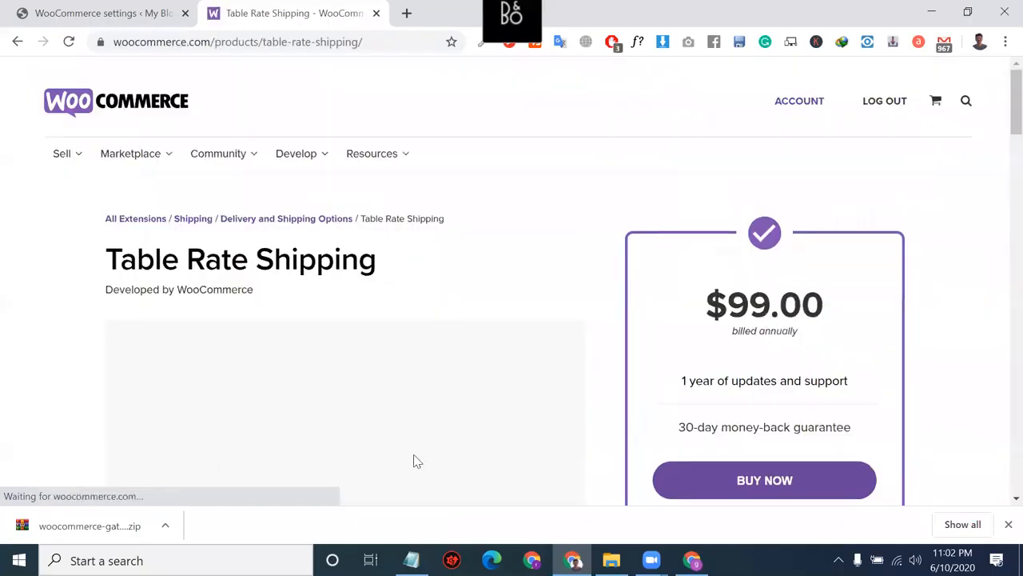
Step: Review the $99.00 annual price and the product title, then go back to the WordPress settings
triple_click(776, 308)
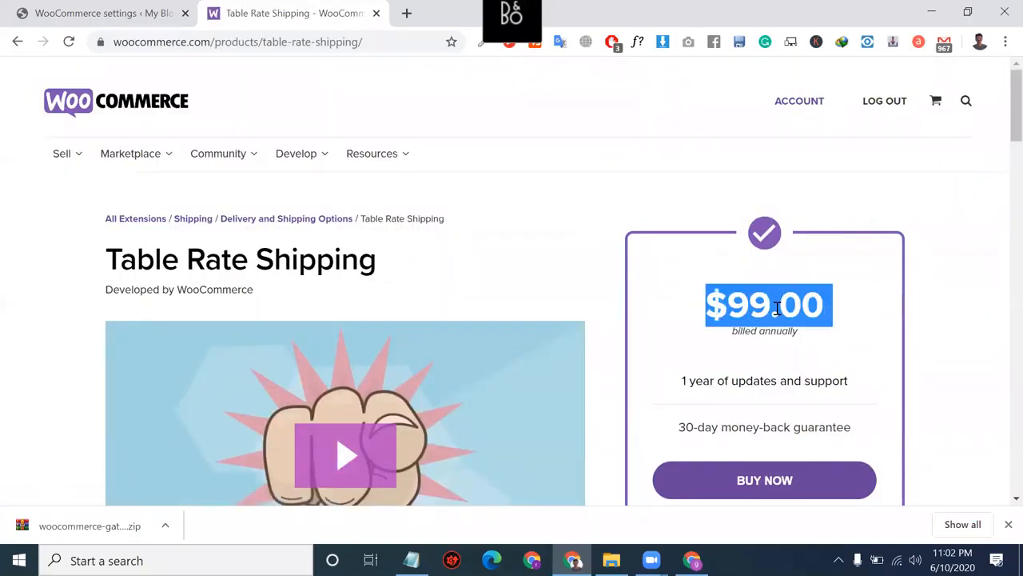
double_click(739, 309)
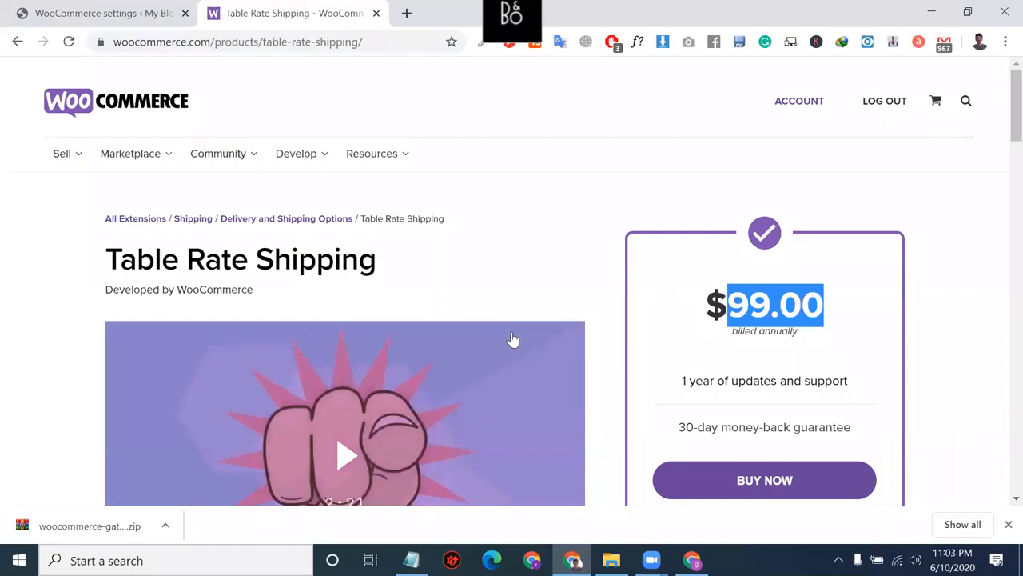
triple_click(350, 260)
scroll(350, 268, "down", 3)
scroll(350, 269, "down", 1)
scroll(400, 370, "up", 4)
left_click(104, 13)
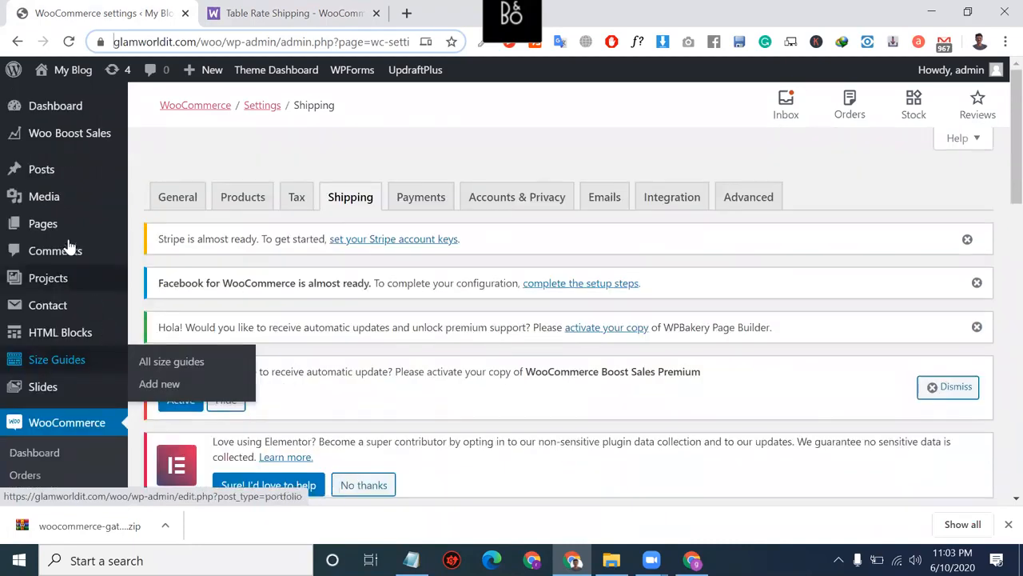
Step: Go to Plugins > Add New from the WordPress admin sidebar
scroll(80, 360, "down", 5)
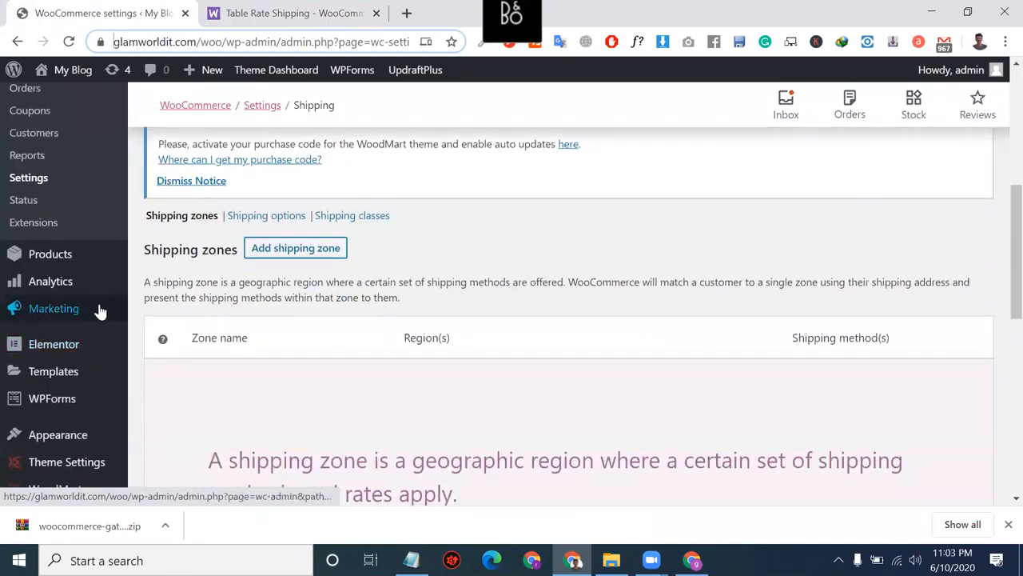
scroll(98, 310, "down", 1)
mouse_move(79, 433)
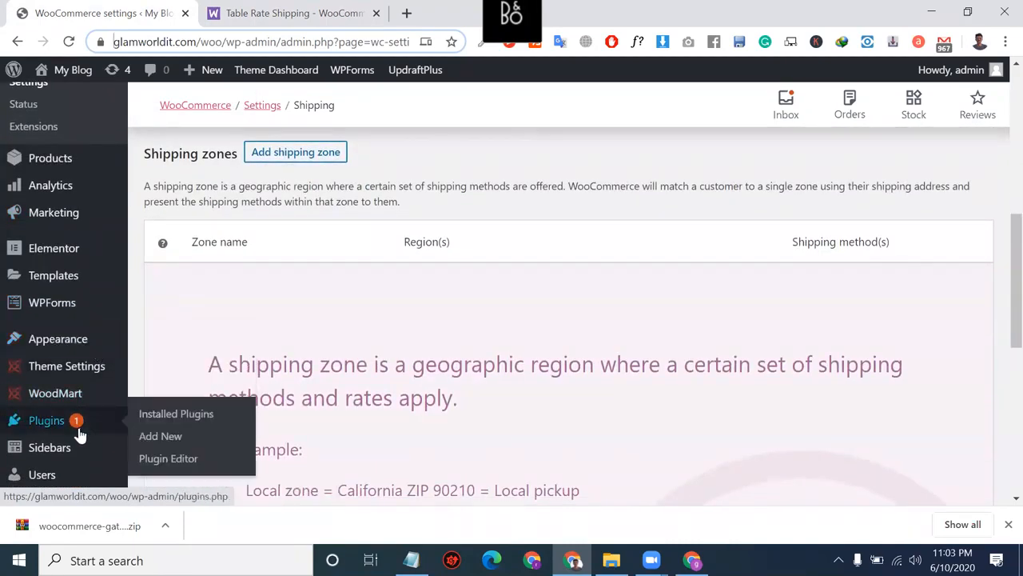
left_click(146, 437)
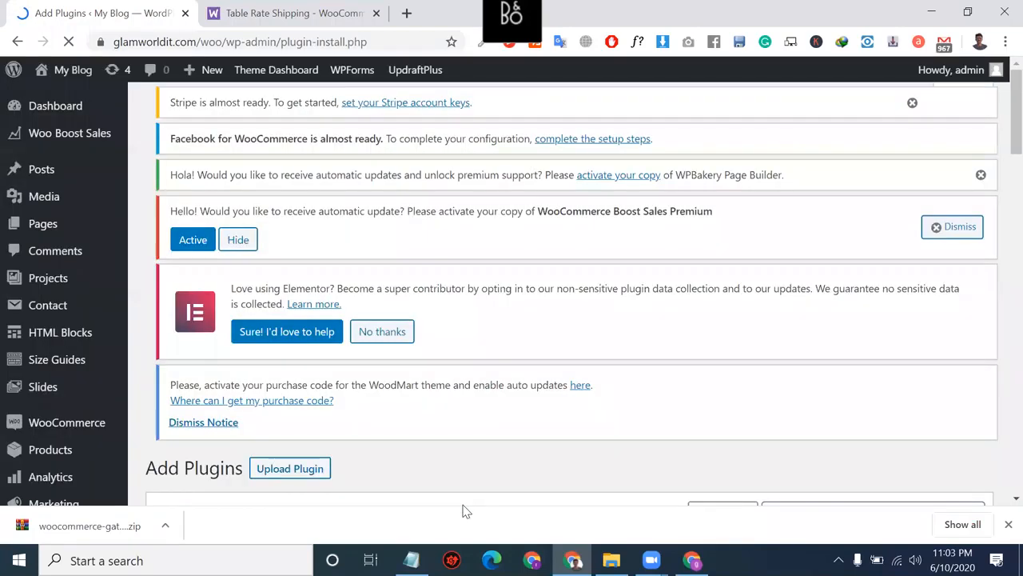
Step: Open messenger.com in a new tab and copy the Table Rate Shipping product URL
left_click(406, 13)
type("me")
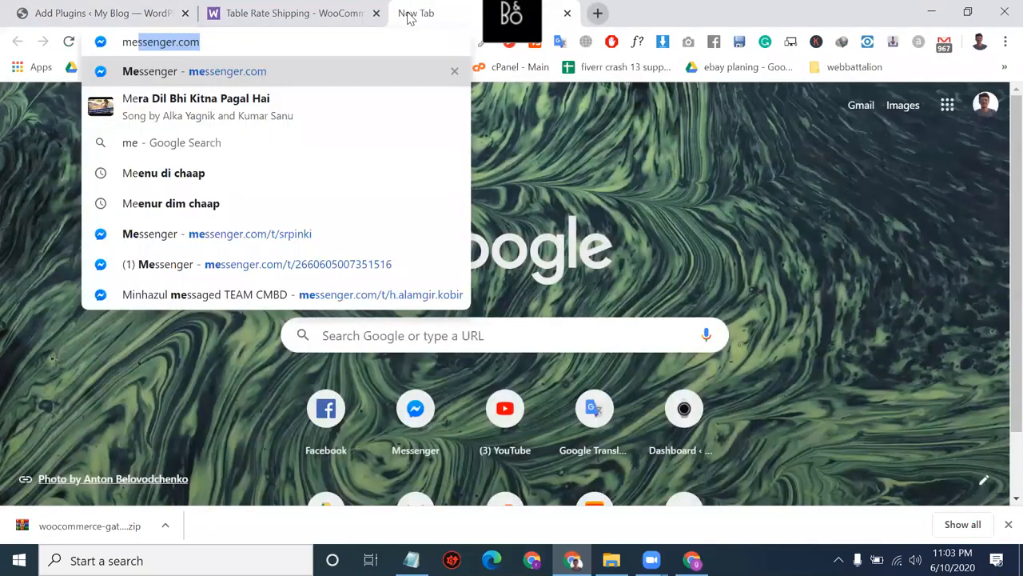
key("Return")
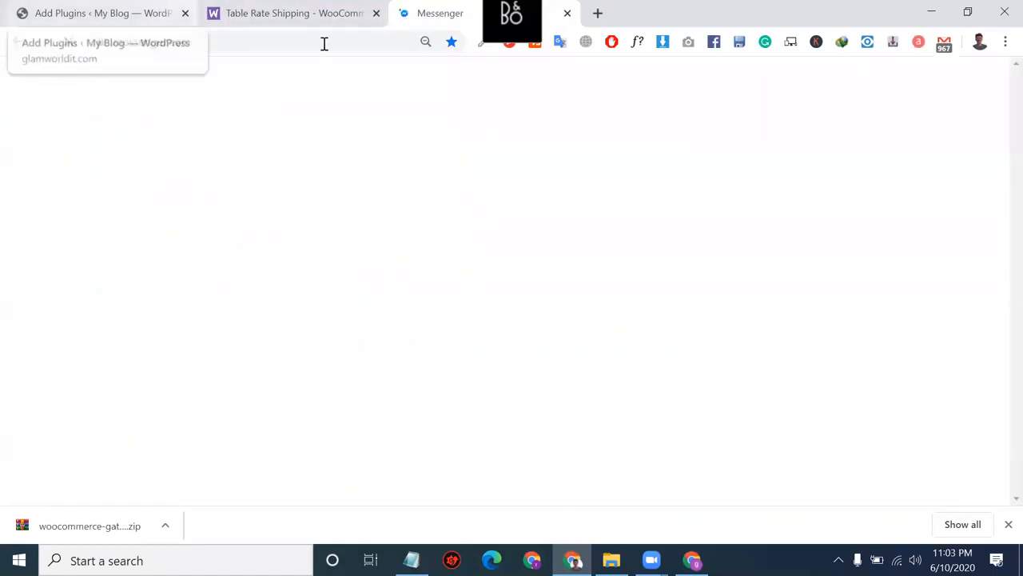
left_click(307, 10)
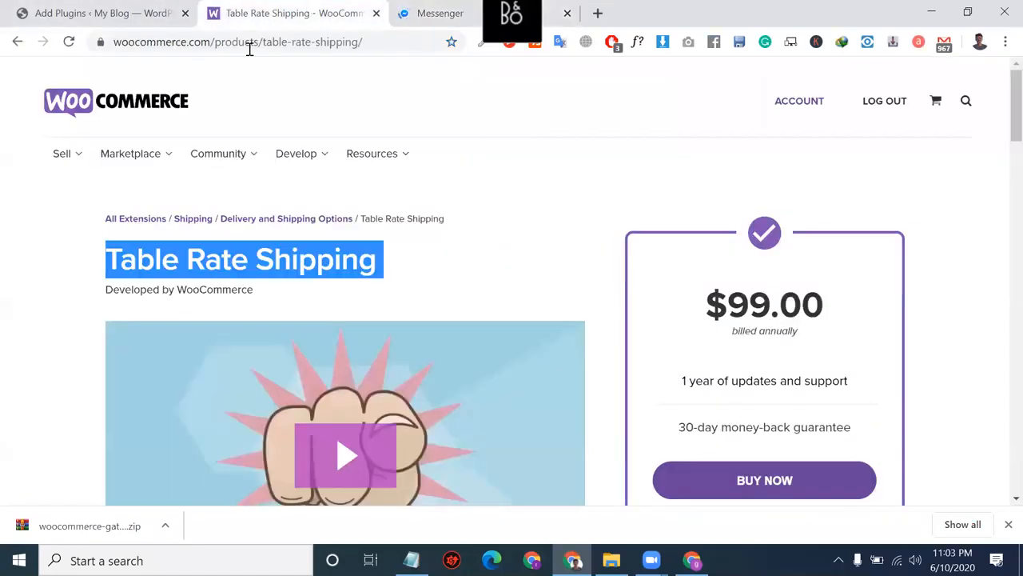
left_click(362, 41)
key("ctrl+c")
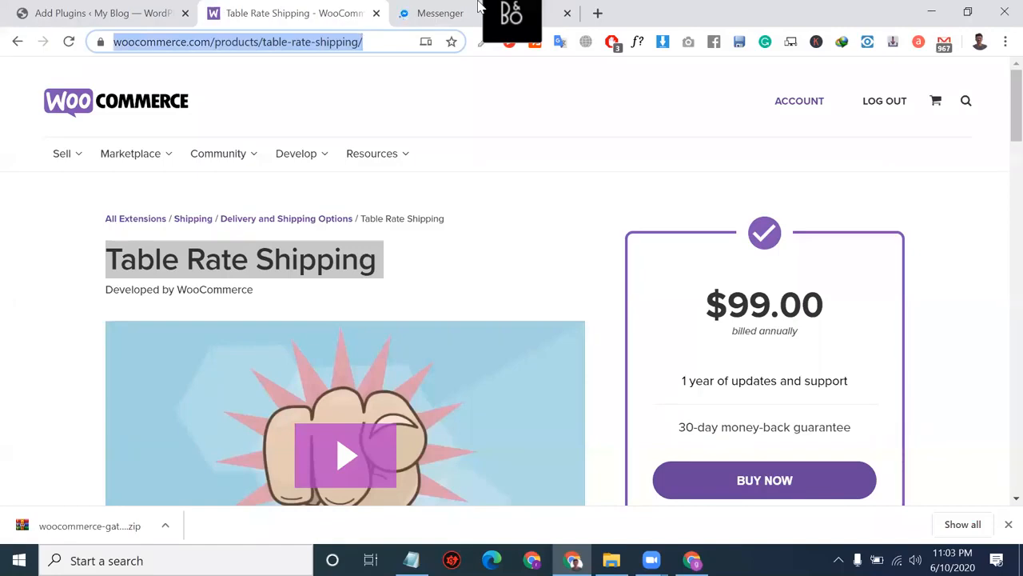
Step: Send the Table Rate Shipping product link in the contact's Messenger chat
left_click(471, 7)
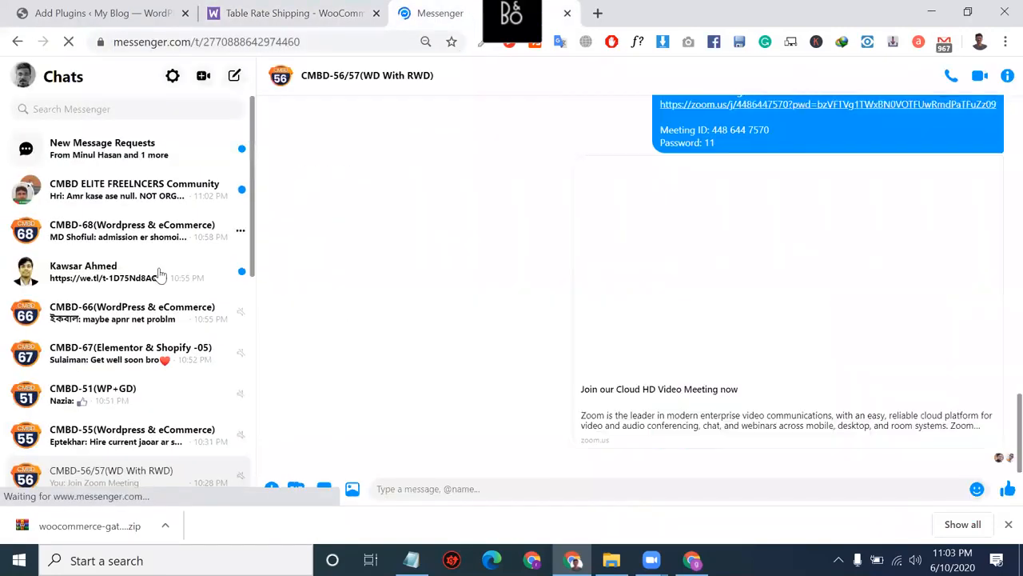
left_click(152, 274)
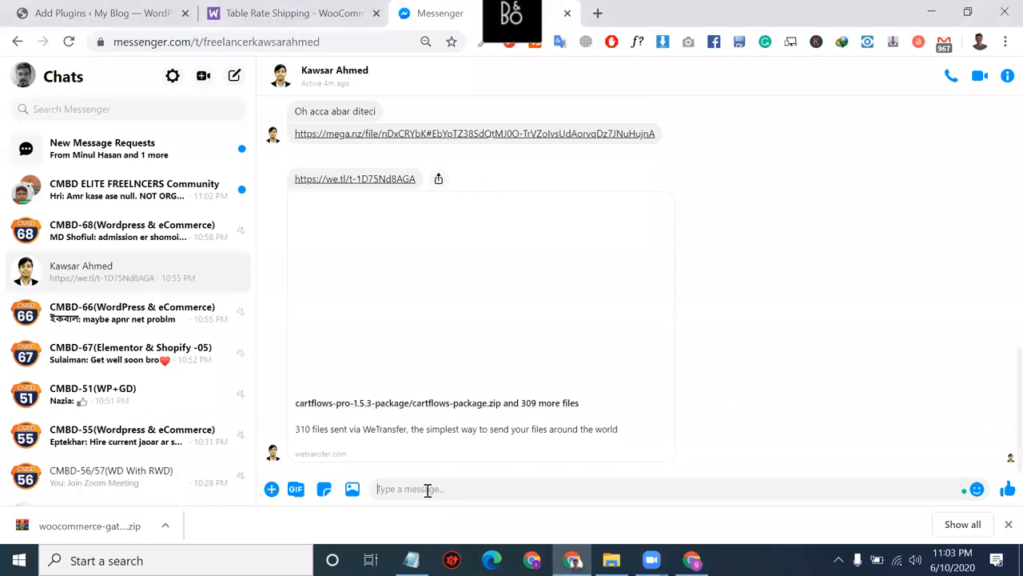
key("ctrl+v")
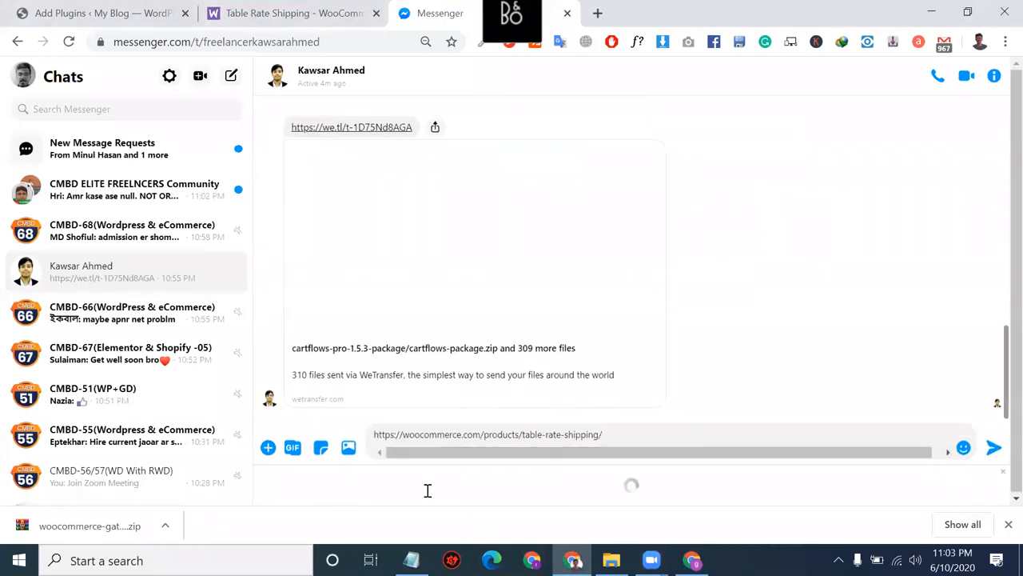
key("Return")
Step: Send the follow-up messages 'ai plugin ta fast den' and 'bhai'
type("ai pl")
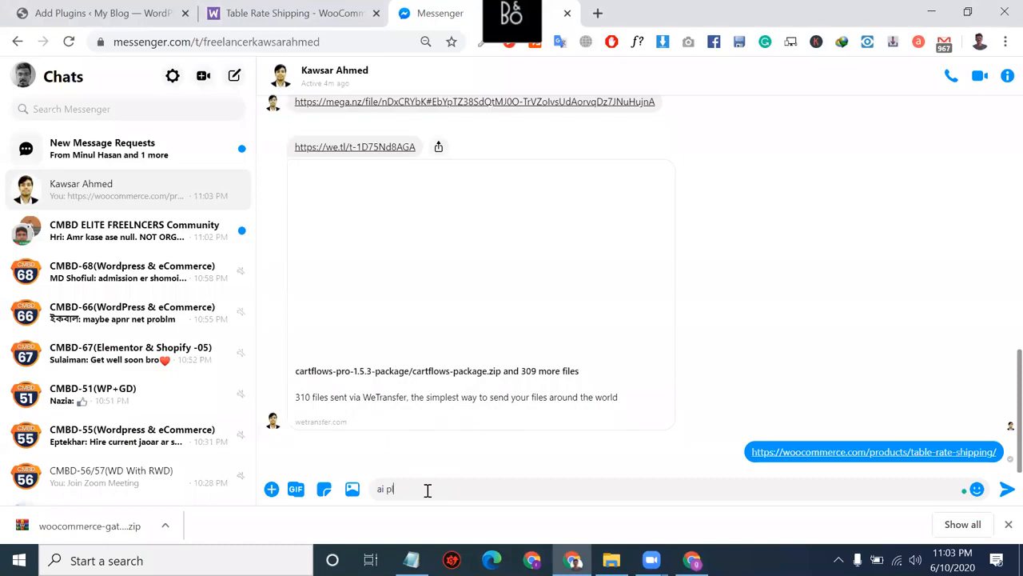
type("ugin ta fast den")
key("Return")
type("bahi")
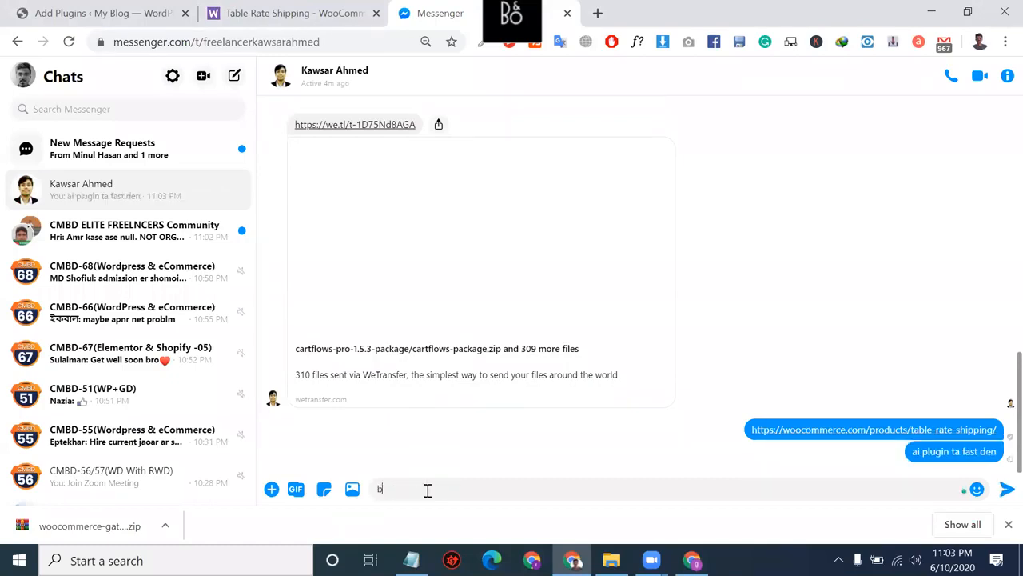
key("BackSpace")
key("BackSpace")
key("BackSpace")
key("BackSpace")
type("bhai")
key("Return")
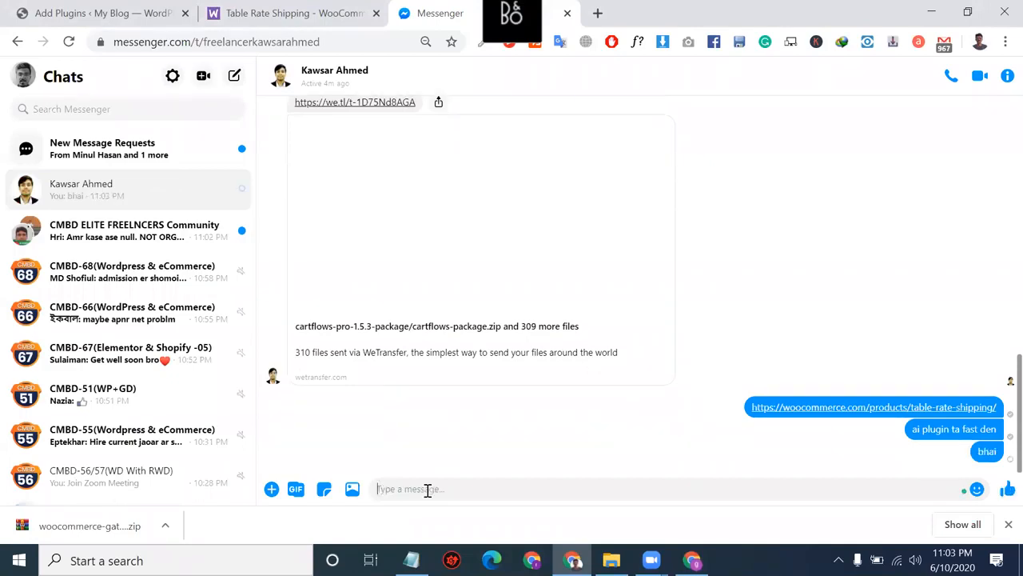
left_click(339, 8)
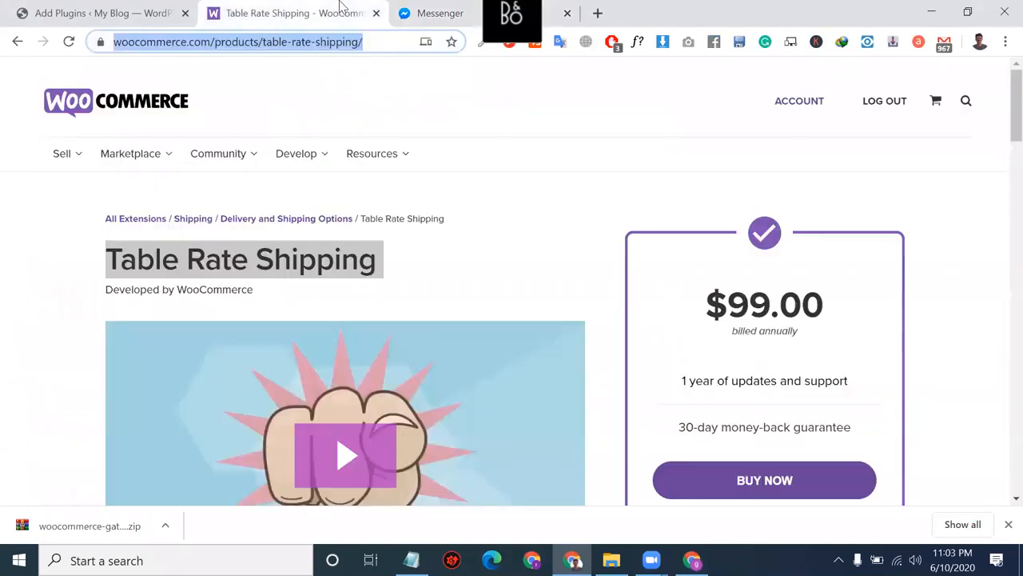
left_click(464, 101)
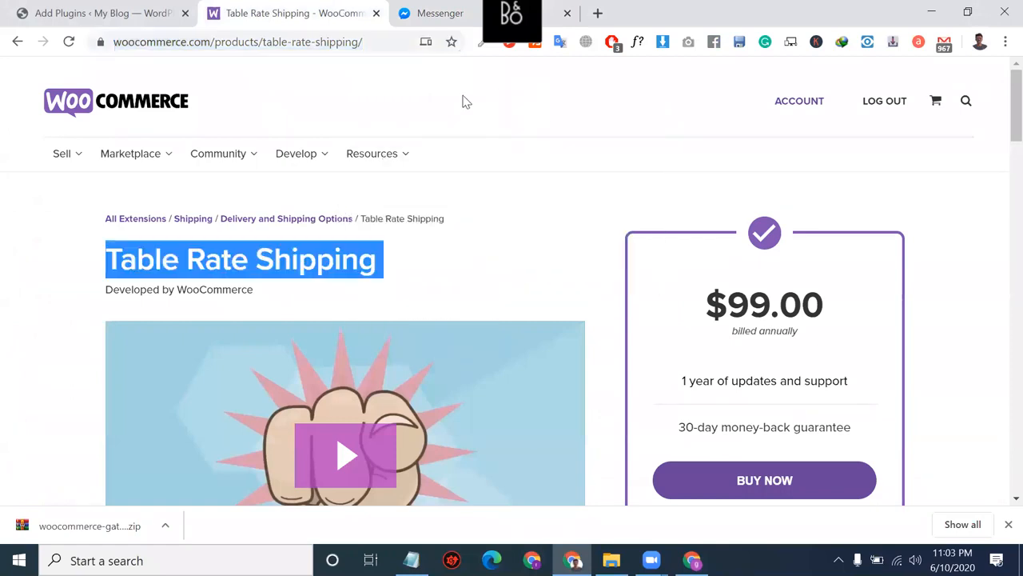
scroll(472, 120, "down", 2)
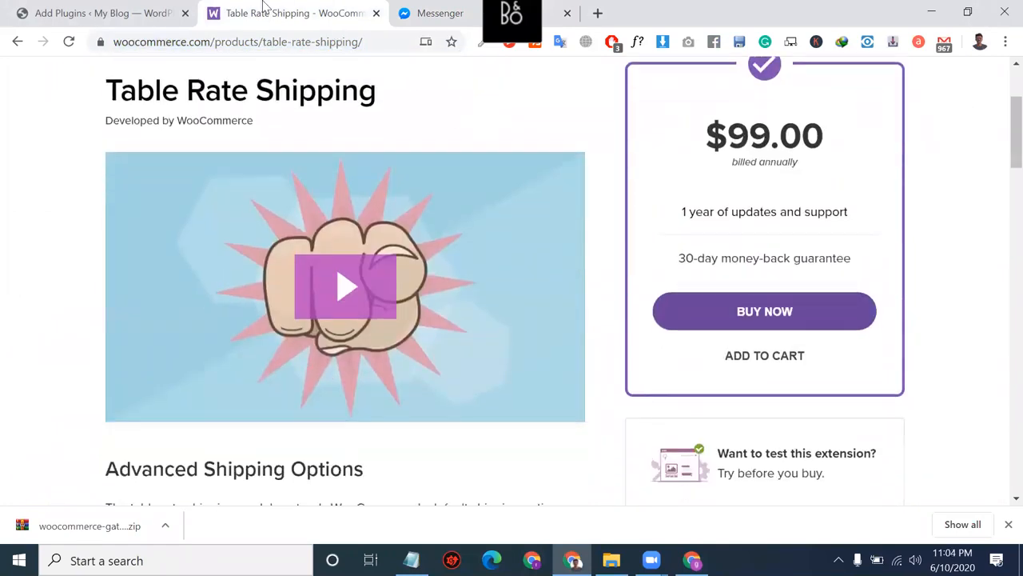
left_click(159, 9)
scroll(309, 285, "down", 1)
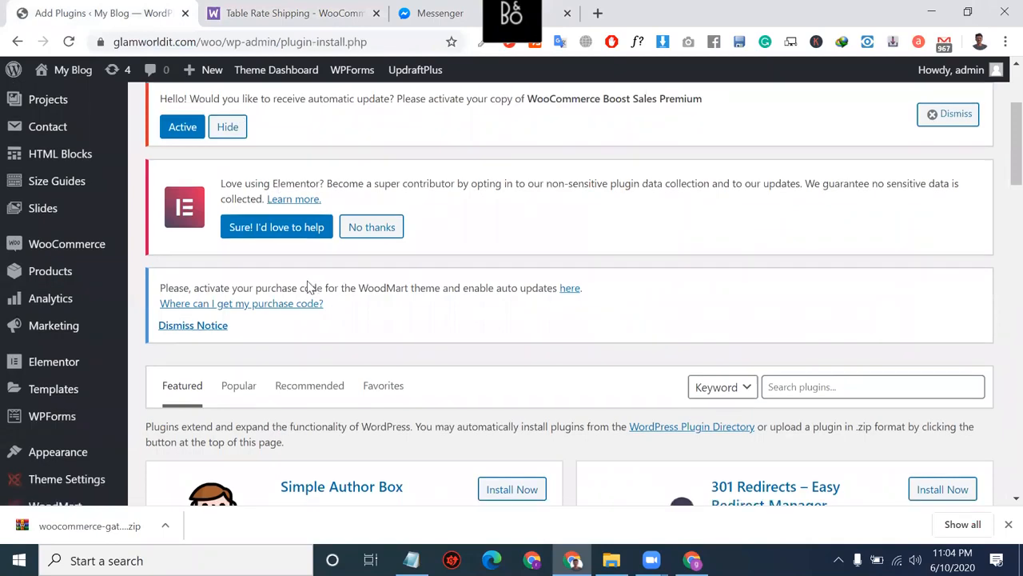
scroll(307, 280, "up", 1)
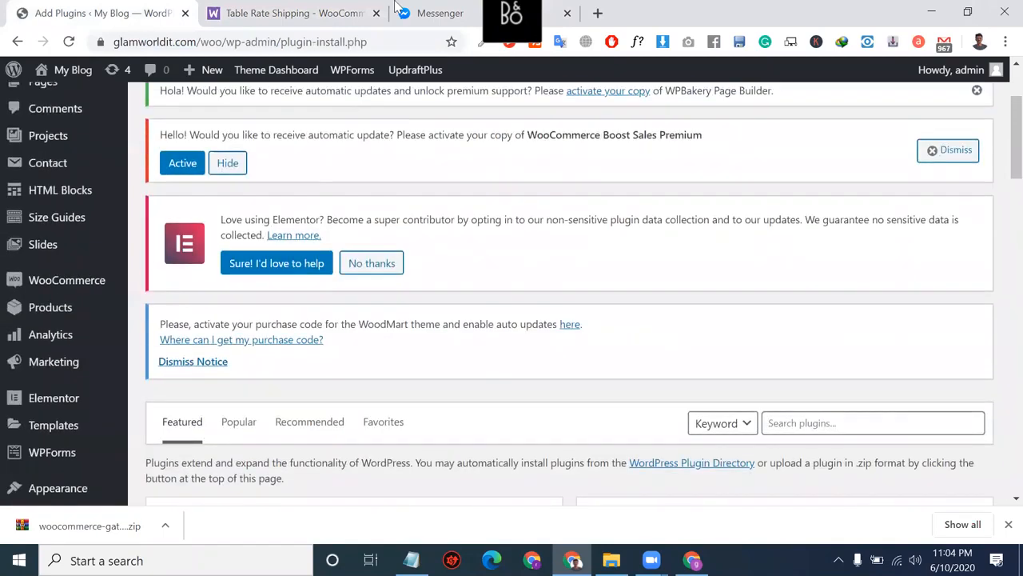
left_click(393, 9)
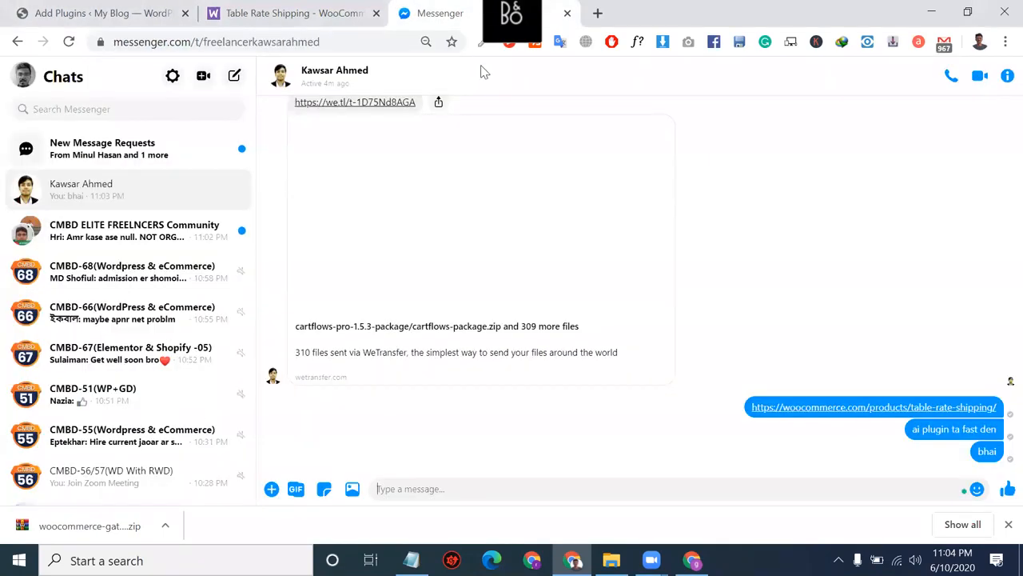
left_click(142, 6)
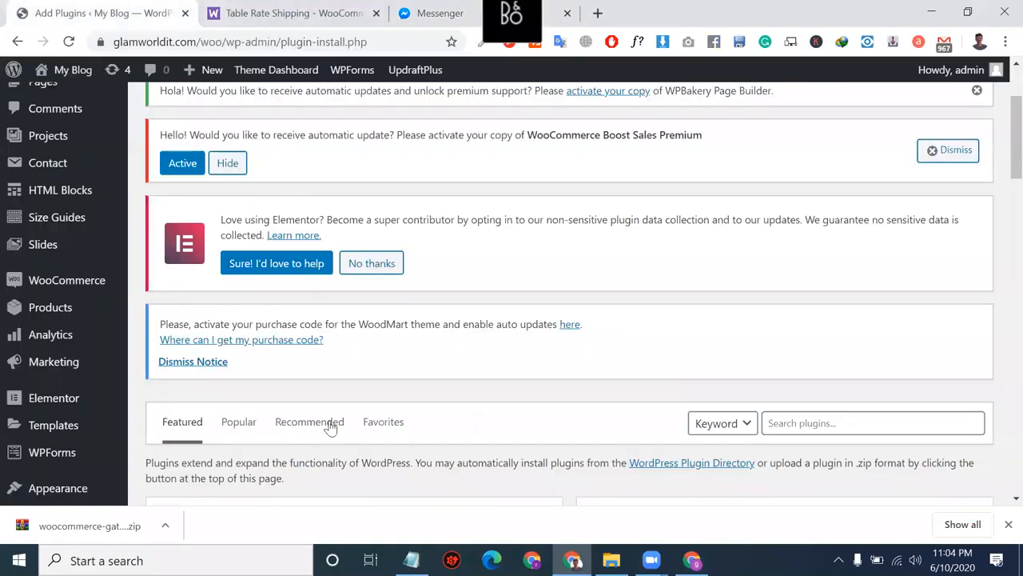
scroll(331, 425, "down", 5)
scroll(319, 285, "down", 3)
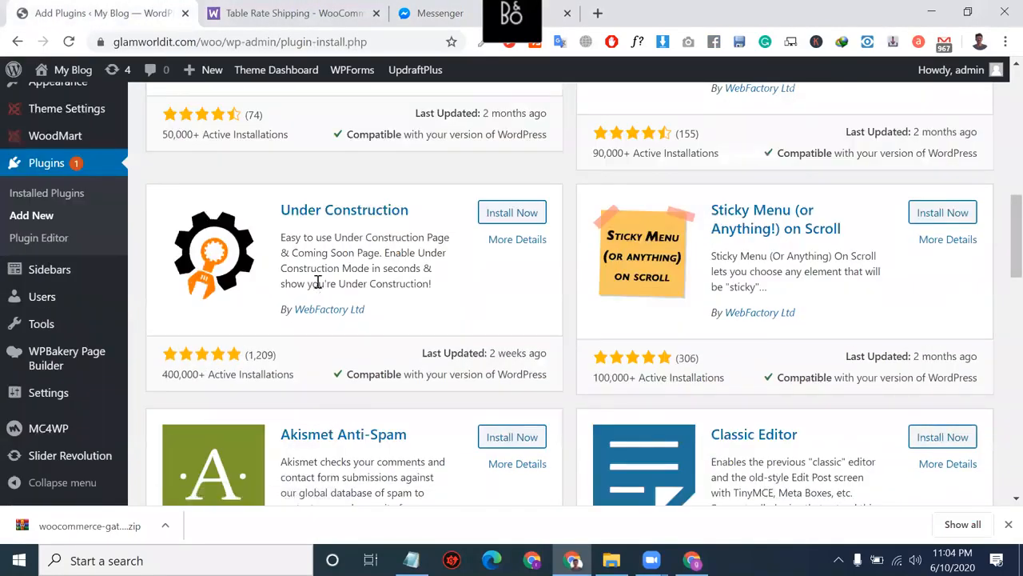
left_click(246, 6)
scroll(431, 283, "down", 8)
scroll(432, 283, "down", 1)
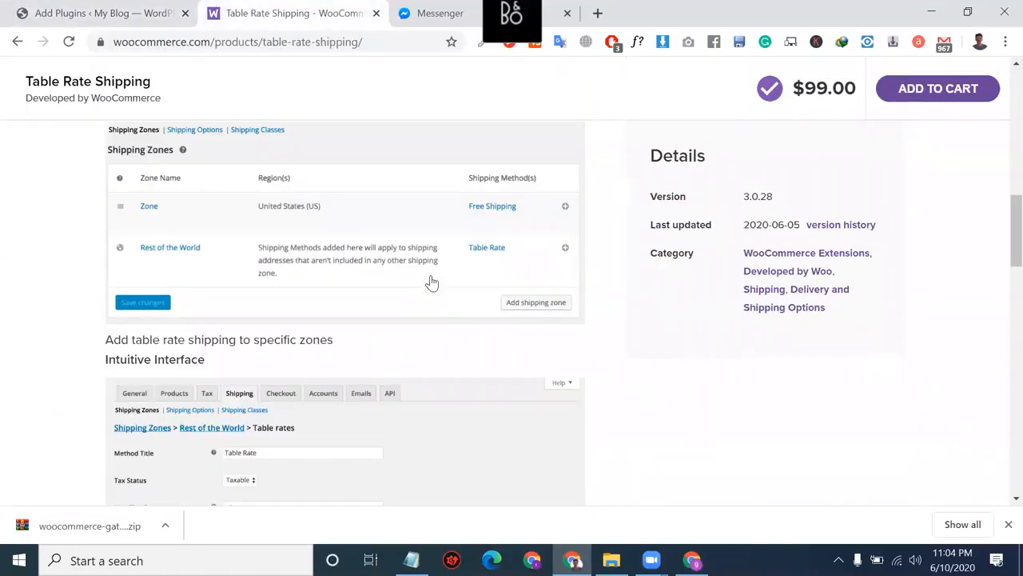
Step: Scroll the table rates screenshot, then switch back to the WordPress Add Plugins tab
scroll(431, 283, "down", 5)
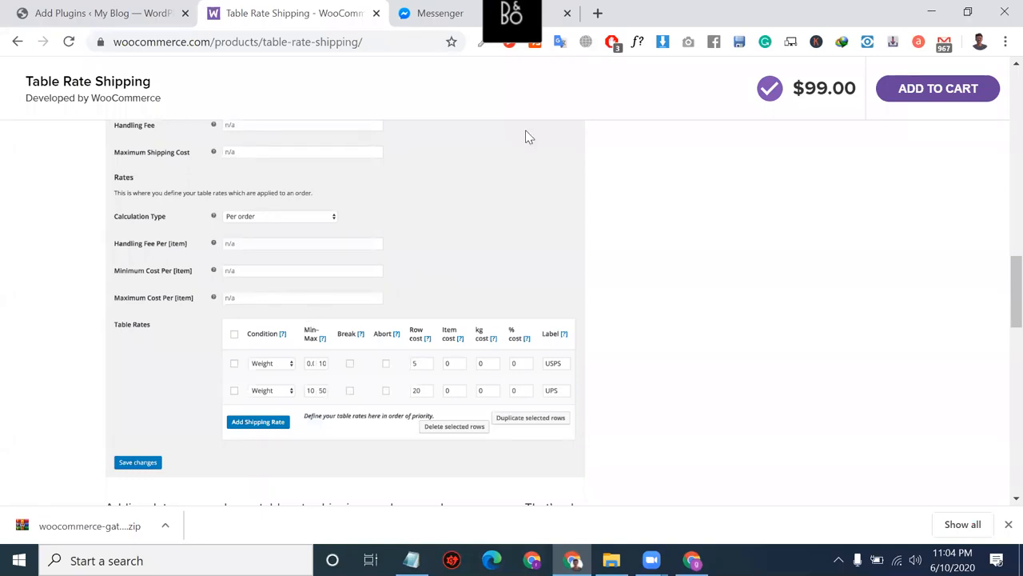
left_click(68, 8)
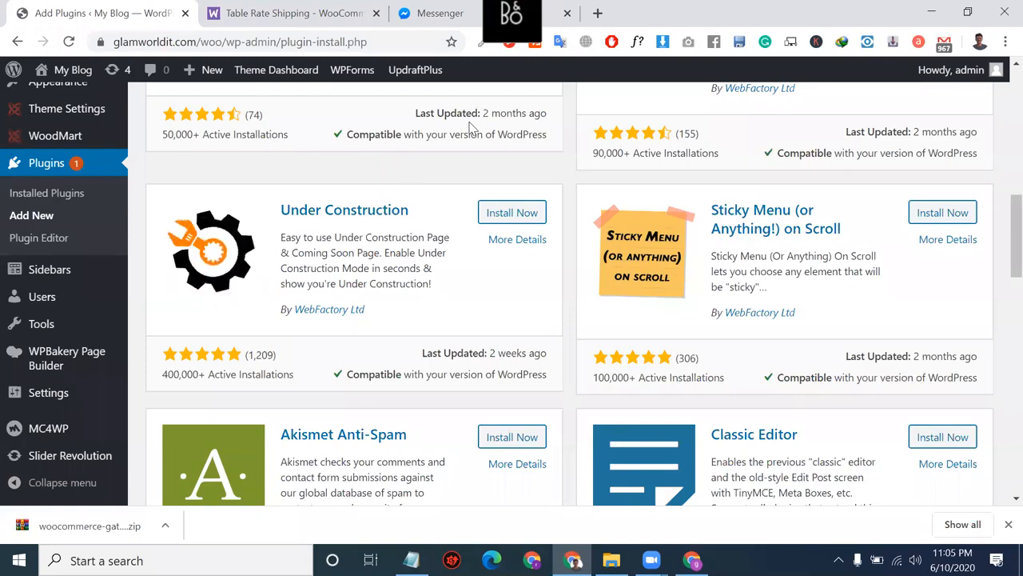
Step: Add the lines 3.59 usd and 3.95 usd below the Notepad plugin list
left_click(411, 560)
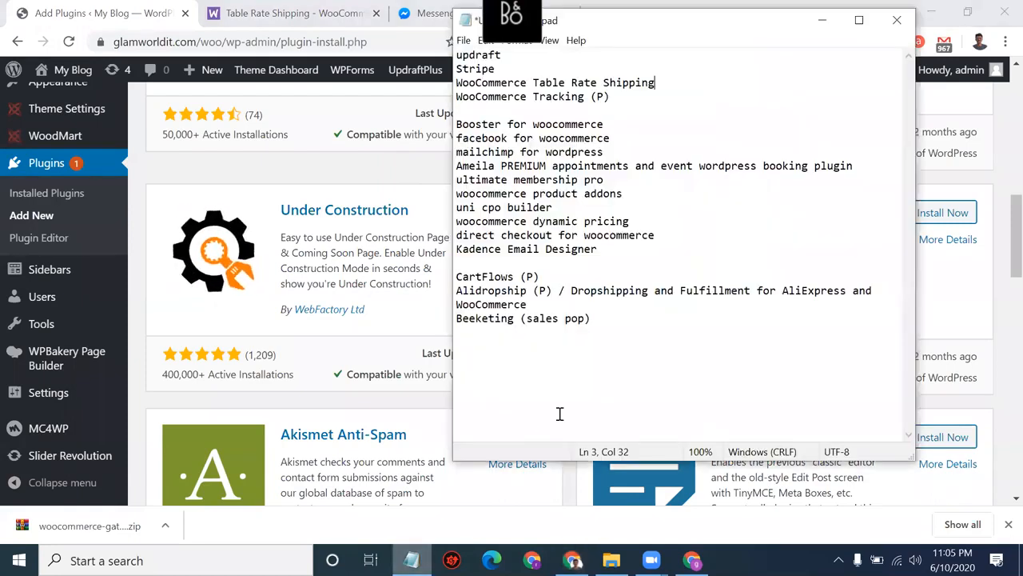
left_click(621, 332)
key("Return")
key("Return")
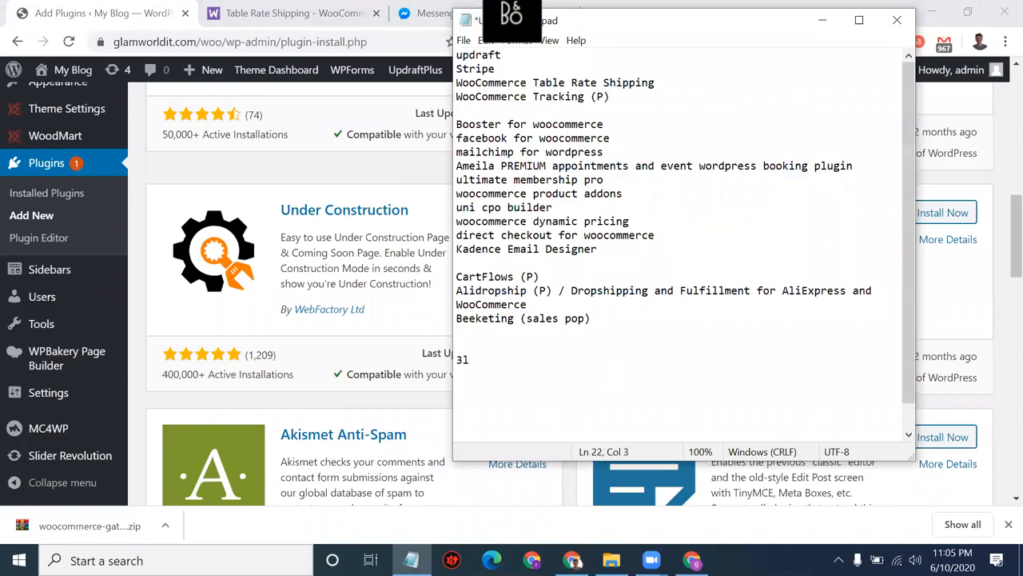
type("3.59")
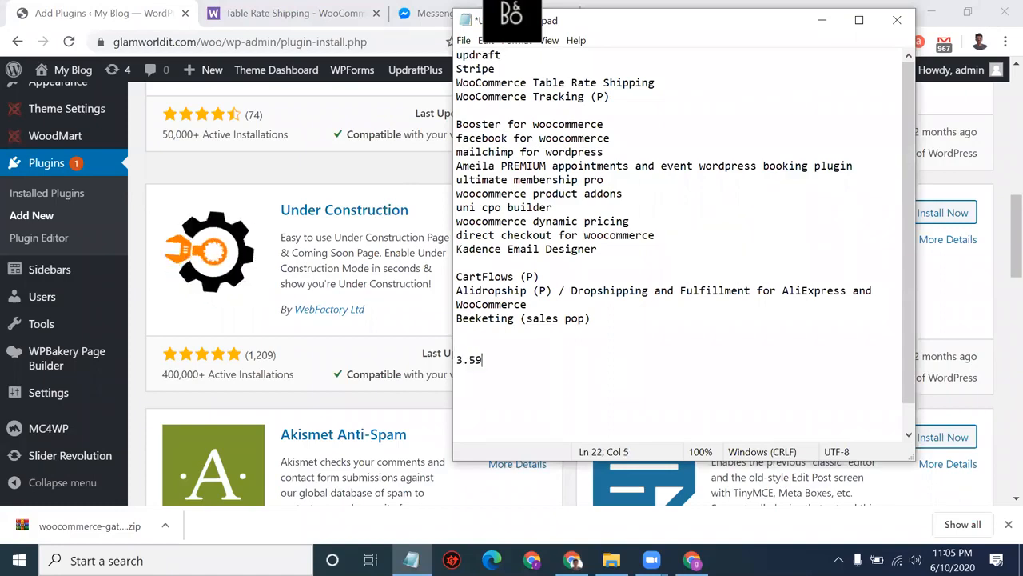
type(" usd")
key("Return")
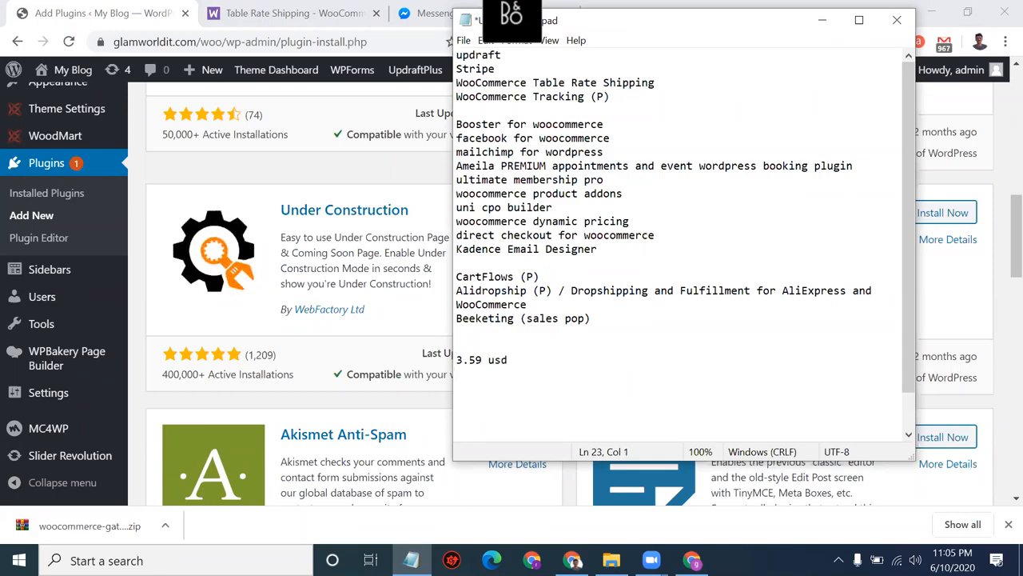
type("3.95 usd")
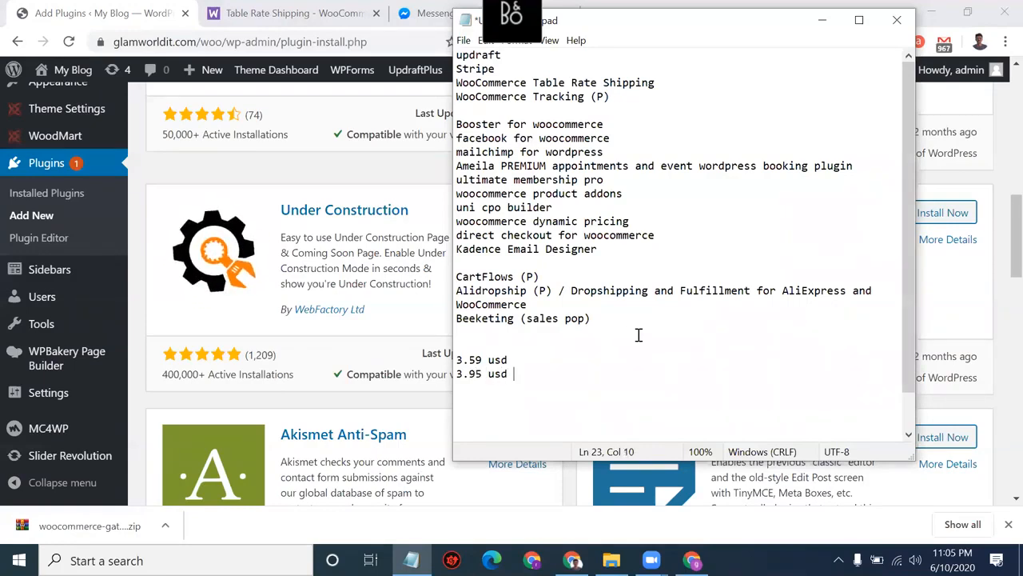
Step: Select the price lines, then the Under Construction and Simple Author Box descriptions in WordPress
left_click_drag(518, 374, 446, 346)
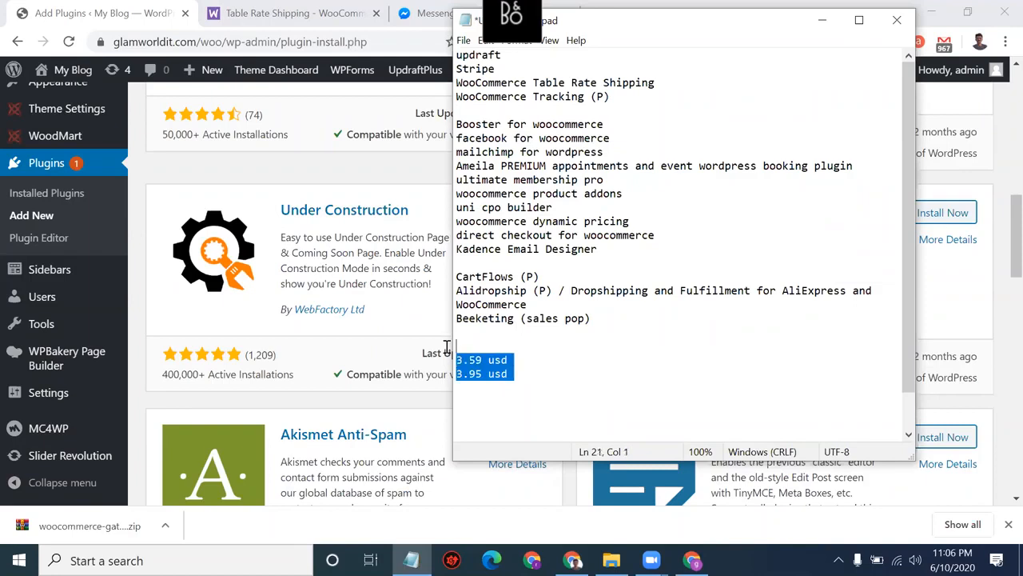
left_click(338, 270)
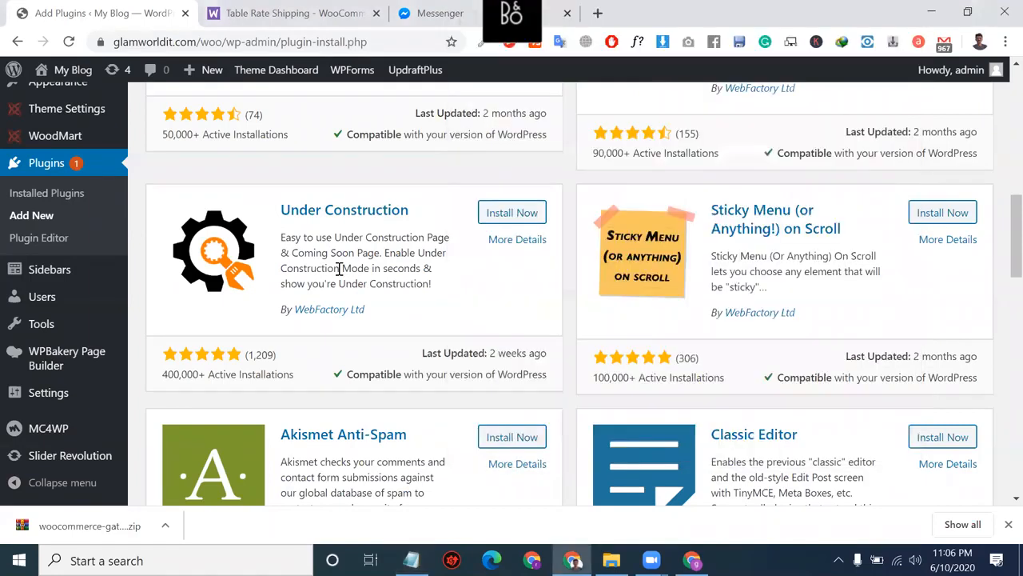
triple_click(339, 270)
scroll(339, 269, "up", 1)
scroll(339, 270, "up", 2)
left_click(335, 141)
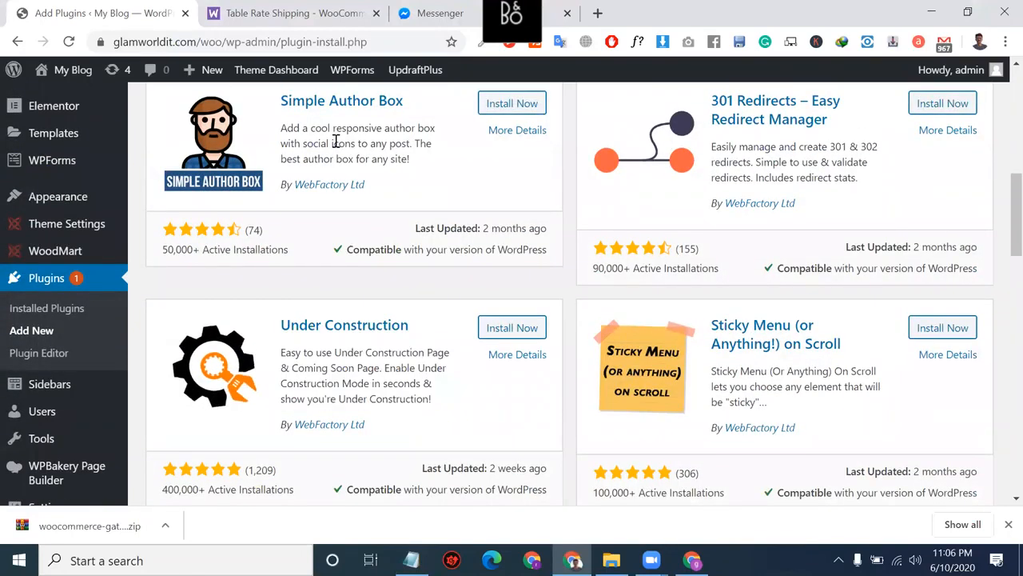
triple_click(336, 141)
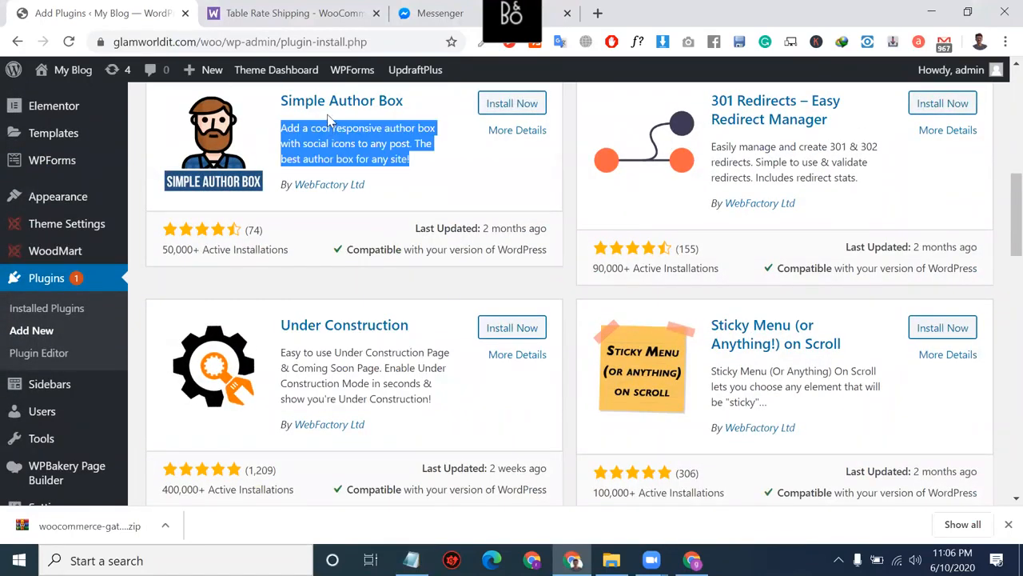
Step: Recheck the two price lines in Notepad and minimize the Notepad window
left_click(411, 559)
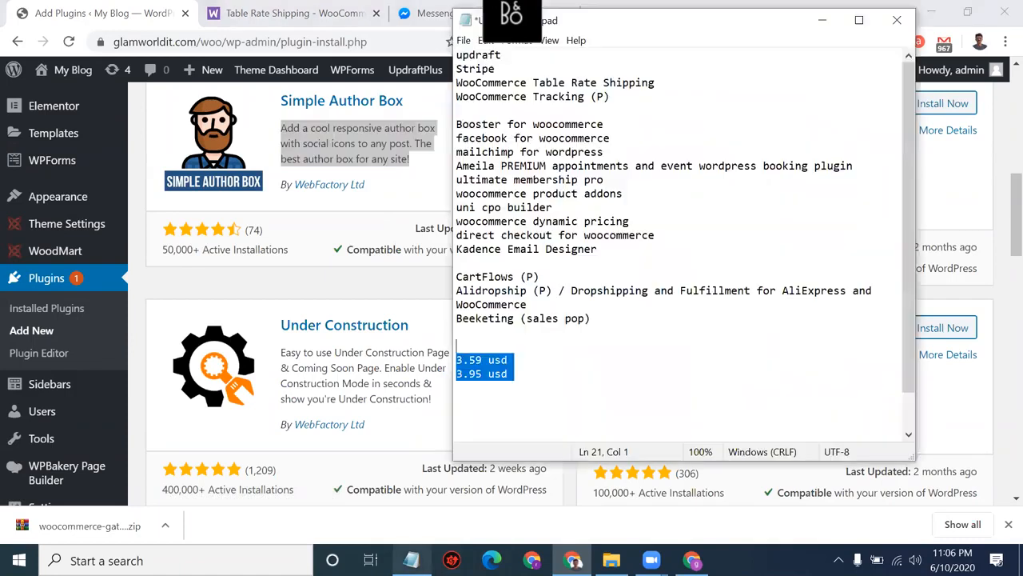
left_click(511, 373)
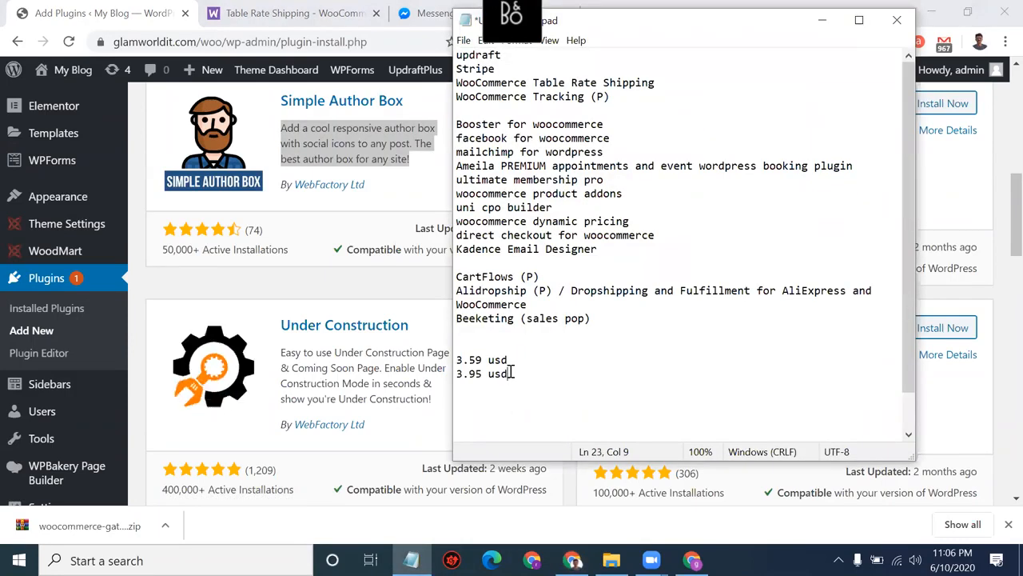
left_click_drag(512, 373, 456, 361)
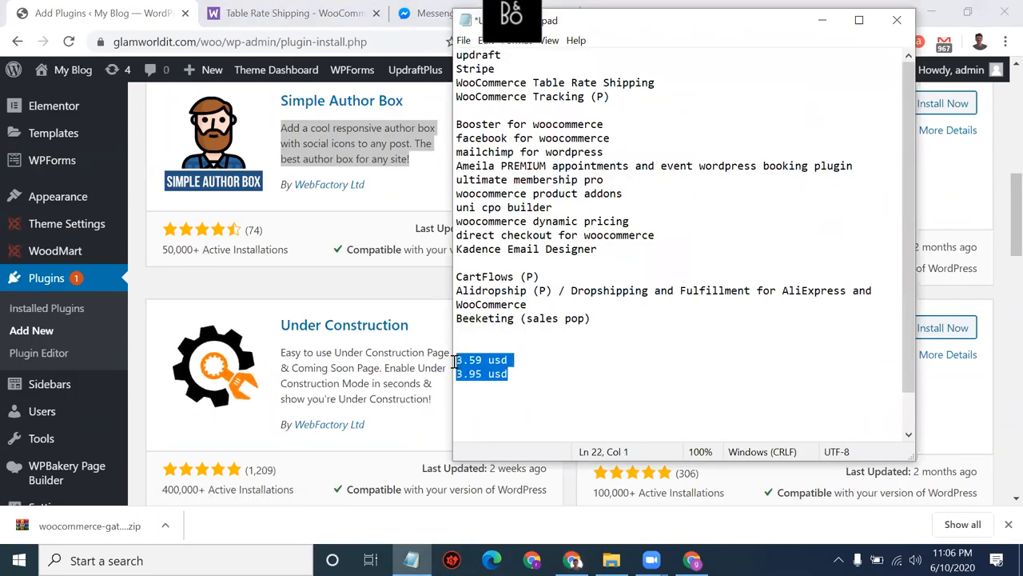
left_click(509, 362)
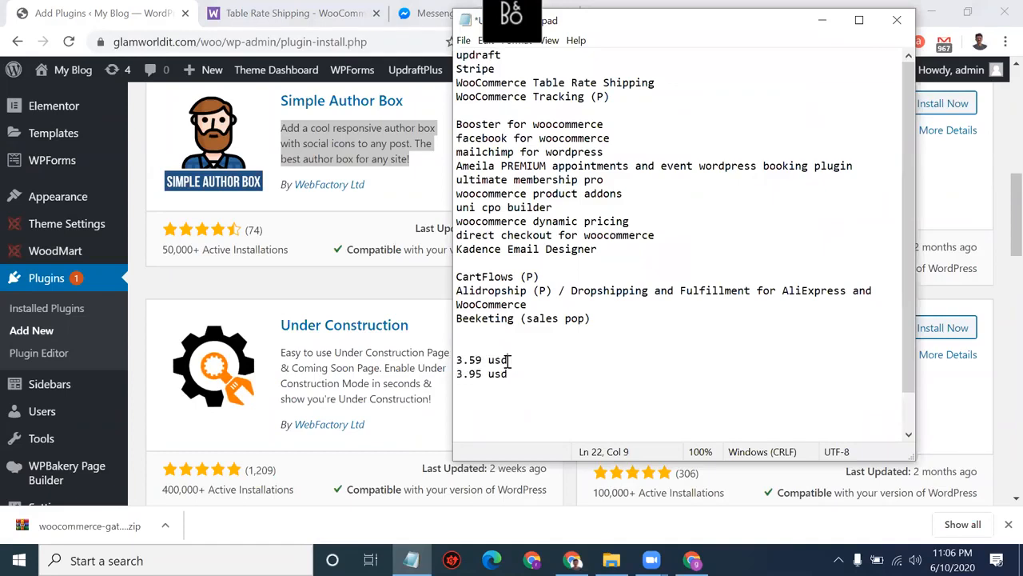
left_click_drag(510, 361, 457, 360)
left_click(509, 374)
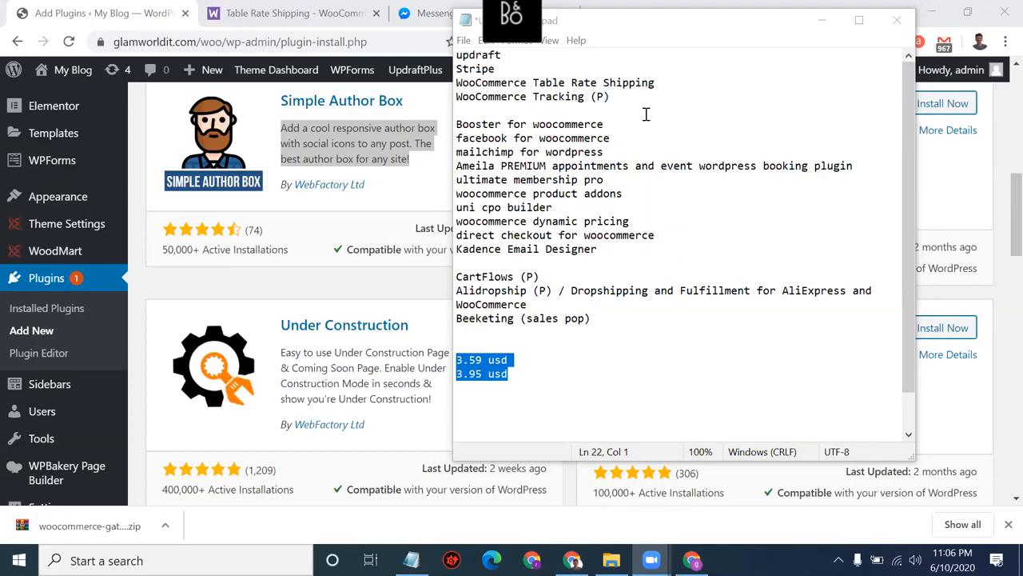
left_click(824, 21)
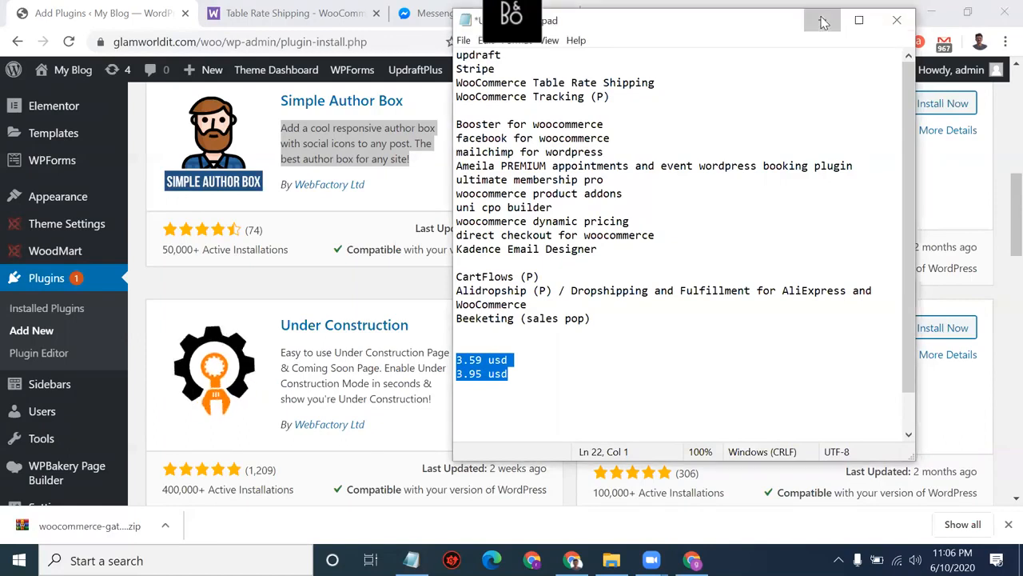
scroll(496, 224, "up", 1)
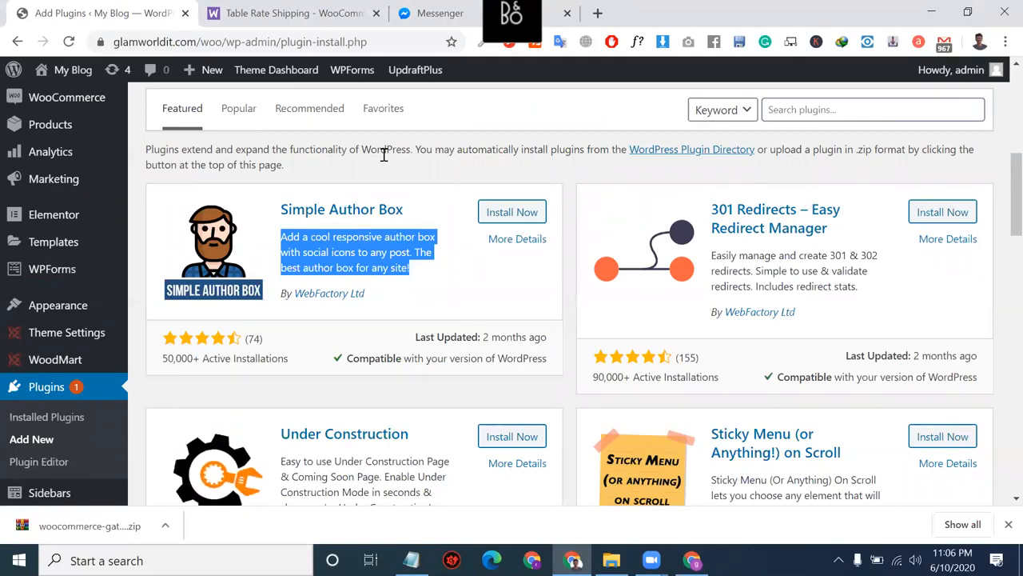
Step: Revisit the Table Rate Shipping page and open the WooCommerce.com account dashboard
left_click(317, 16)
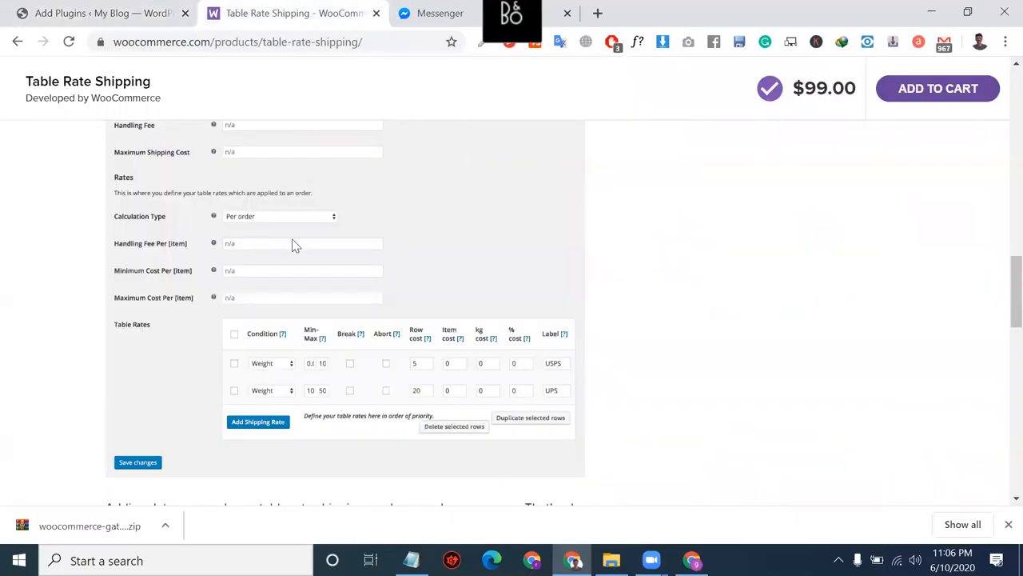
scroll(292, 245, "up", 15)
triple_click(350, 266)
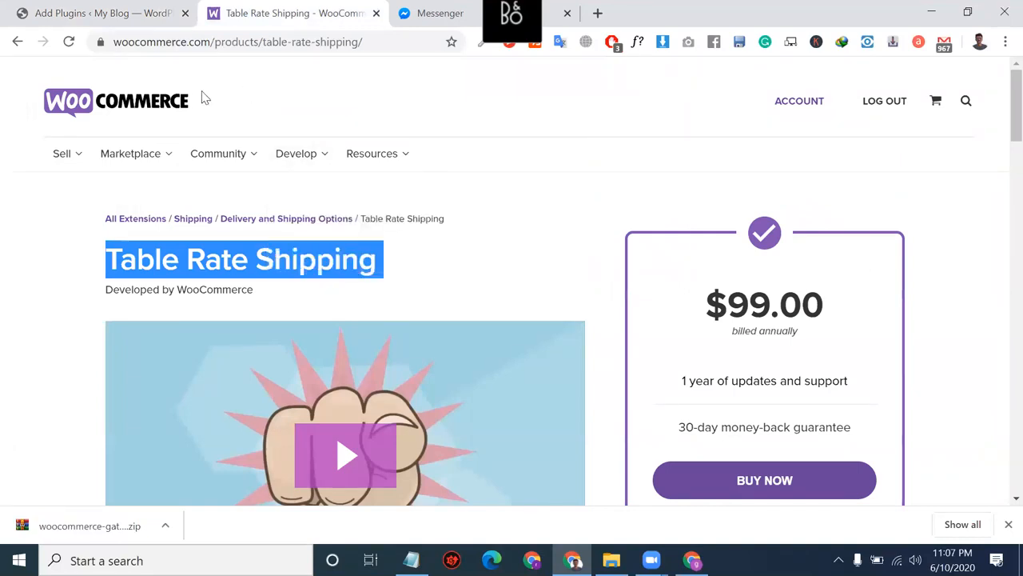
left_click(152, 105)
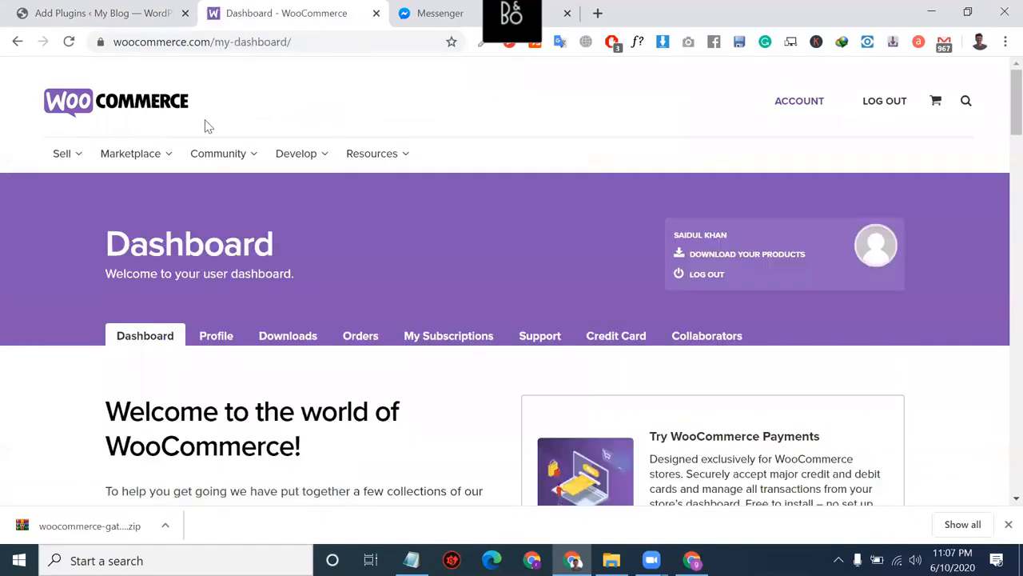
Step: Browse the Enhancements extensions category's product cards, then close the WooCommerce tab
mouse_move(249, 162)
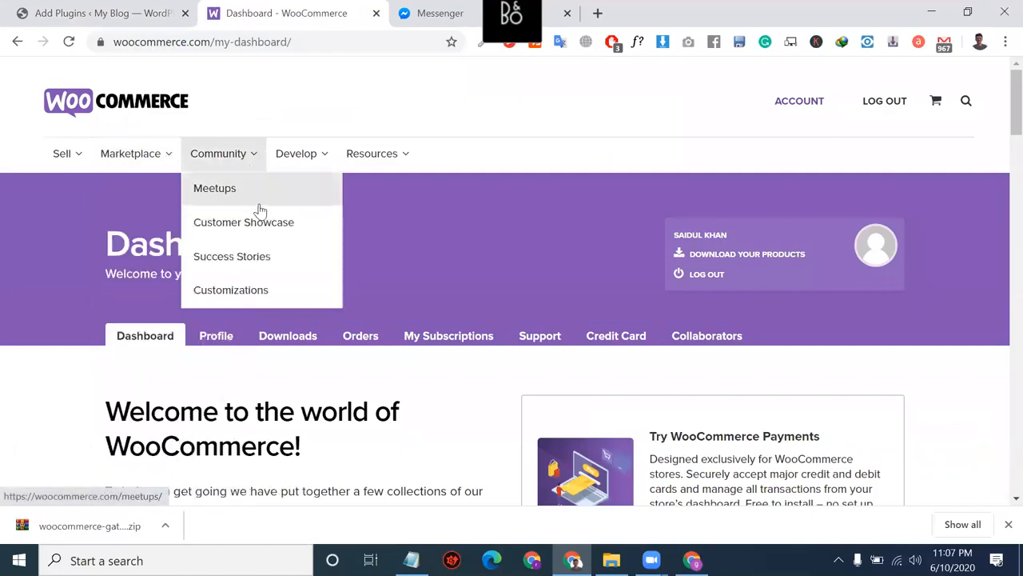
mouse_move(136, 157)
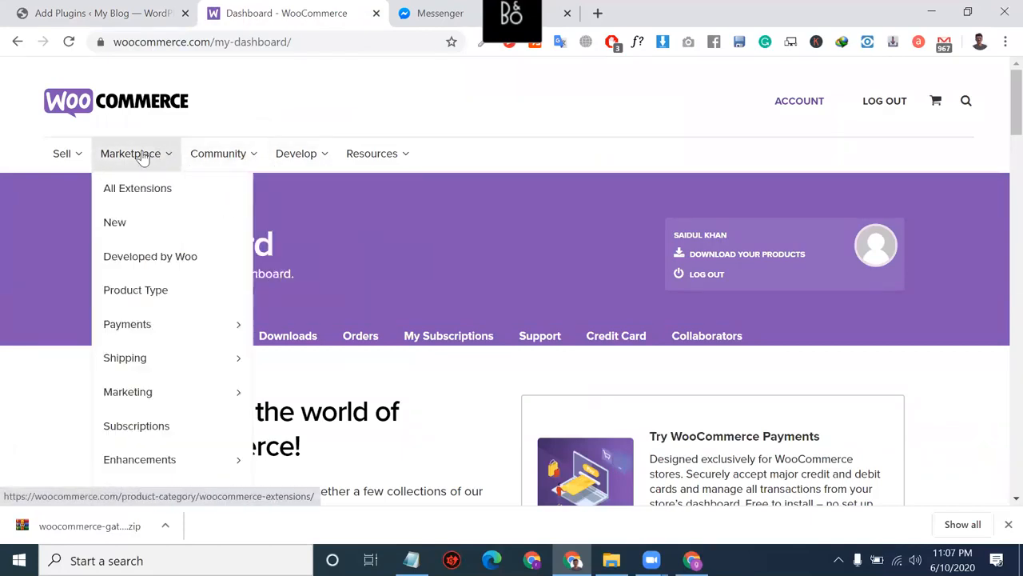
mouse_move(201, 342)
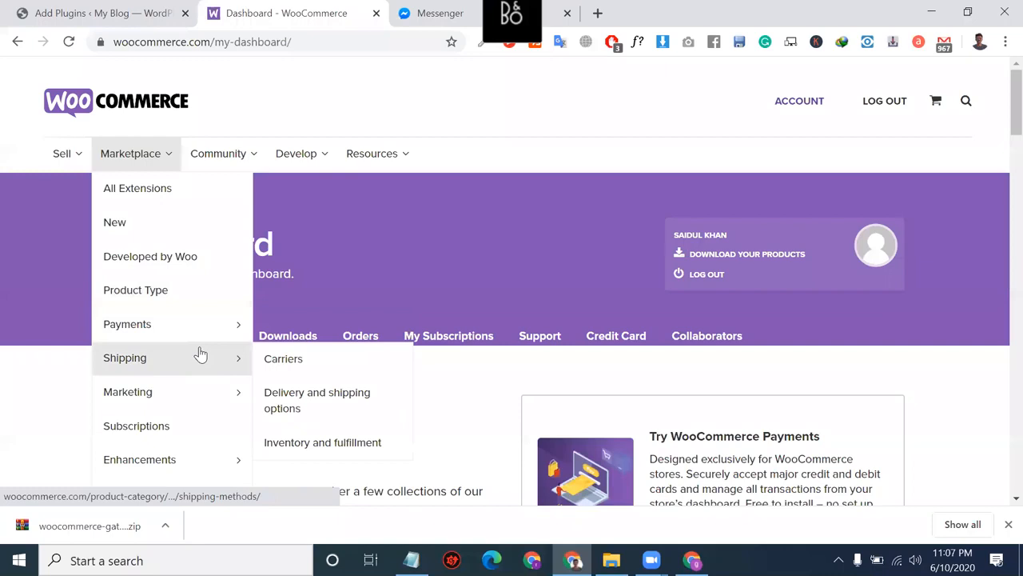
mouse_move(134, 469)
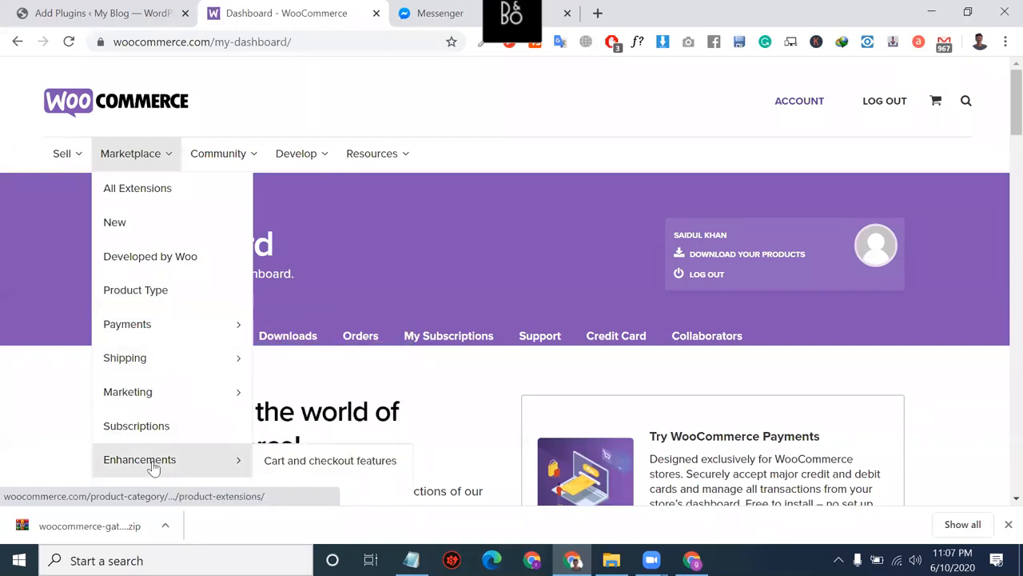
left_click(155, 468)
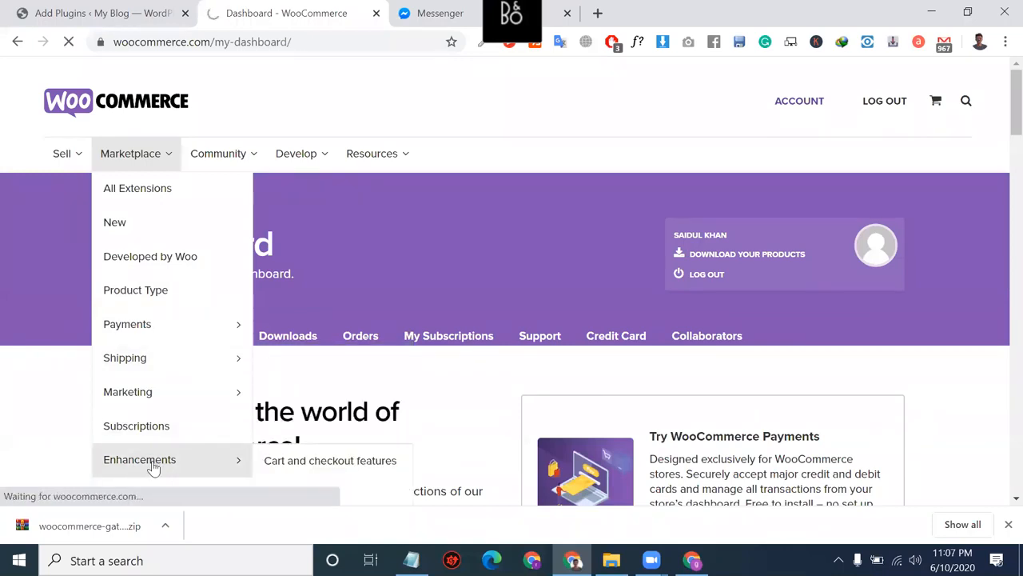
scroll(438, 292, "down", 2)
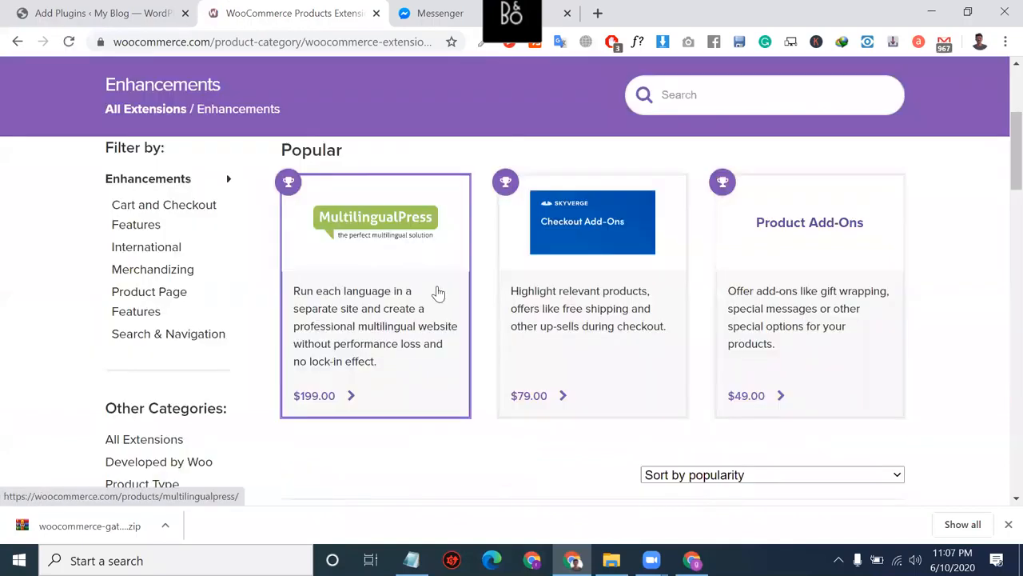
scroll(438, 292, "down", 1)
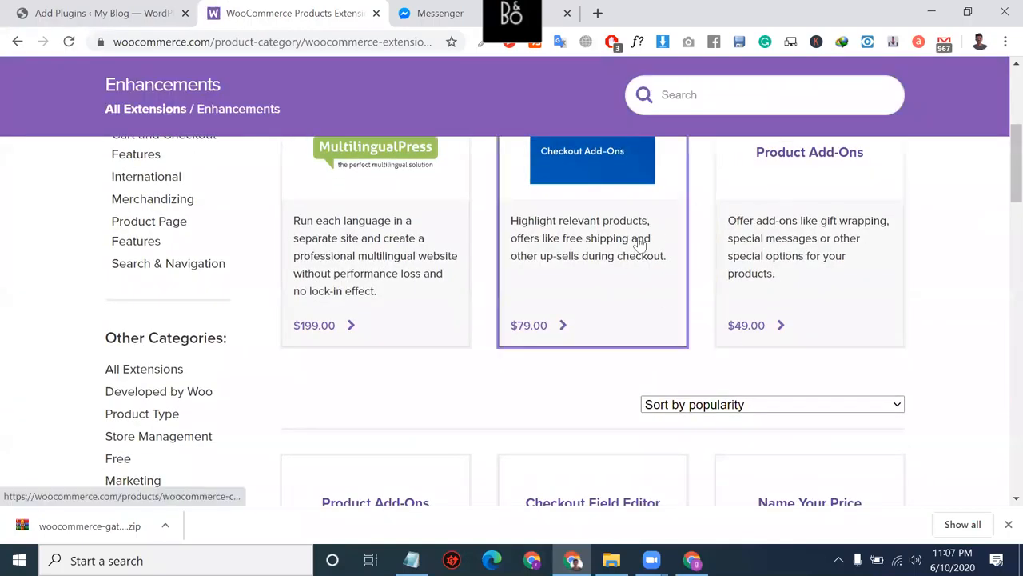
scroll(518, 407, "down", 4)
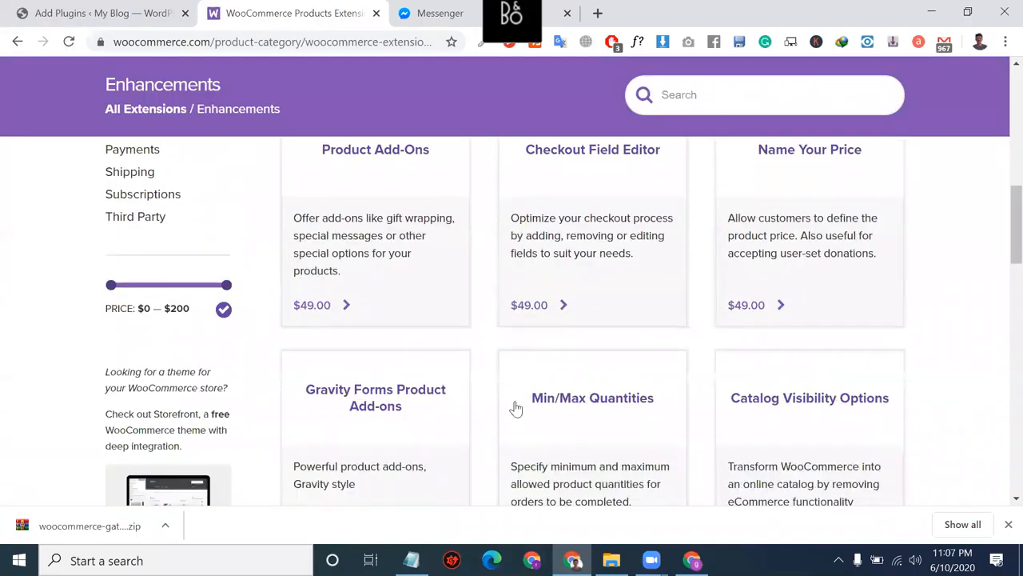
scroll(516, 408, "down", 1)
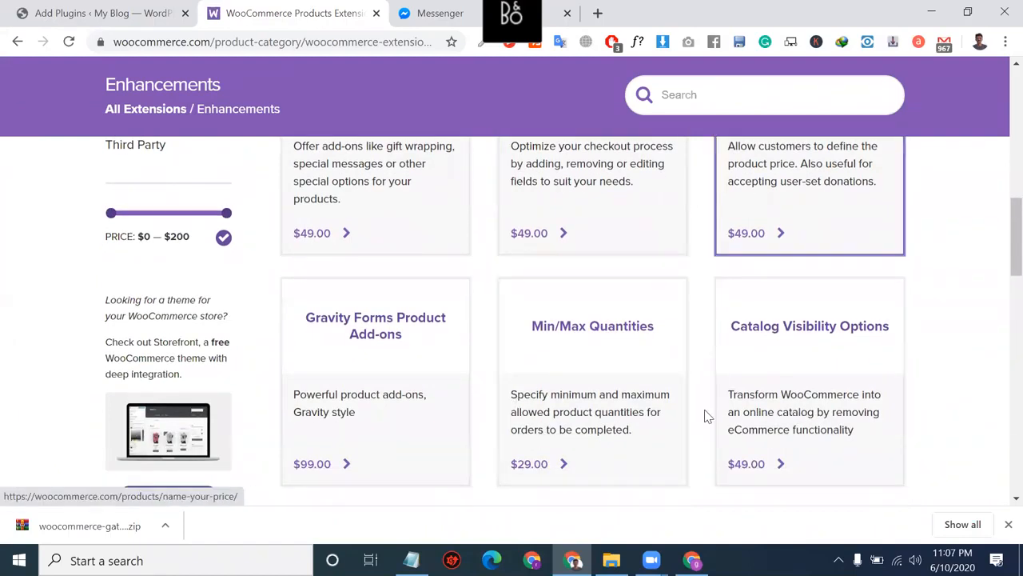
scroll(571, 320, "down", 6)
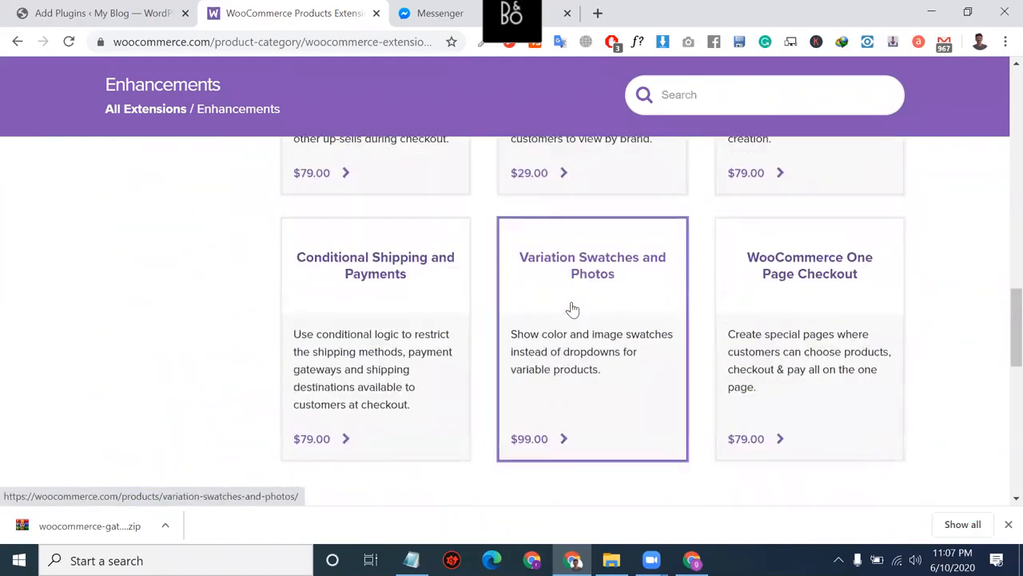
left_click(376, 14)
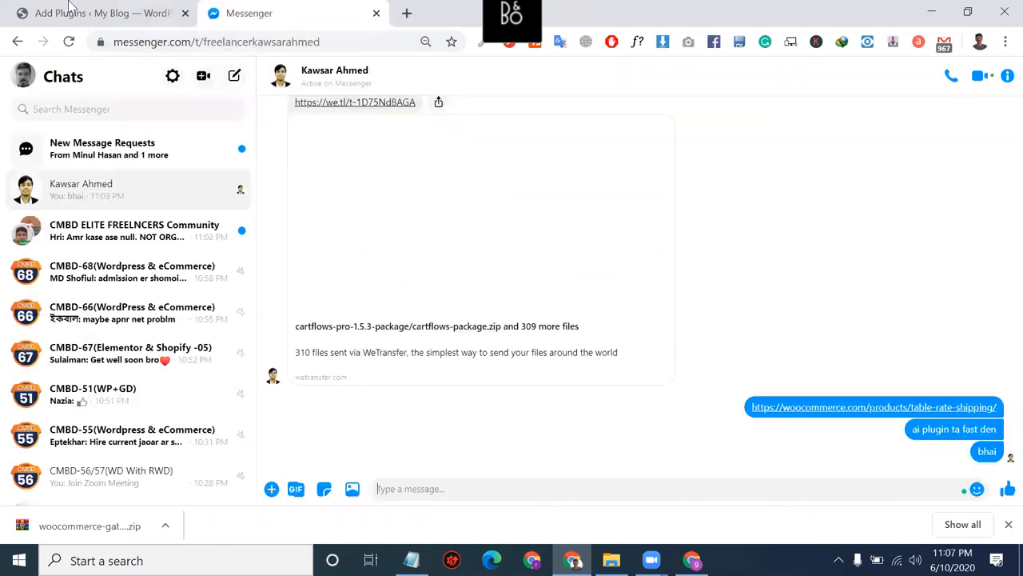
Step: Scroll through the WordPress Add Plugins page
left_click(118, 7)
scroll(468, 367, "up", 1)
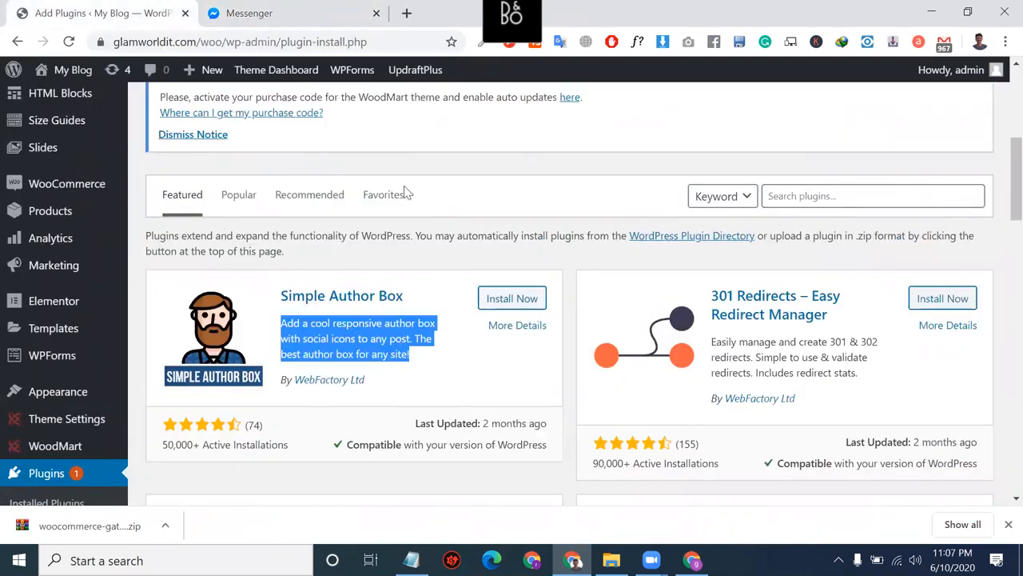
scroll(352, 268, "down", 1)
scroll(352, 268, "up", 1)
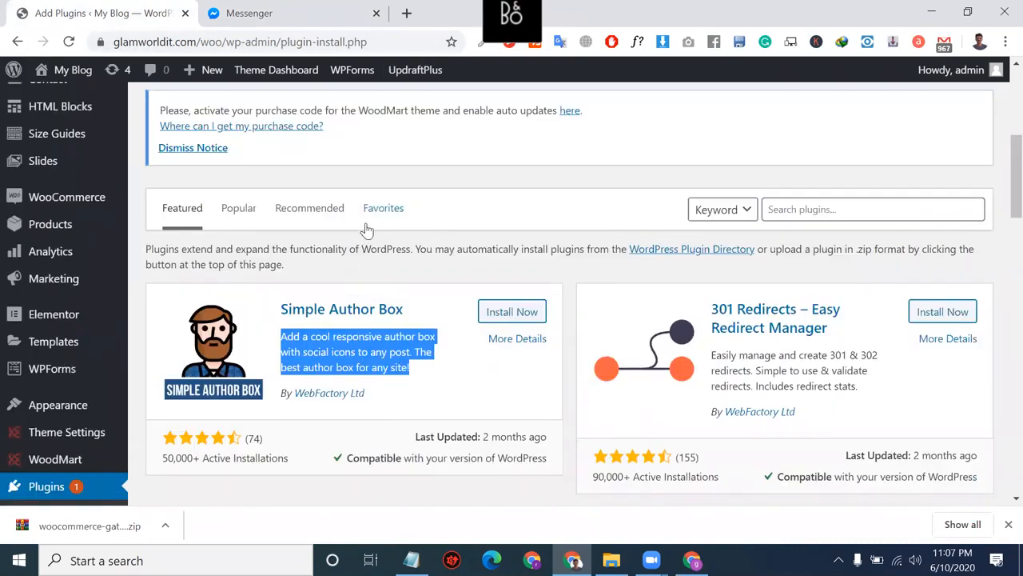
scroll(367, 230, "down", 3)
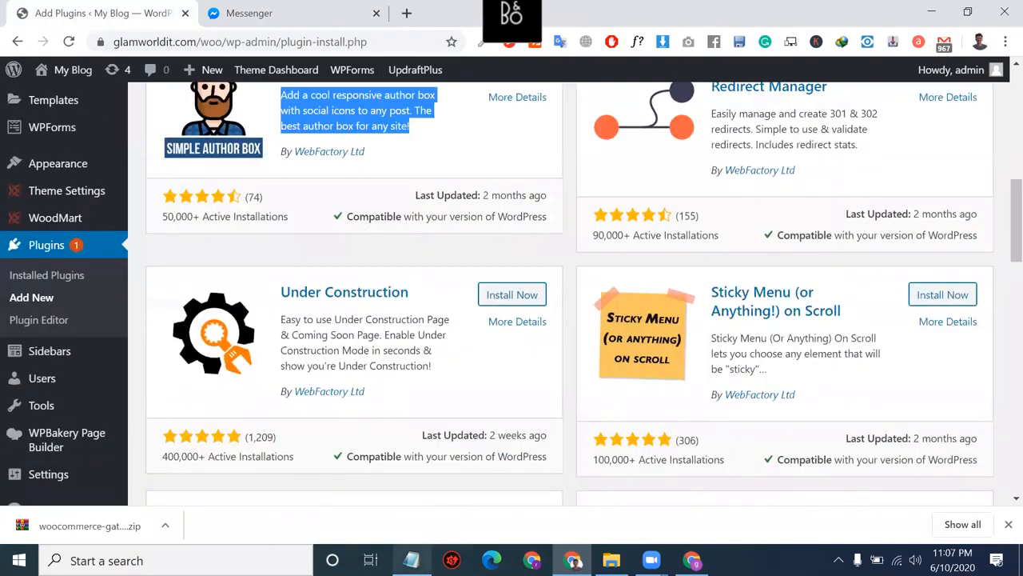
Step: Change the first Notepad entry to 'updraft (backup)'
left_click(411, 559)
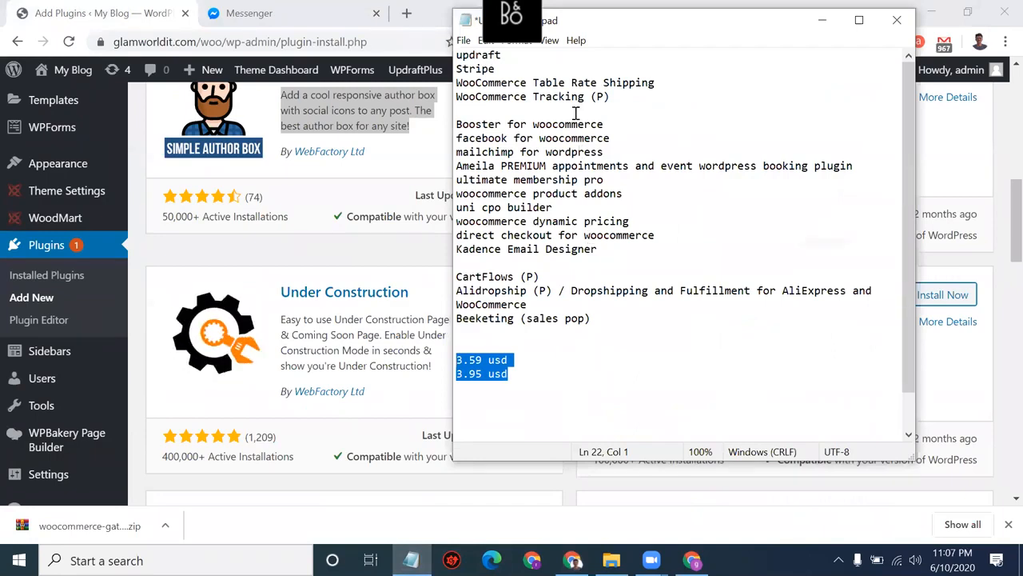
left_click(498, 72)
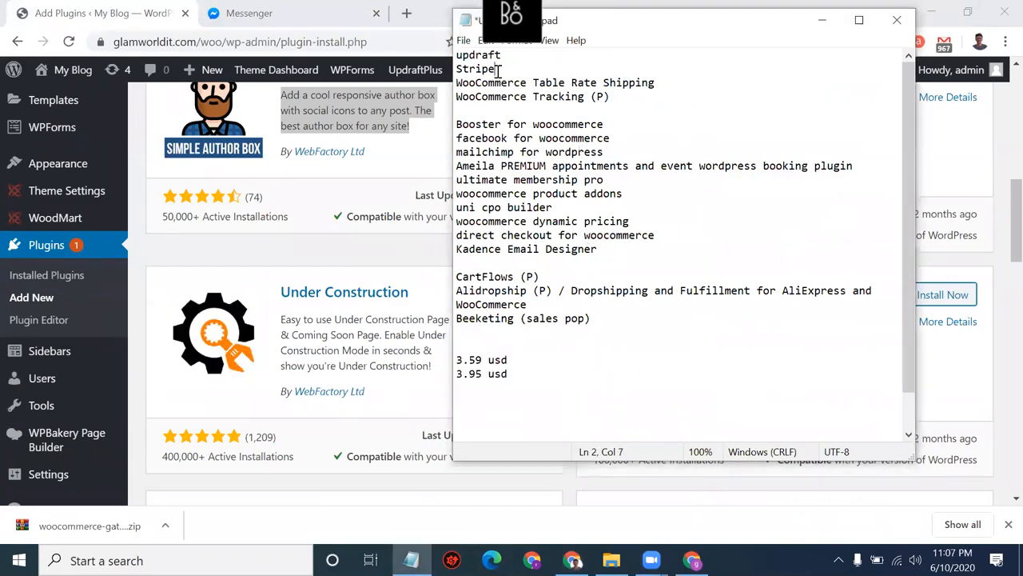
left_click(519, 53)
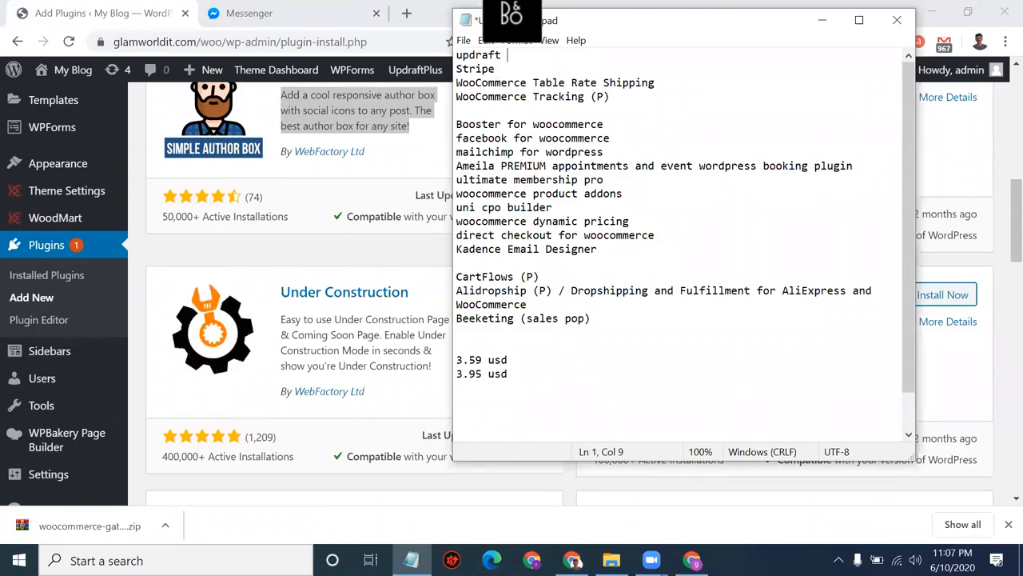
type("()")
key("Left")
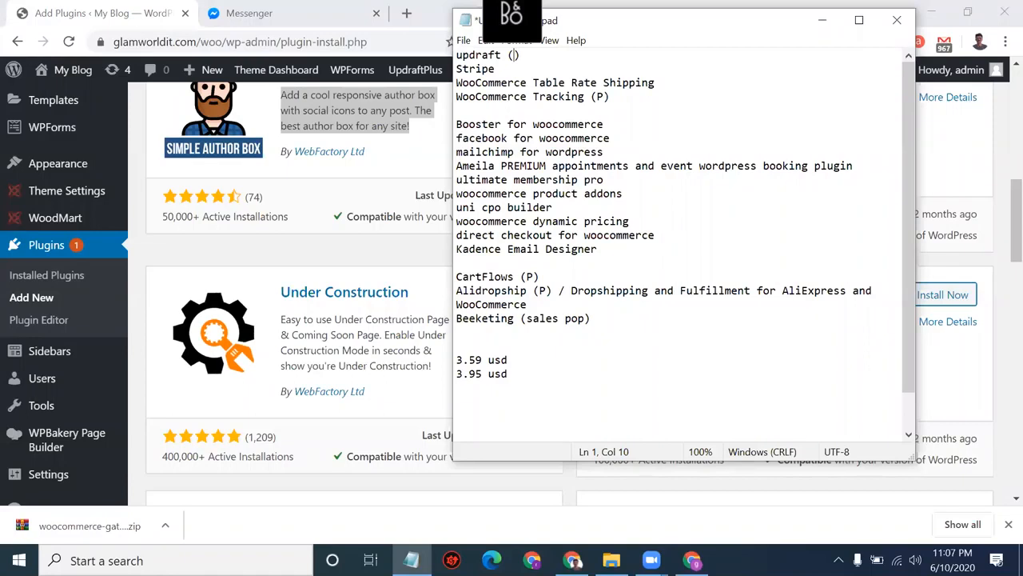
type("backupo")
key("BackSpace")
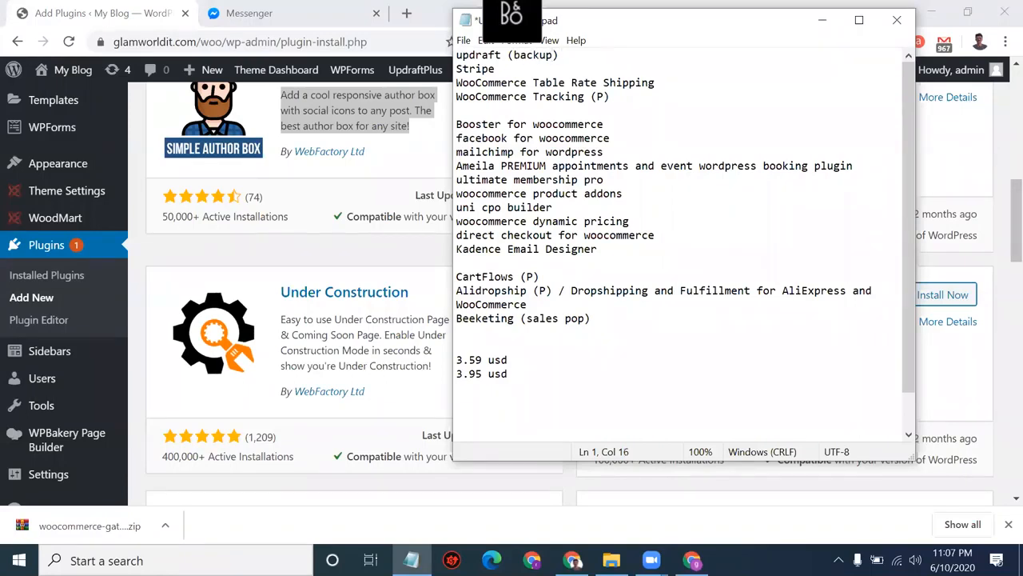
Step: Glance at the Messenger chat, then return to the WordPress Add Plugins page
left_click(508, 69)
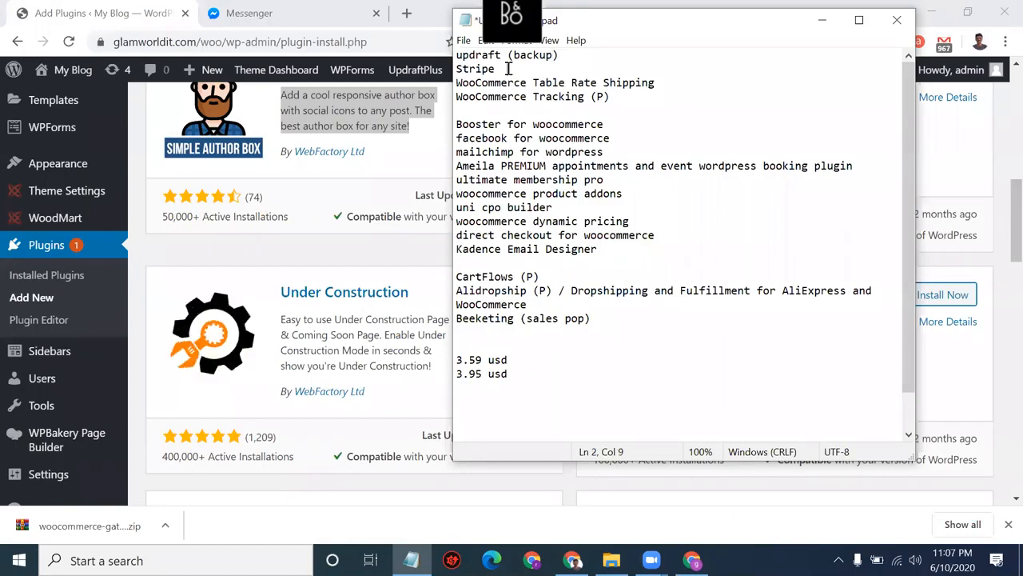
left_click(293, 9)
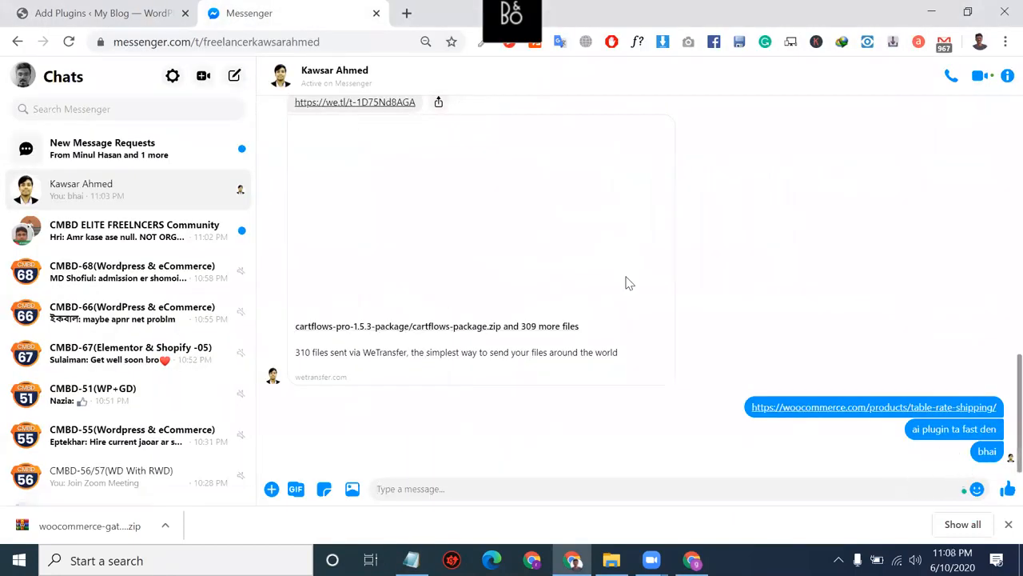
left_click(162, 14)
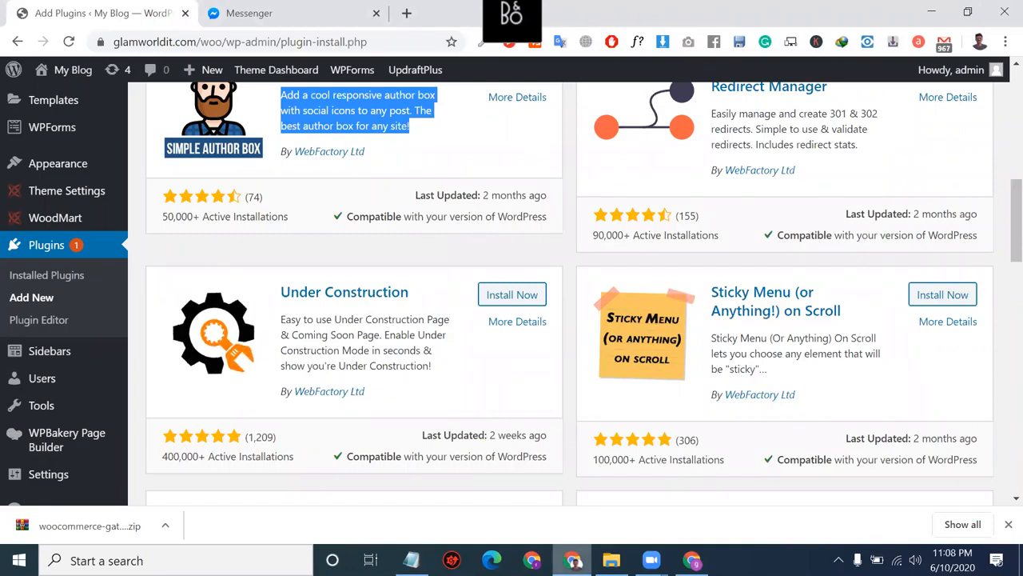
Step: Minimize Chrome and Notepad and try saving the table-rate-shipping zip, accepting the HP folder
left_click(931, 11)
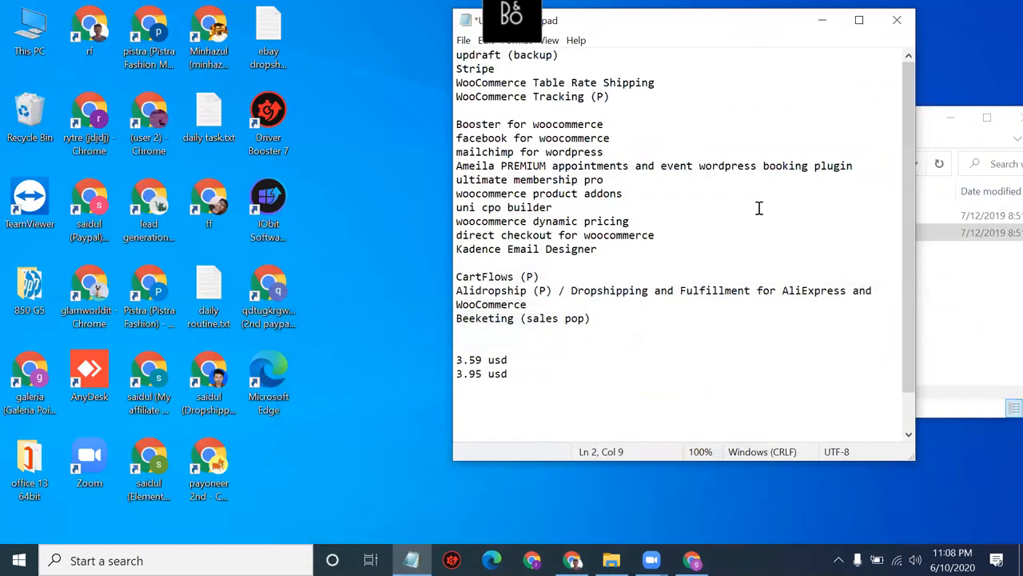
left_click(821, 20)
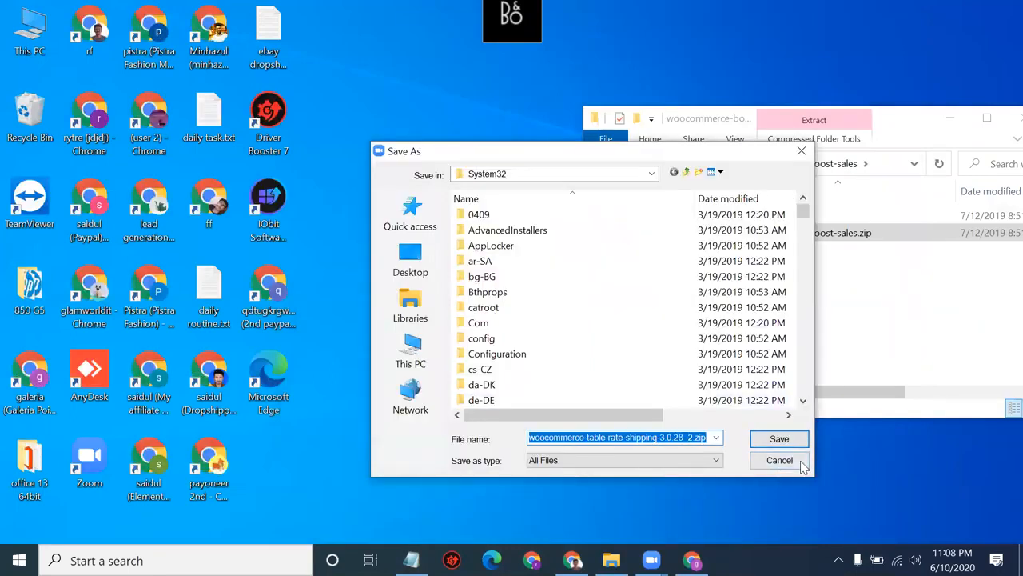
left_click(780, 439)
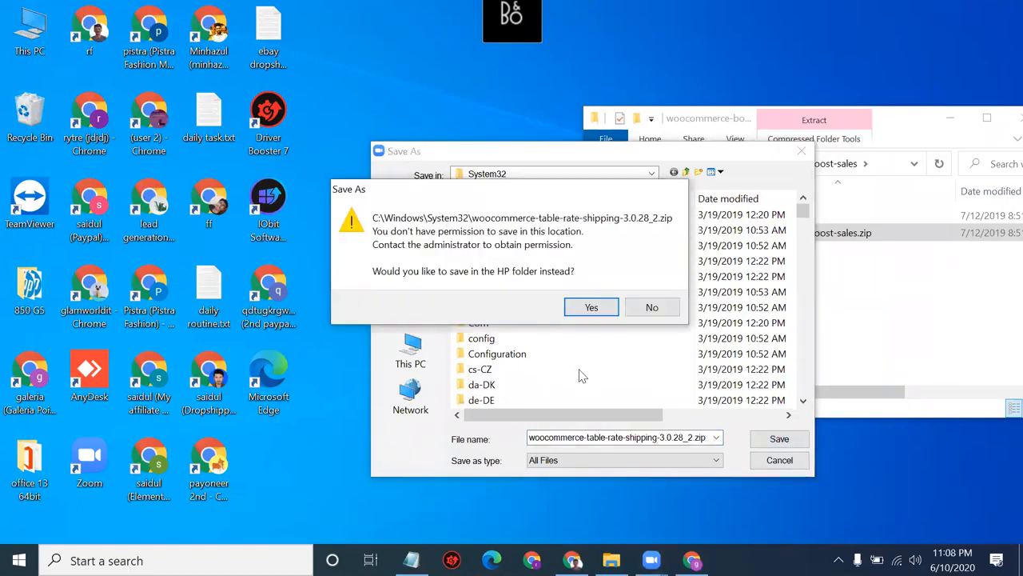
left_click(592, 307)
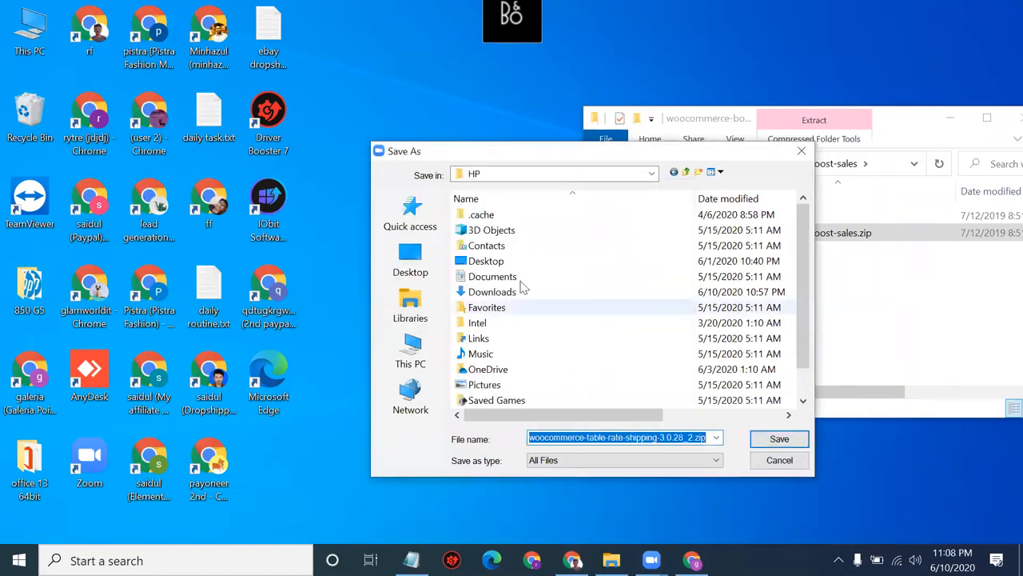
Step: Point the save location to This PC > Downloads, then cancel the Save As dialog
left_click(404, 254)
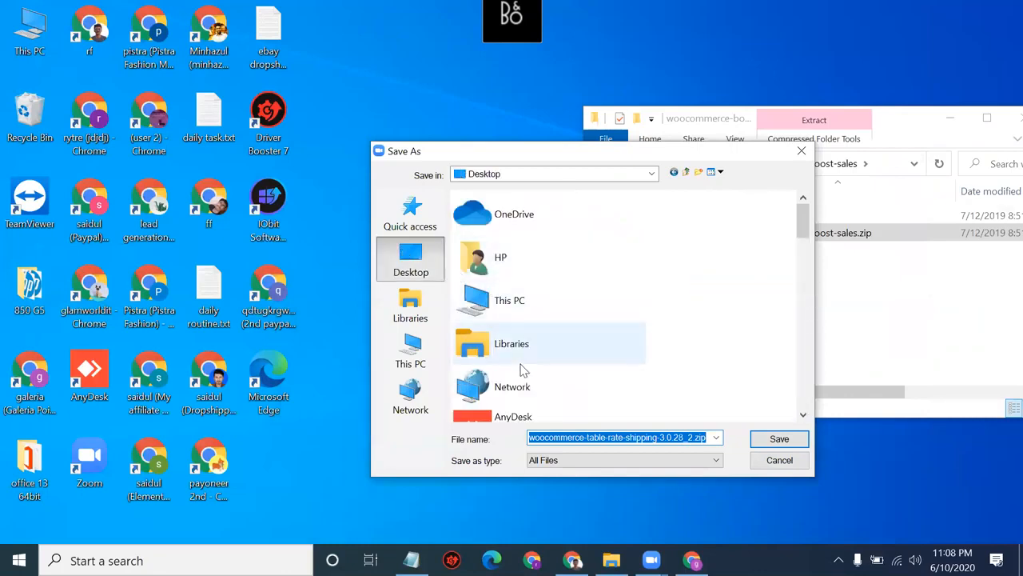
scroll(523, 368, "down", 1)
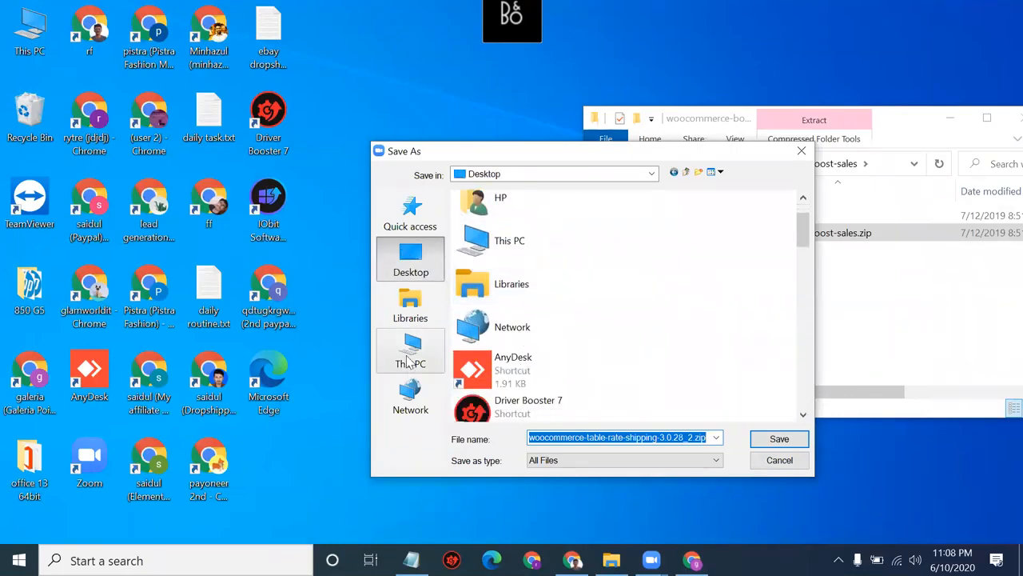
left_click(410, 356)
double_click(534, 359)
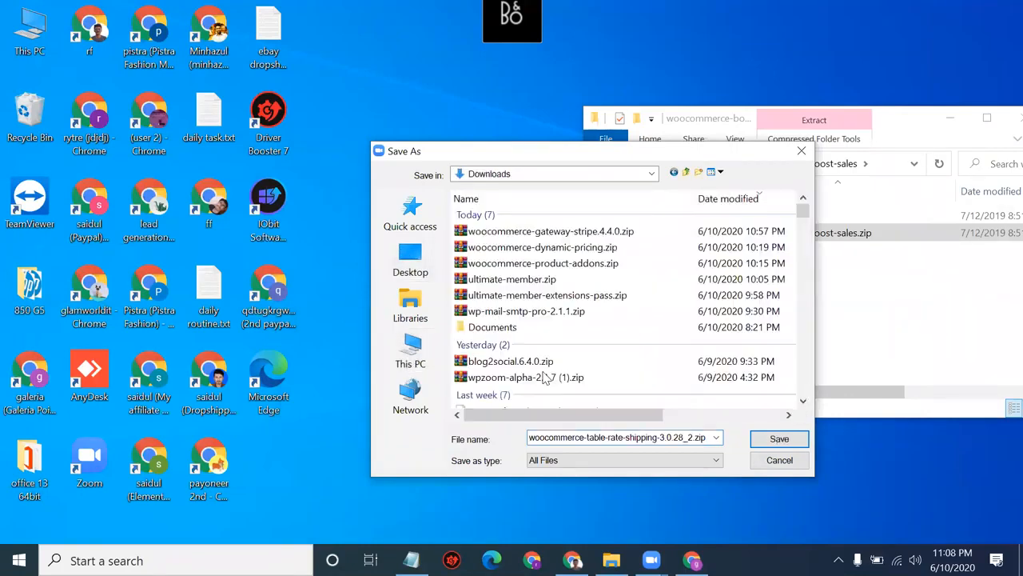
left_click(800, 459)
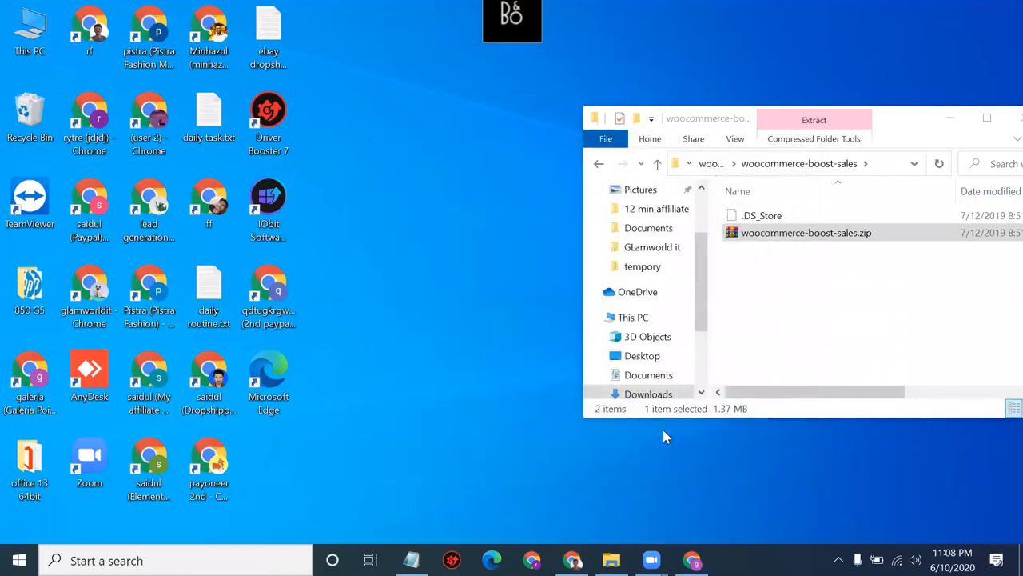